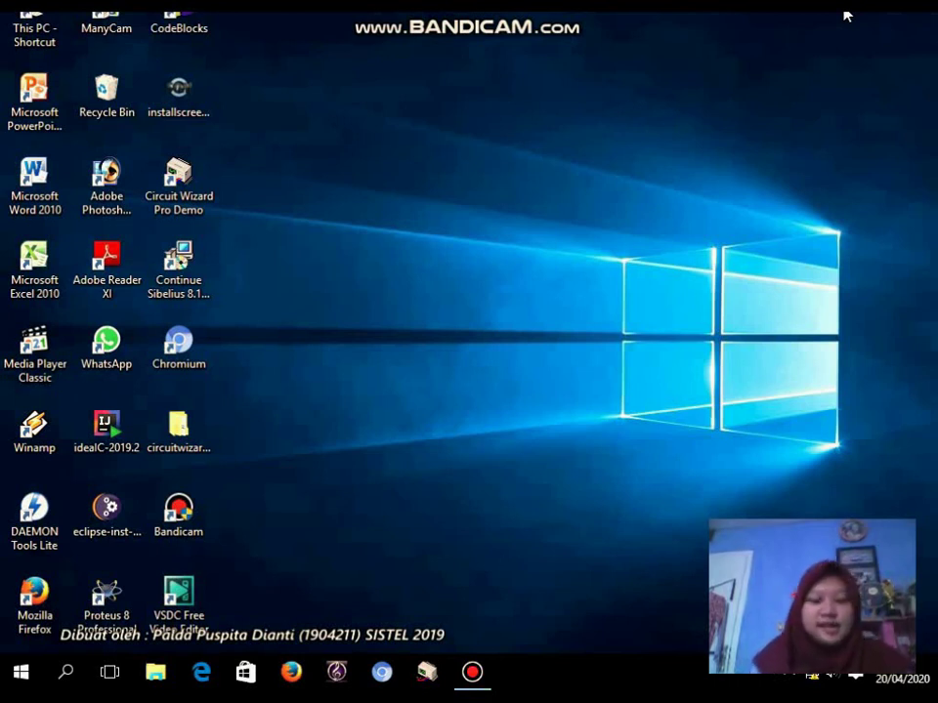
Step: Launch Proteus 8 Professional and start a new project named hambatan.pdsprj in the Documents folder, replacing the existing project
double_click(122, 594)
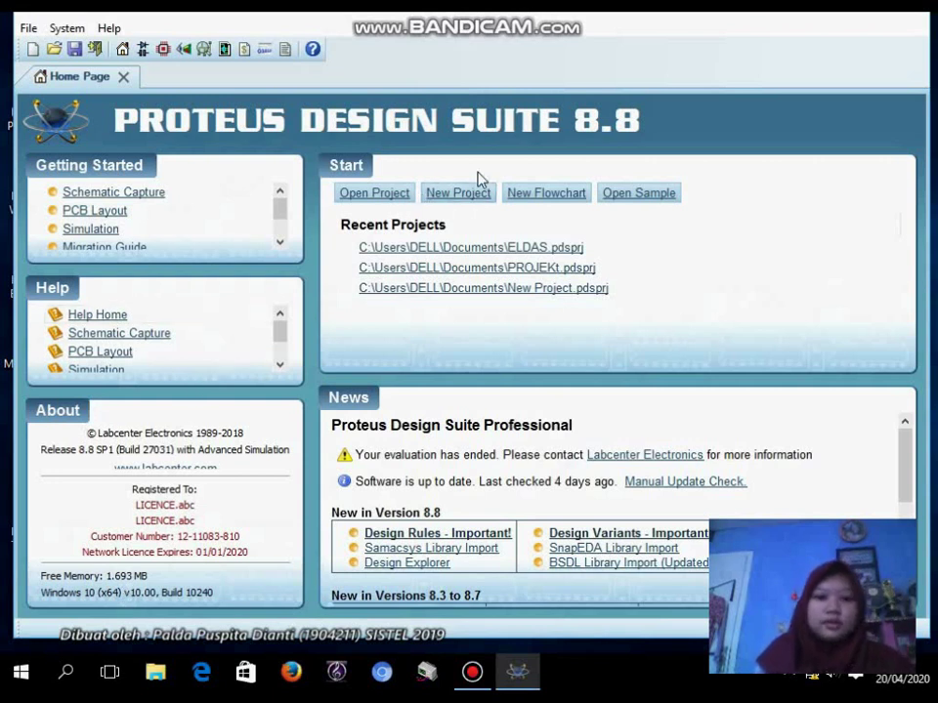
click(466, 194)
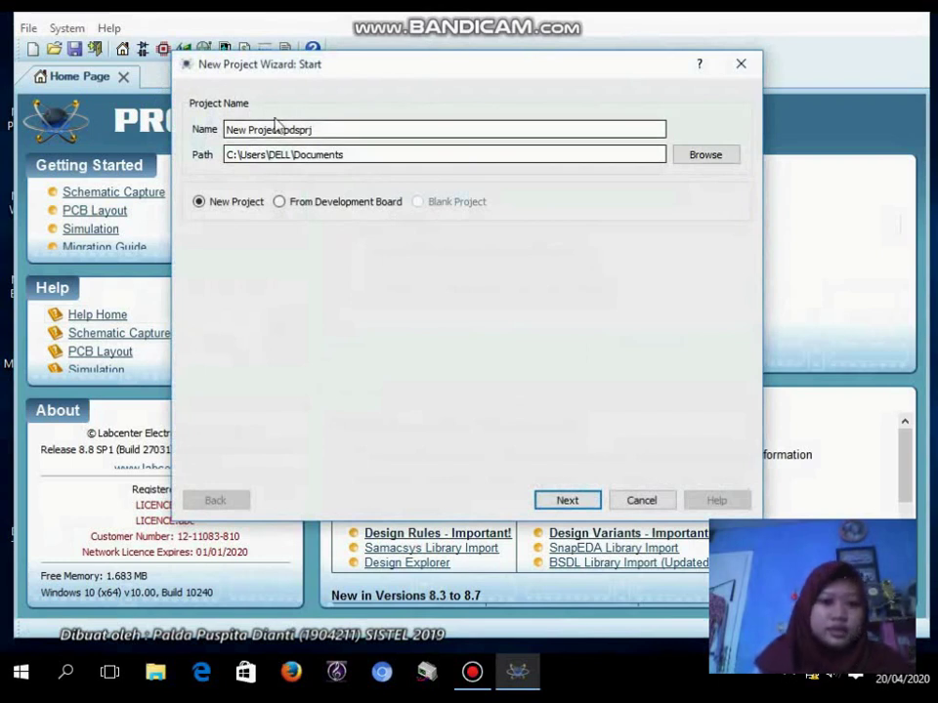
drag(283, 129, 226, 129)
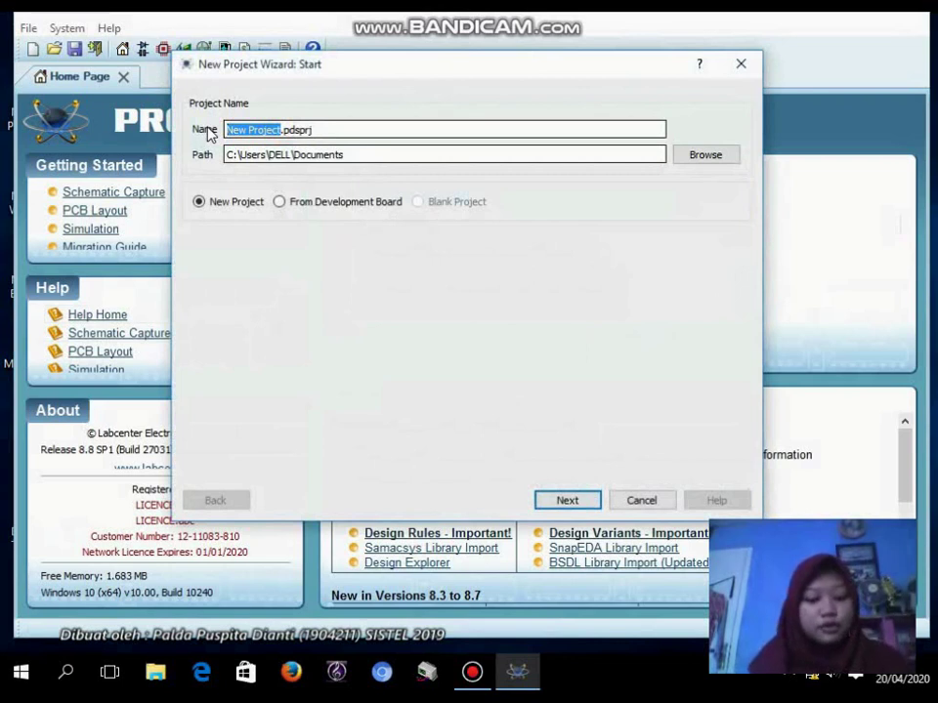
text(hambatan)
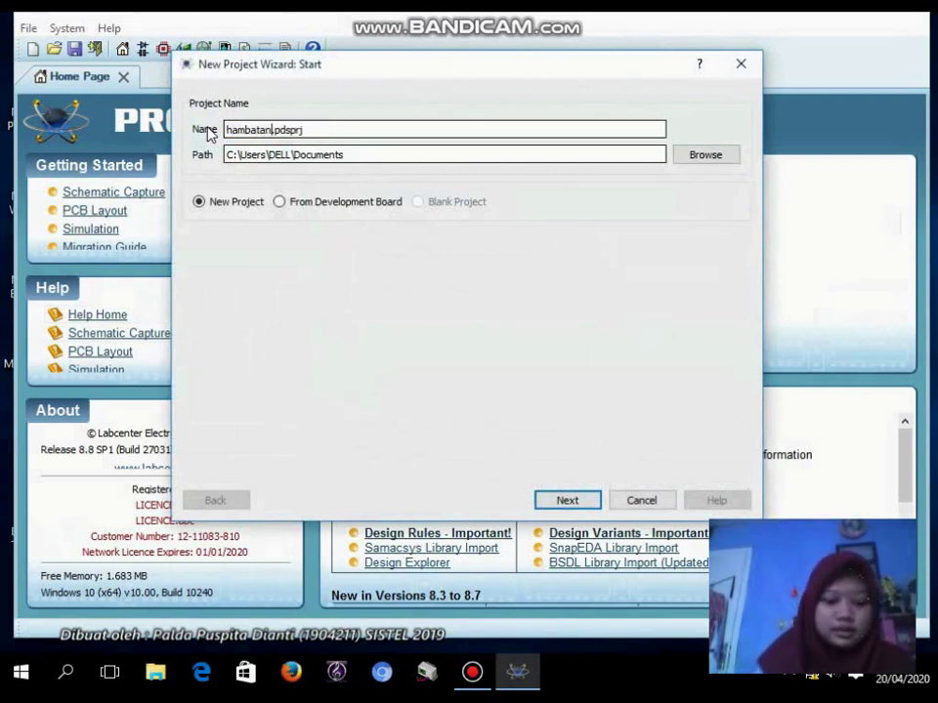
click(582, 501)
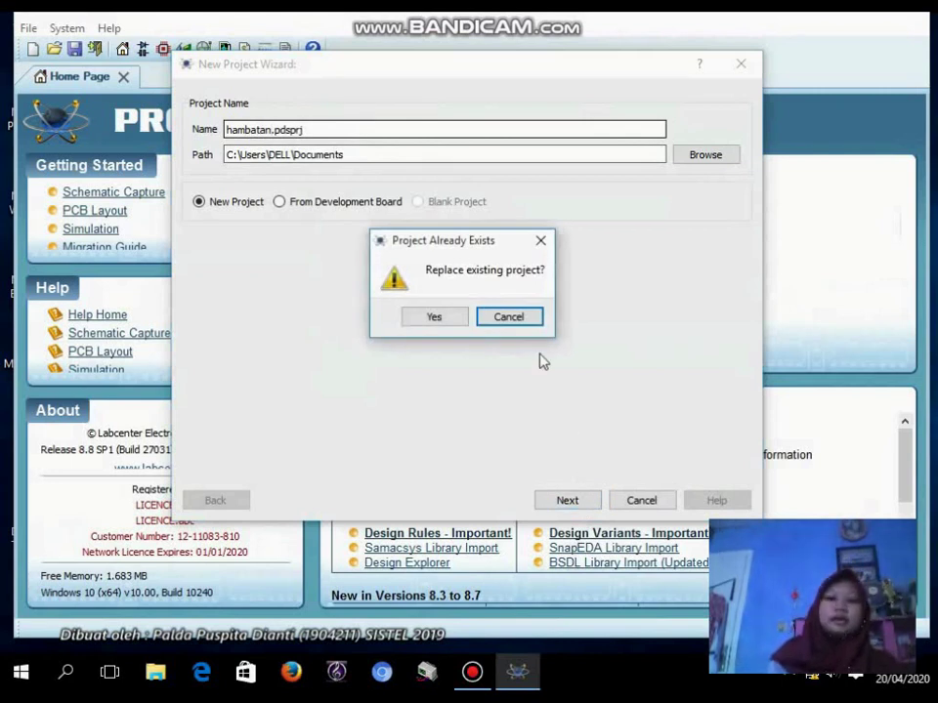
click(434, 318)
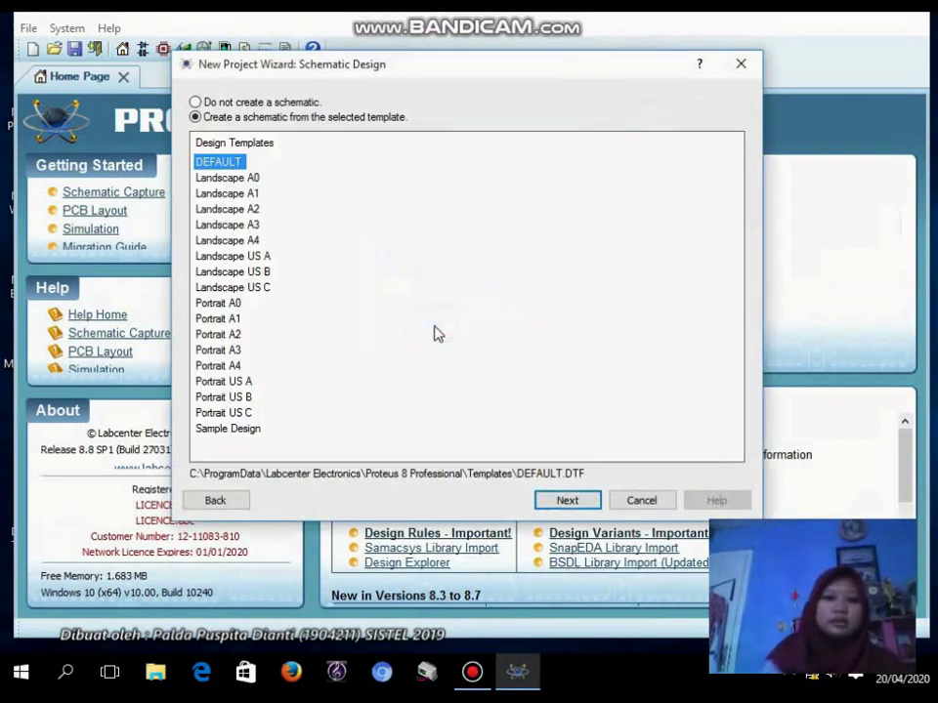
Step: Finish the project setup with the DEFAULT schematic template and no PCB layout
click(567, 501)
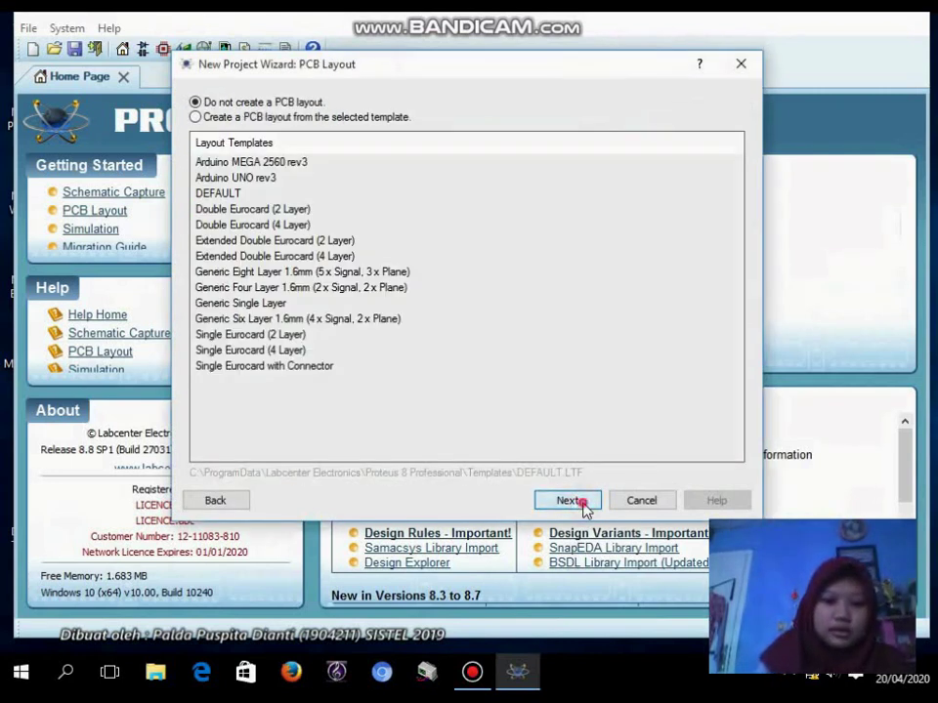
click(582, 503)
click(568, 501)
click(569, 501)
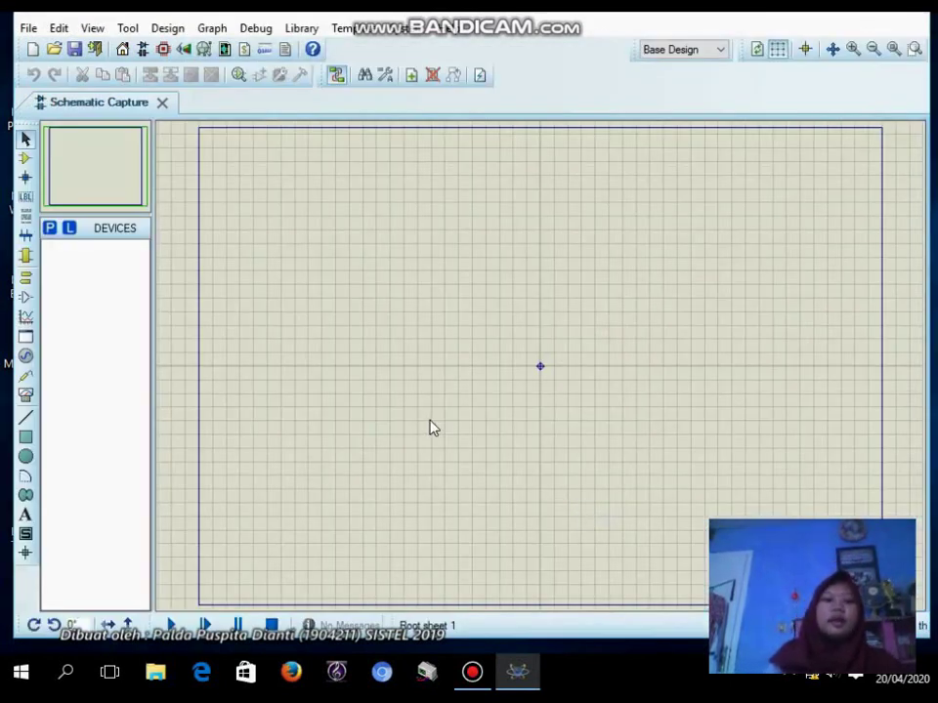
Step: Add the generic resistor RES and the OHMMETER from the parts library to the project's device list
click(48, 229)
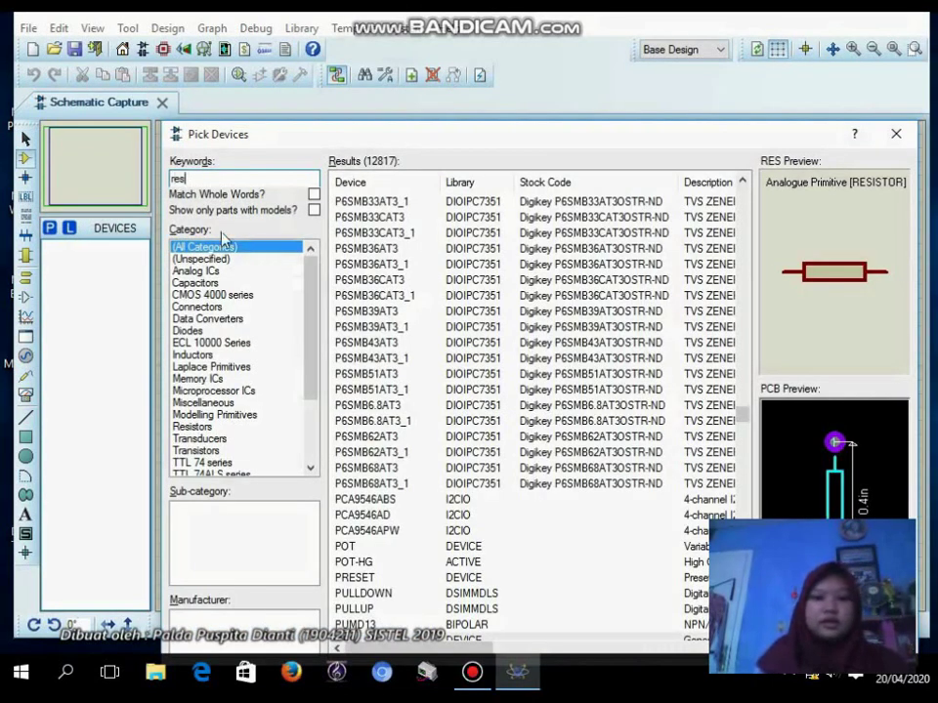
drag(389, 139, 232, 77)
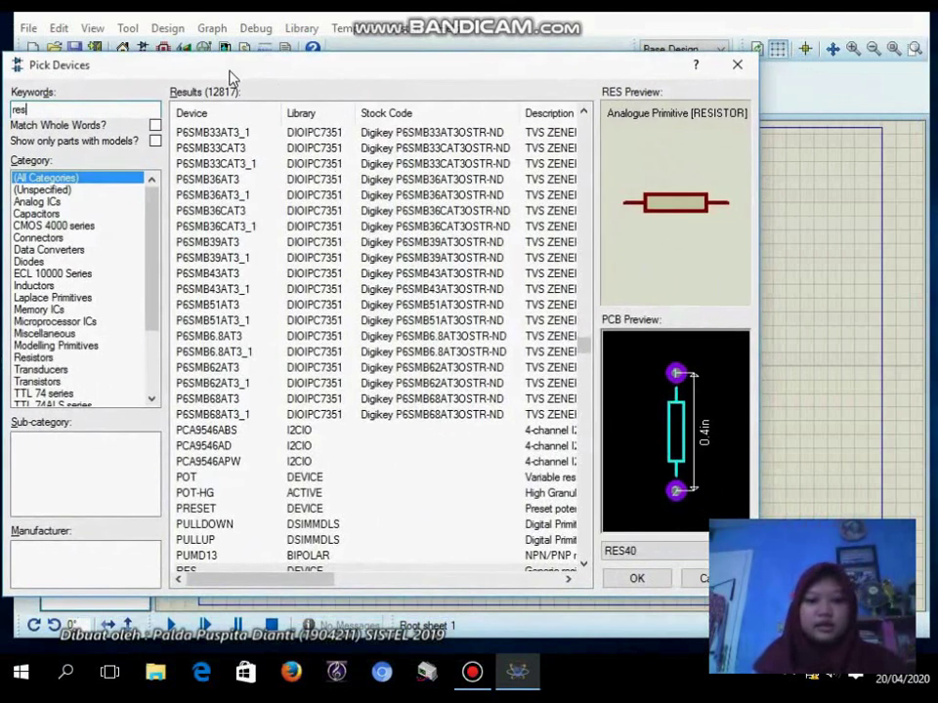
click(637, 577)
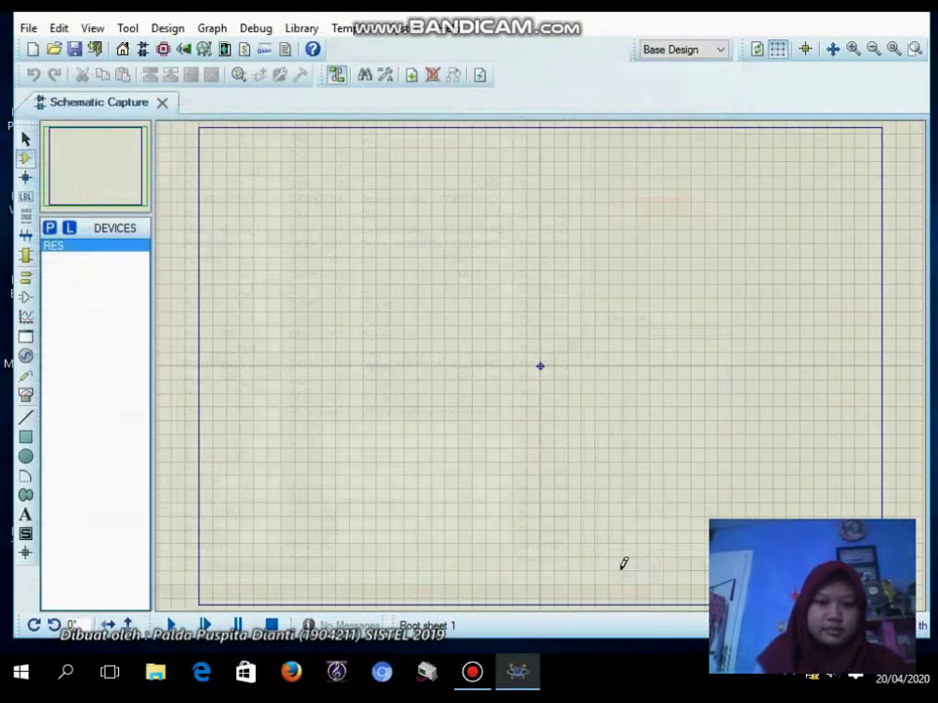
click(49, 228)
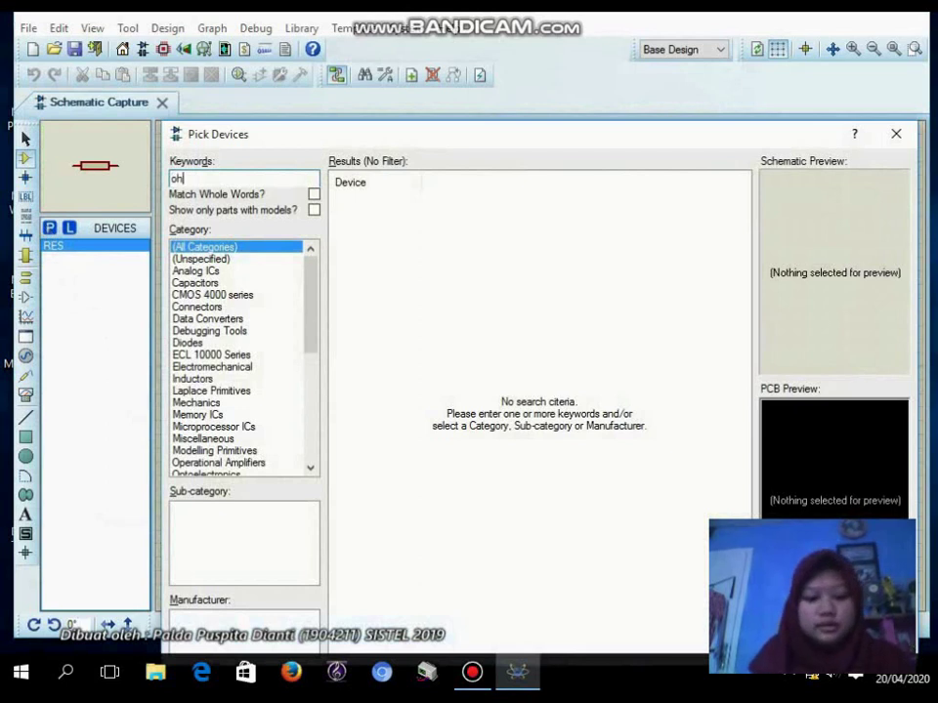
text(ohmmeter)
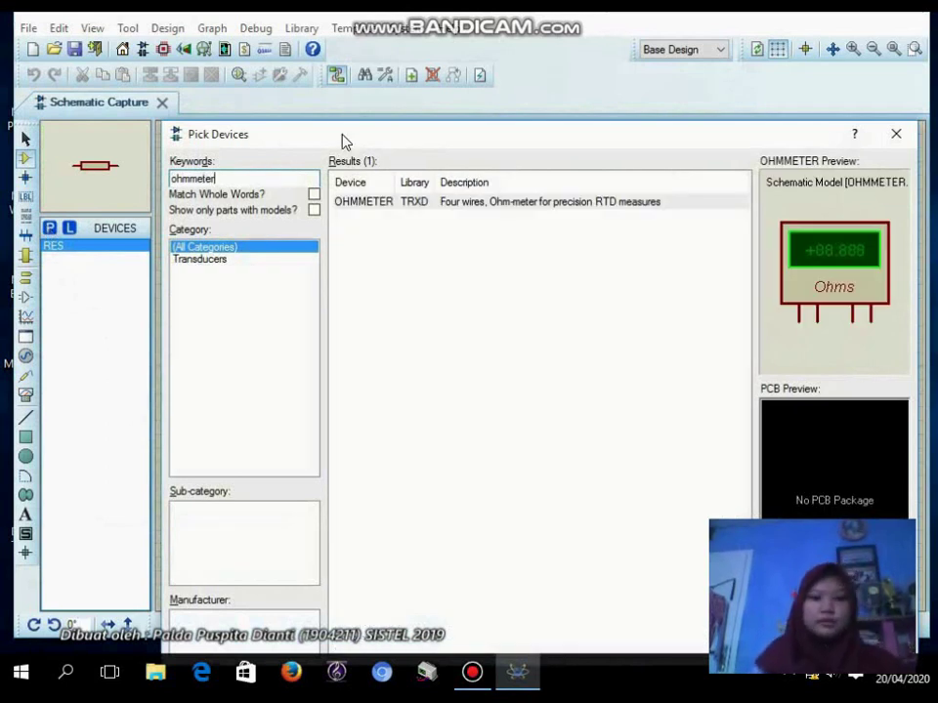
drag(343, 136, 125, 92)
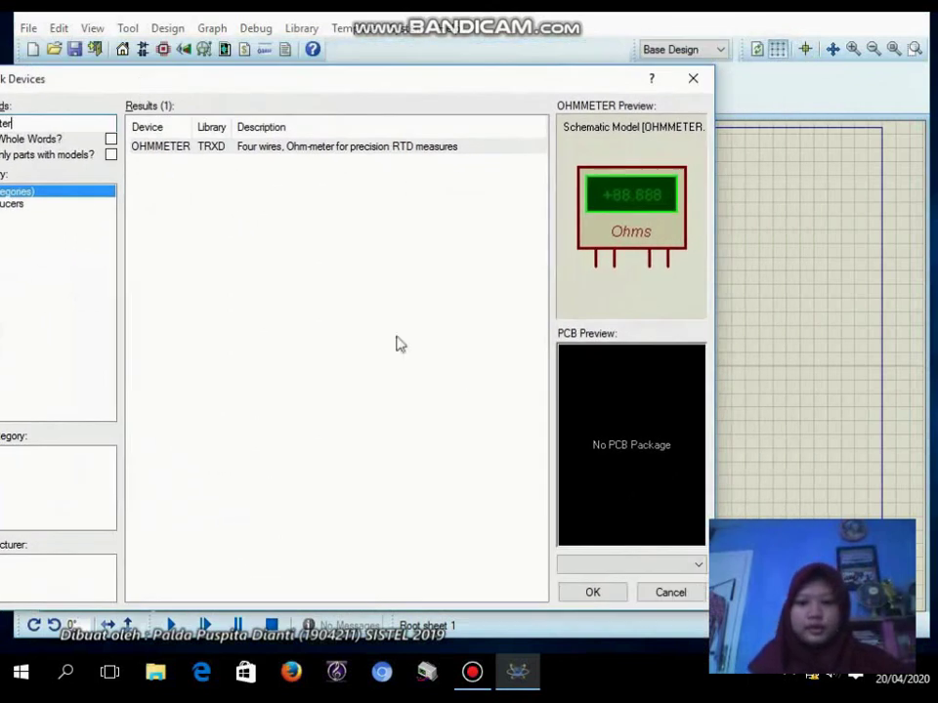
click(586, 592)
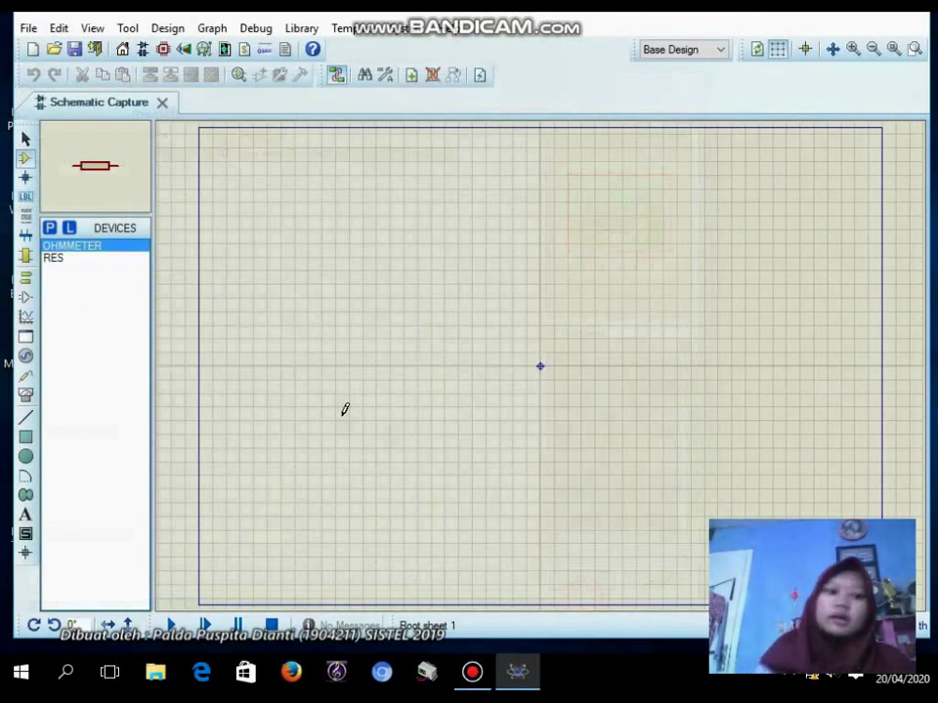
Step: Place a RES resistor on the schematic and an OHMMETER directly above it
click(98, 259)
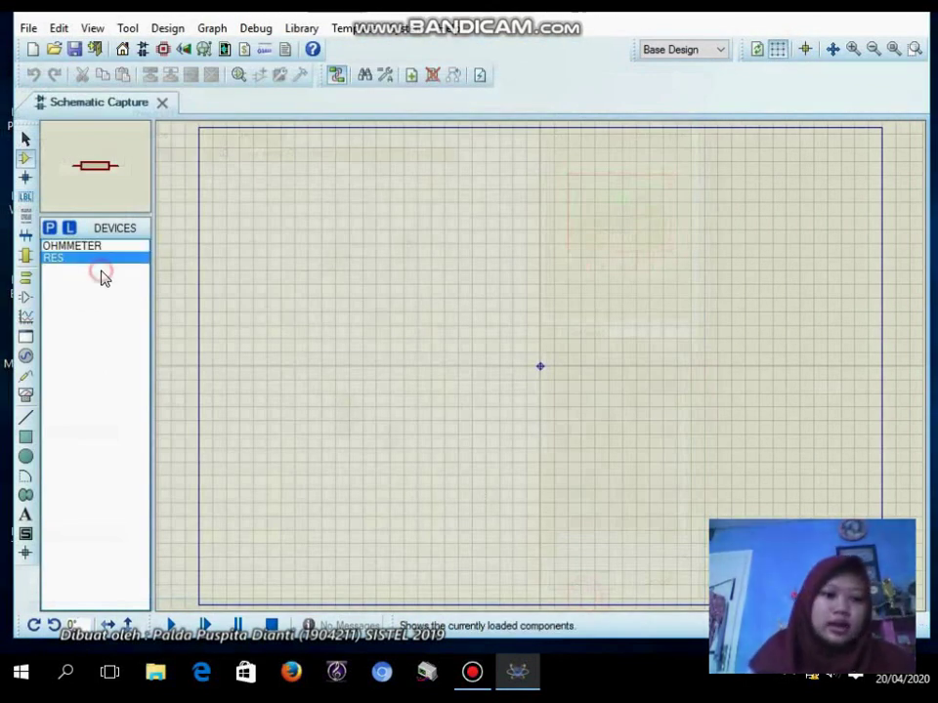
click(378, 344)
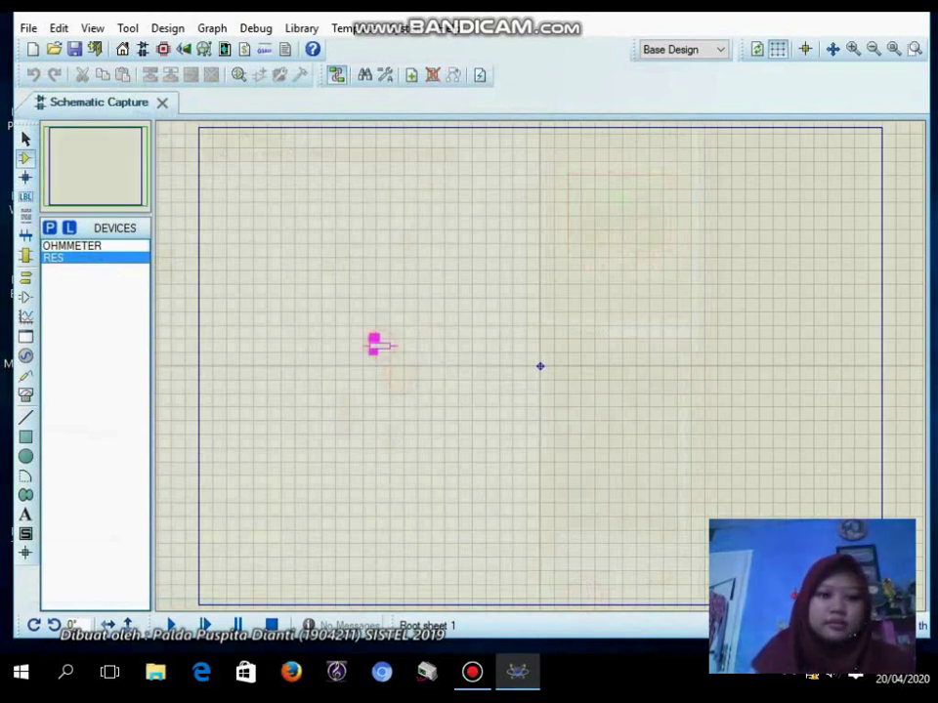
click(380, 348)
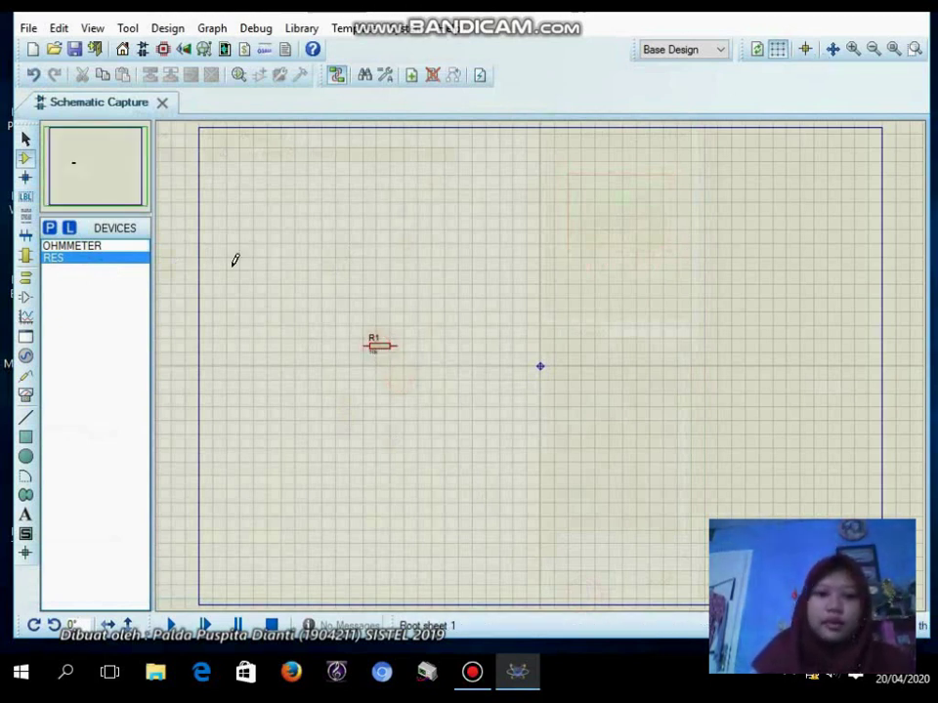
click(97, 246)
click(384, 285)
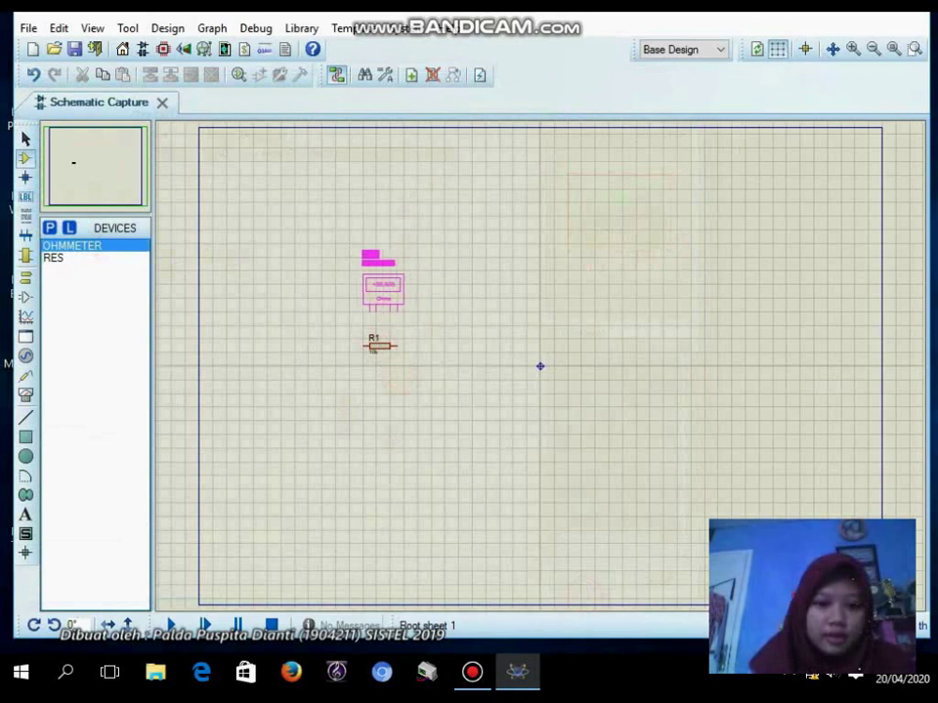
click(382, 288)
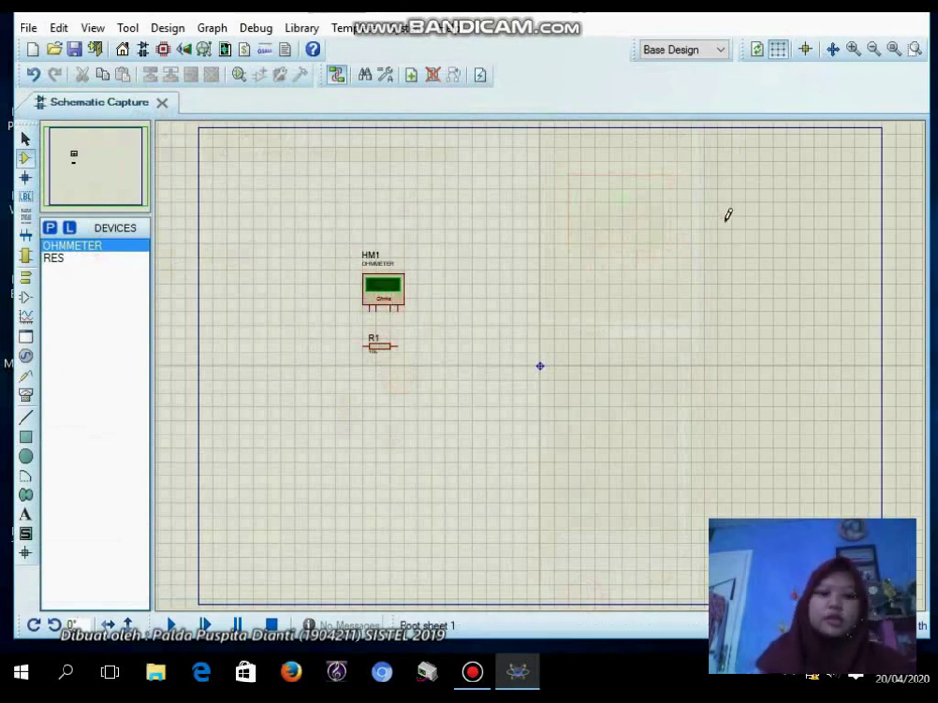
Step: Wire the ohmmeter's two outer pins to the left and right ends of resistor R1
click(854, 49)
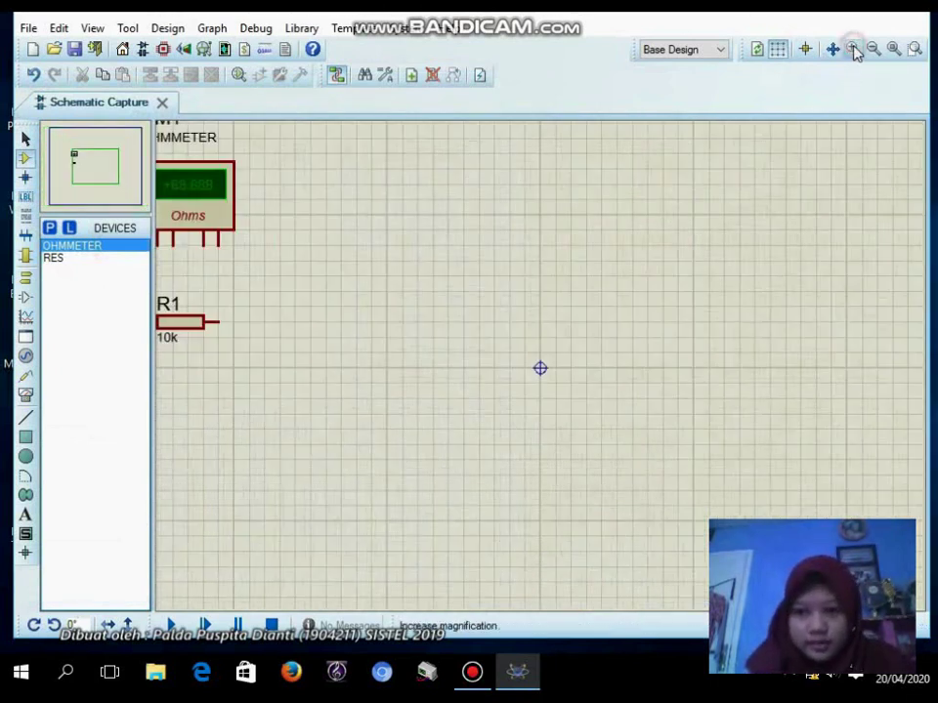
click(832, 49)
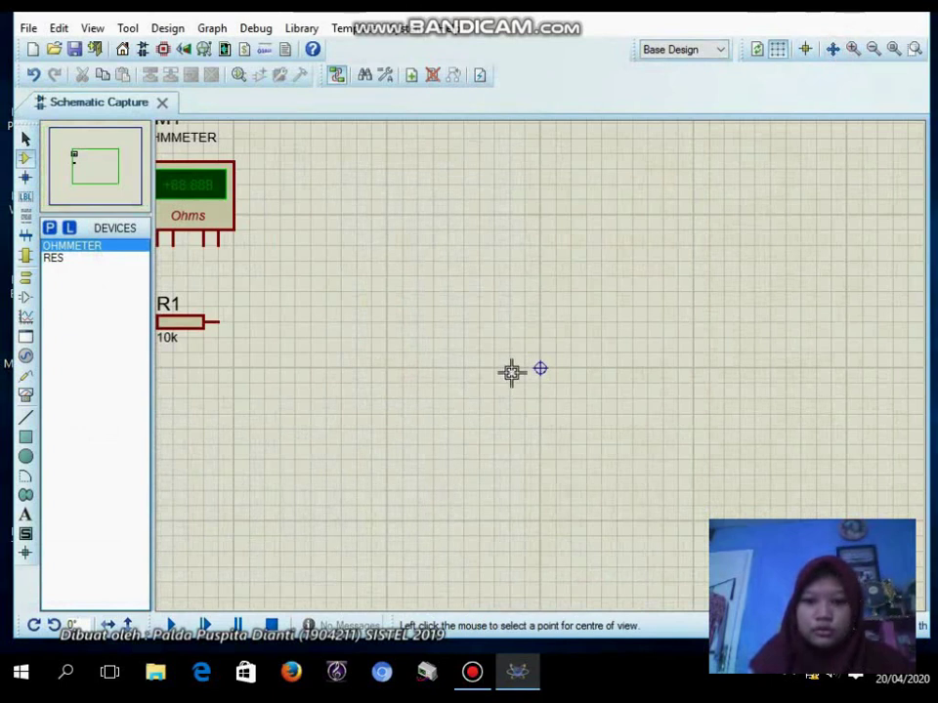
click(510, 370)
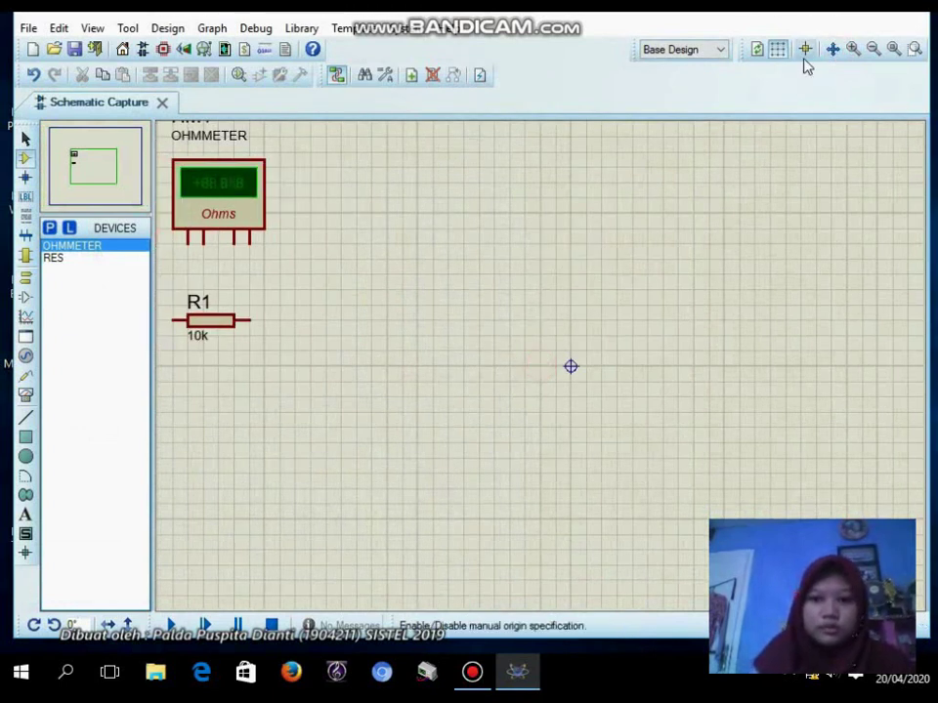
click(833, 49)
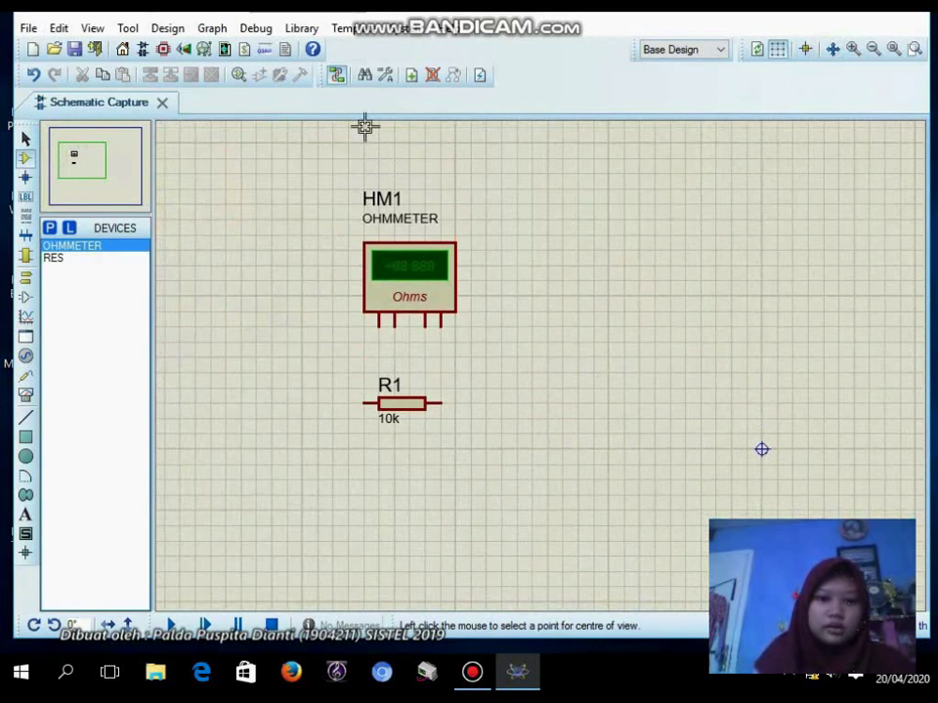
click(528, 431)
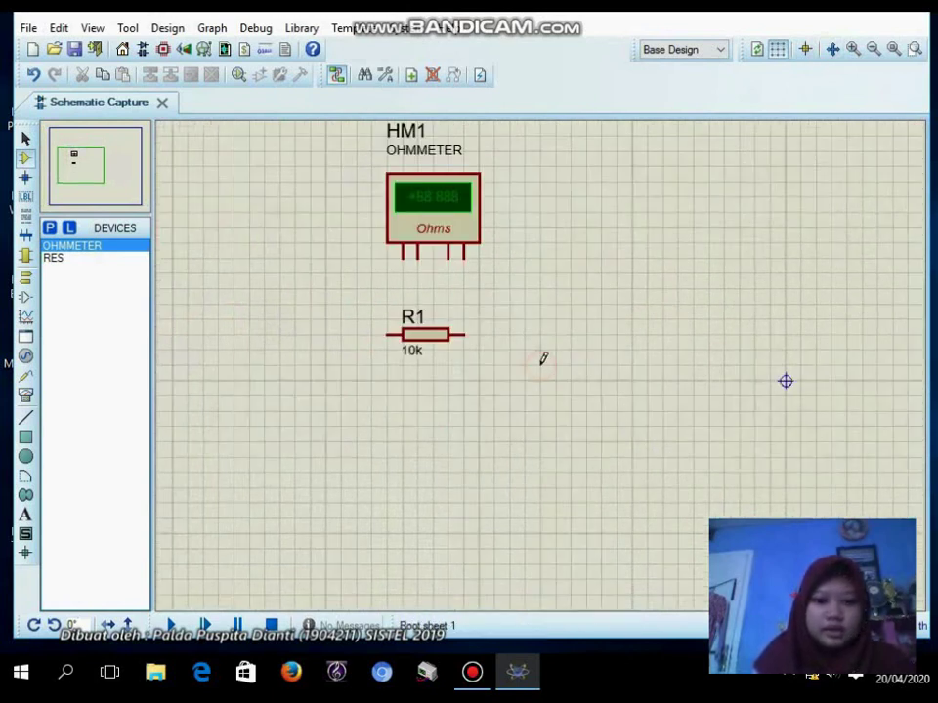
click(401, 256)
click(389, 330)
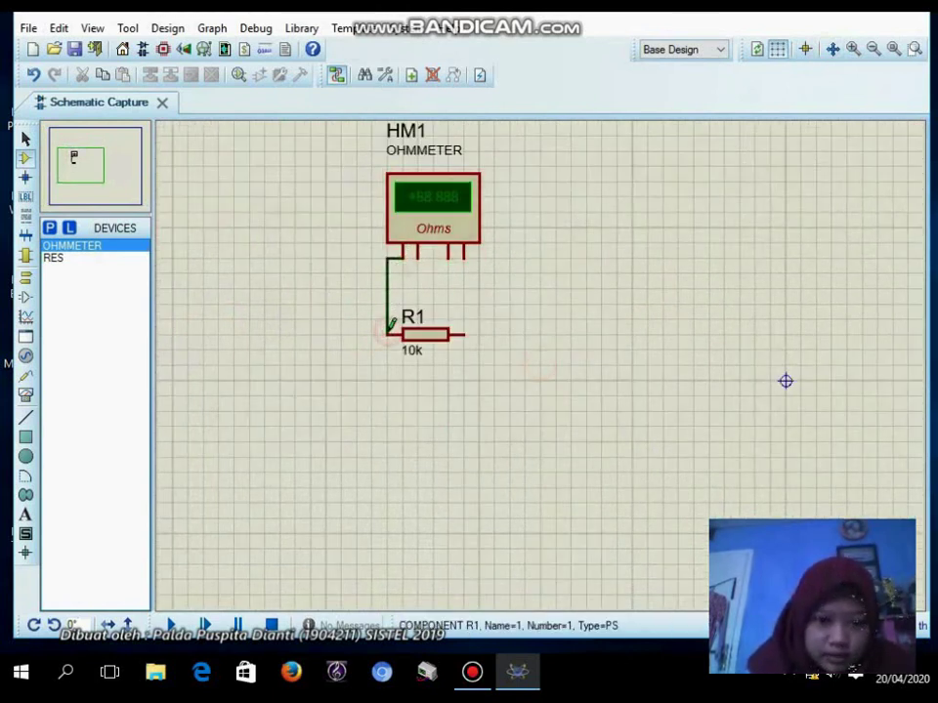
click(463, 256)
click(464, 332)
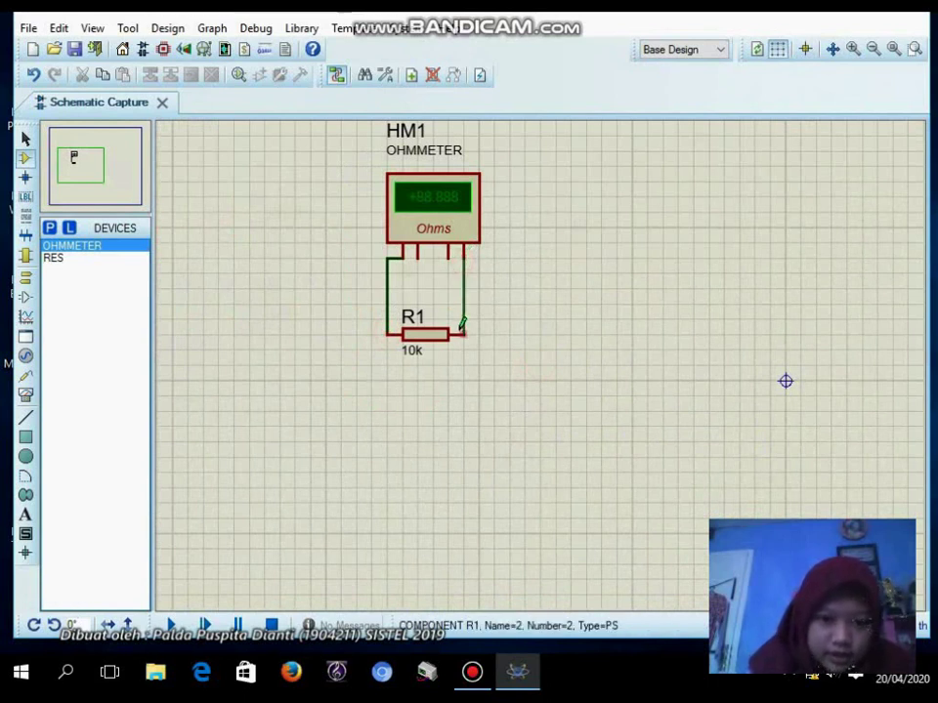
Step: Connect the ohmmeter's inner S+ and S- pins to the adjacent wires on the left and right sides of R1
click(419, 255)
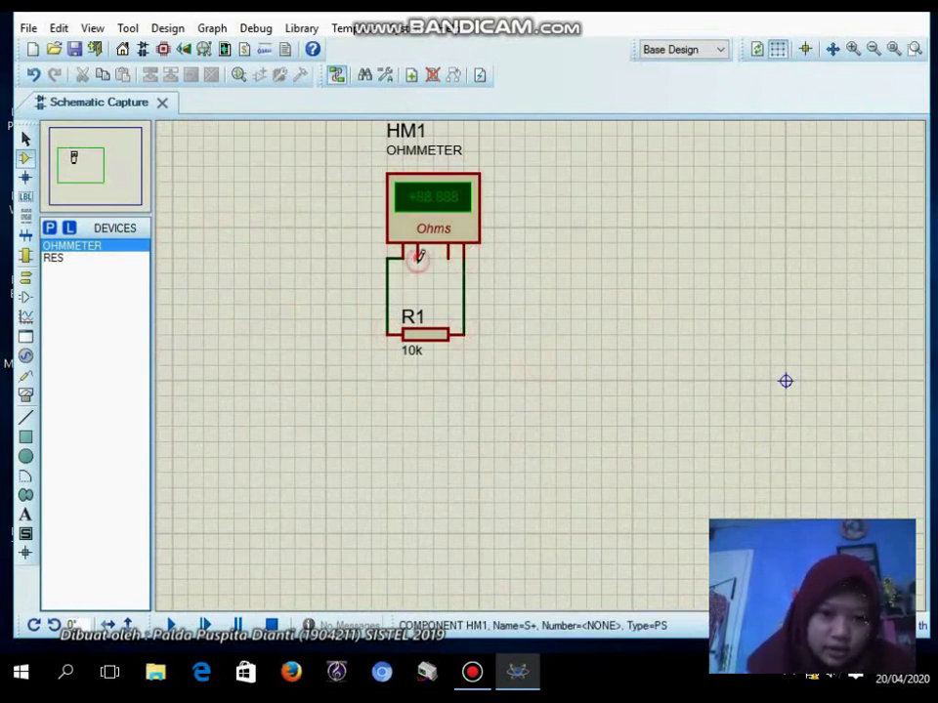
click(388, 272)
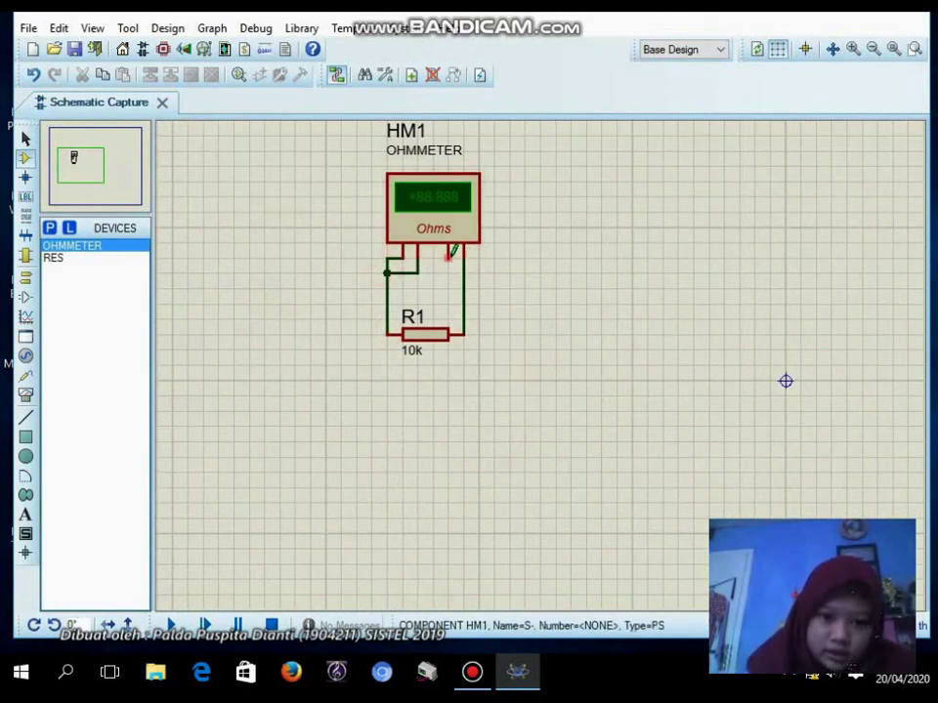
click(450, 256)
click(464, 272)
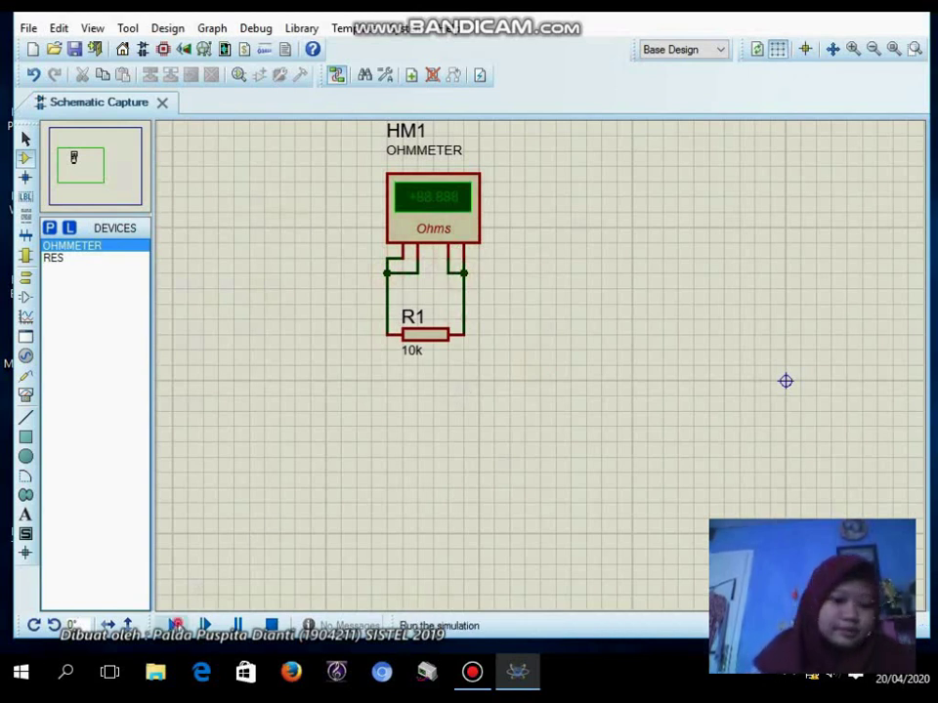
Step: Test the circuit with a short simulation run and set the ohmmeter's range to Kohm
click(174, 623)
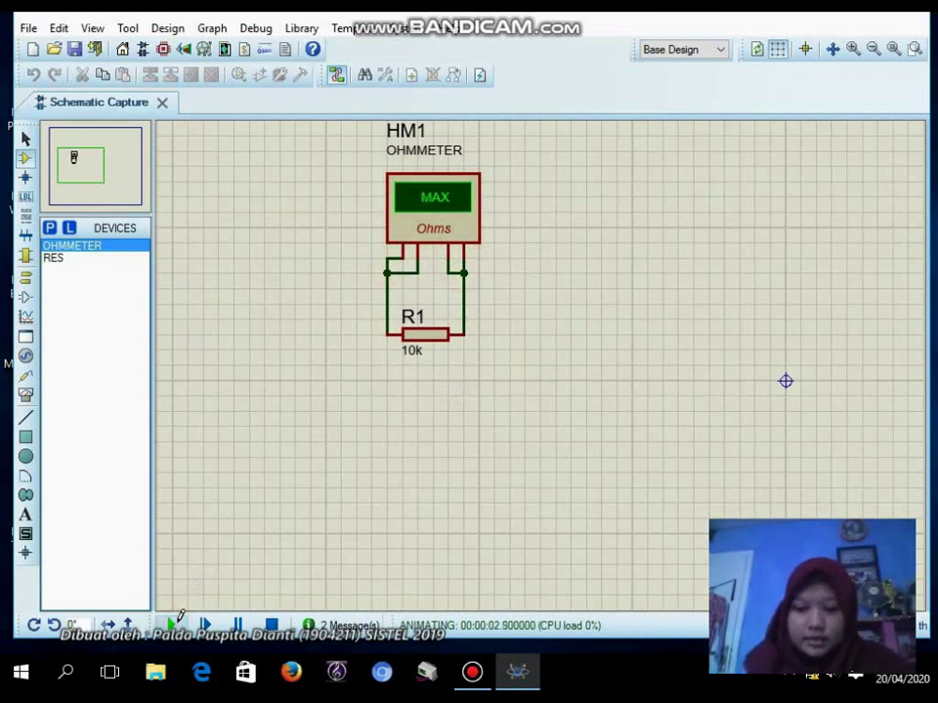
click(272, 625)
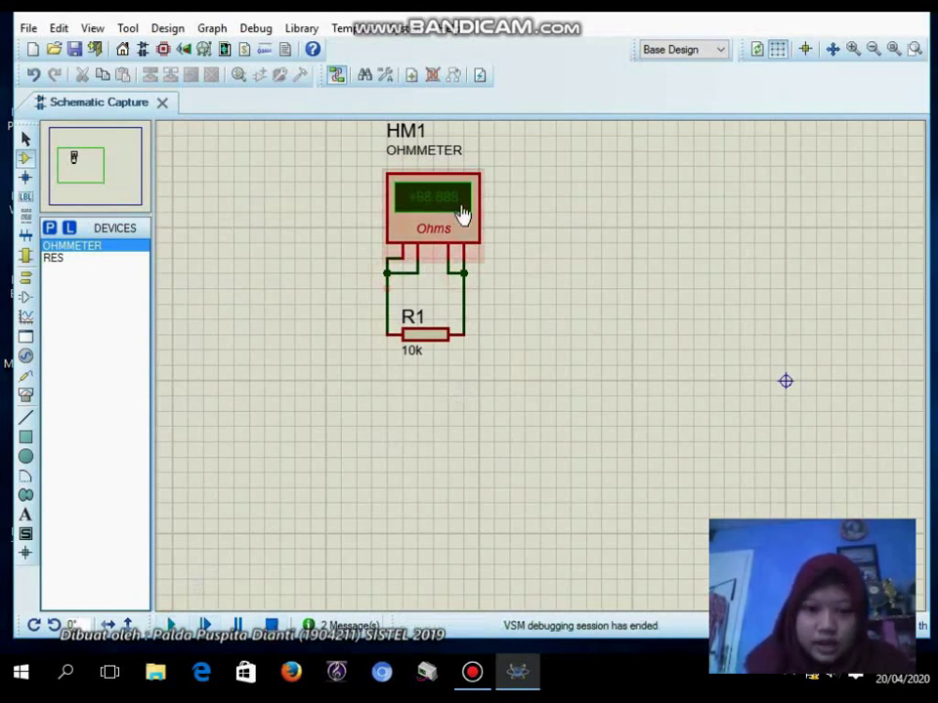
double_click(445, 238)
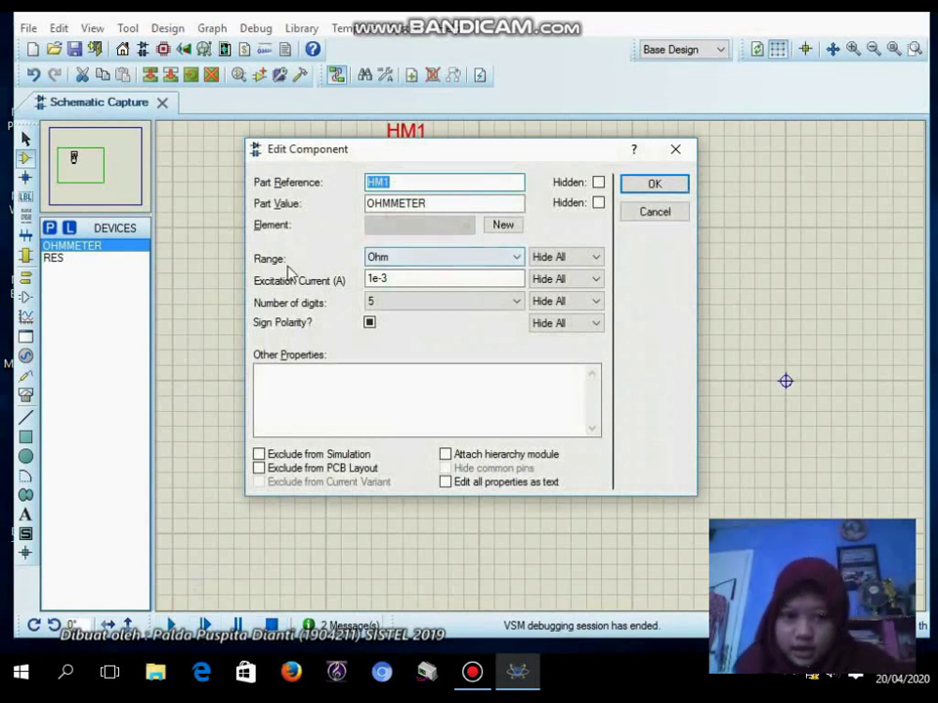
click(515, 262)
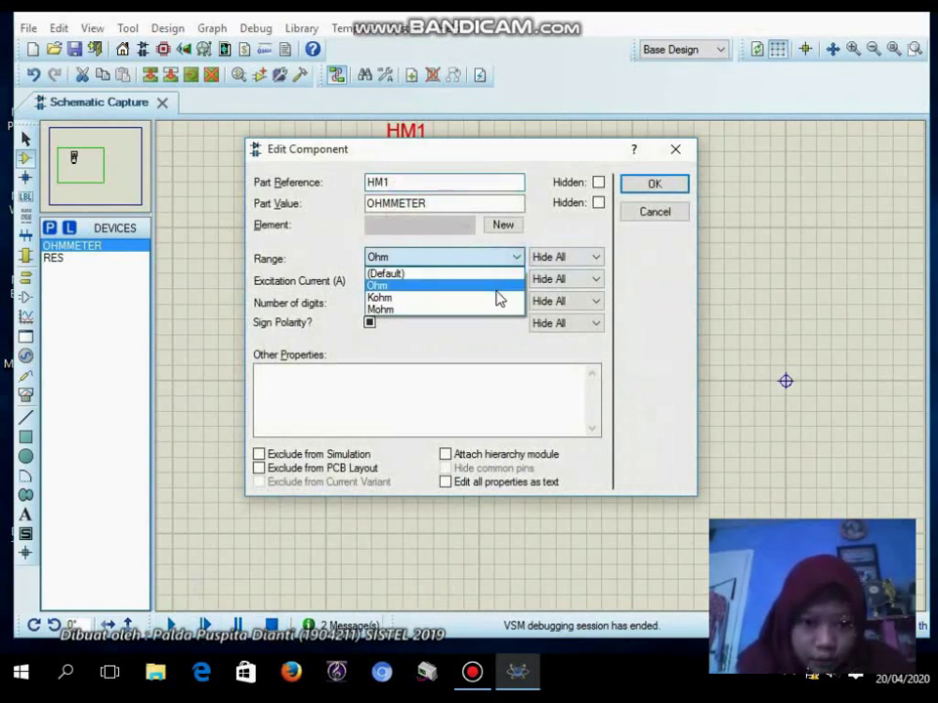
click(499, 297)
click(654, 183)
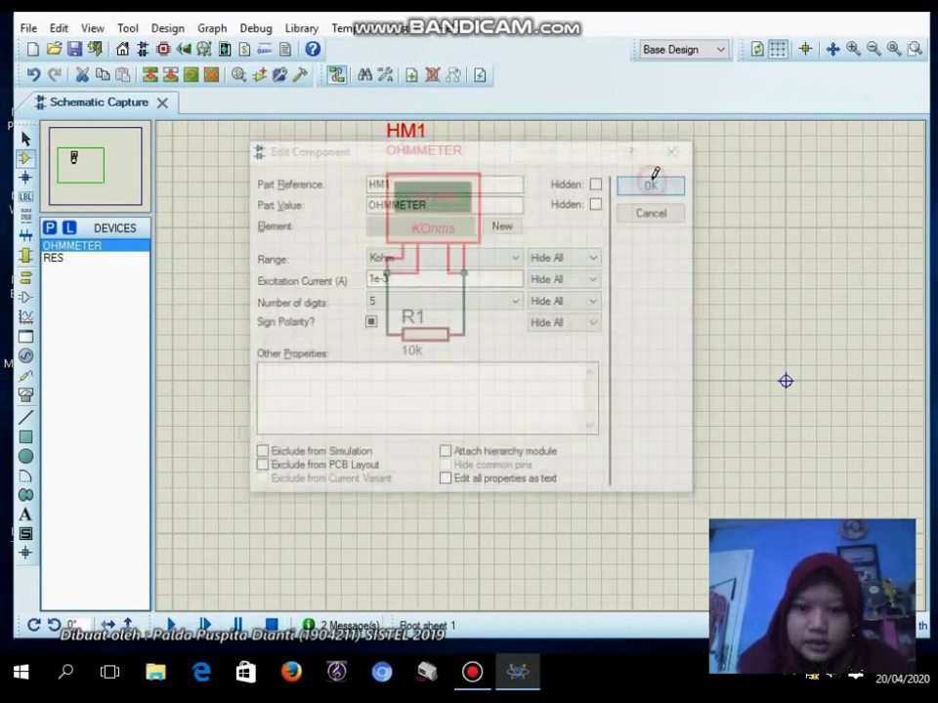
Step: Run the simulation briefly with the Kohm range, stop it, and set resistor R1's value to 1k2
click(171, 625)
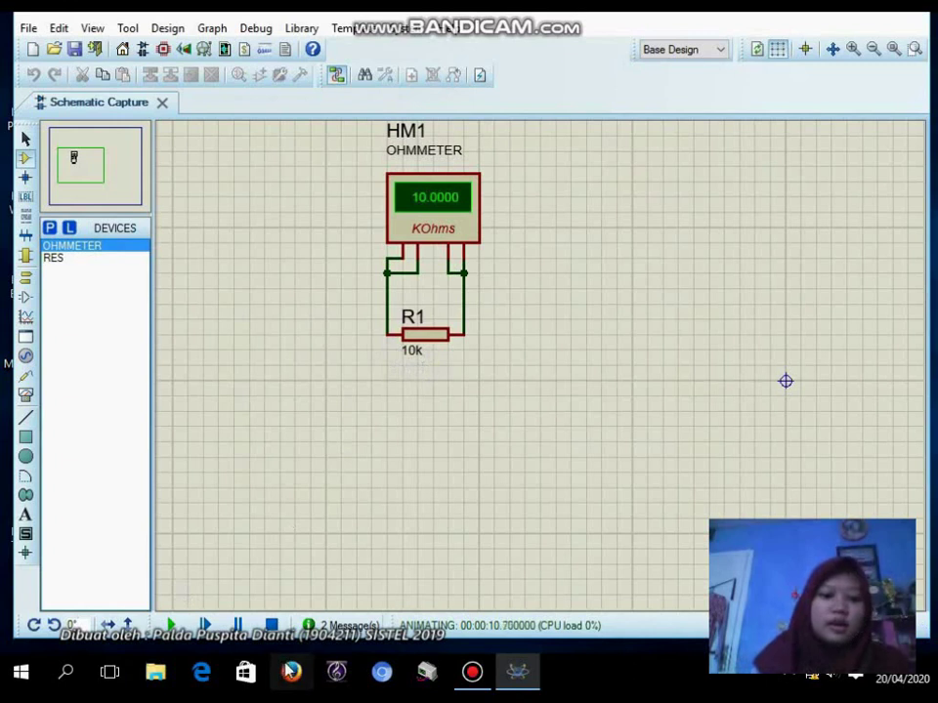
click(271, 625)
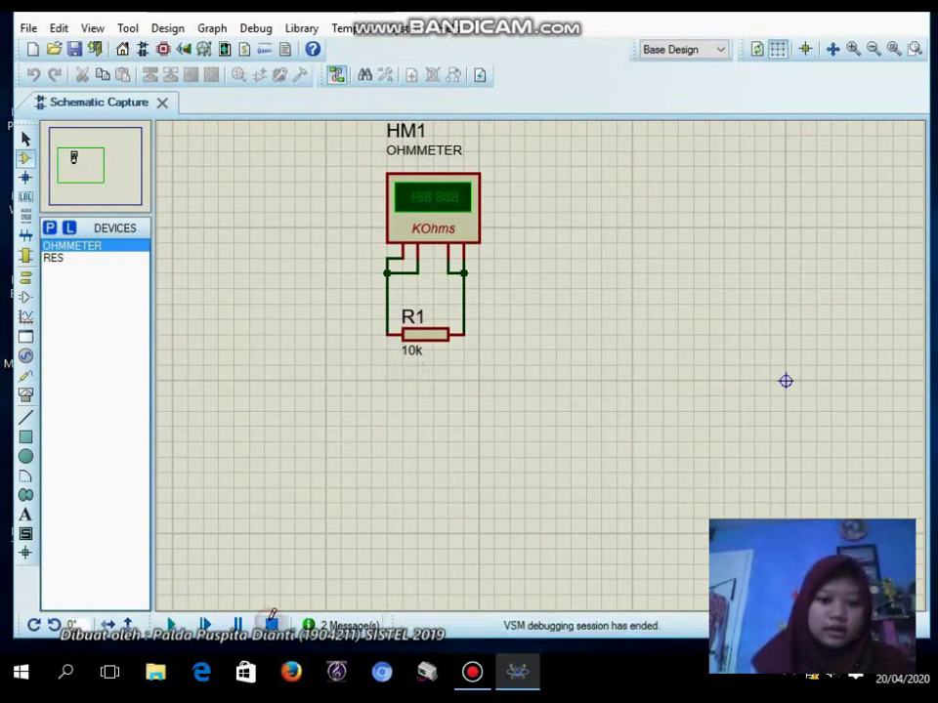
click(414, 351)
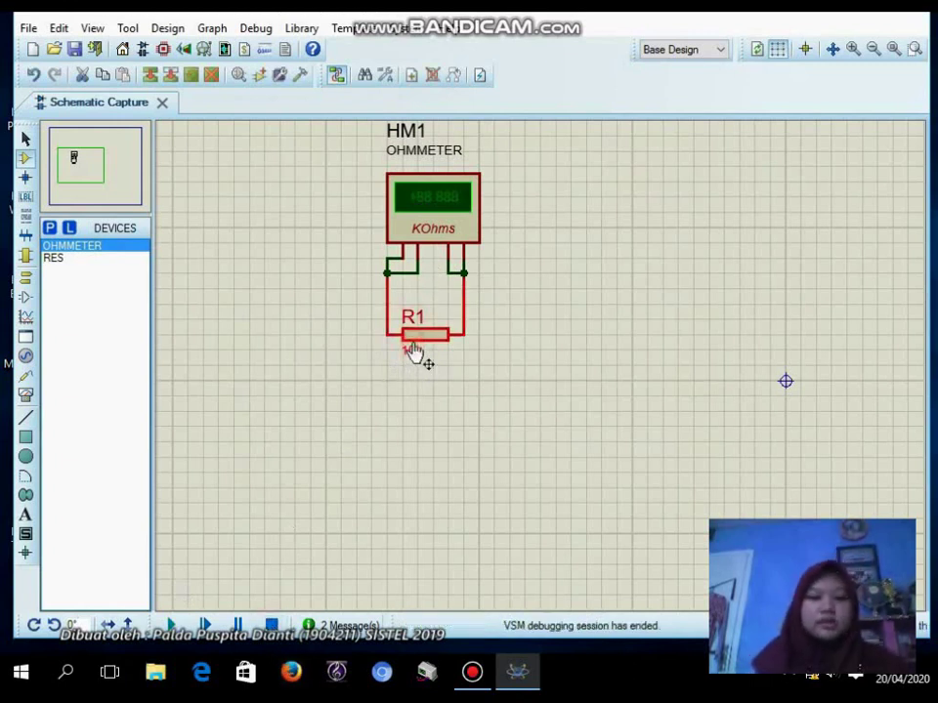
double_click(413, 352)
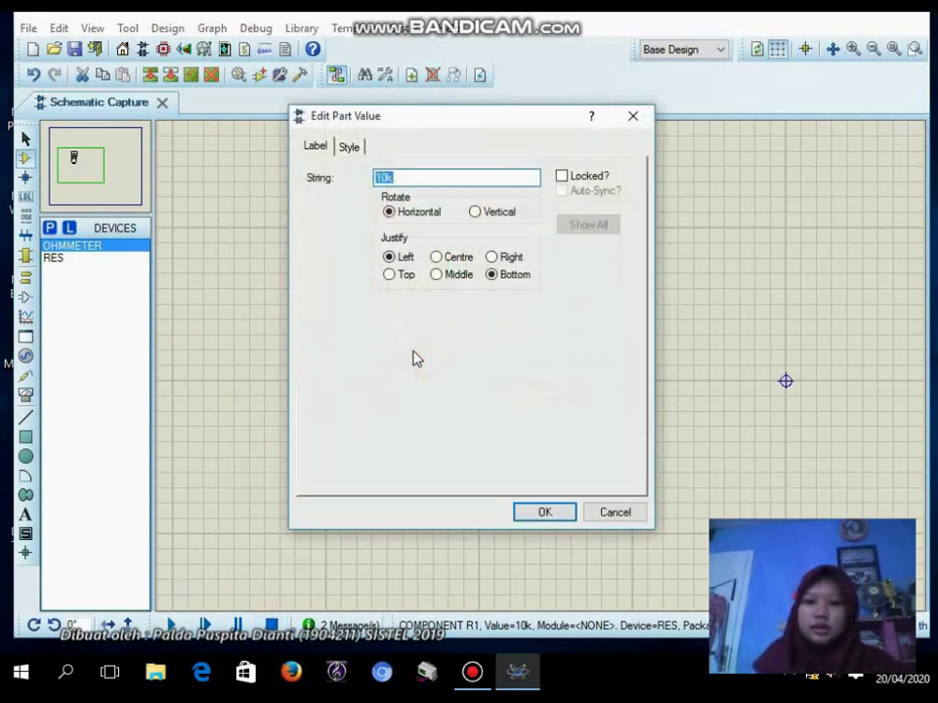
text(1k)
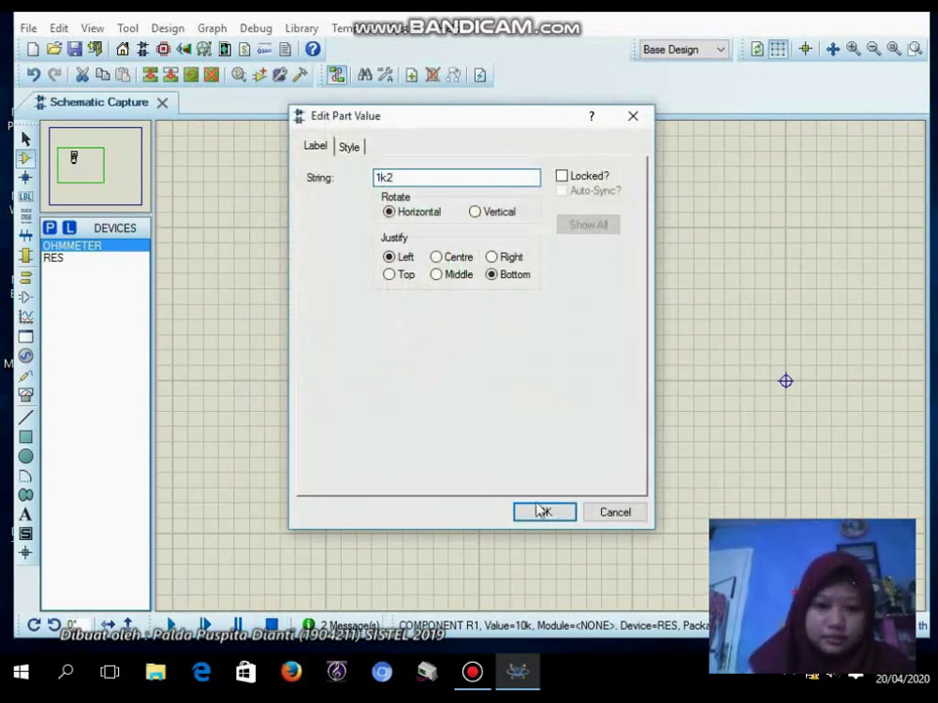
click(540, 511)
click(543, 499)
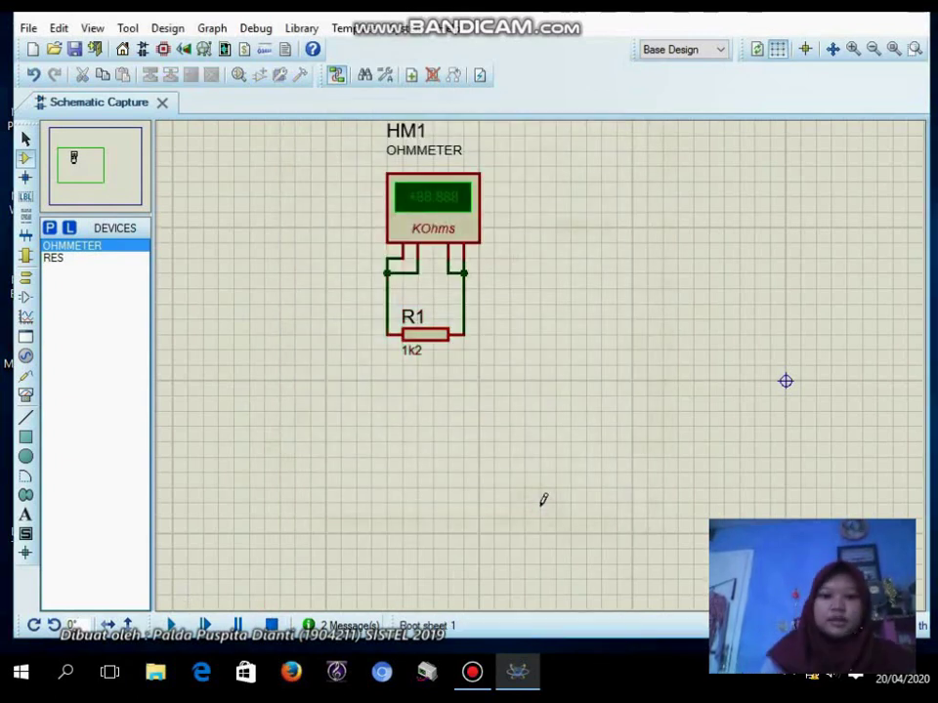
Step: Simulate the circuit briefly with the 1k2 resistor, stop the run, and delete the whole circuit
click(174, 624)
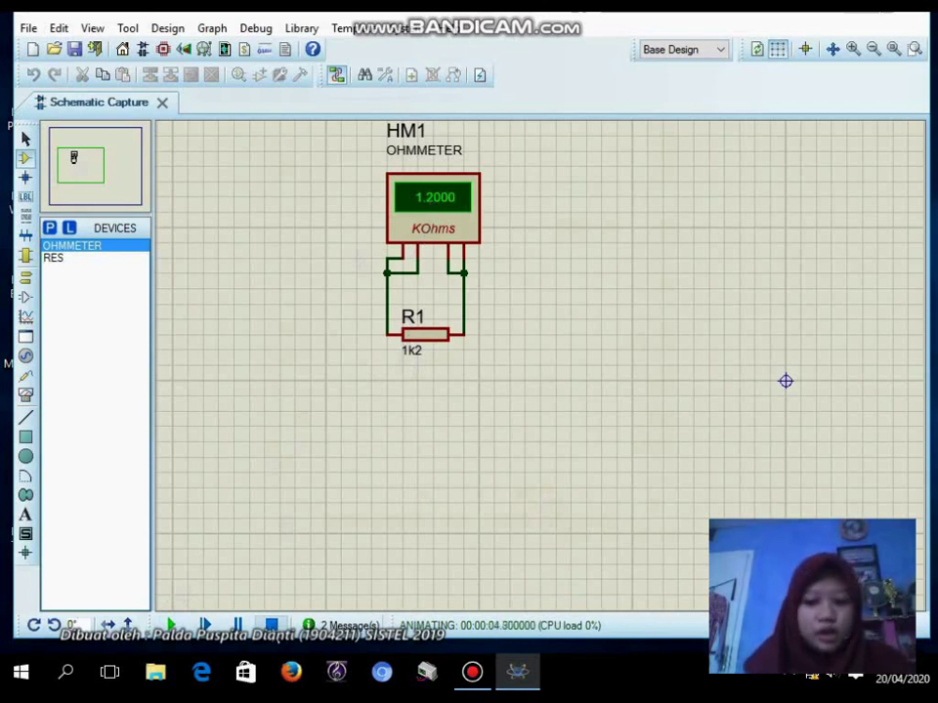
click(272, 625)
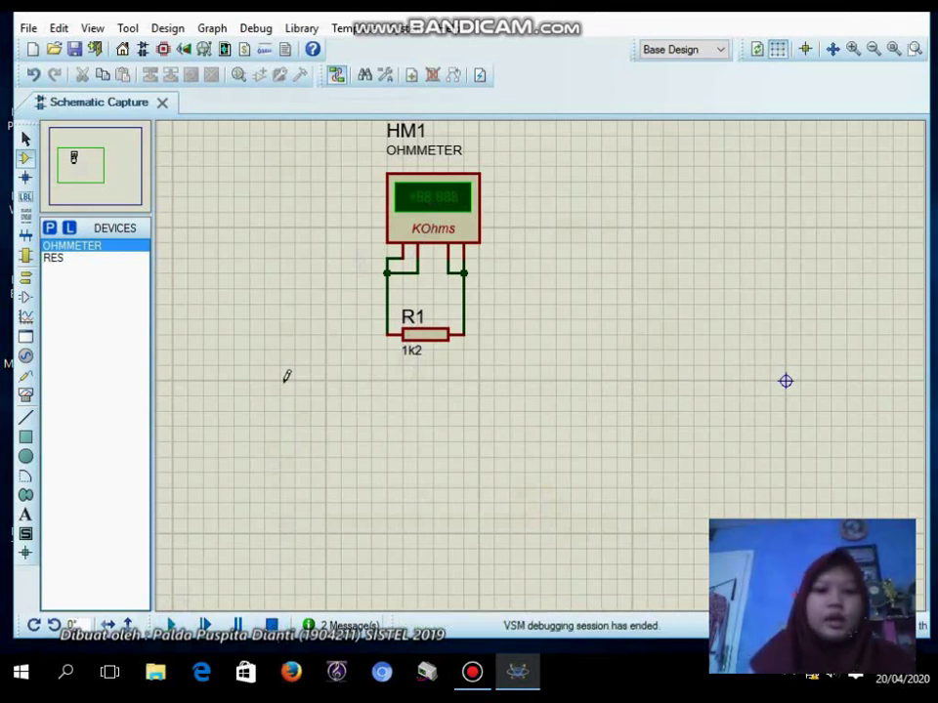
drag(295, 135, 540, 379)
key(Delete)
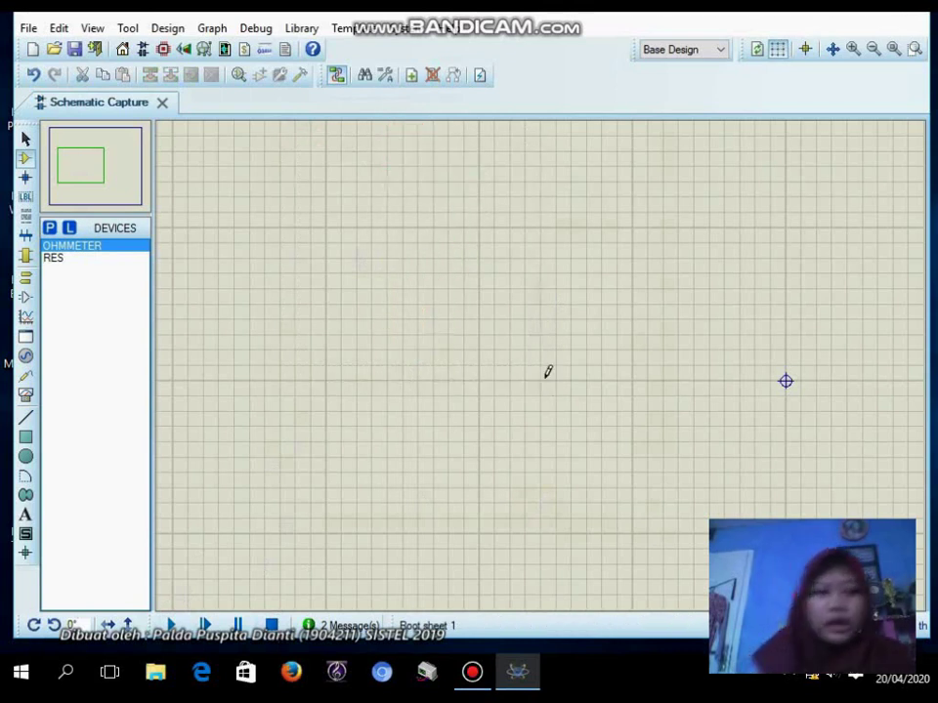
Step: Place three RES resistors side by side in a horizontal row and remove the extra fourth one at the lower left
click(59, 258)
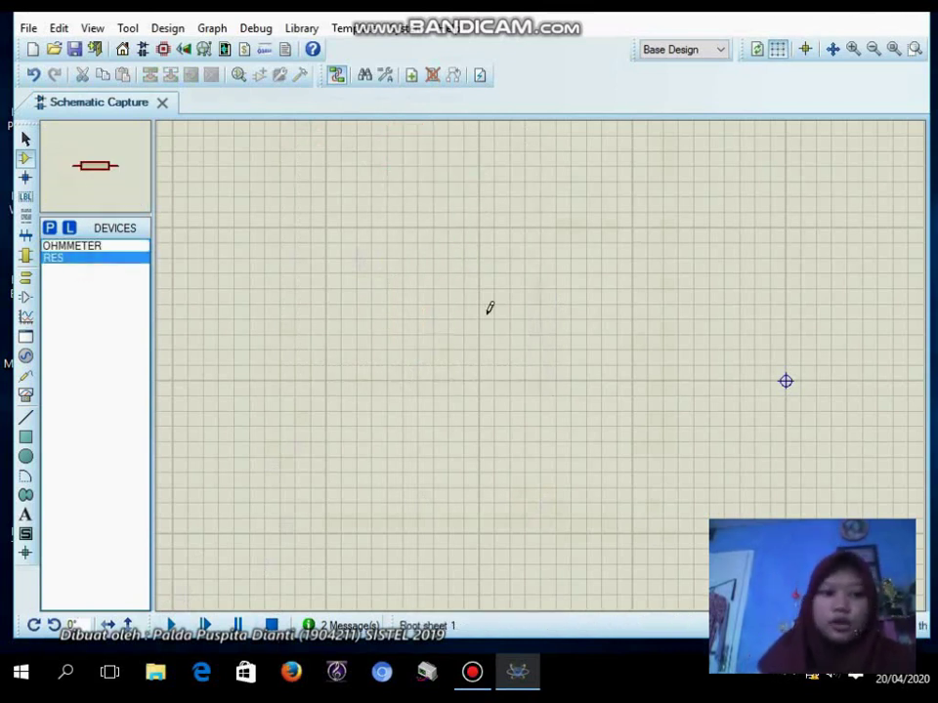
click(420, 329)
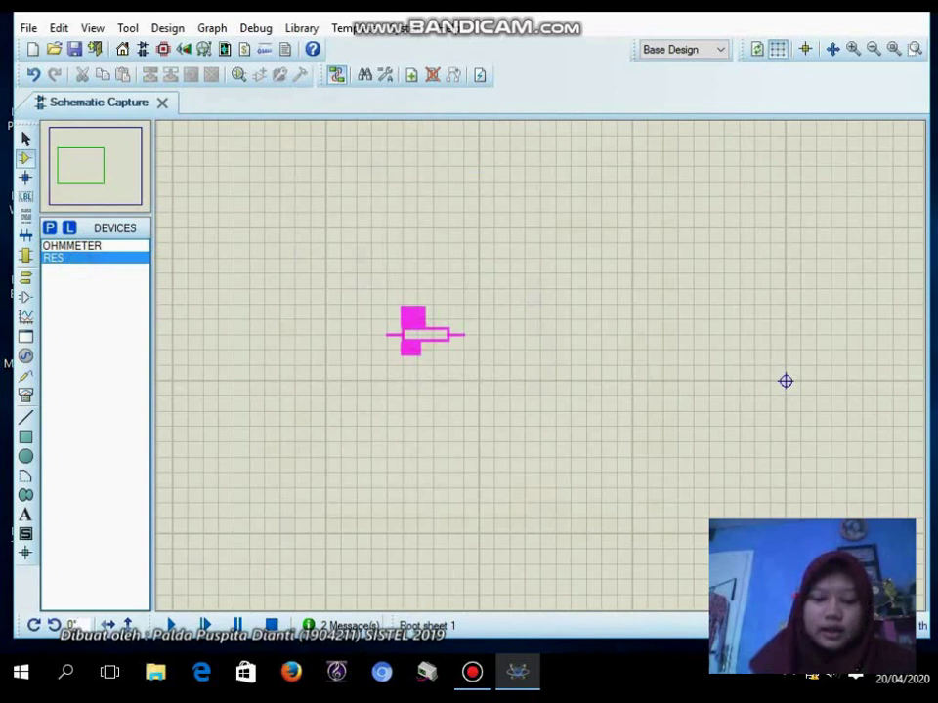
click(425, 349)
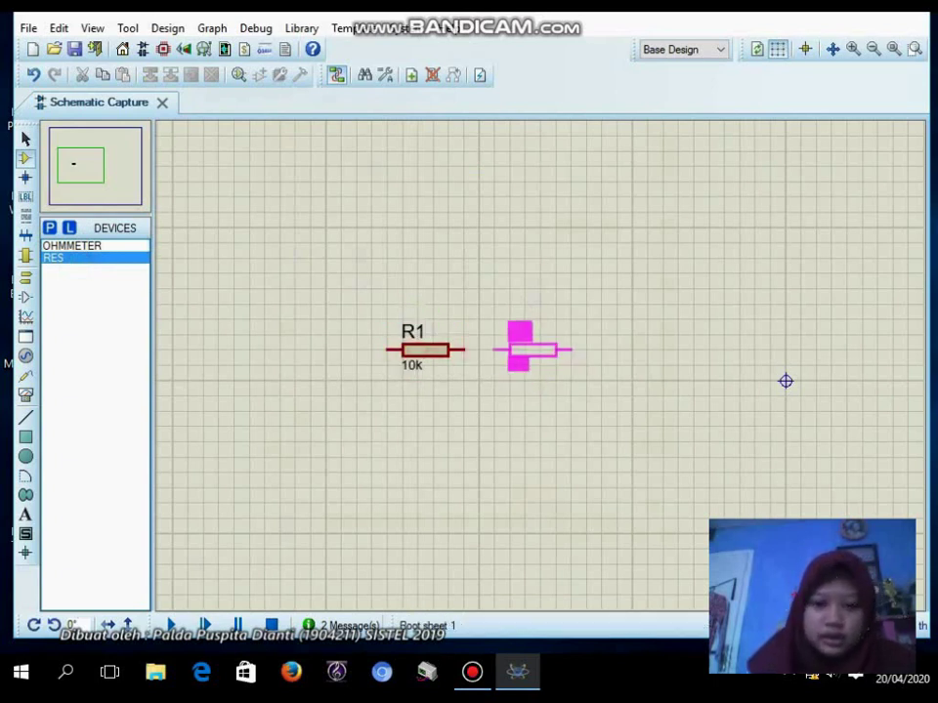
click(517, 350)
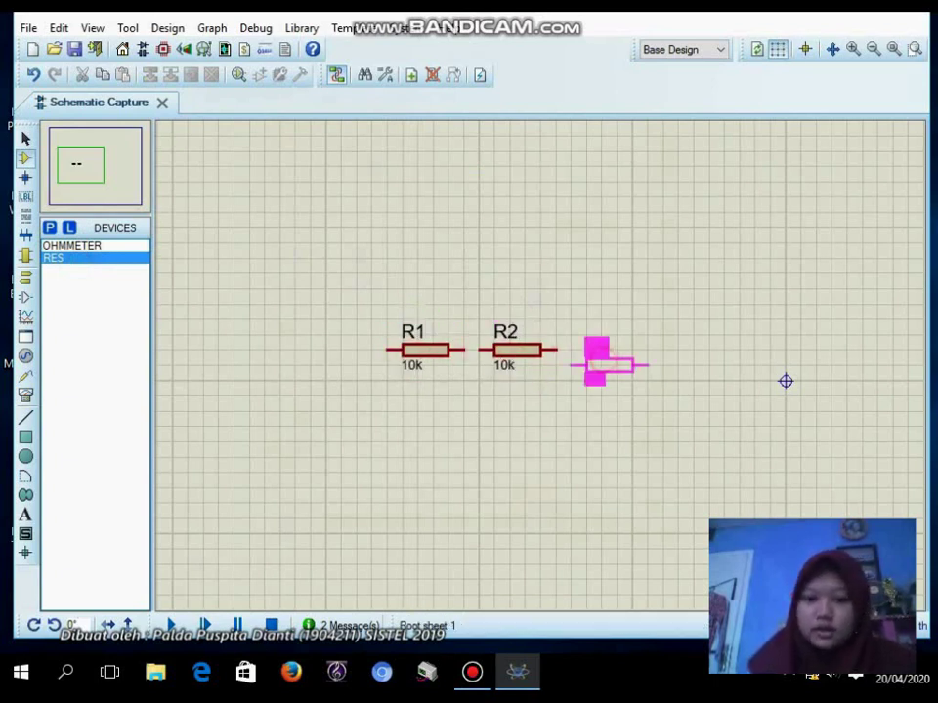
click(606, 357)
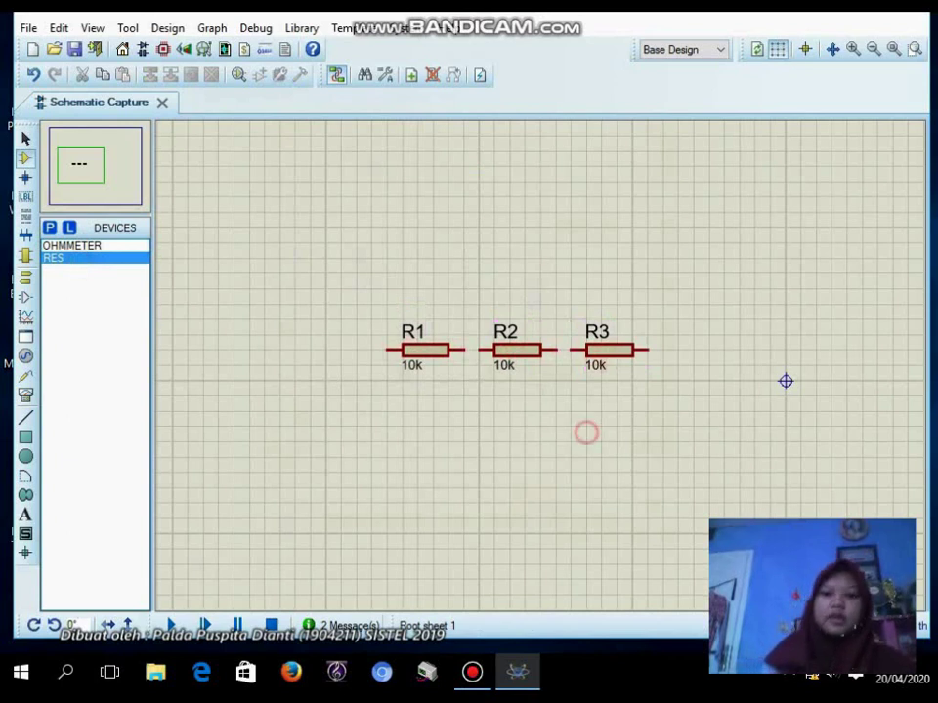
click(317, 412)
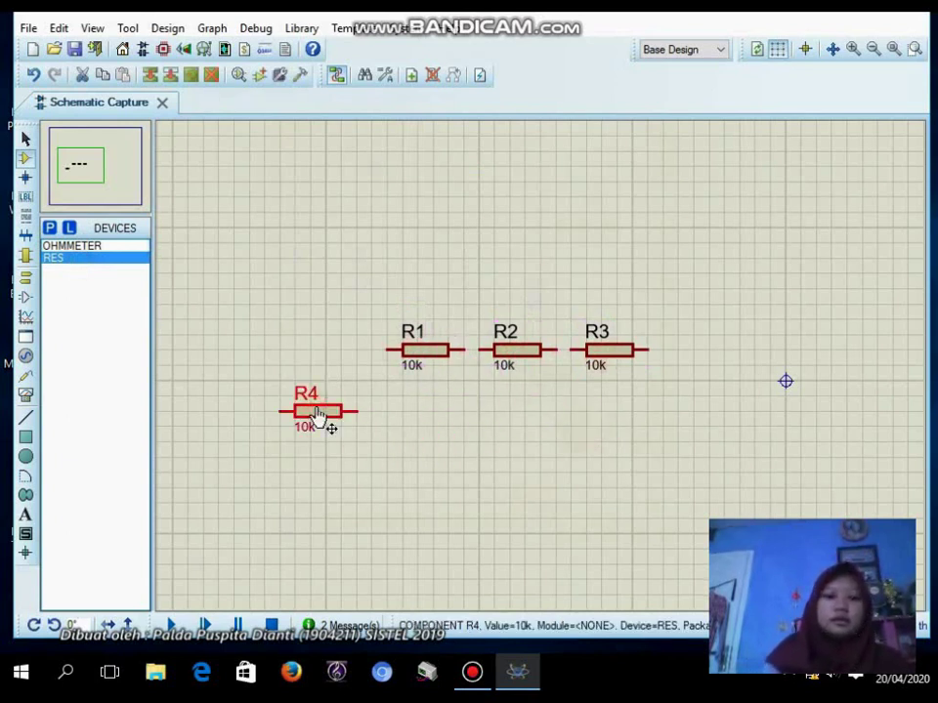
key(Delete)
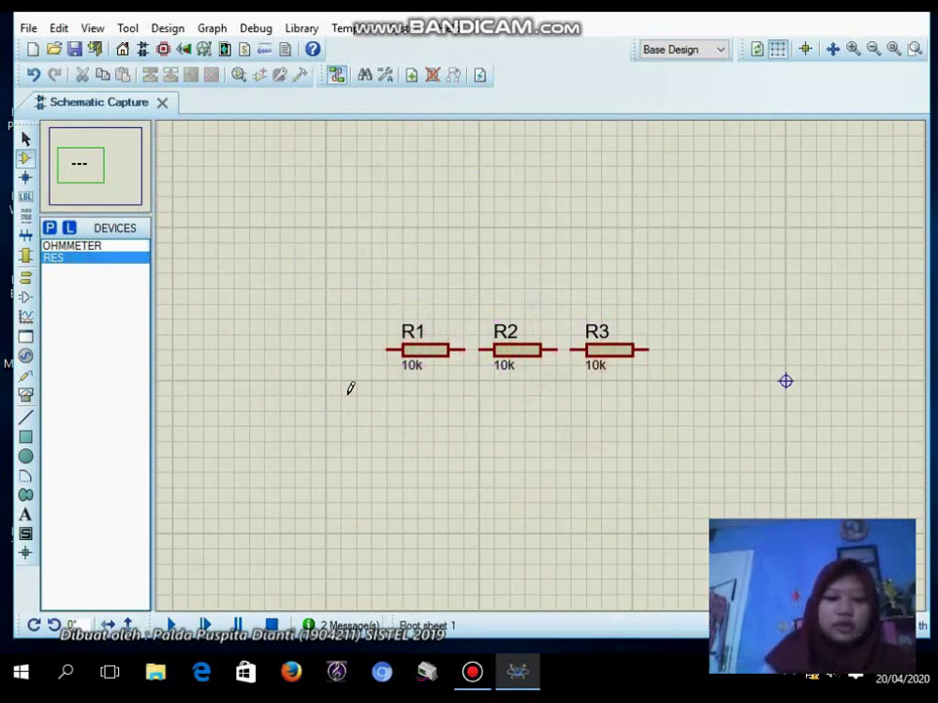
Step: Set the resistor values to 1k2 for R1, 3k9 for R2 and 1k for R3
double_click(418, 369)
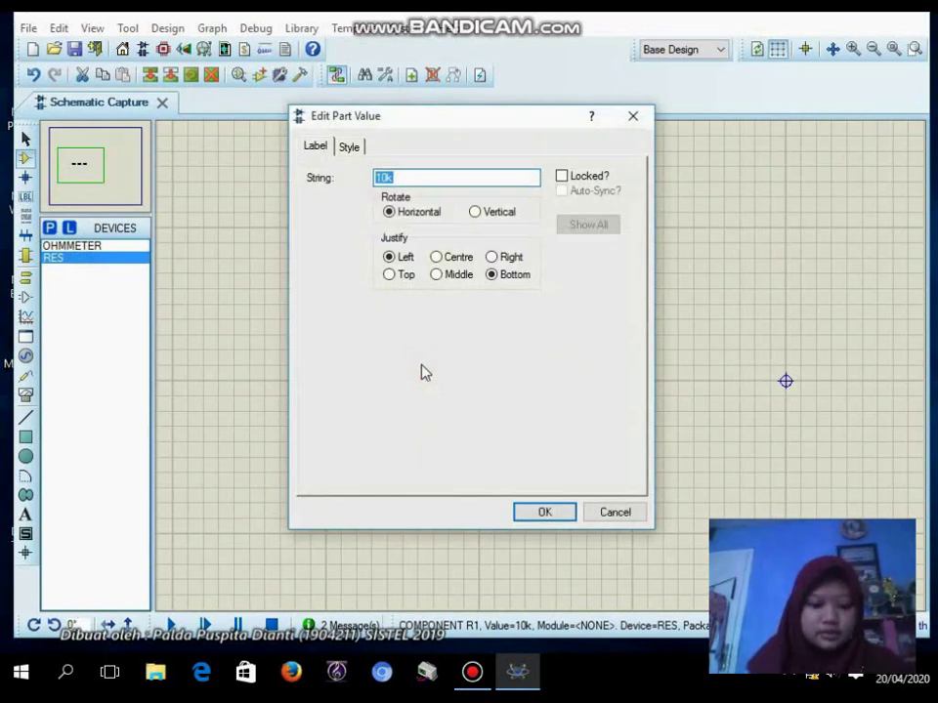
text(1k)
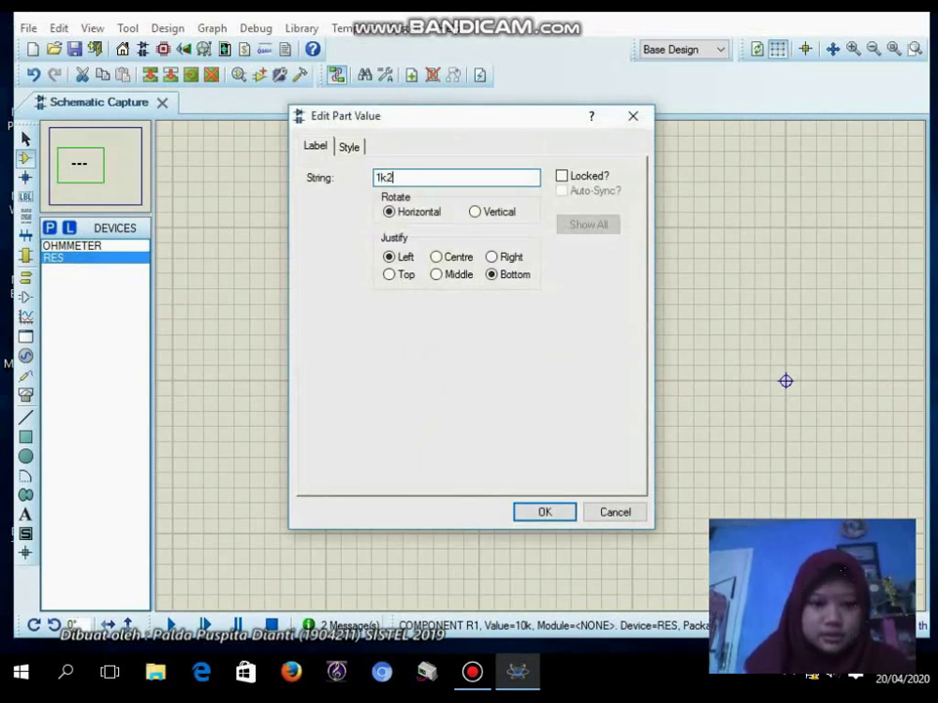
click(553, 515)
double_click(506, 367)
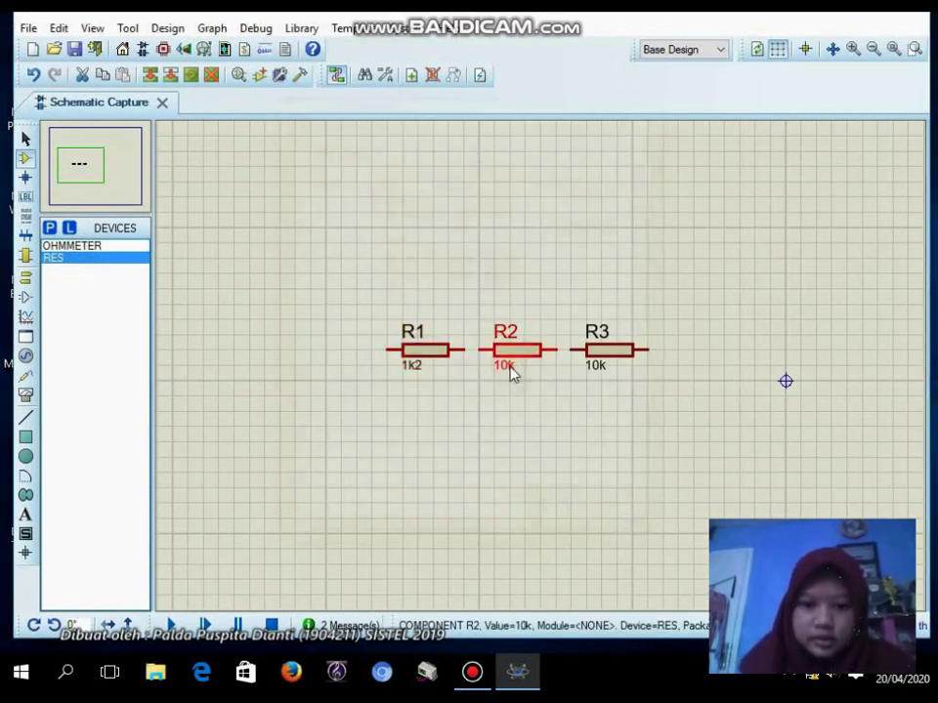
text(3k9)
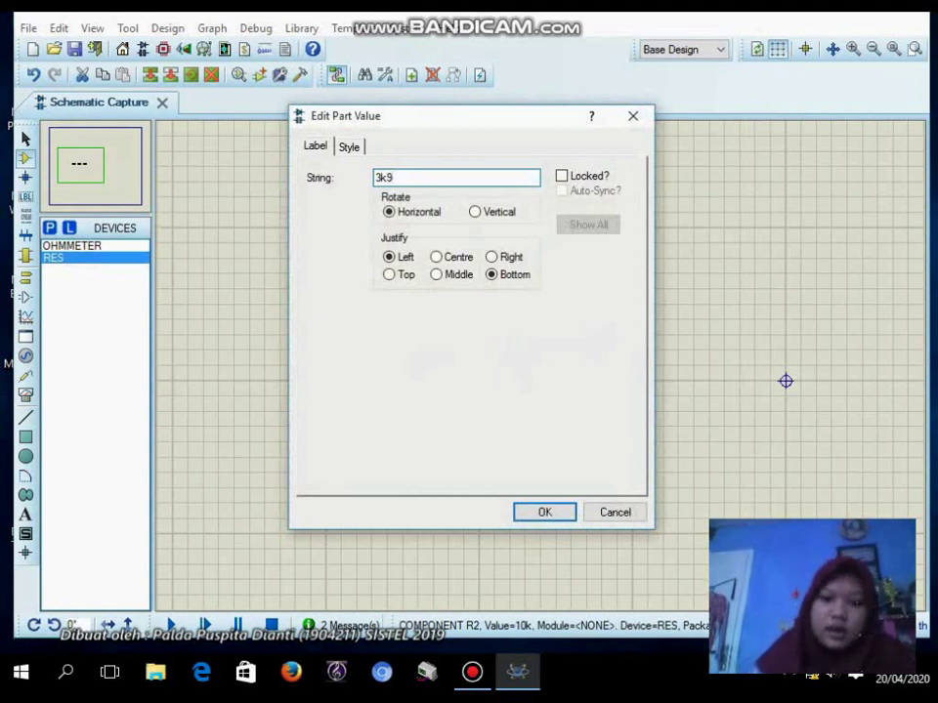
click(544, 514)
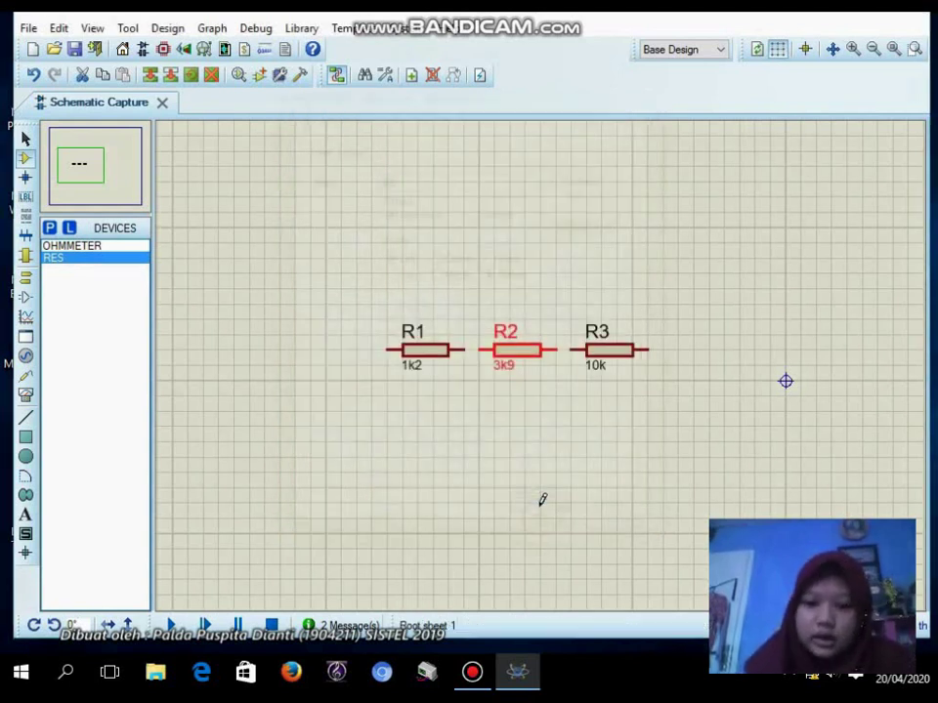
double_click(589, 370)
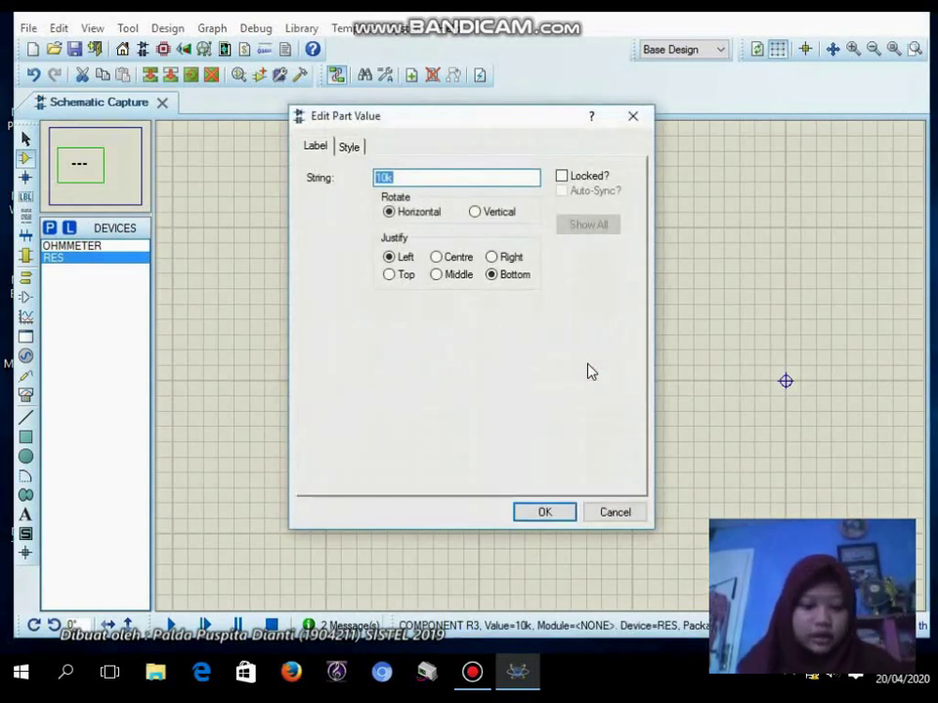
text(1k)
click(542, 512)
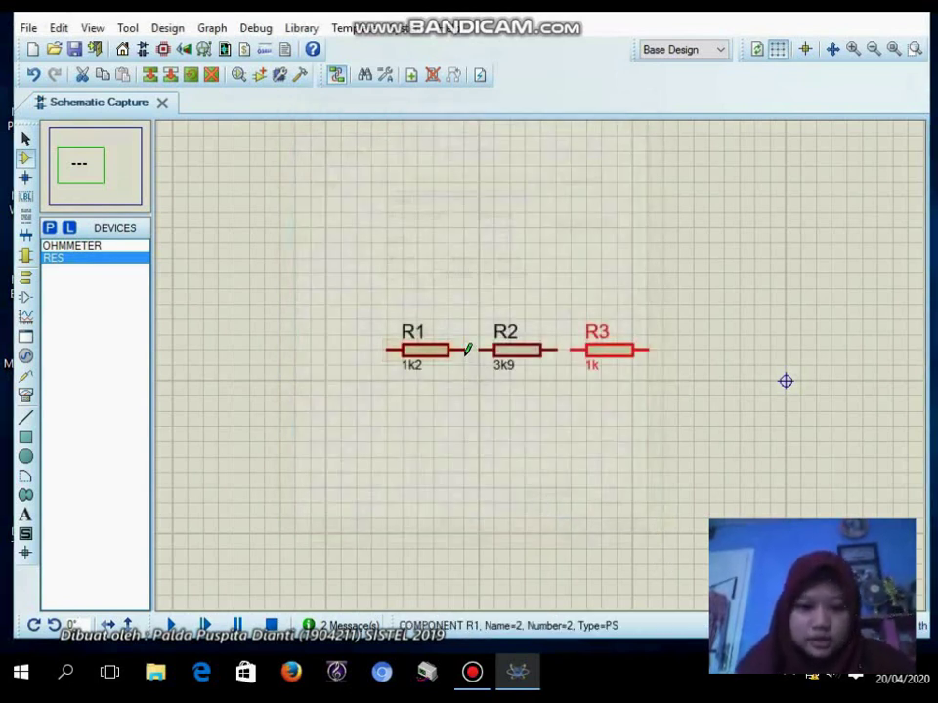
Step: Wire R1, R2 and R3 in series by joining their facing ends
click(468, 349)
click(479, 351)
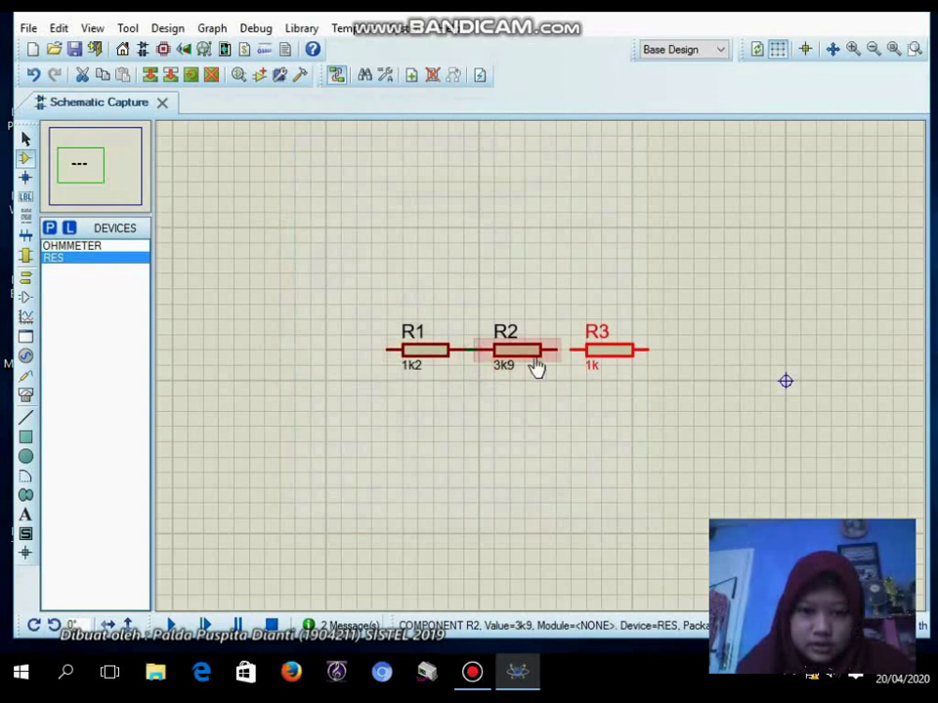
click(555, 348)
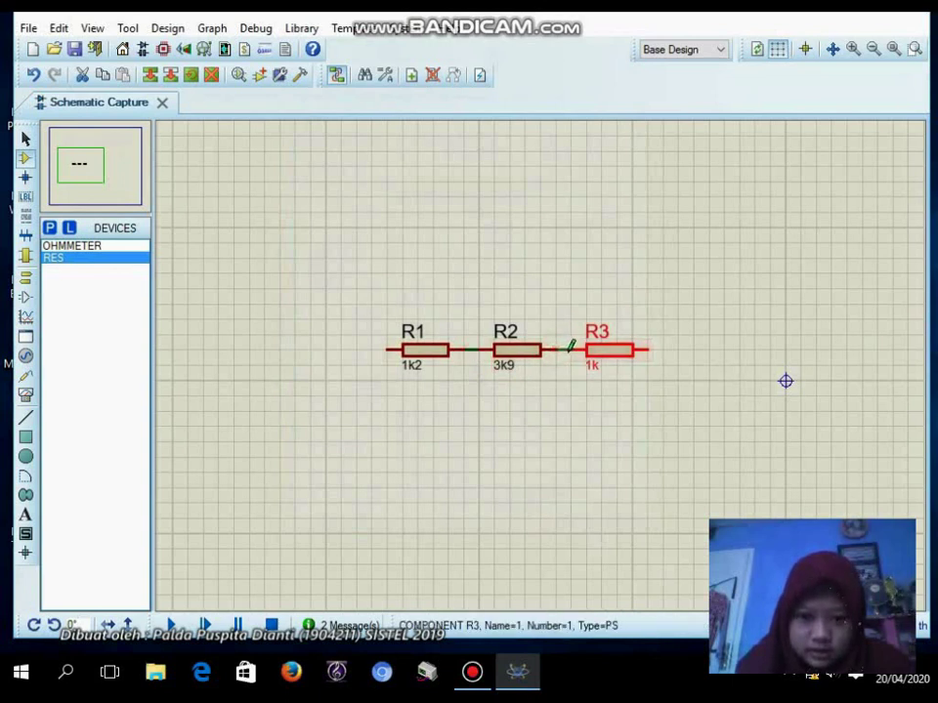
click(571, 349)
Step: Place an OHMMETER above the middle of the resistor row
click(74, 246)
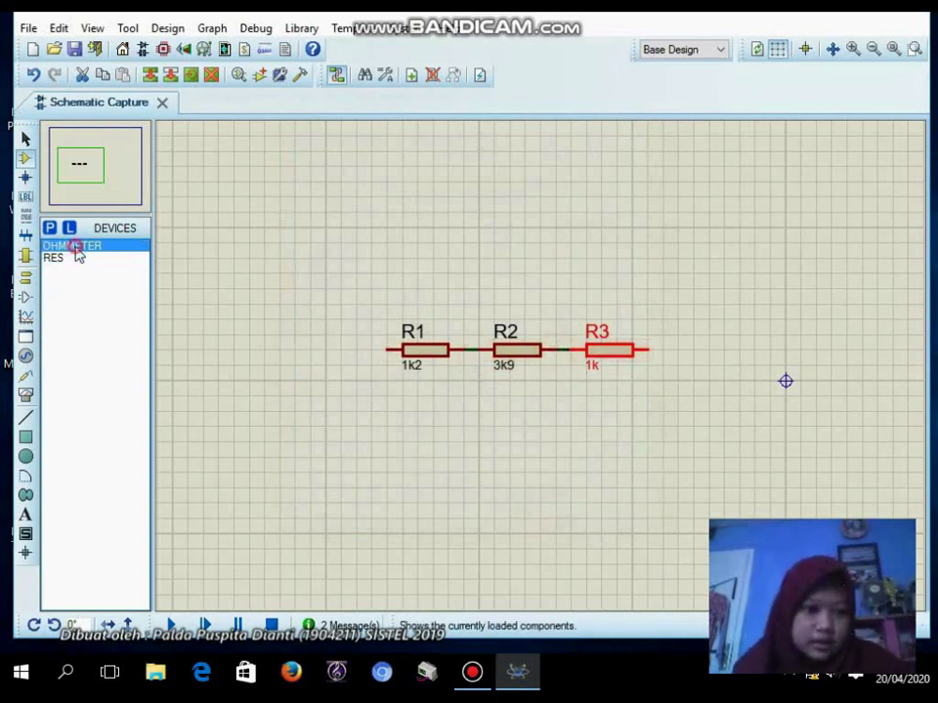
click(496, 211)
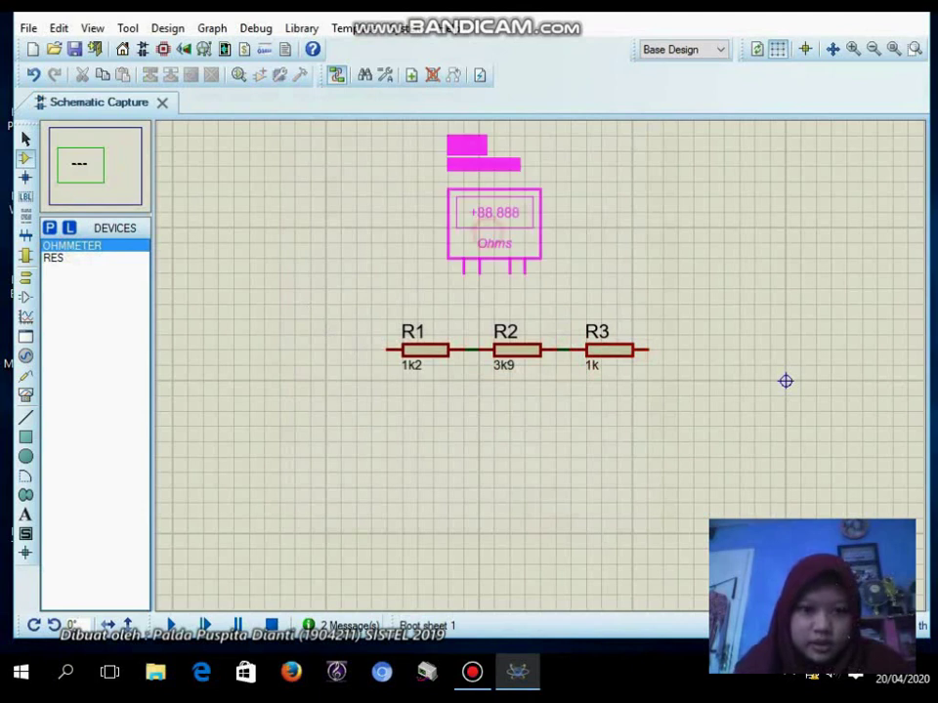
click(488, 249)
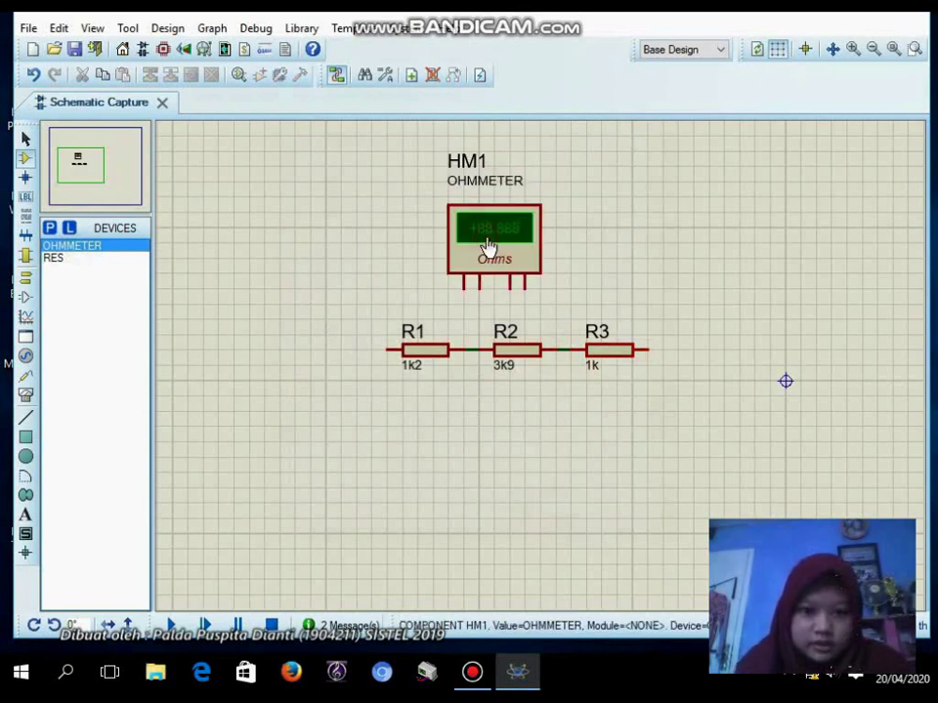
Step: Wire the ohmmeter's outer pins to the left end of R1 and the right end of R3
click(463, 287)
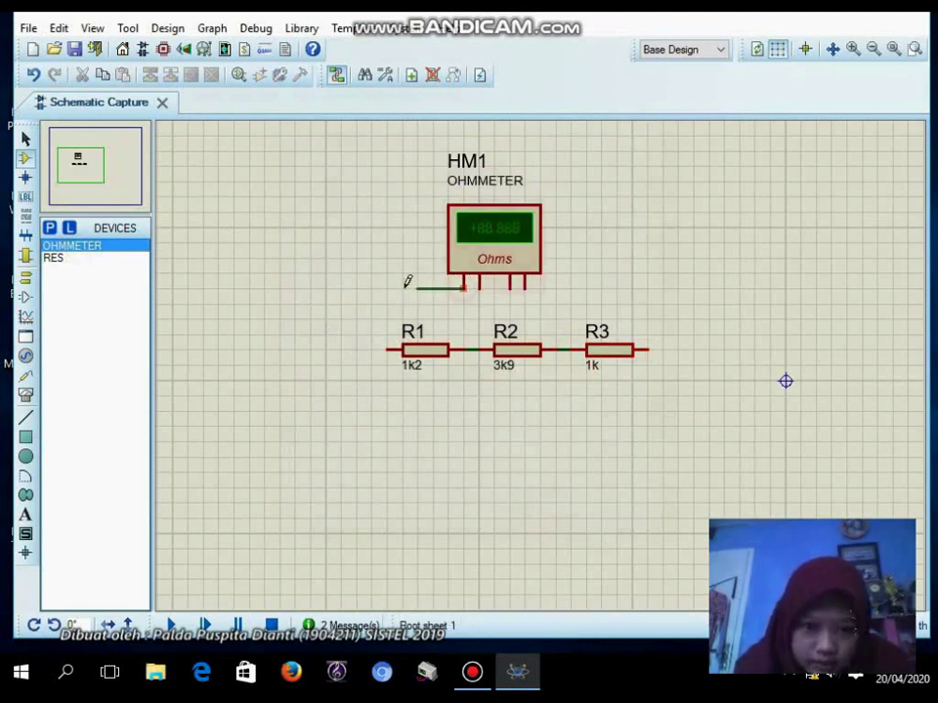
click(386, 349)
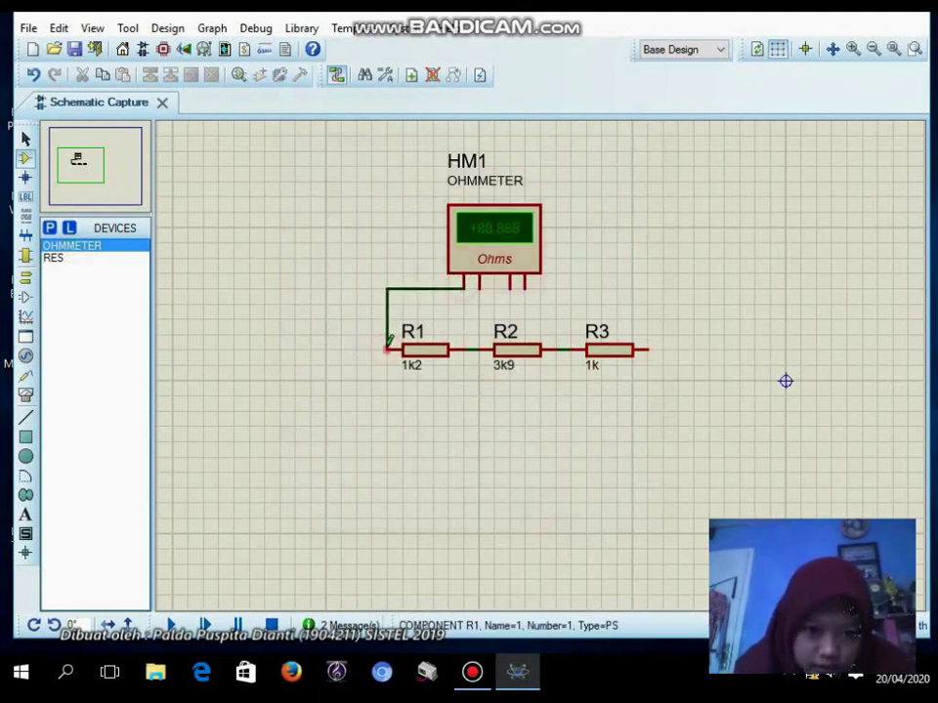
click(526, 288)
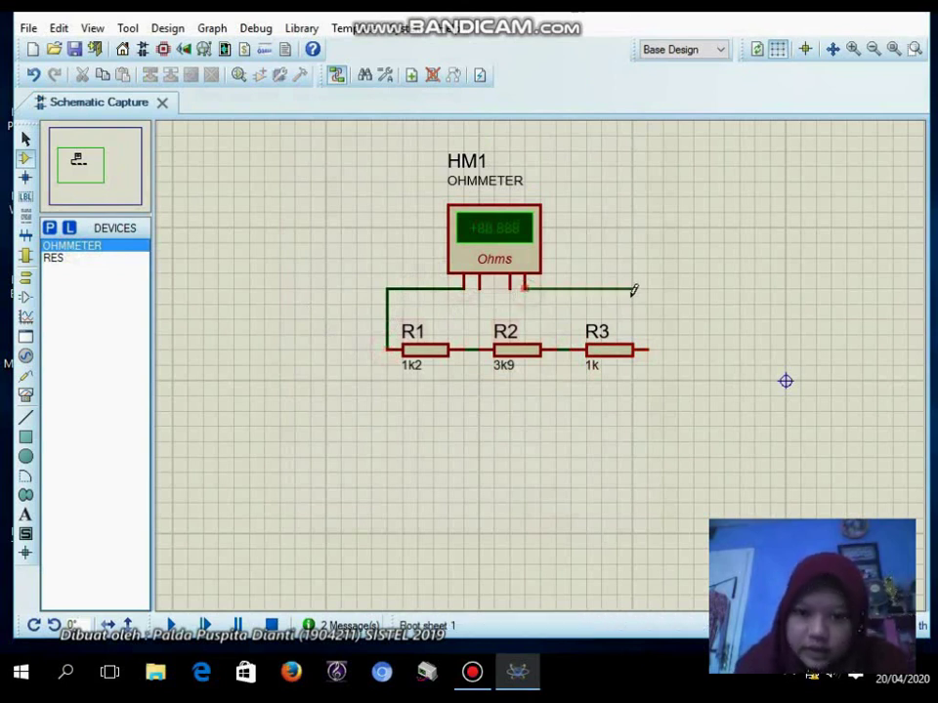
click(647, 348)
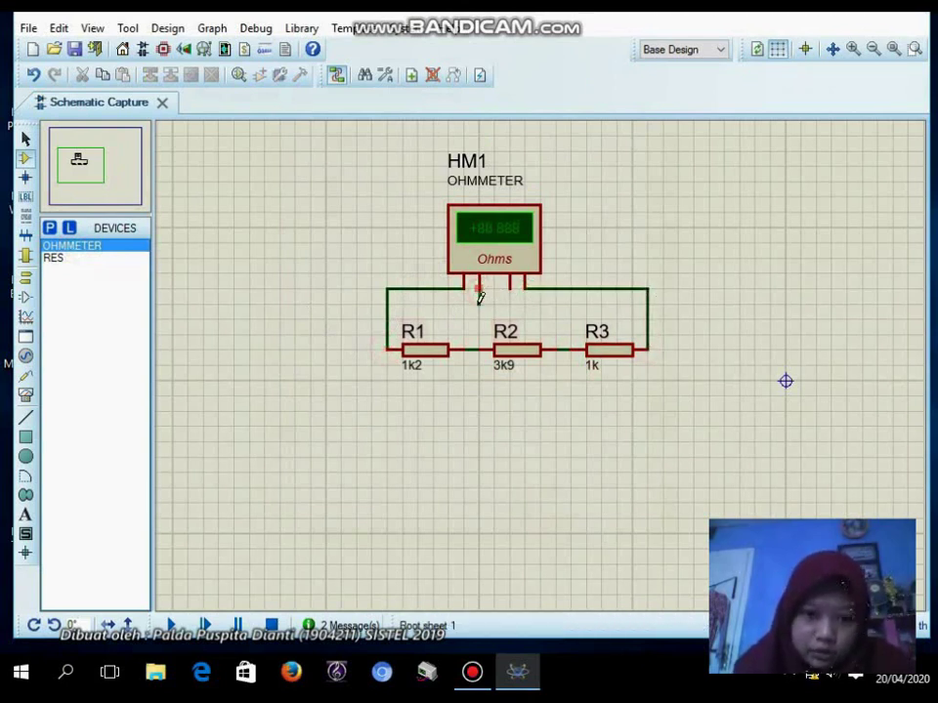
Step: Connect the ohmmeter's two inner pins to the adjacent wires of its left and right outer pins
click(449, 288)
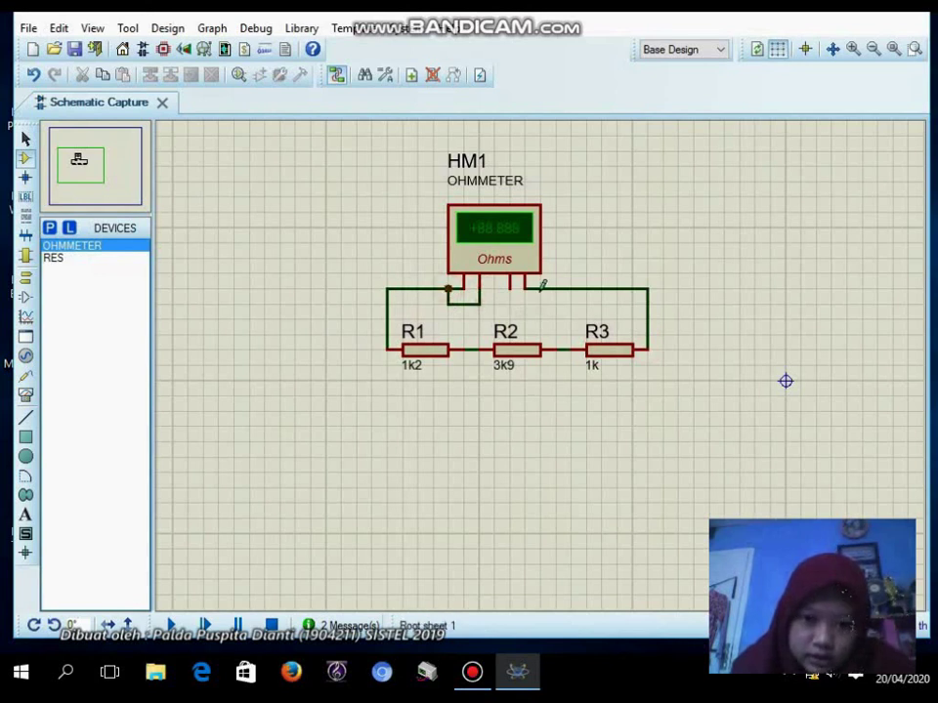
click(510, 285)
click(541, 288)
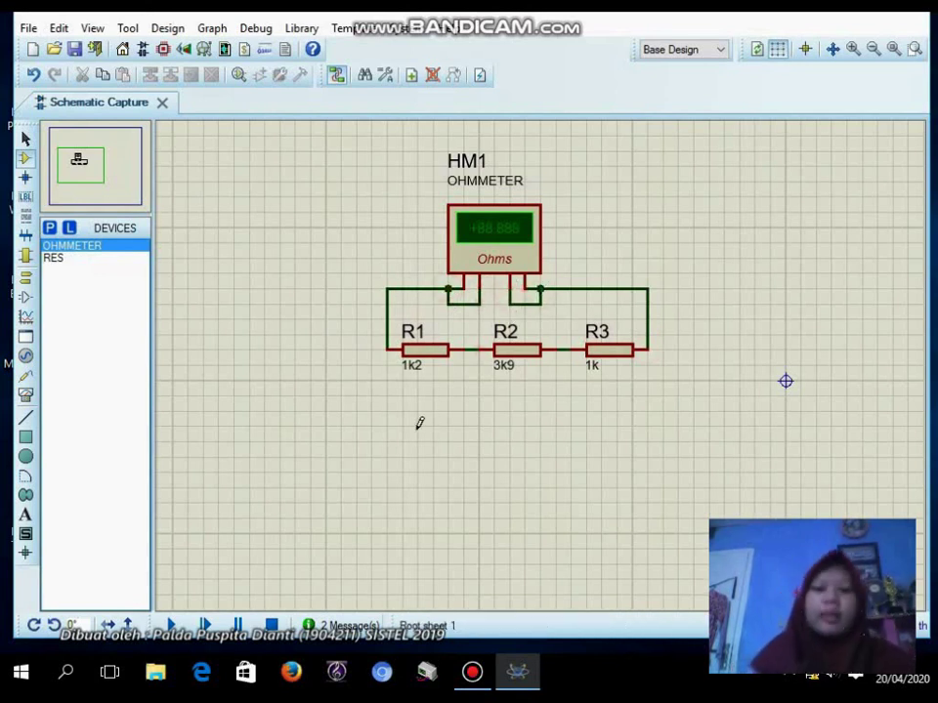
Step: Set the ohmmeter's range to Kohm, and run the series circuit's simulation before stopping it
double_click(513, 269)
click(511, 257)
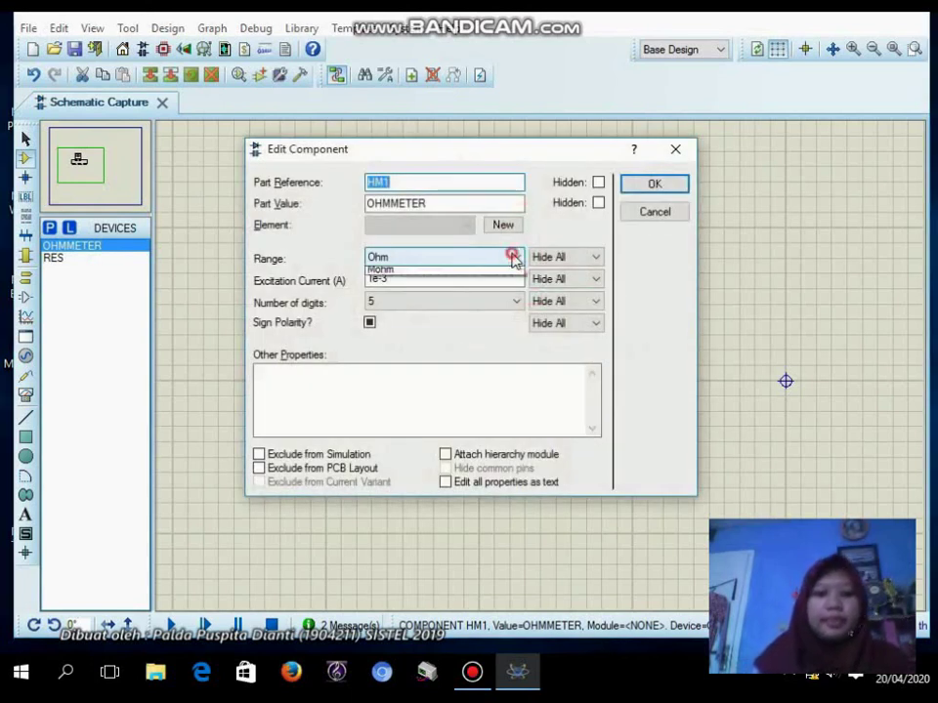
click(489, 300)
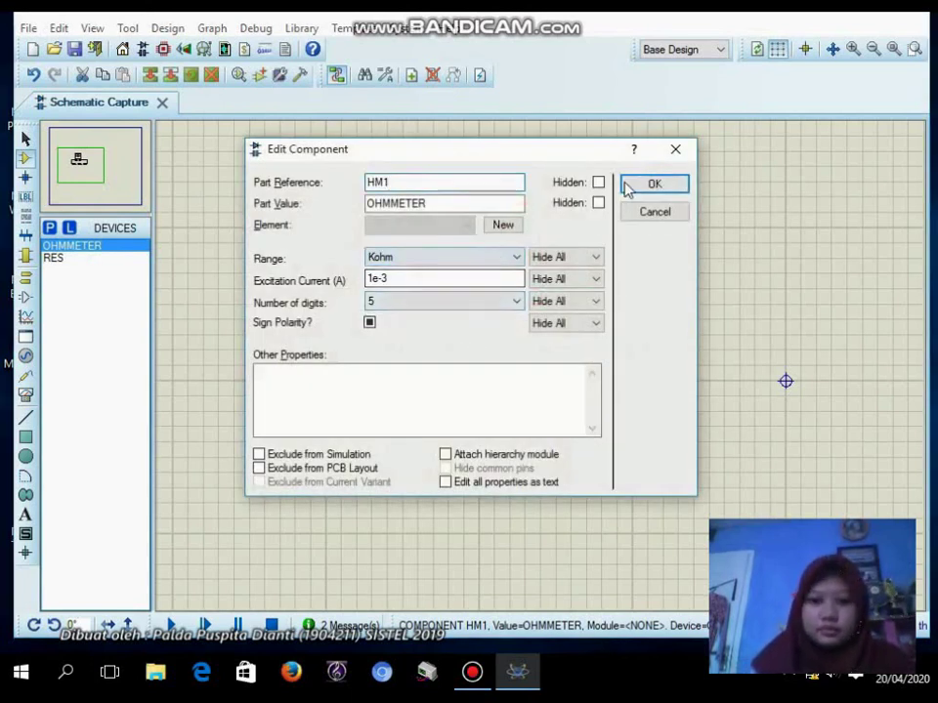
click(625, 186)
click(171, 625)
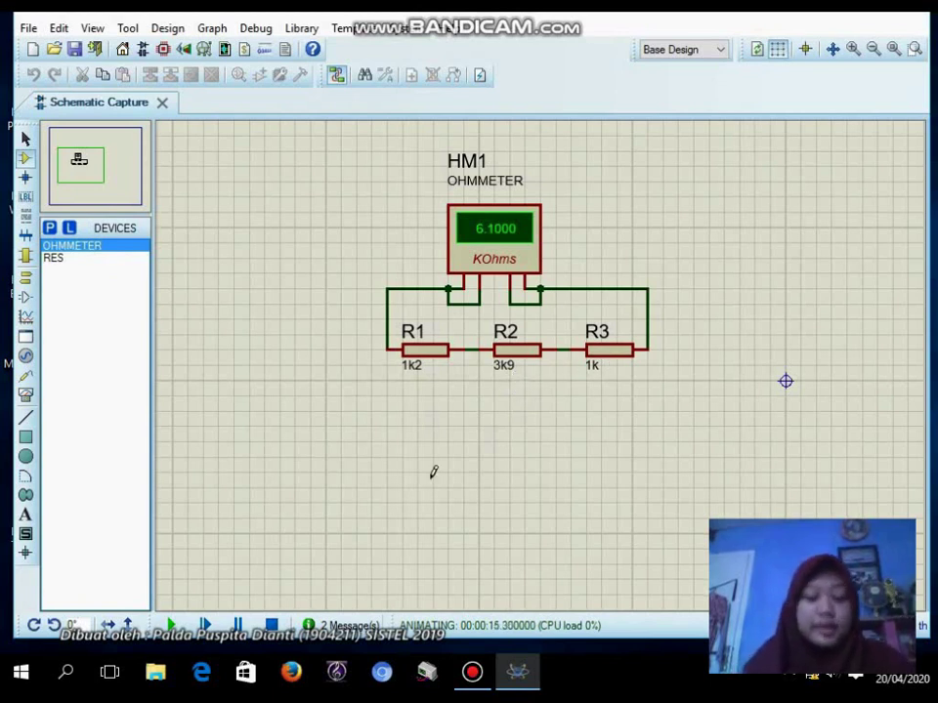
click(271, 625)
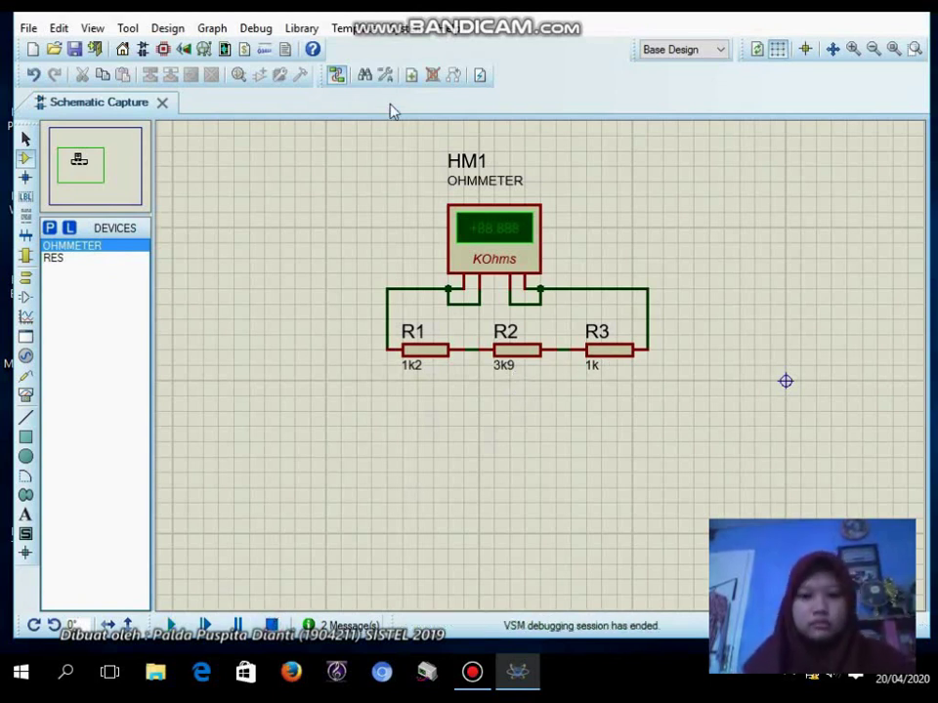
Step: Delete the whole series circuit and place three RES resistors in a vertical stack in its place
drag(325, 164, 681, 395)
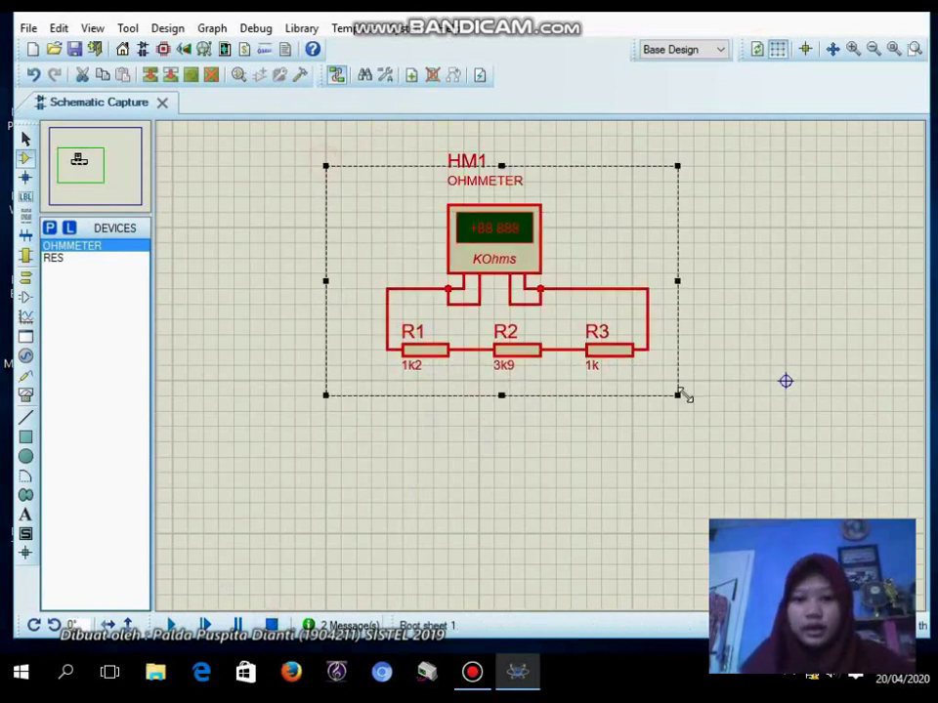
key(Delete)
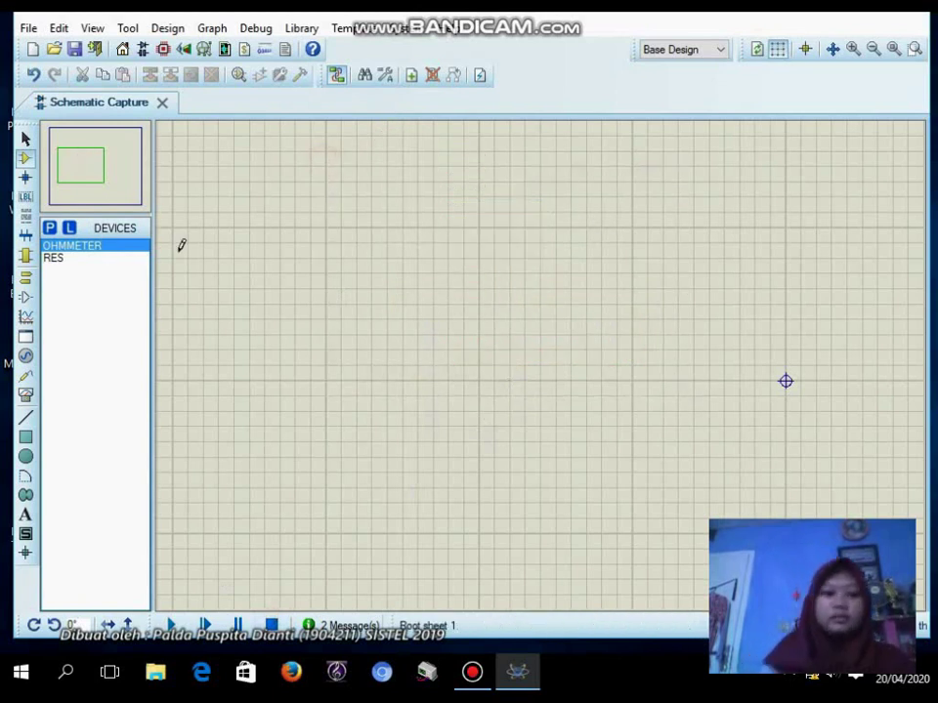
click(83, 259)
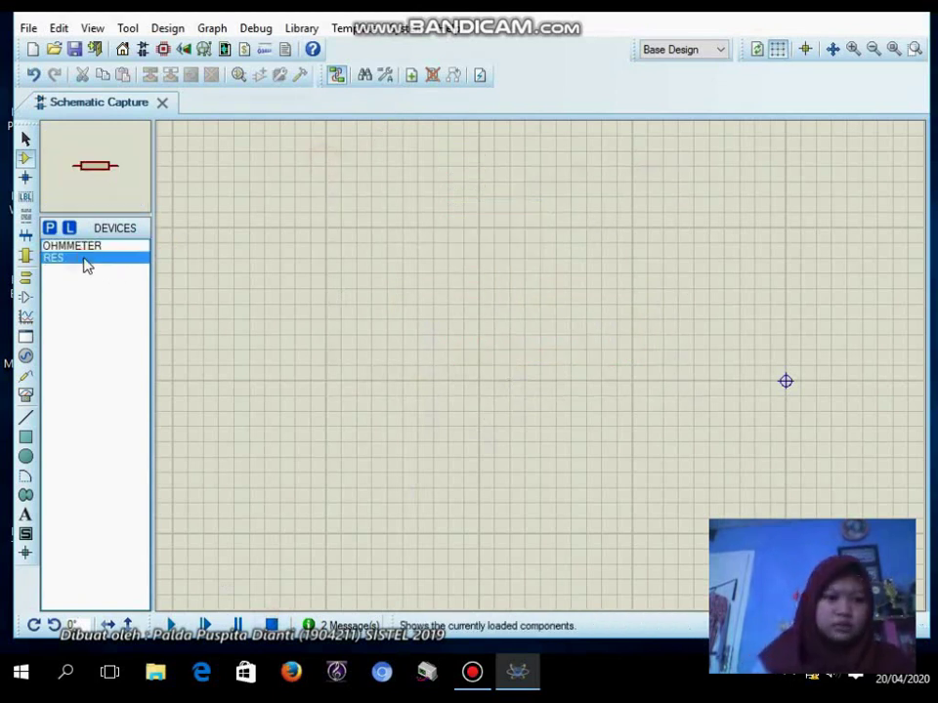
click(422, 299)
click(451, 320)
click(449, 381)
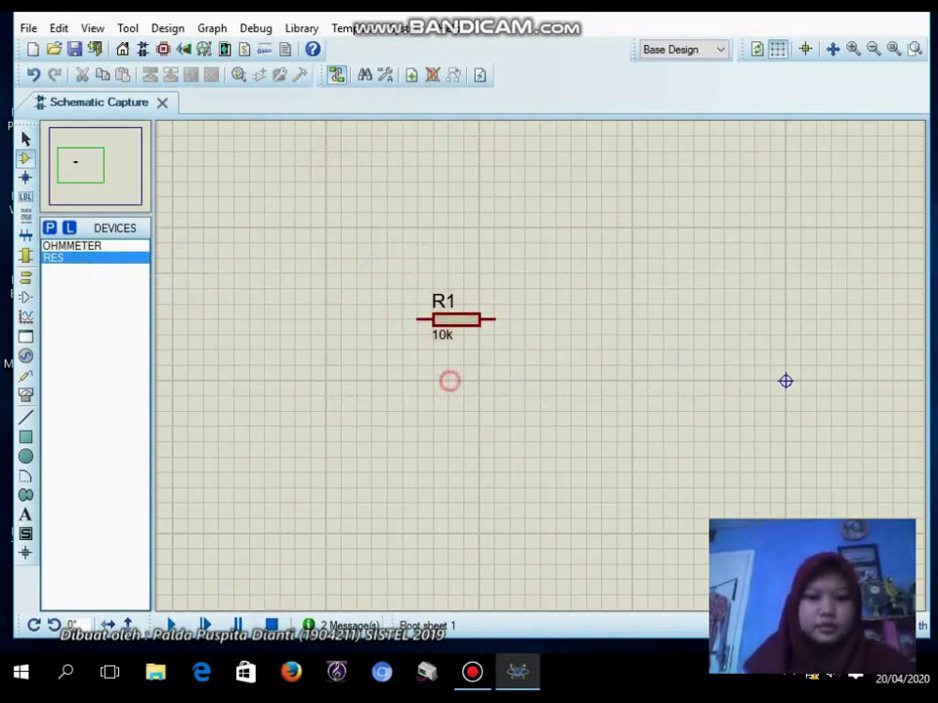
click(448, 381)
click(445, 432)
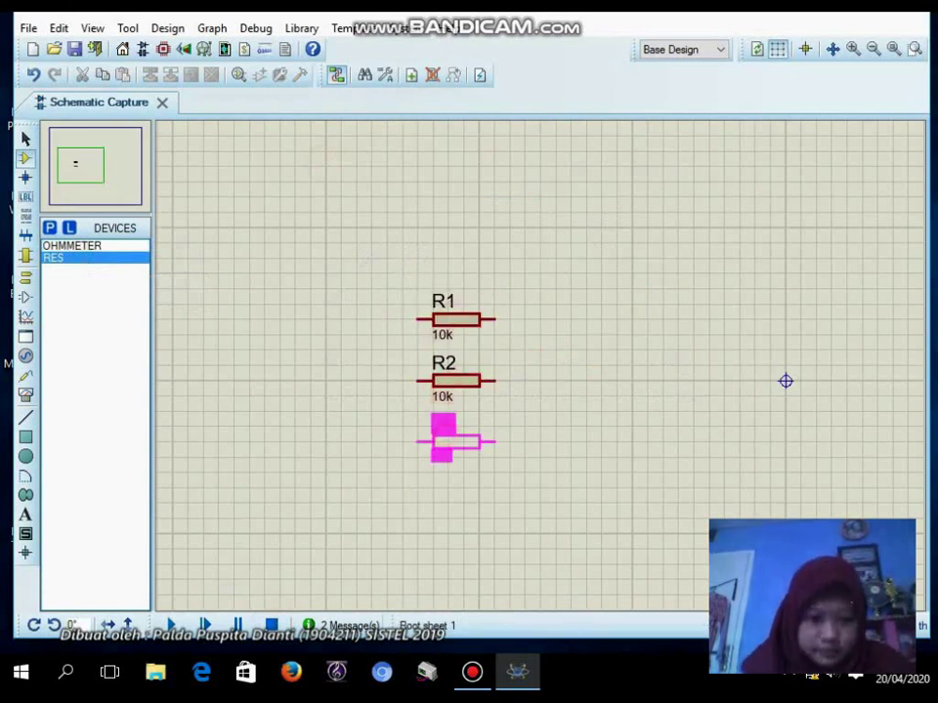
click(445, 444)
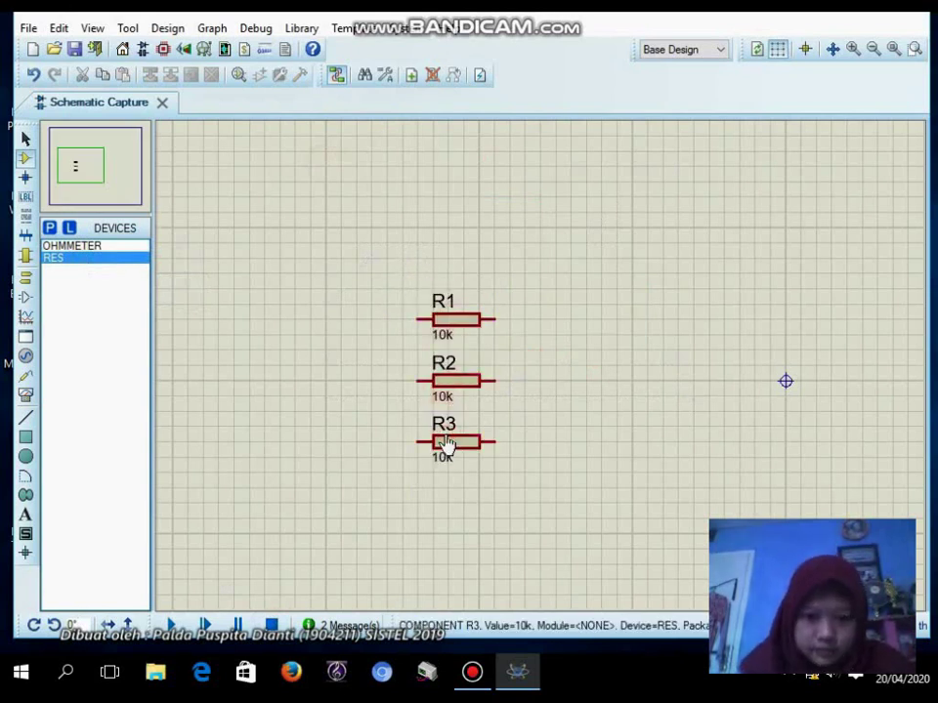
Step: Wire R1, R2 and R3 in parallel by joining their left ends together and their right ends together
click(418, 319)
click(418, 380)
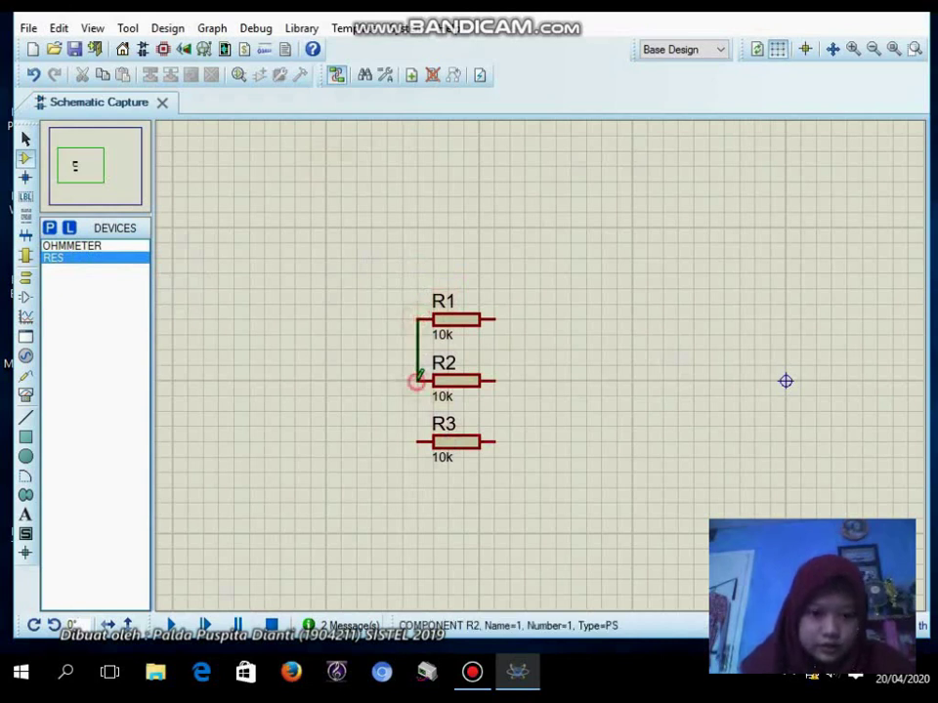
click(418, 380)
click(418, 441)
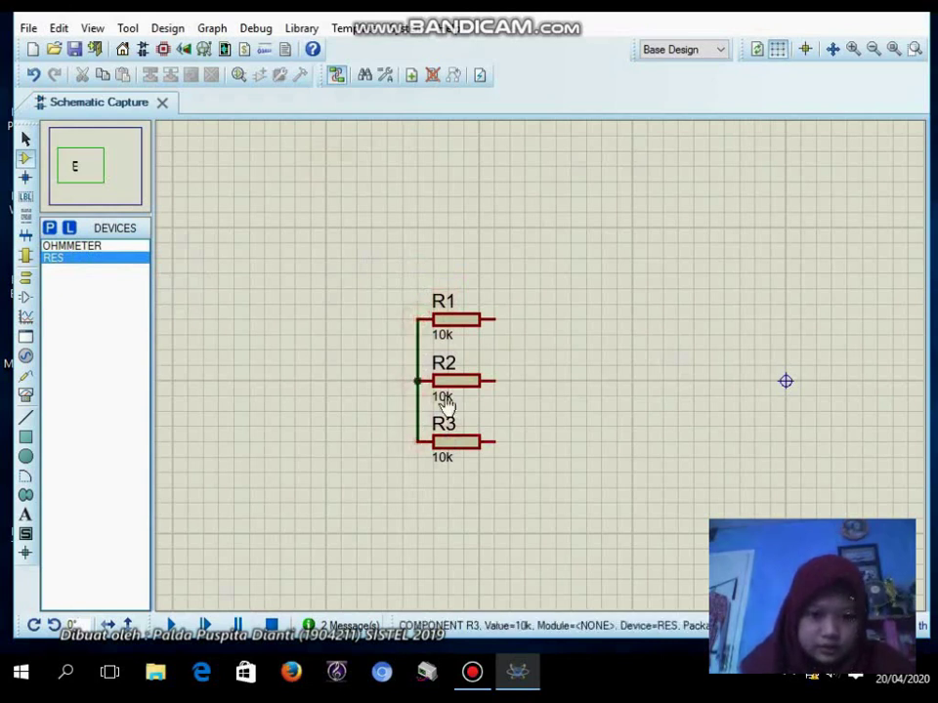
click(502, 319)
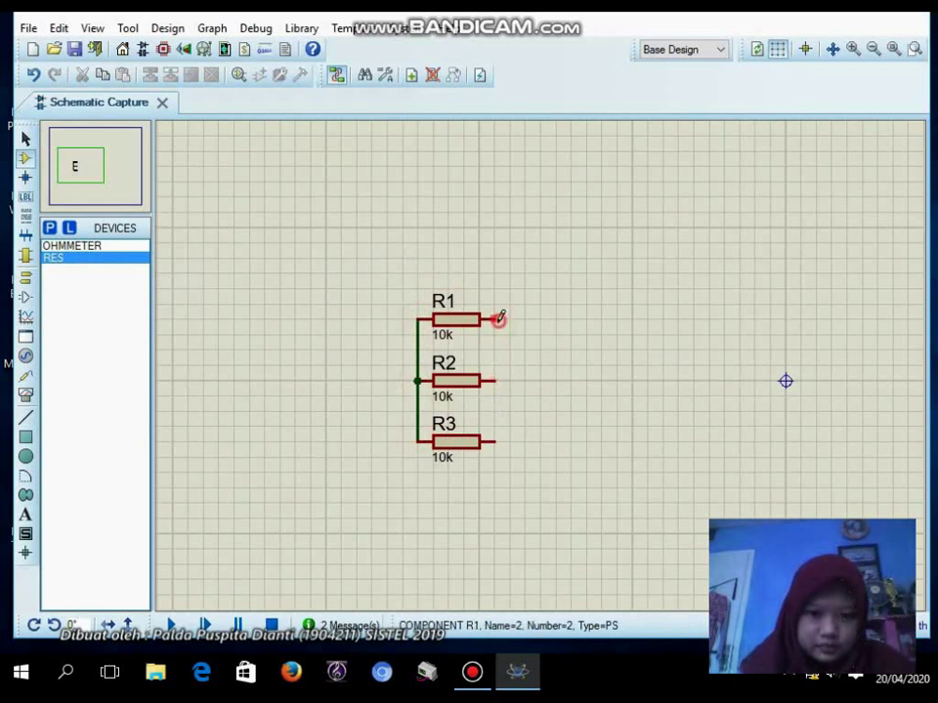
click(496, 379)
click(496, 380)
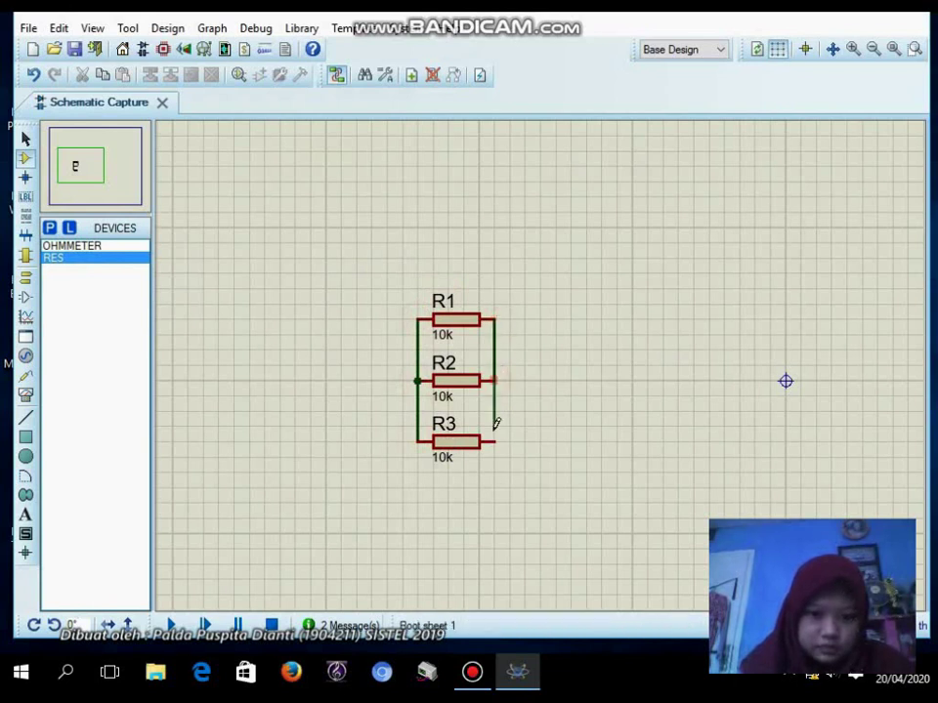
click(495, 441)
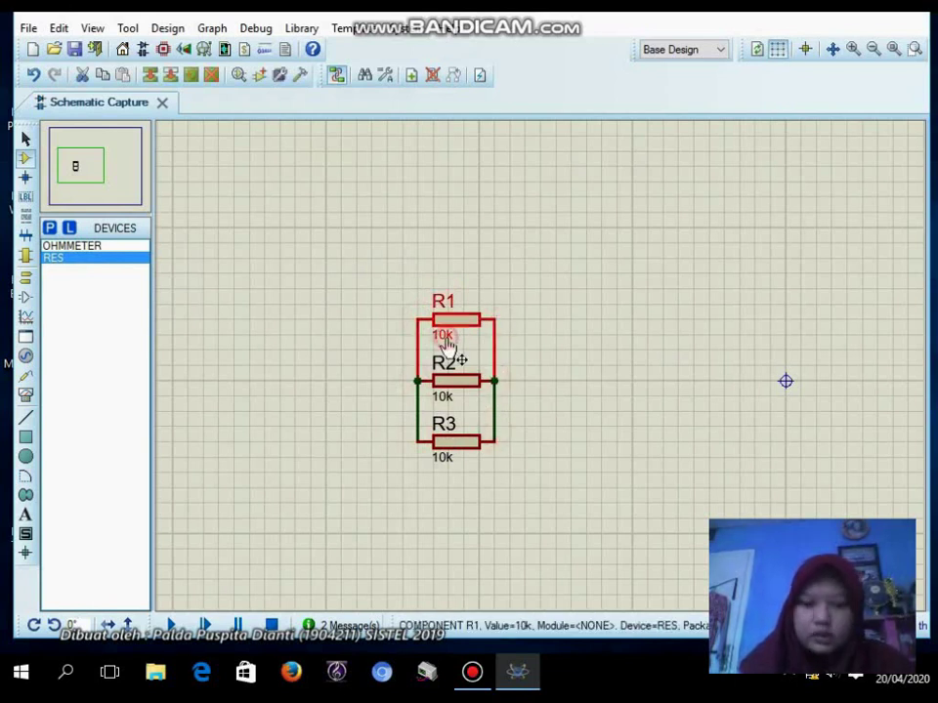
Step: Set the resistor values to 3k9 for R1, 1k2 for R2 and 1k for R3
double_click(444, 337)
text(3k9)
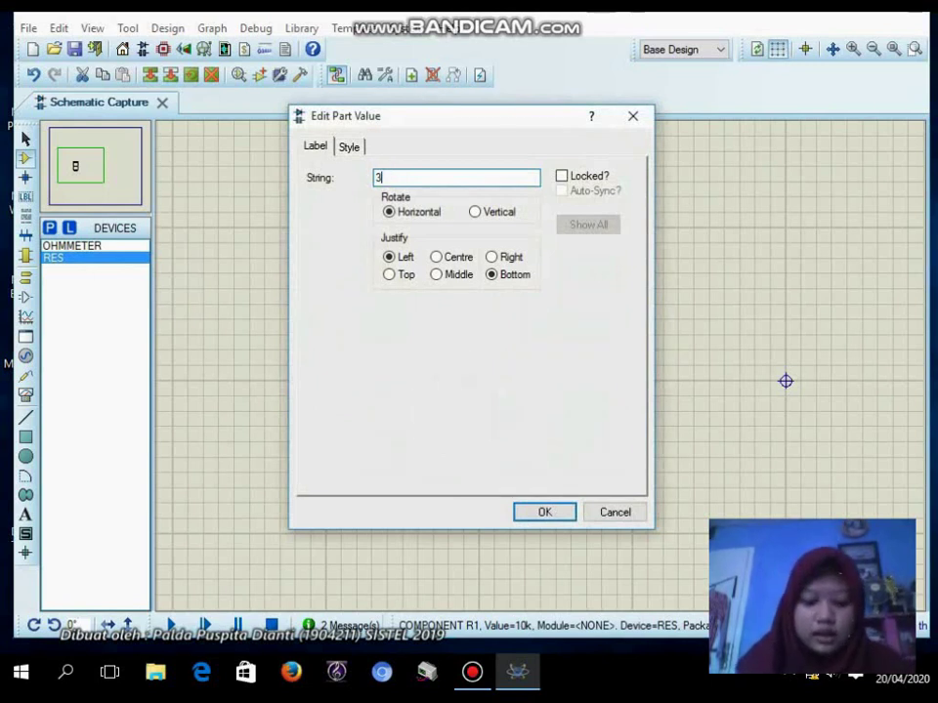
click(553, 513)
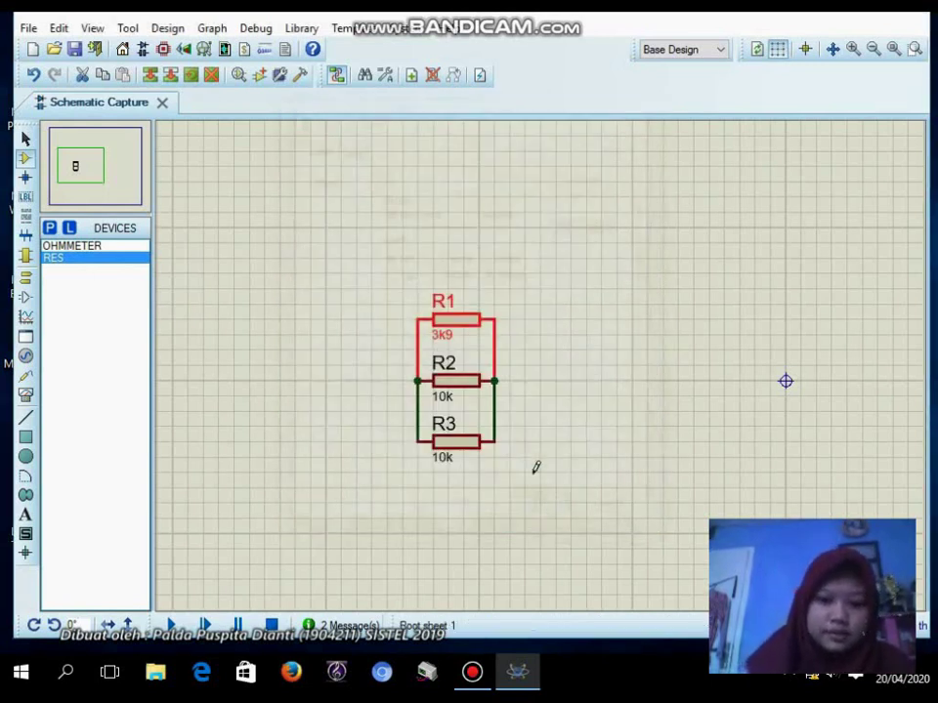
double_click(451, 410)
text(1k2)
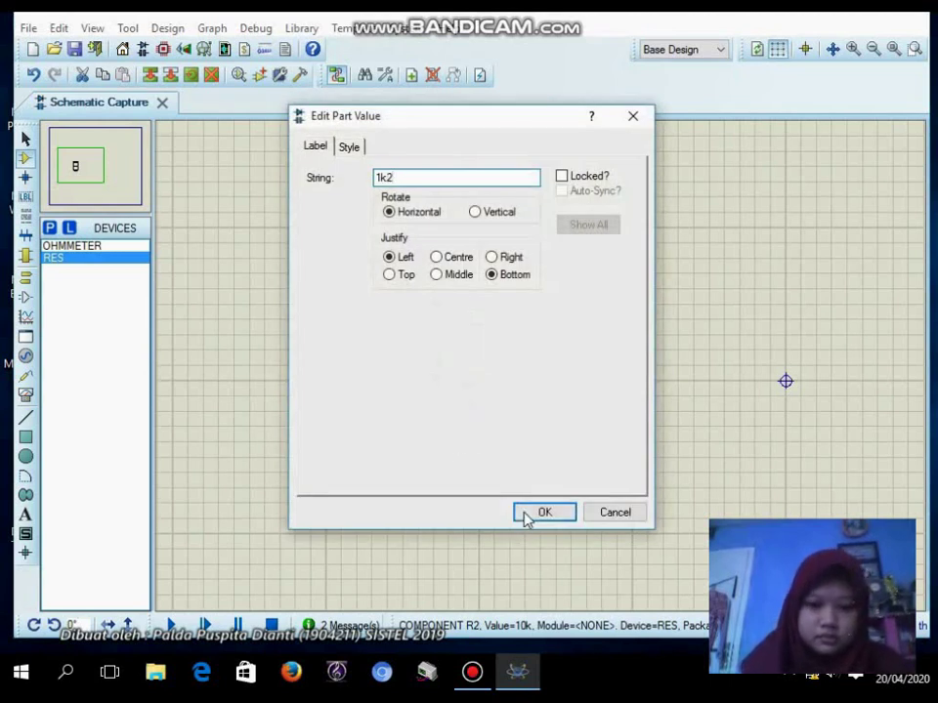
click(526, 515)
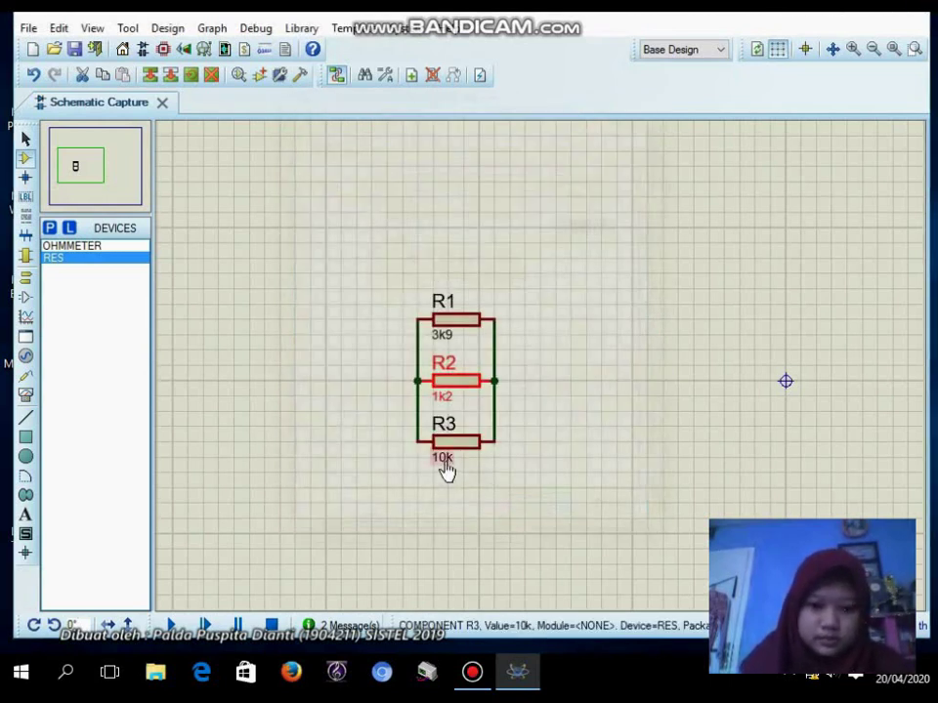
double_click(444, 470)
text(1k)
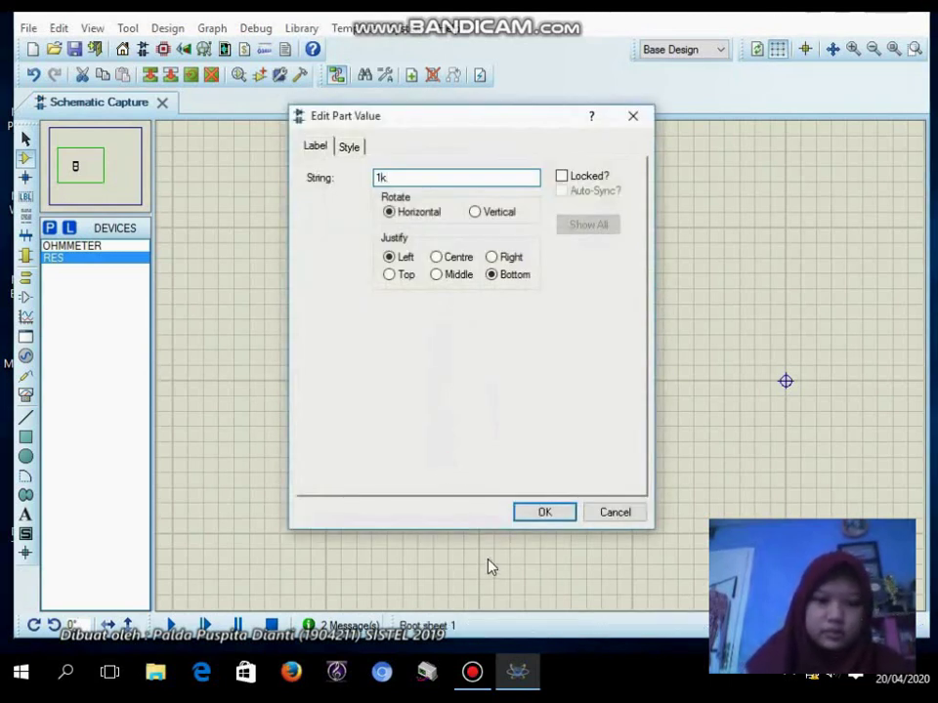
click(540, 512)
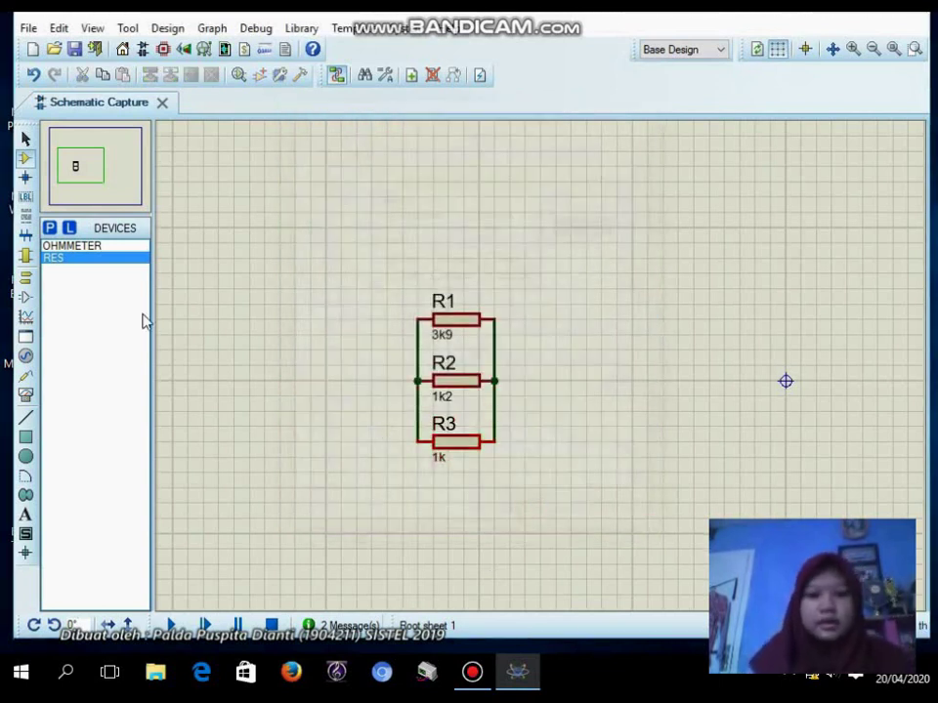
Step: Place an OHMMETER directly above R1 in the parallel resistor stack
click(107, 246)
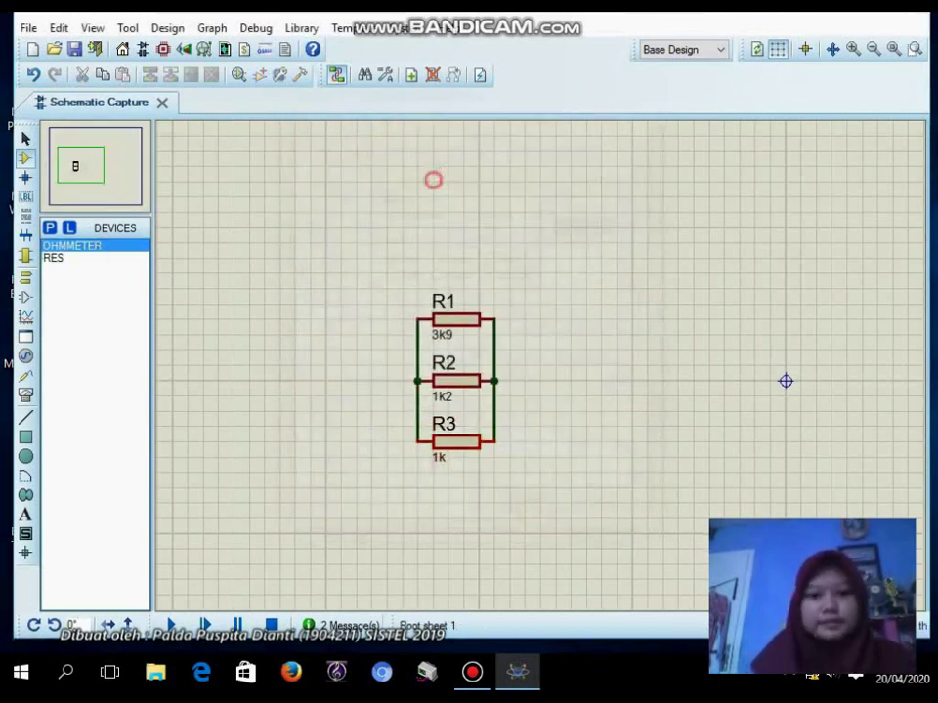
click(434, 185)
click(447, 237)
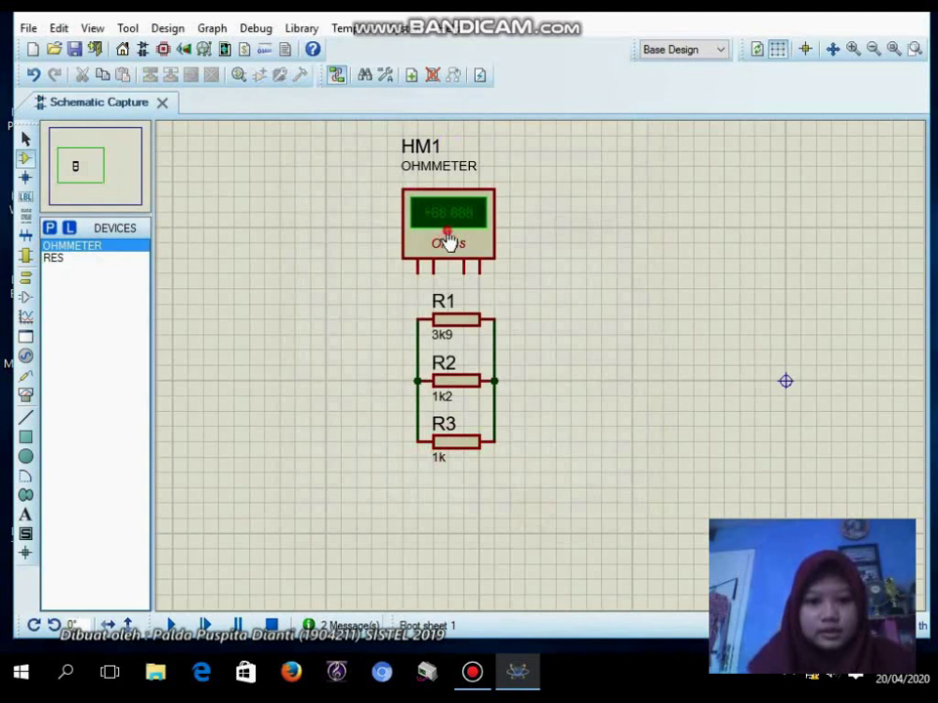
Step: Wire the ohmmeter's outer pins to the junctions at the left and right ends of R2
click(419, 271)
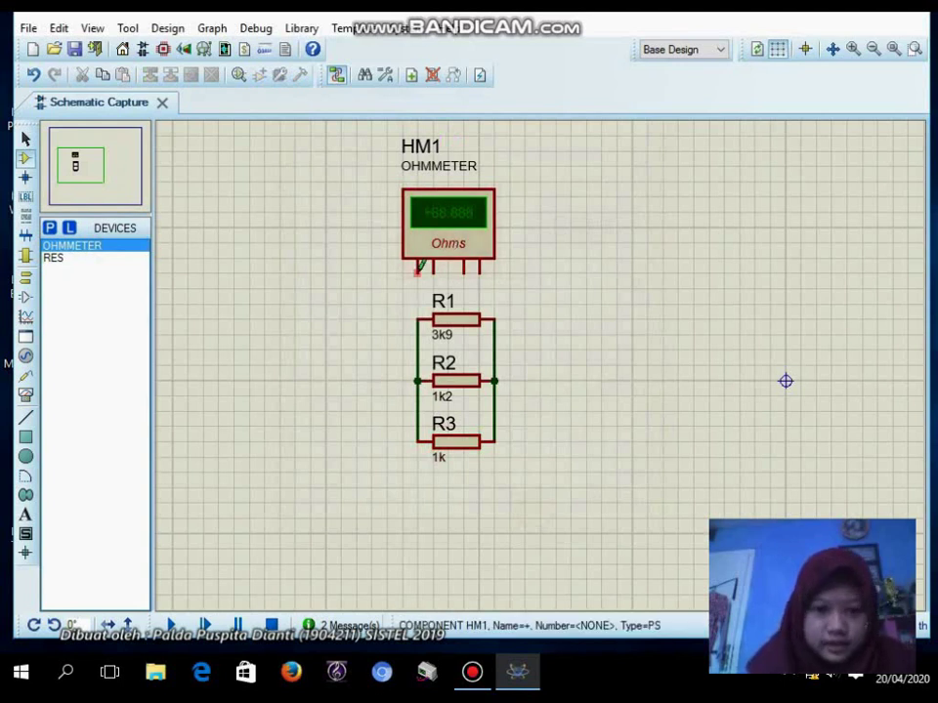
click(415, 380)
click(478, 273)
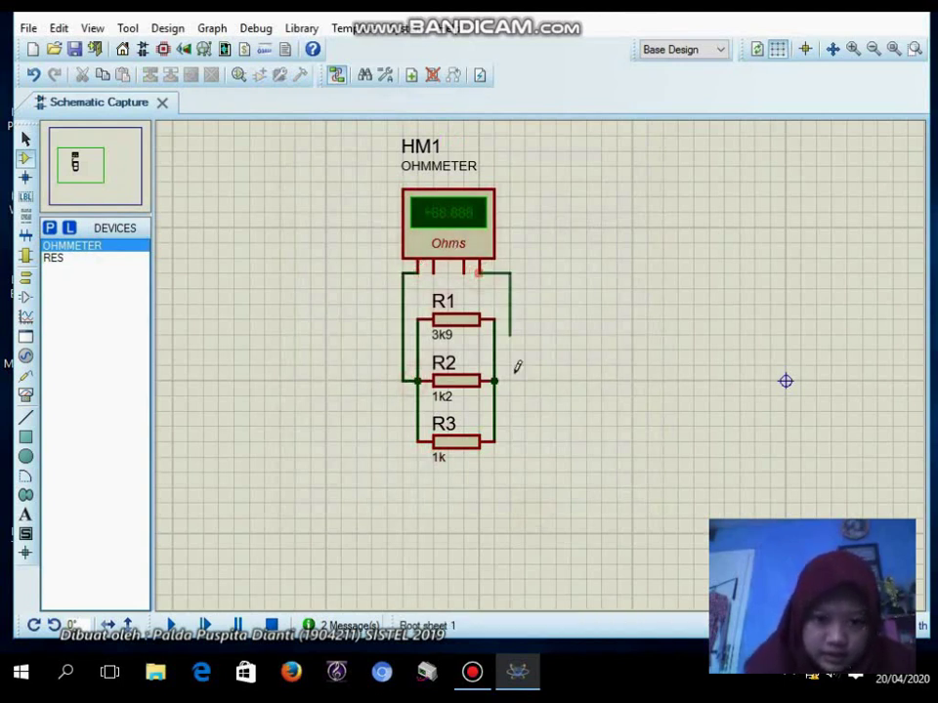
click(495, 380)
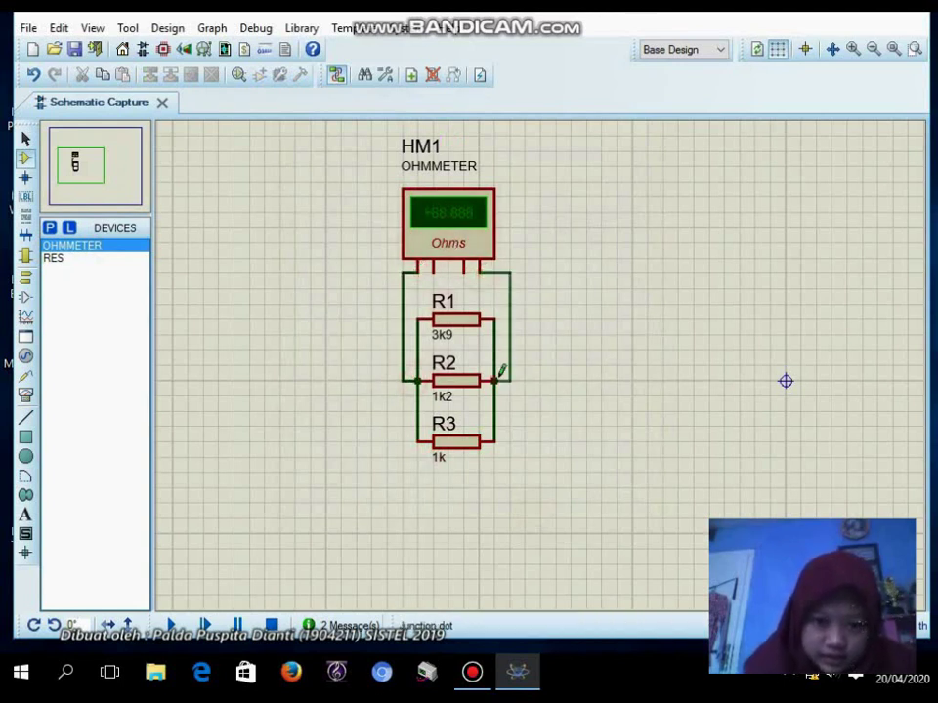
Step: Connect each inner pin of the ohmmeter to the wire of the outer pin on its own side
click(433, 267)
click(403, 287)
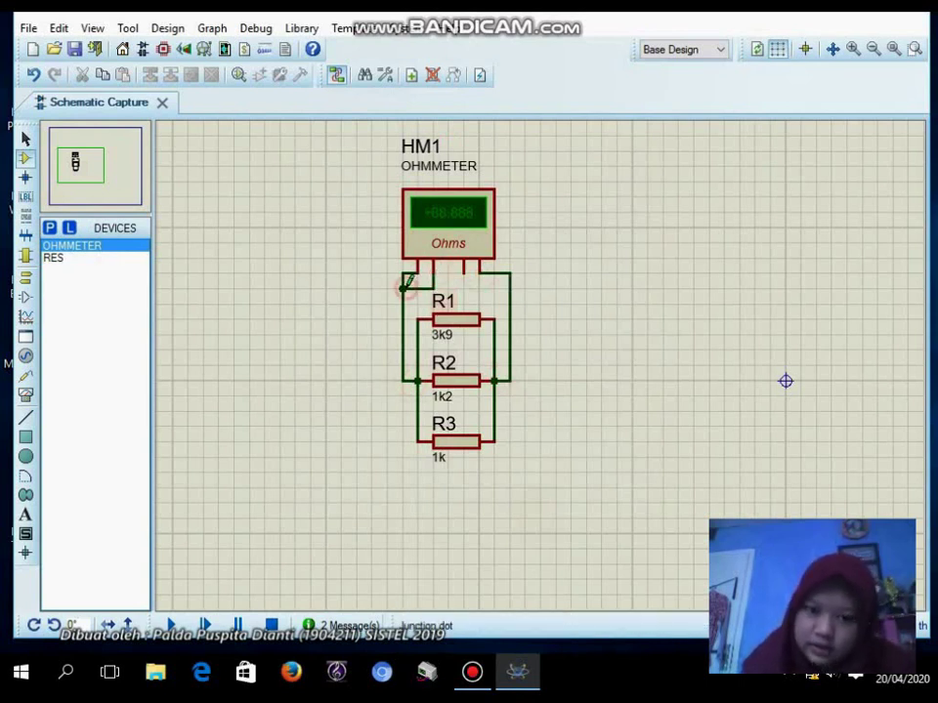
click(464, 269)
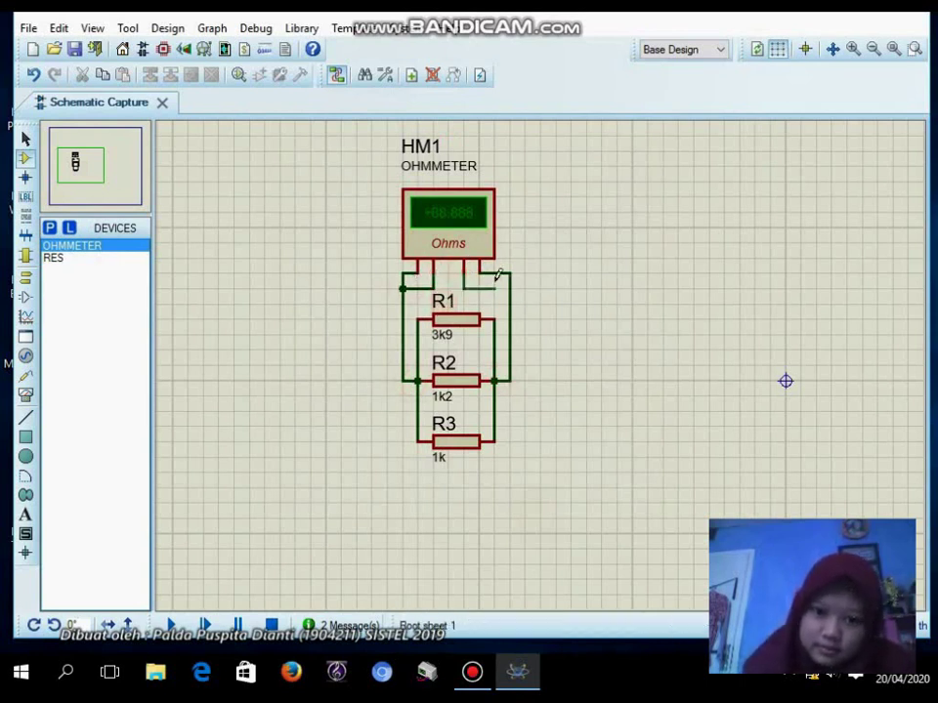
click(496, 274)
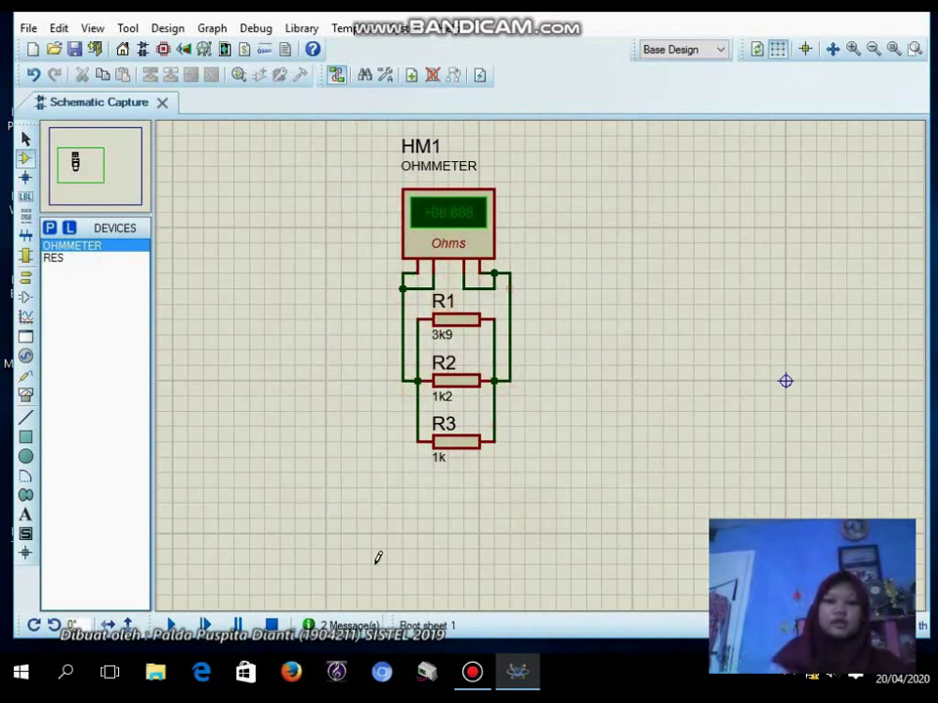
Step: Run the parallel circuit's simulation to measure the total resistance in ohms, and stop it
click(172, 625)
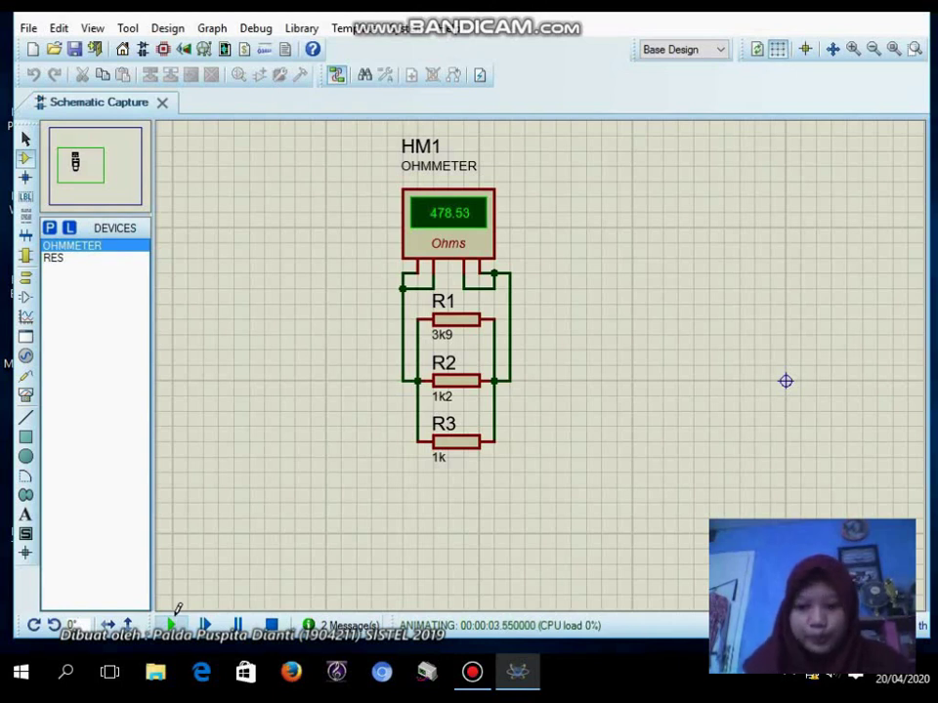
click(272, 625)
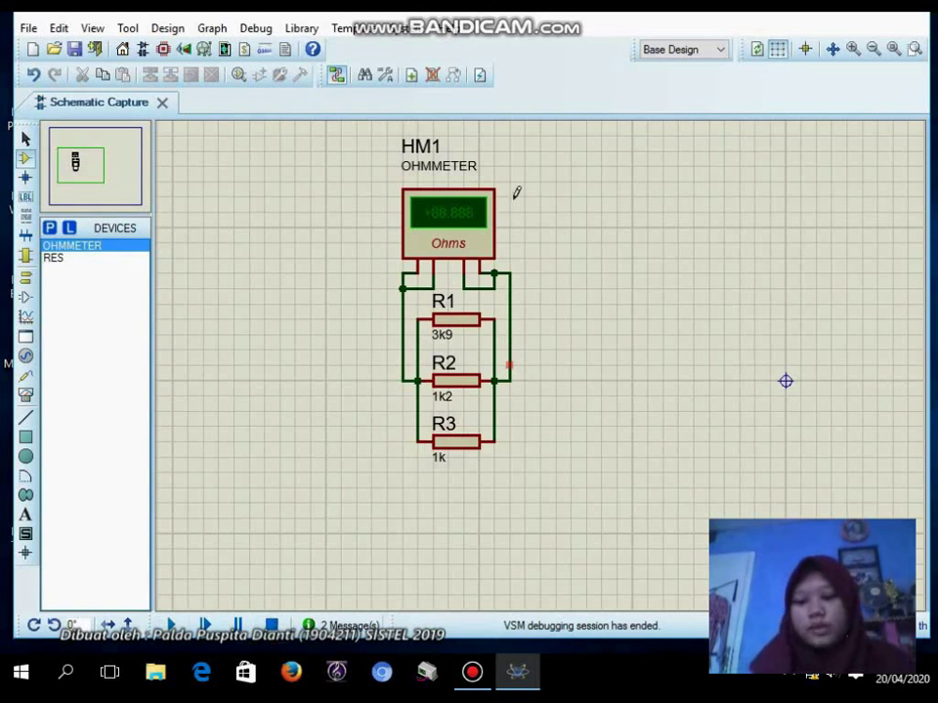
Step: Change the ohmmeter's range to Kohm and run the parallel circuit's simulation again
double_click(474, 256)
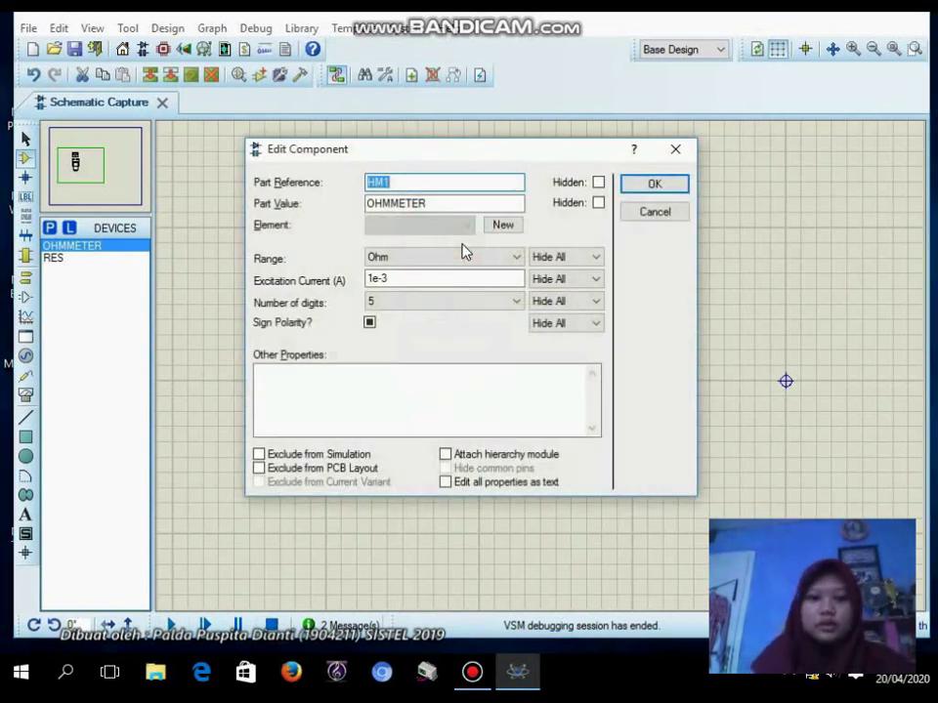
click(515, 257)
click(500, 299)
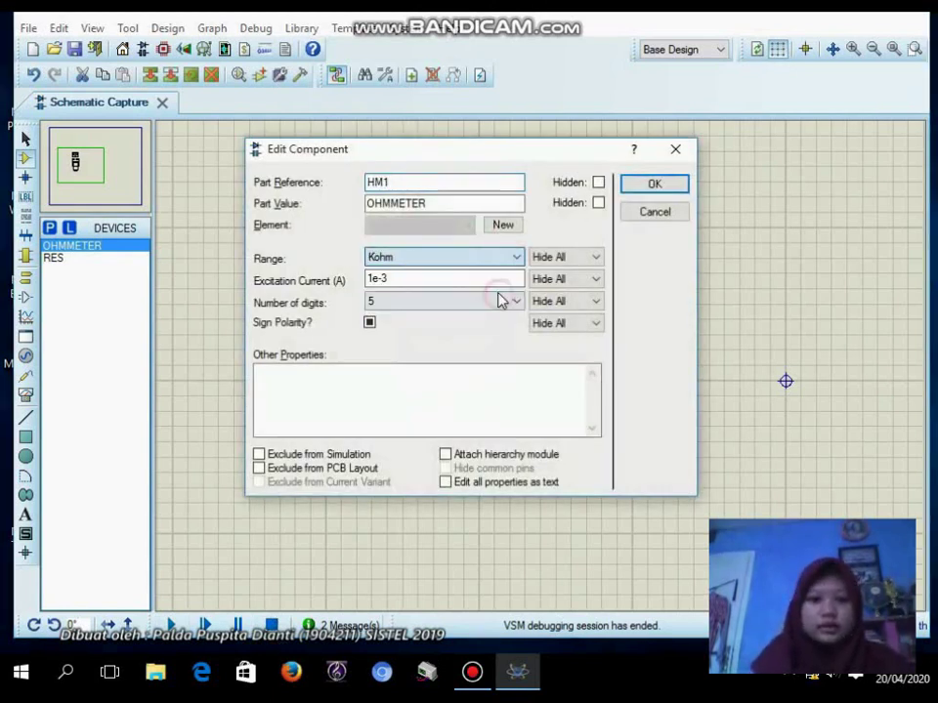
click(649, 184)
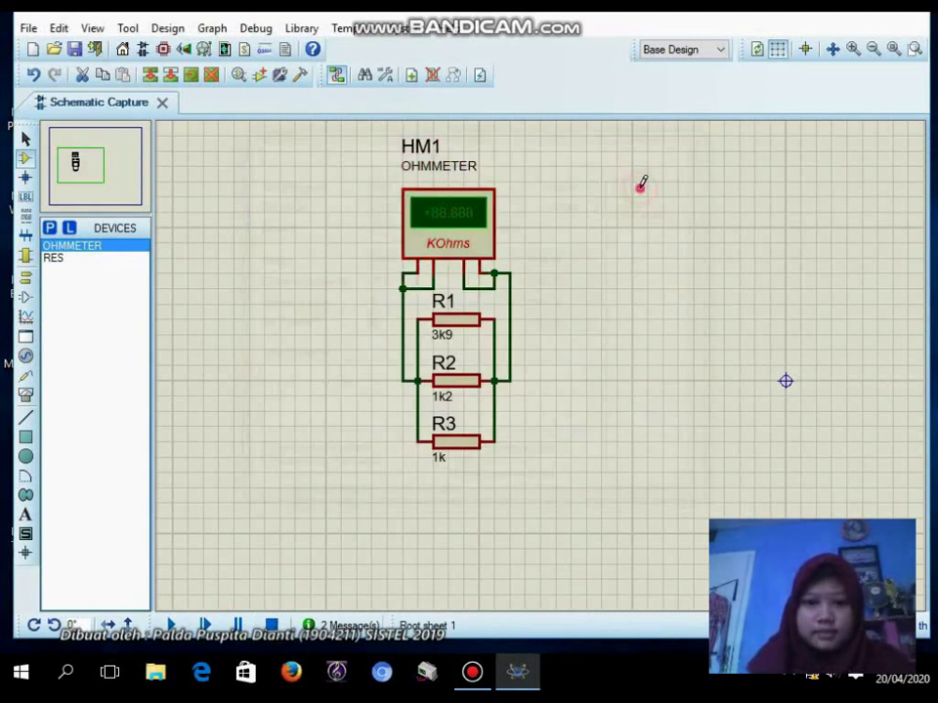
click(173, 626)
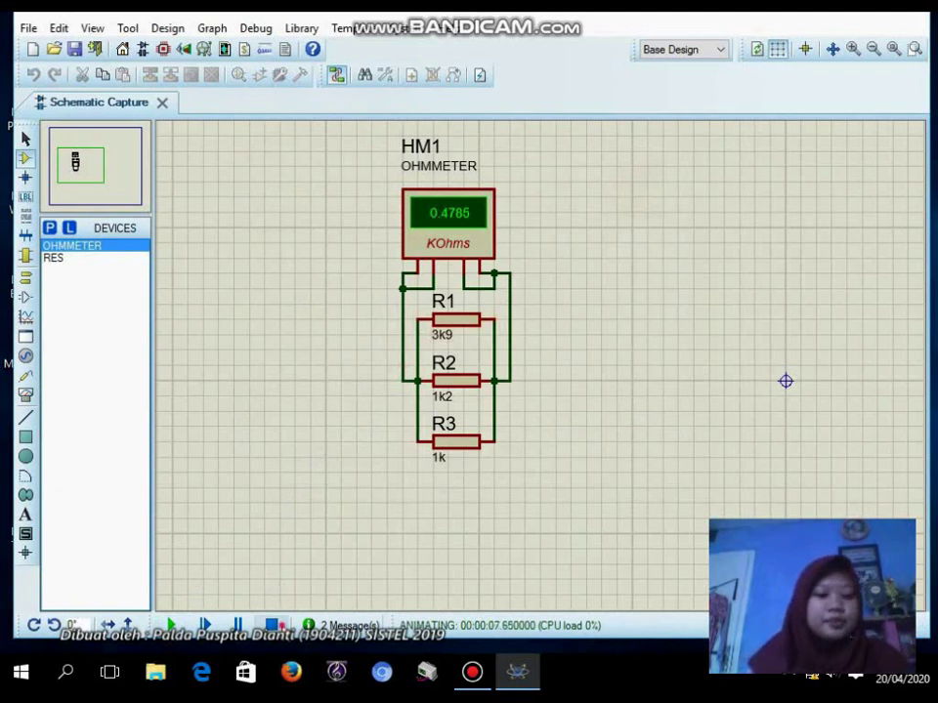
Step: Stop the parallel circuit's simulation and delete the whole circuit, including the ohmmeter, resistors and wires
click(271, 625)
drag(341, 135, 585, 476)
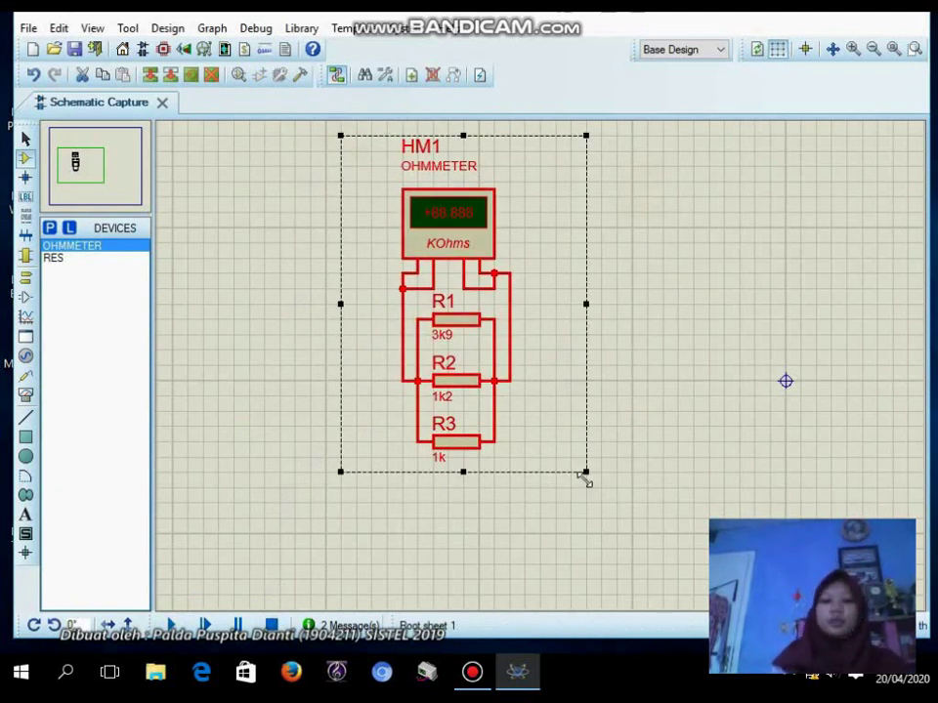
key(Delete)
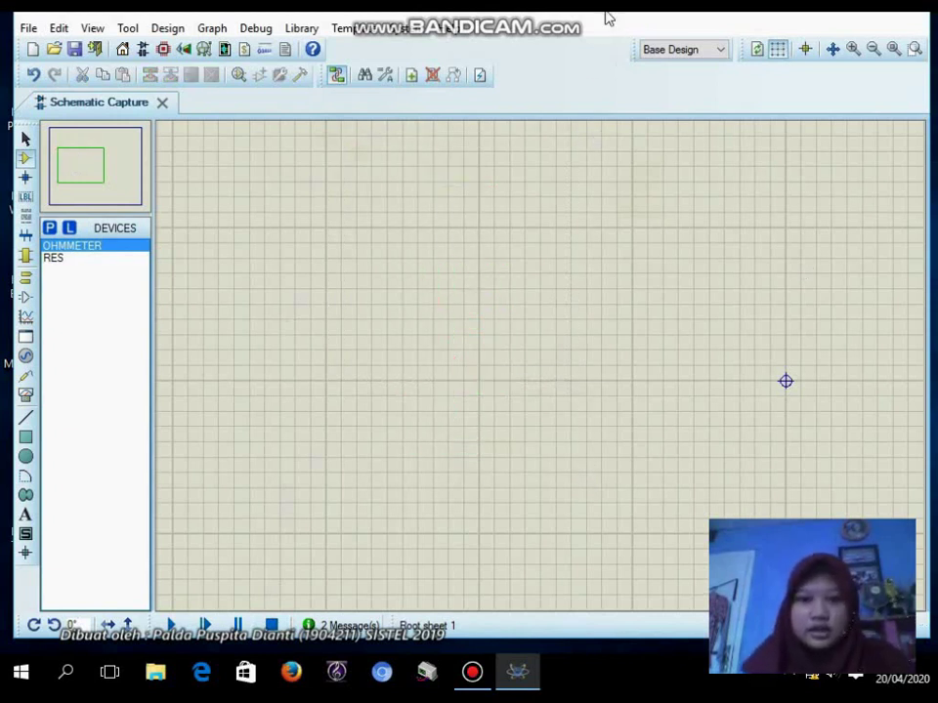
Step: Close the Proteus project hambatan without saving the changes
drag(609, 26, 642, 94)
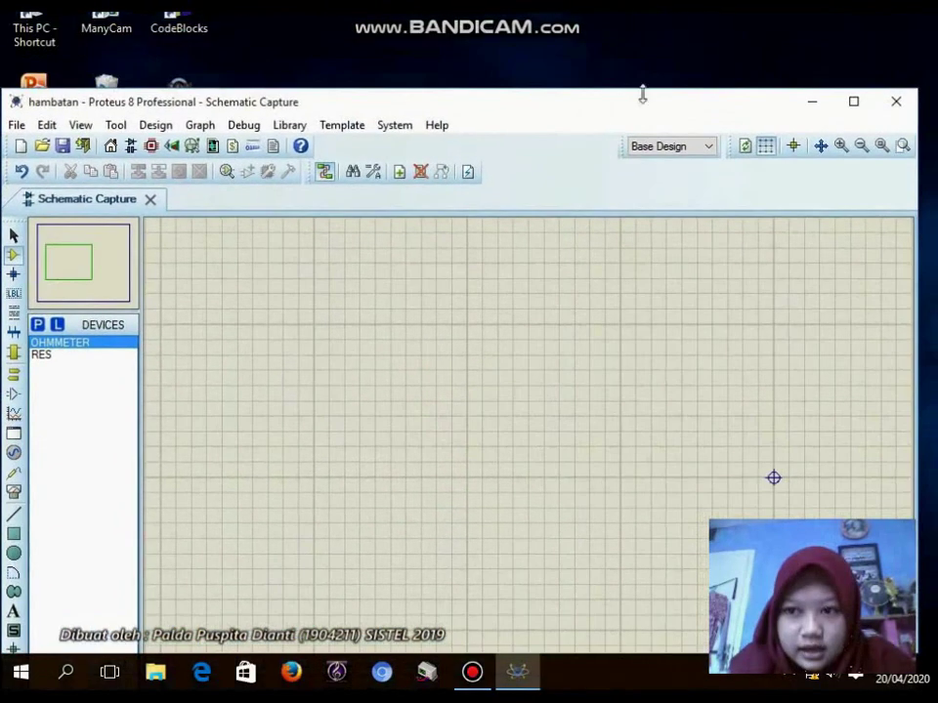
click(907, 101)
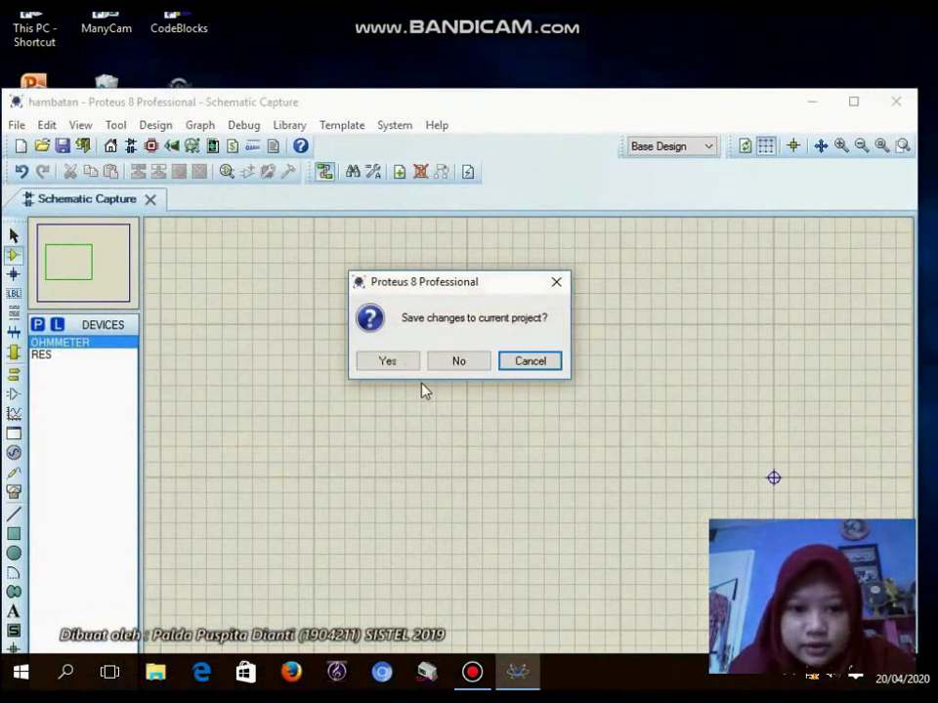
click(459, 361)
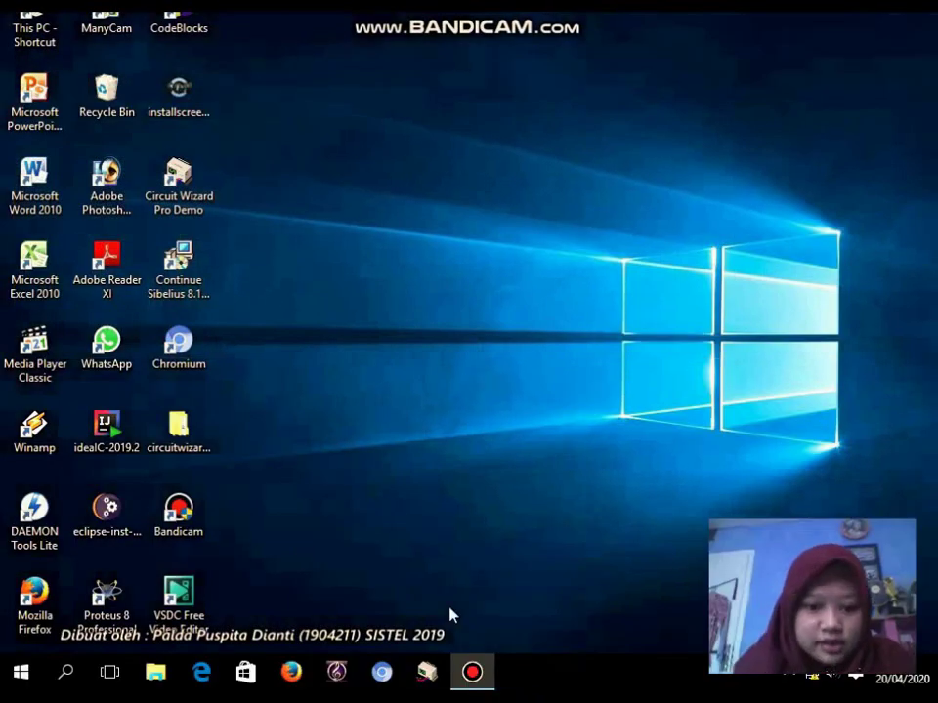
Step: Switch to Circuit Wizard and place an off-board 0.6 in, 15.2 mm resistor on the PCB layout
click(425, 674)
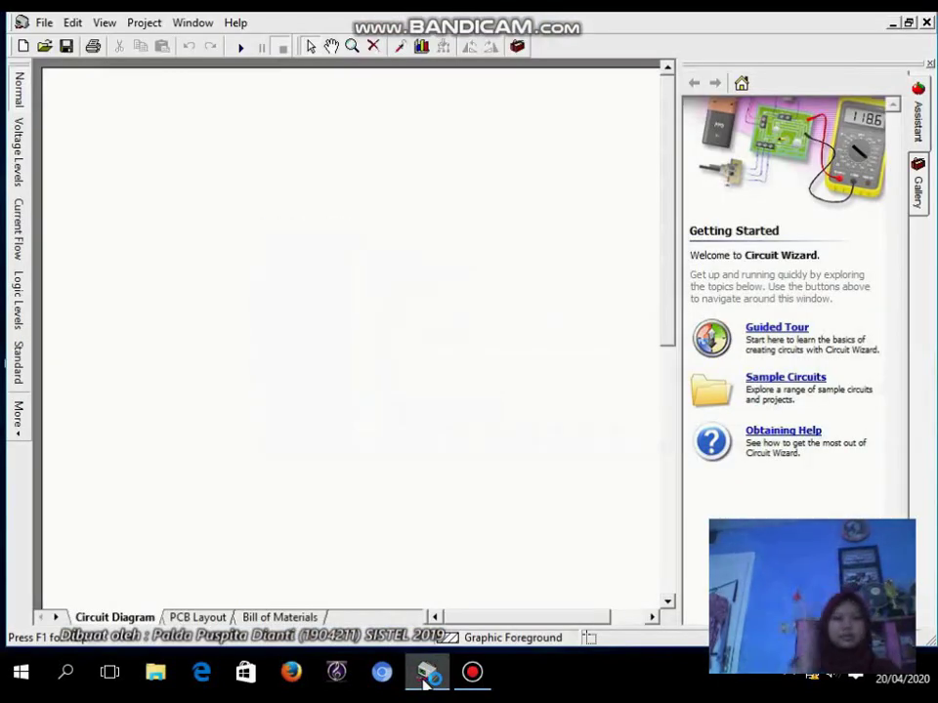
click(200, 619)
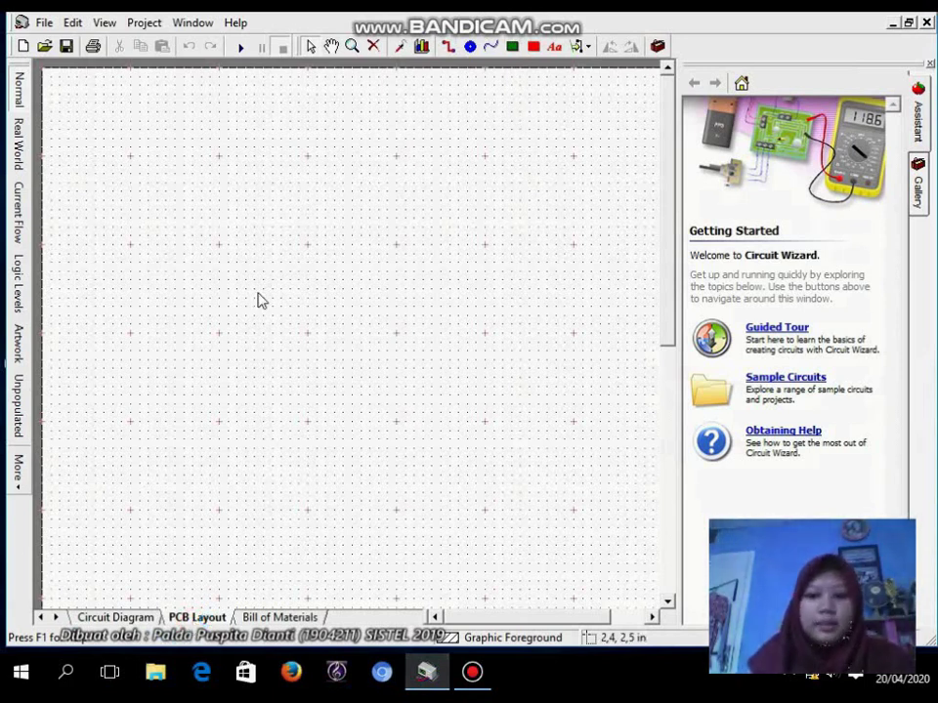
click(920, 181)
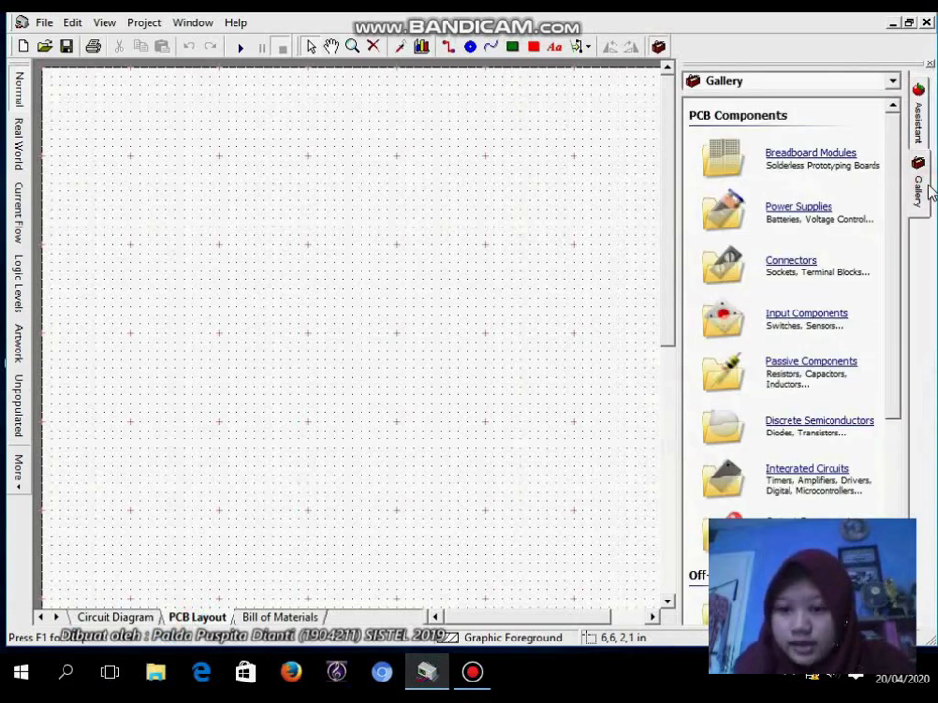
drag(900, 134, 904, 361)
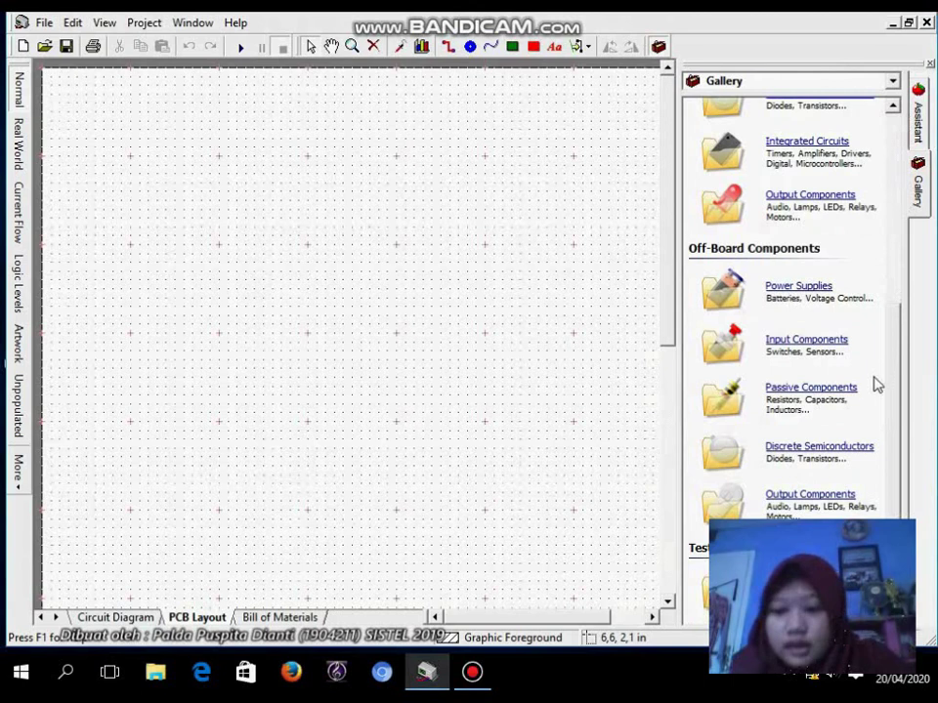
click(778, 390)
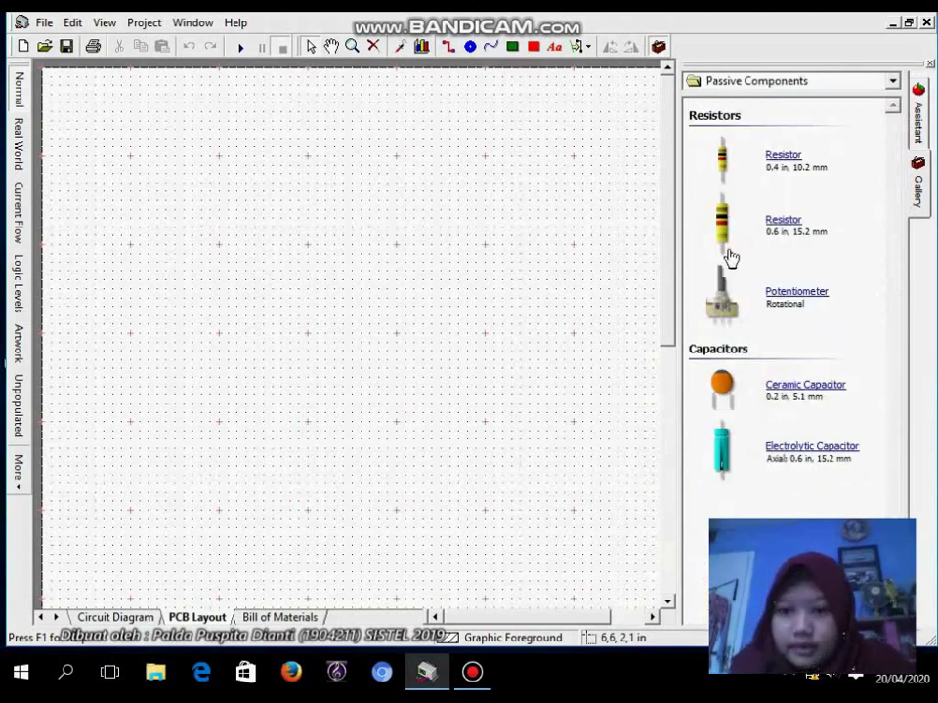
drag(723, 222, 413, 254)
drag(300, 259, 241, 320)
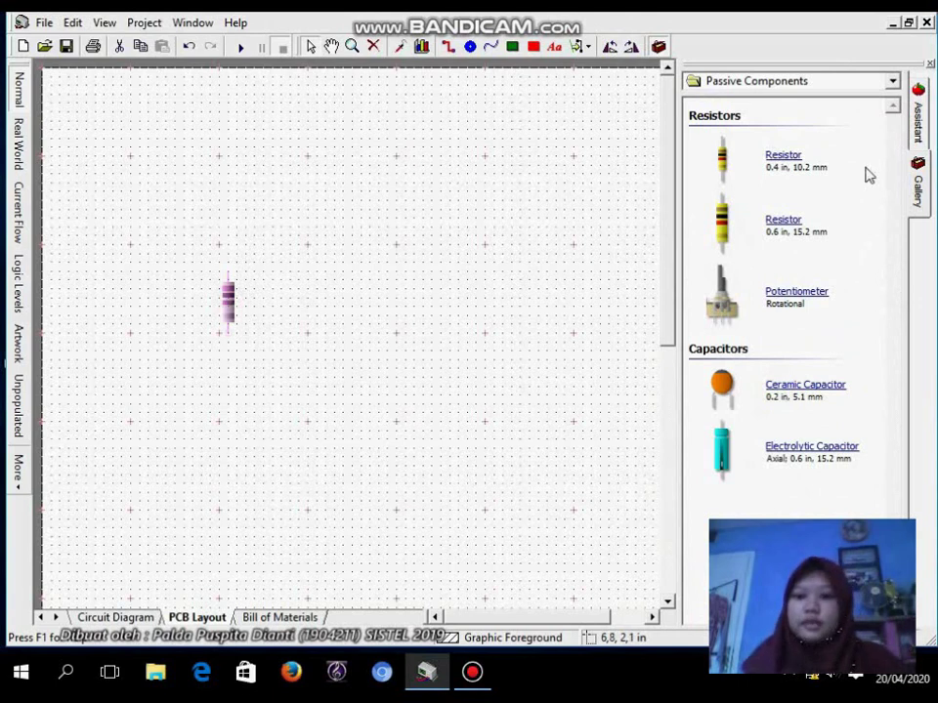
Step: Place a digital multimeter beside the resistor and connect its VmAΩ lead to the resistor's upper end and COM lead to the lower end
click(894, 83)
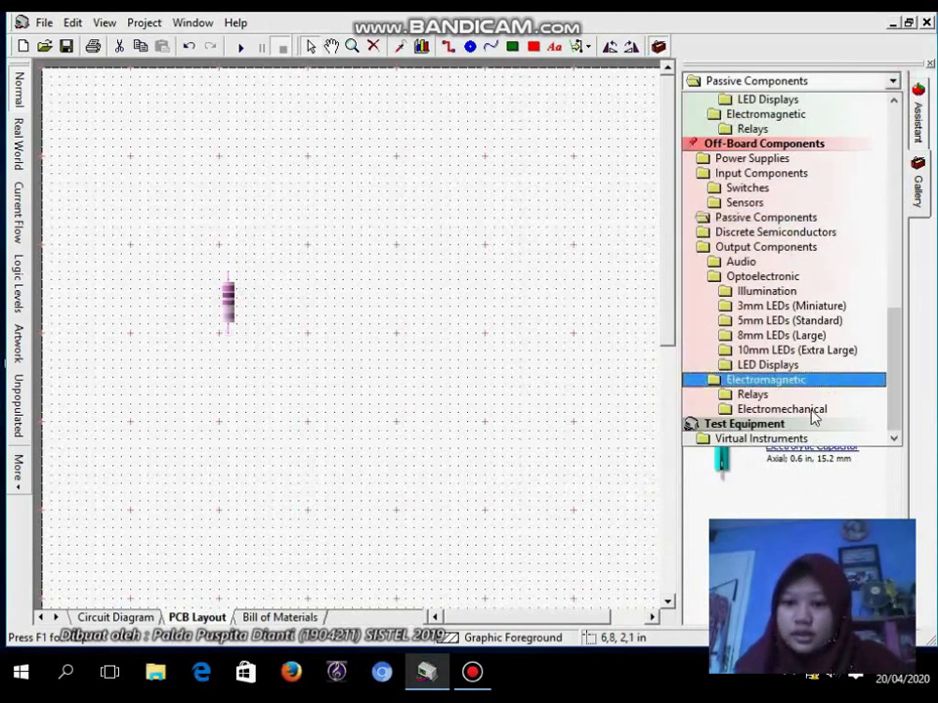
click(799, 441)
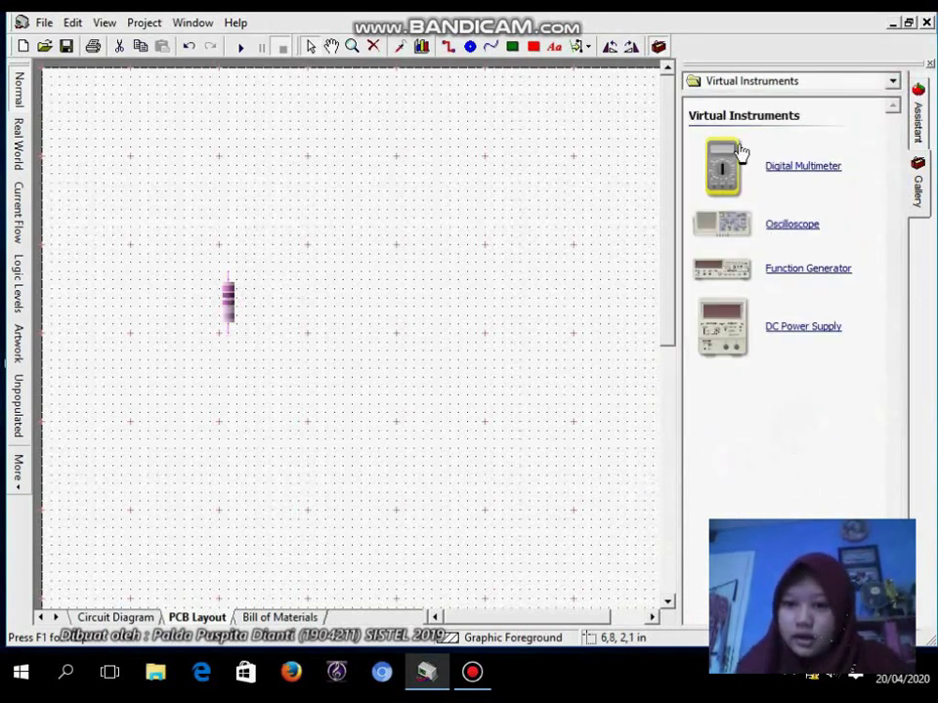
drag(738, 152, 439, 318)
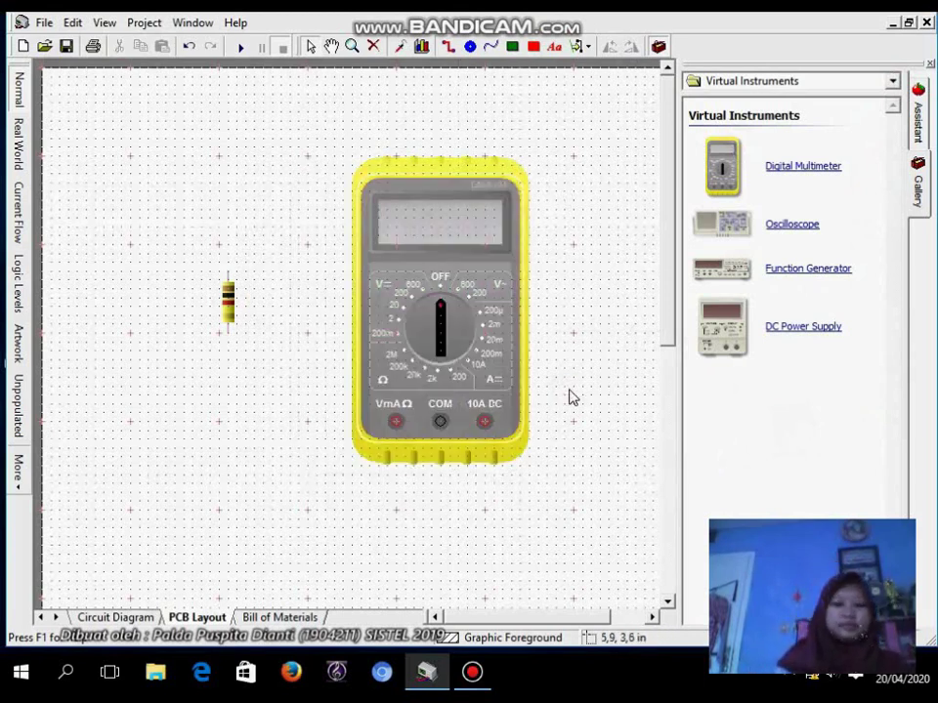
drag(397, 425, 231, 275)
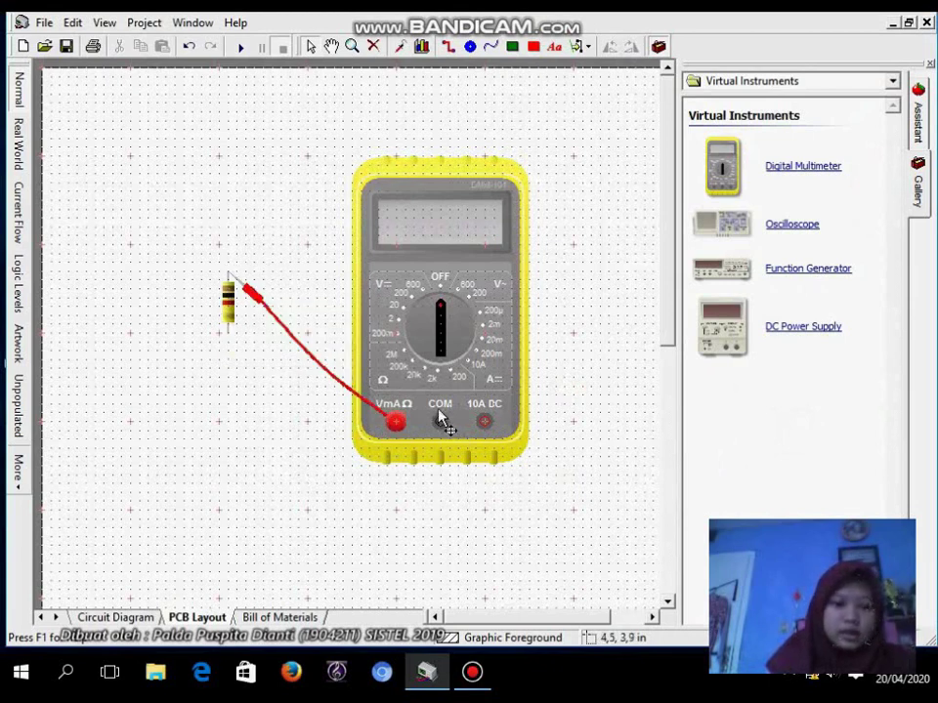
drag(440, 420, 232, 338)
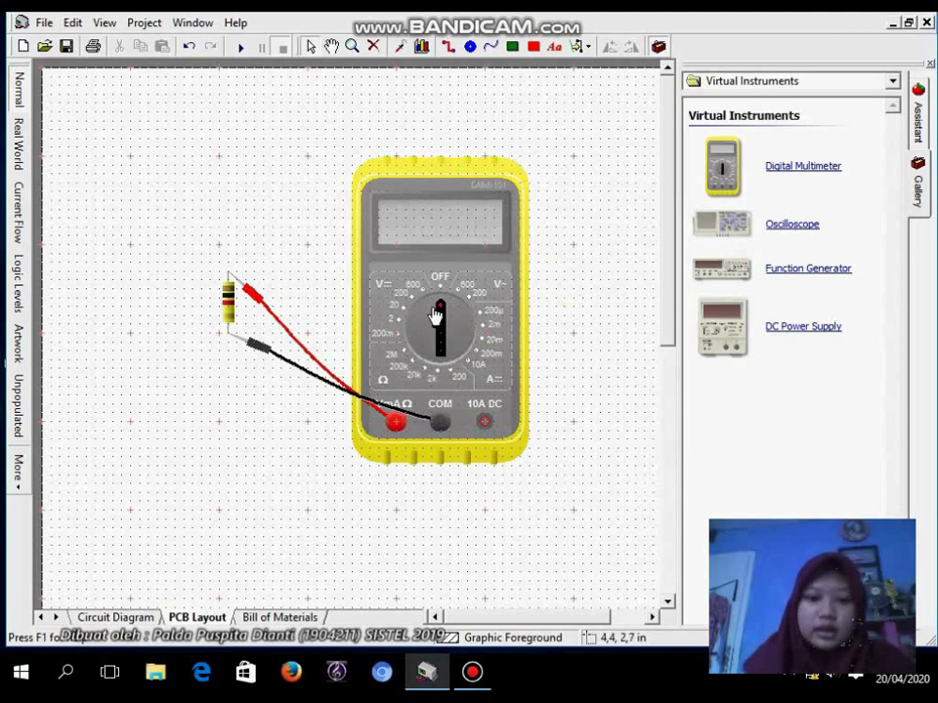
Step: Run the simulation with the multimeter dial on the 2k Ω range, check the resistor's value, and stop the simulation
click(240, 47)
drag(442, 314, 437, 369)
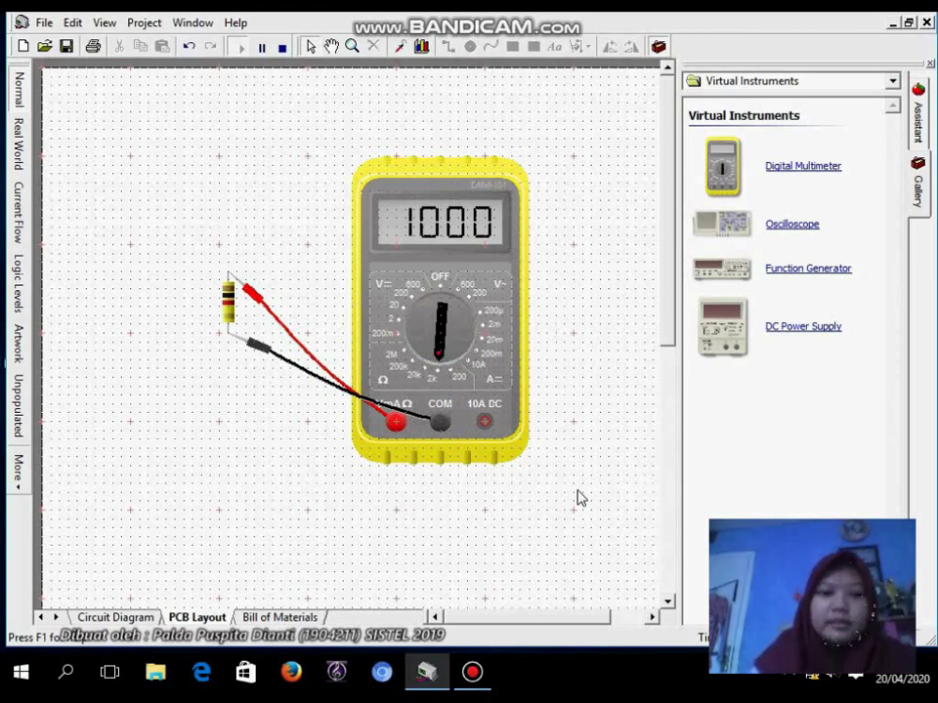
mouse_move(305, 380)
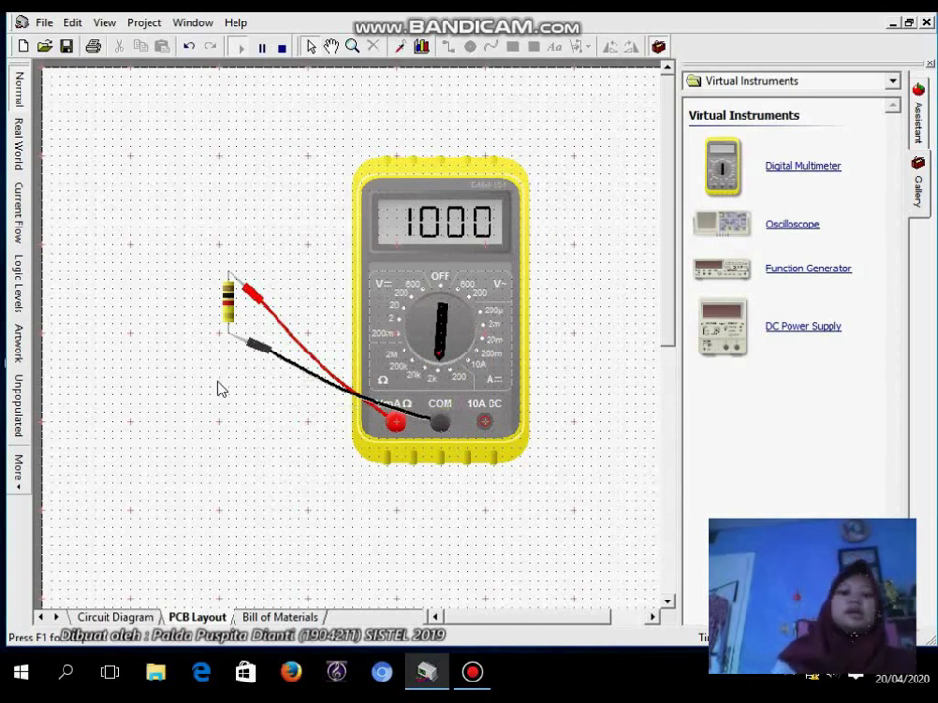
mouse_move(235, 315)
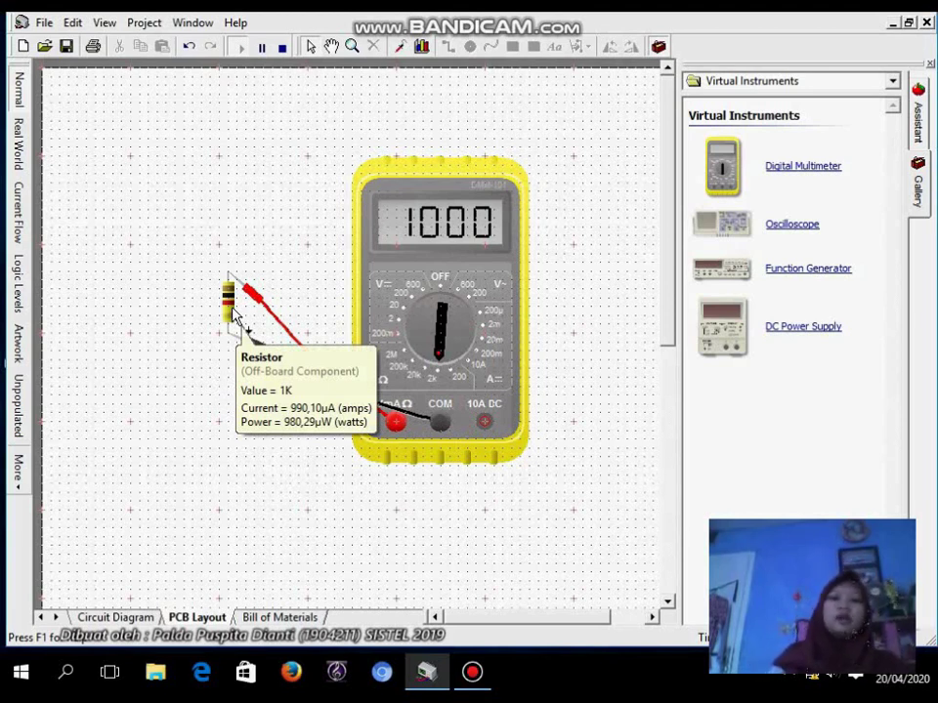
click(281, 47)
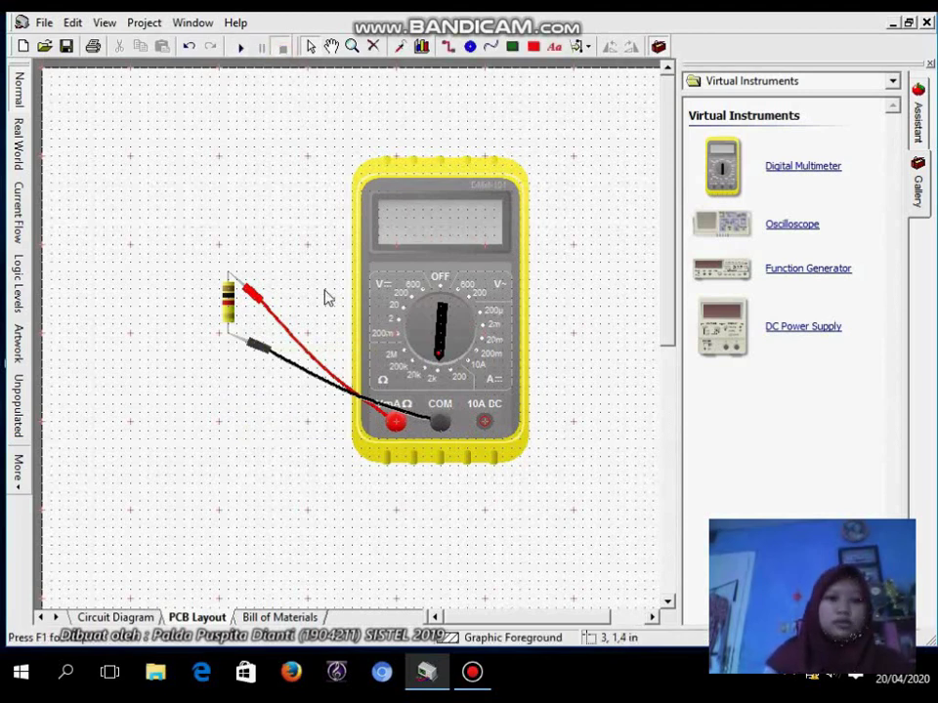
Step: Delete both multimeter leads and move the multimeter farther right, away from the resistor
click(251, 289)
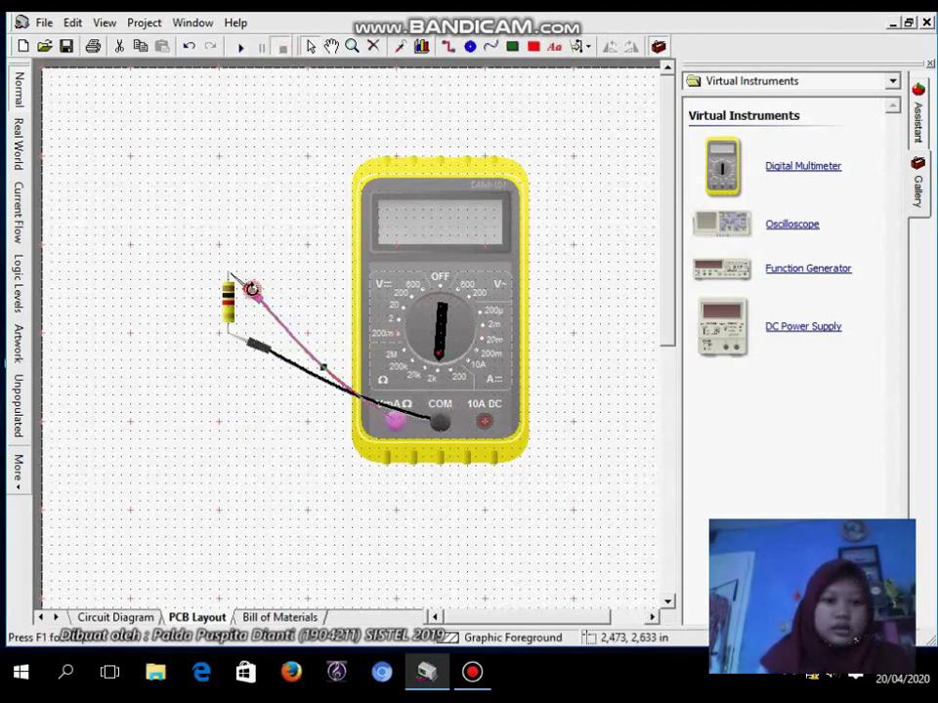
drag(251, 289, 252, 340)
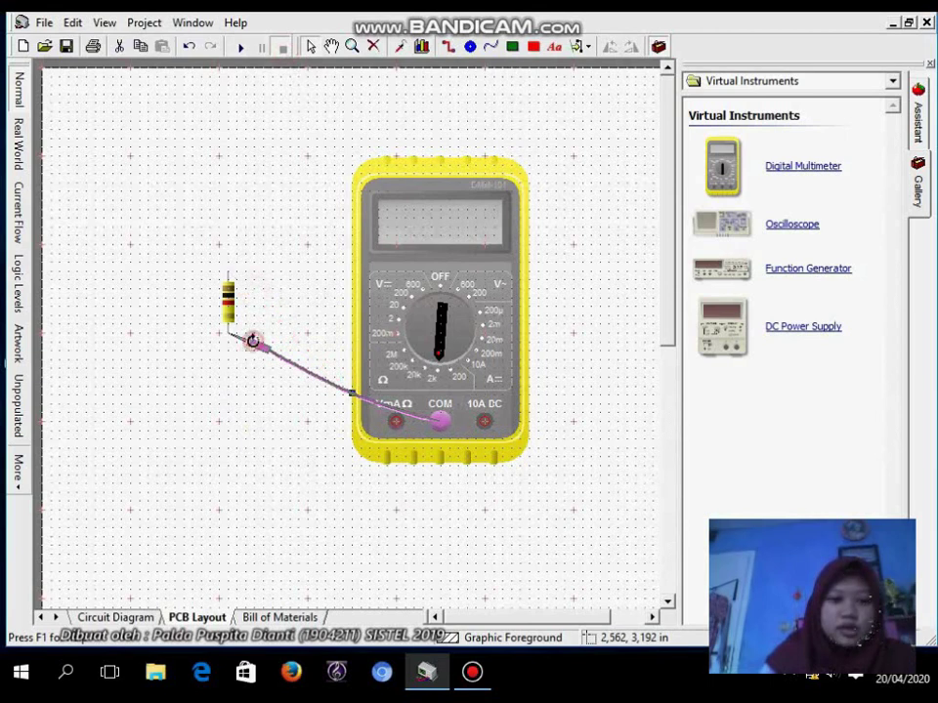
key(Delete)
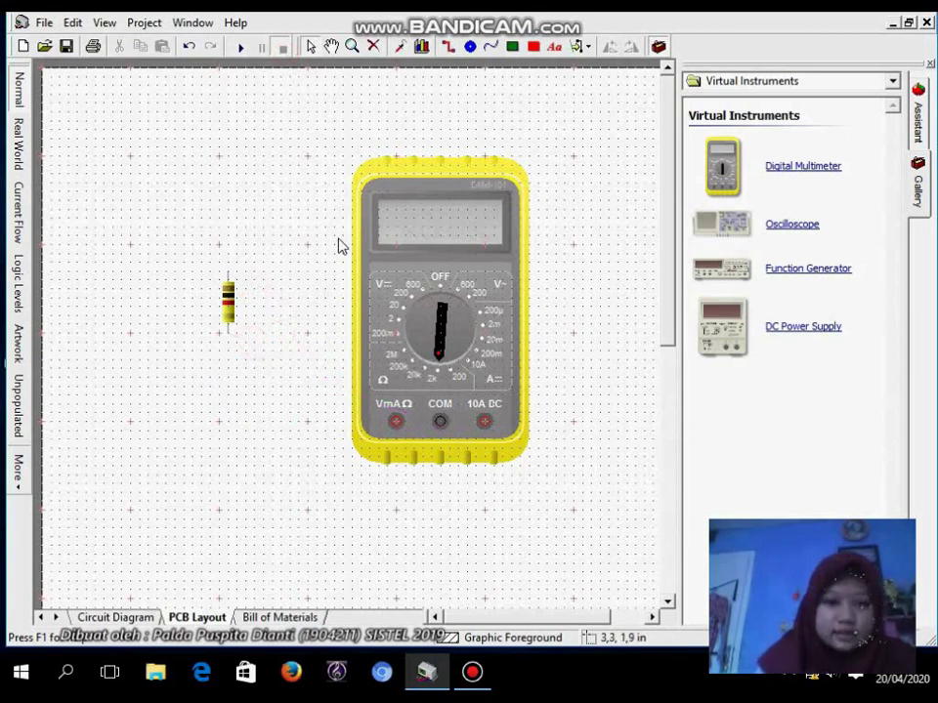
drag(390, 234, 508, 254)
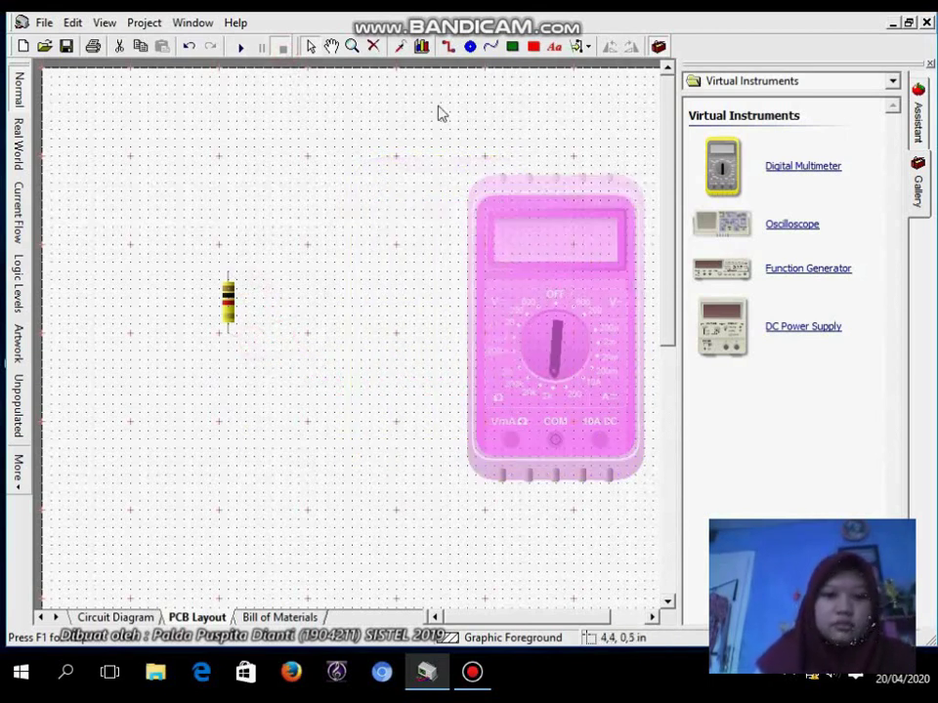
Step: Place two more off-board 0.6 in resistors to the right of the first and align the first one level with them
click(893, 80)
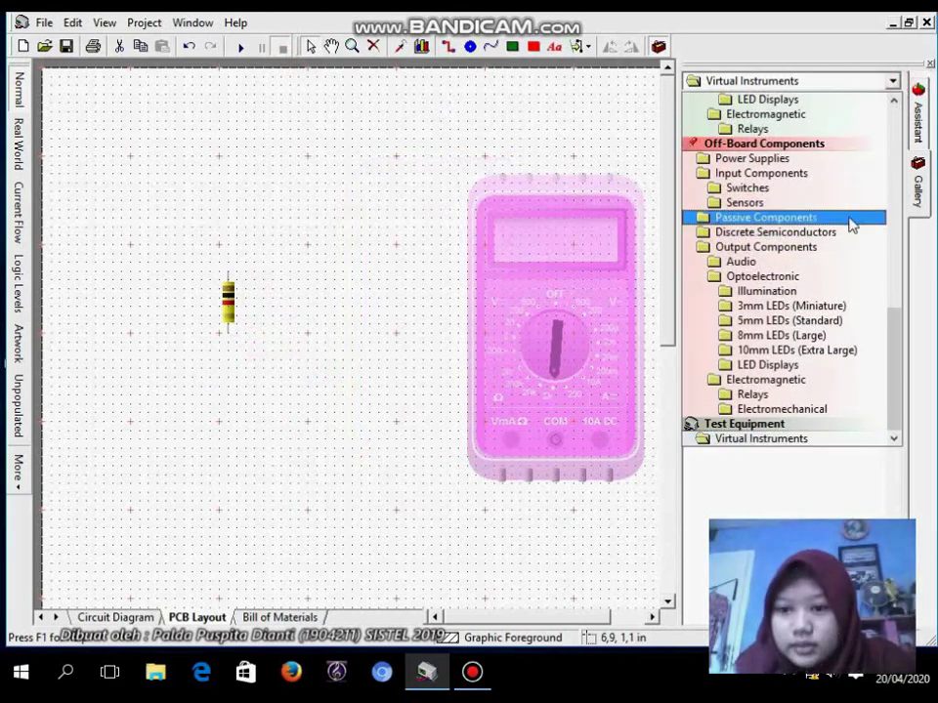
click(845, 218)
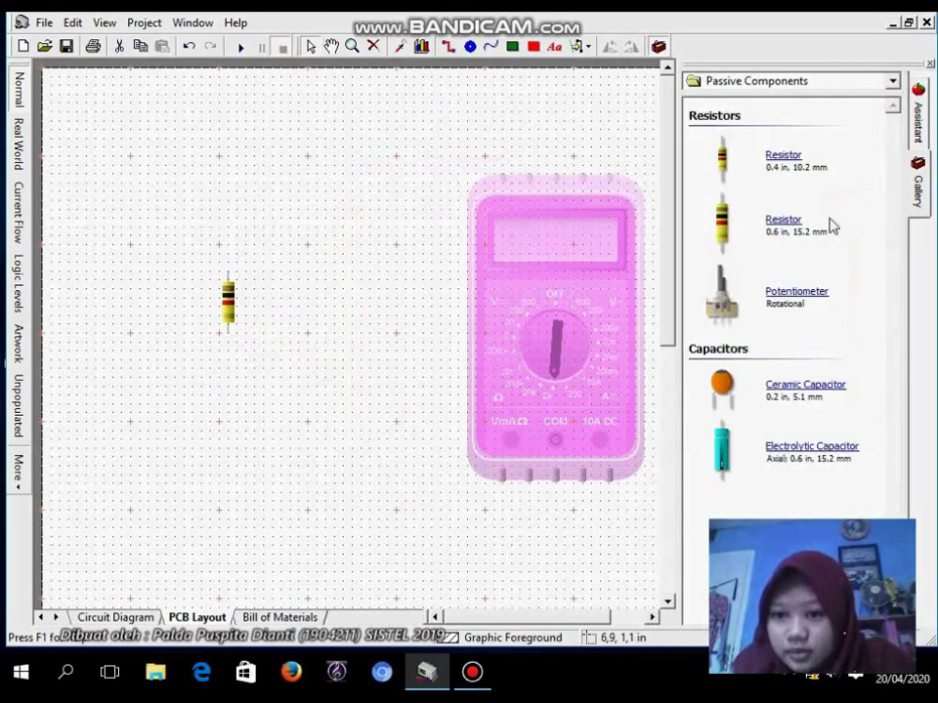
drag(721, 221, 286, 311)
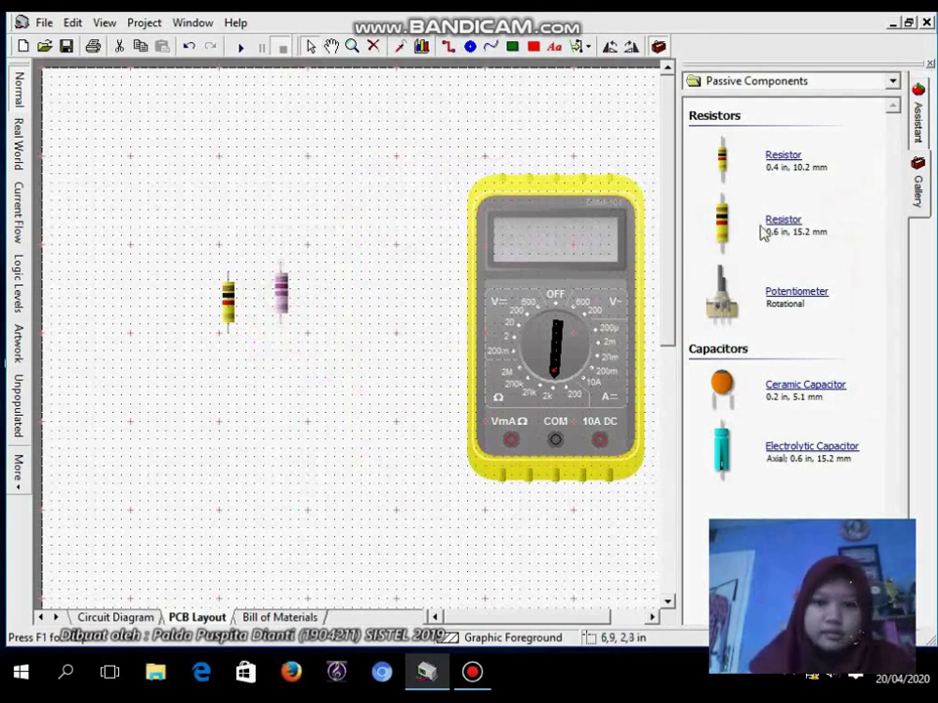
drag(722, 222, 334, 298)
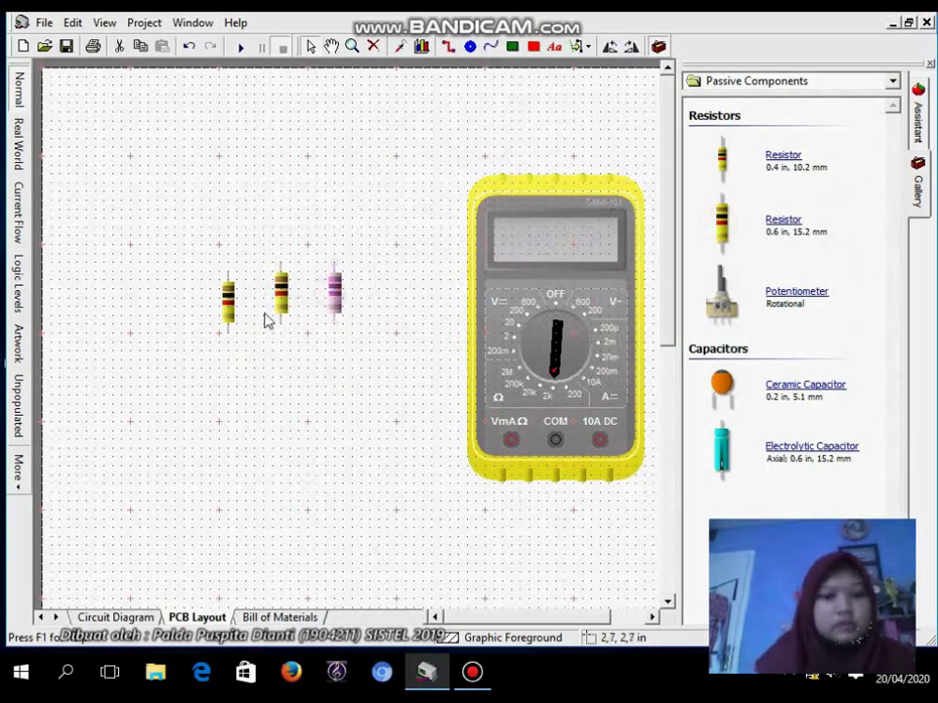
drag(234, 305, 234, 299)
click(328, 357)
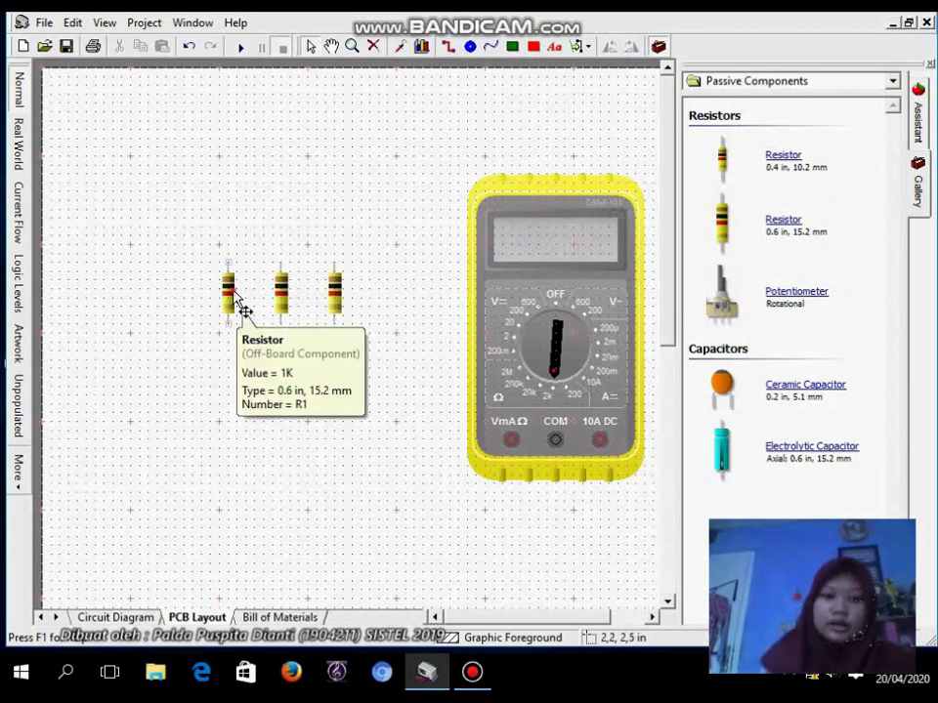
Step: Set the value of the leftmost resistor, R1, to 1.2 K ohms
double_click(234, 298)
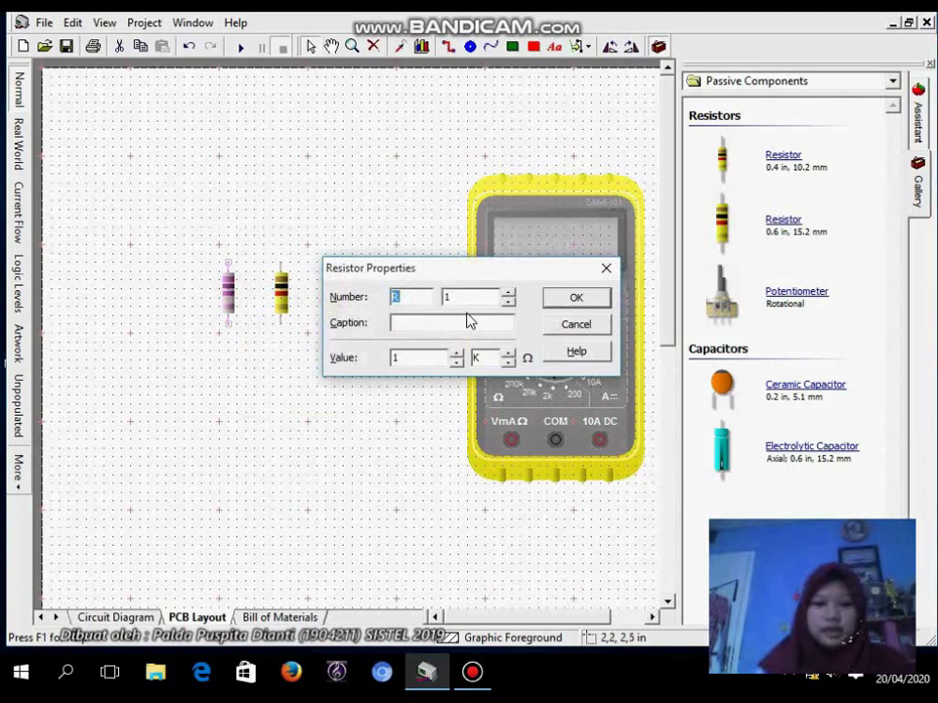
click(416, 360)
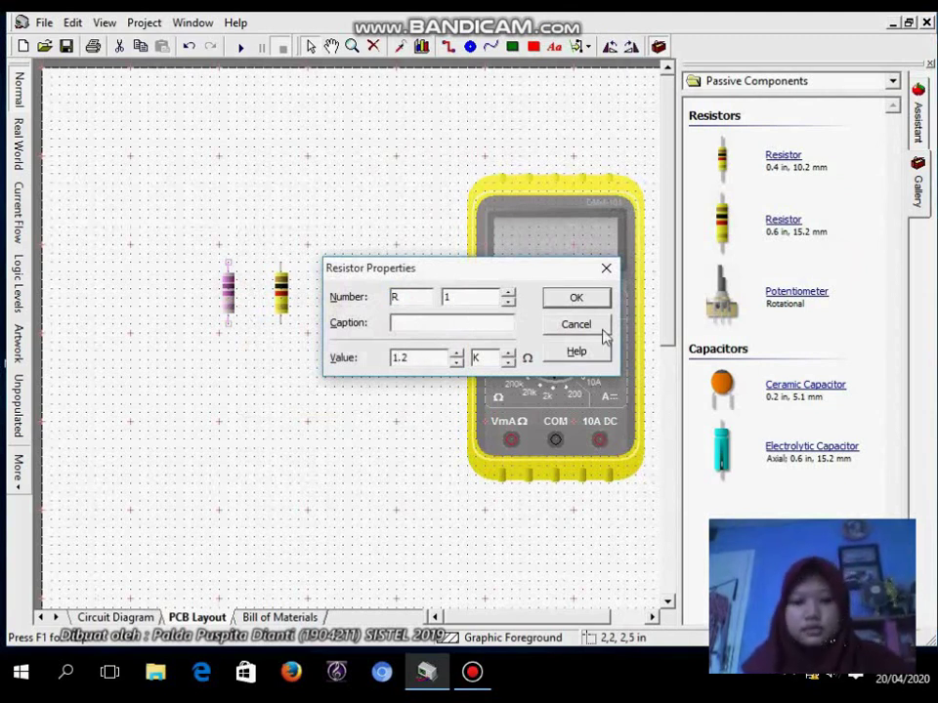
click(585, 299)
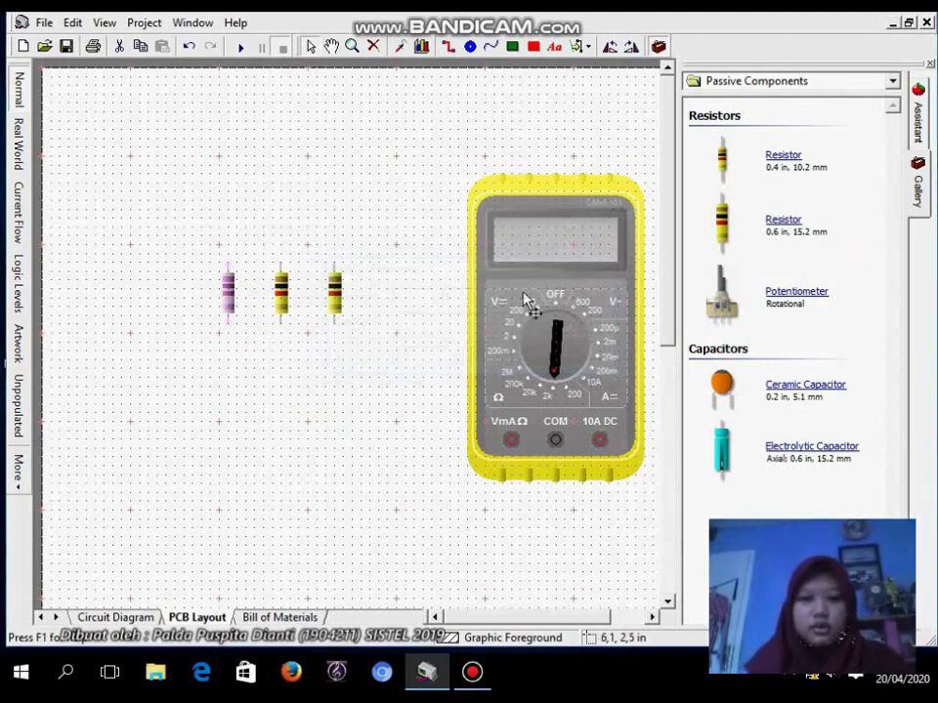
Step: Set the middle resistor, R2, to 3.9 K ohms and check the value of the rightmost resistor, R3
click(289, 289)
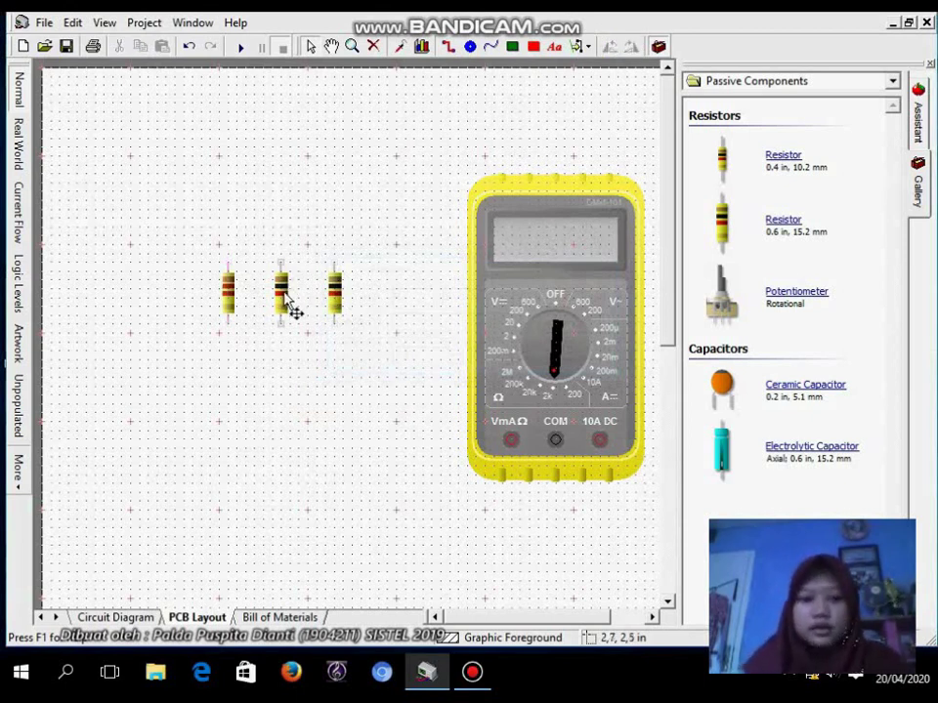
double_click(291, 310)
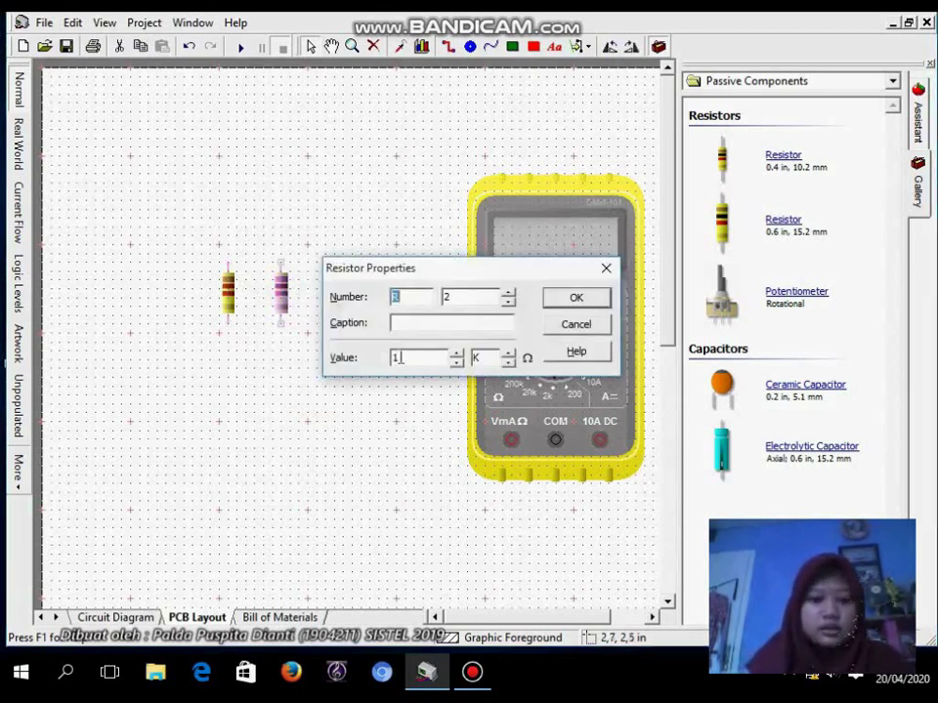
double_click(400, 357)
text(3)
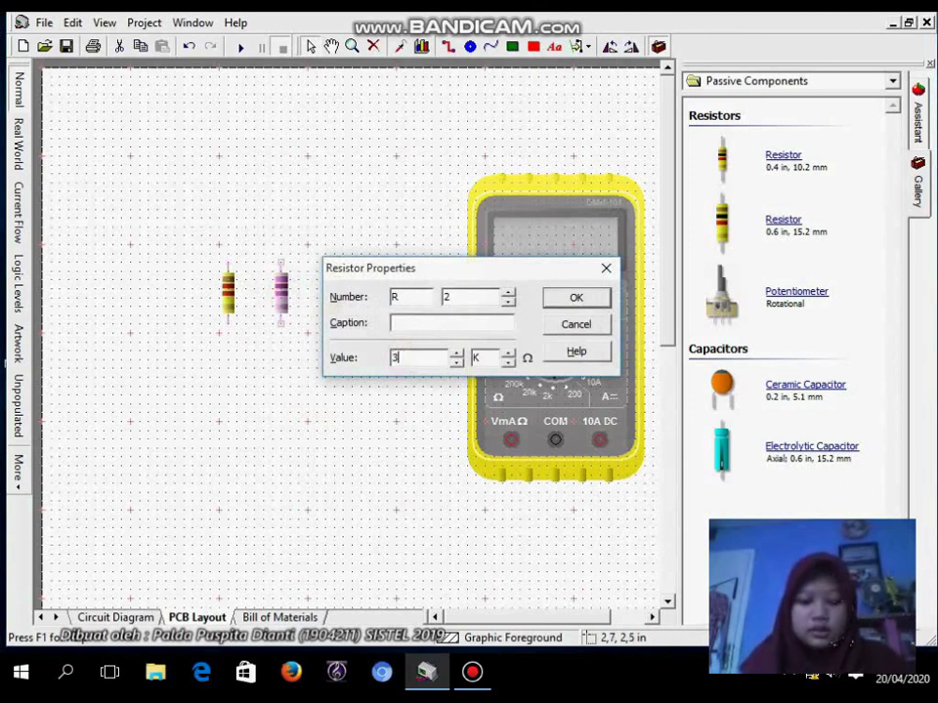
text(.9)
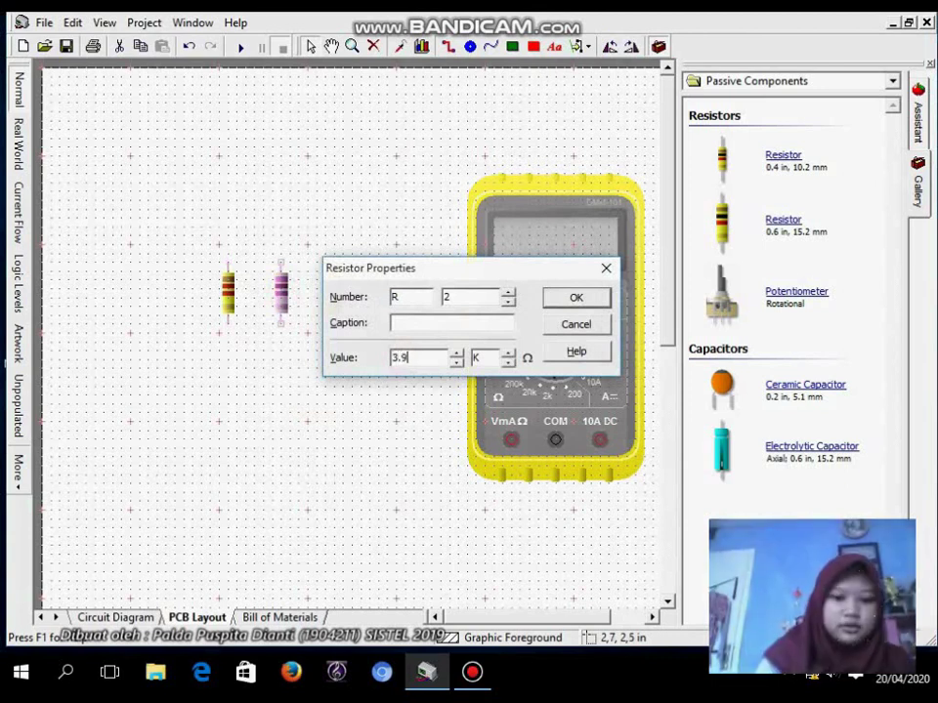
click(575, 300)
double_click(337, 296)
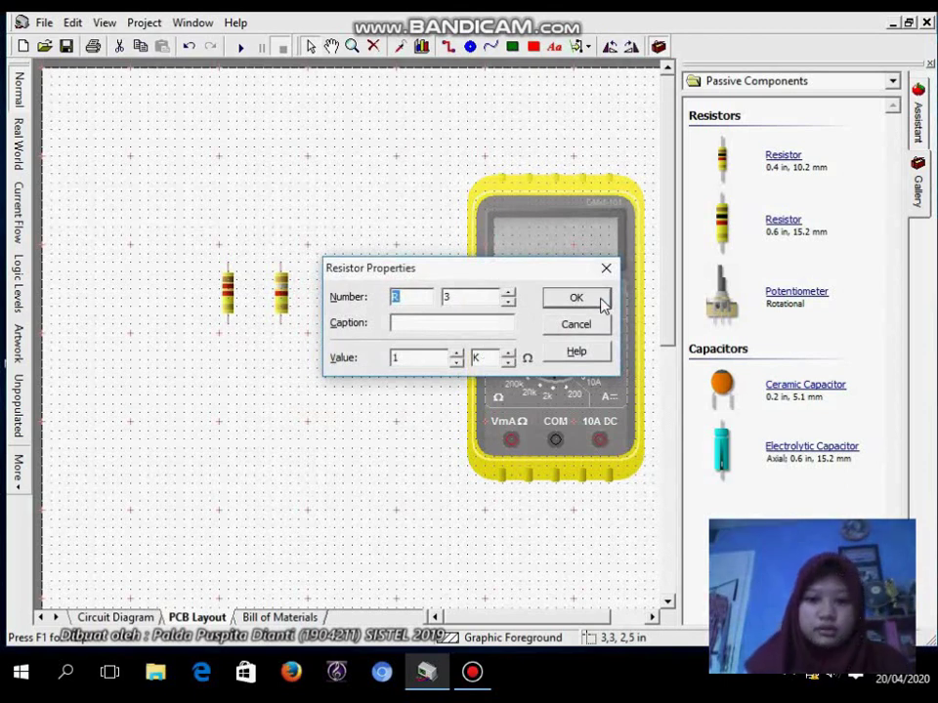
click(601, 302)
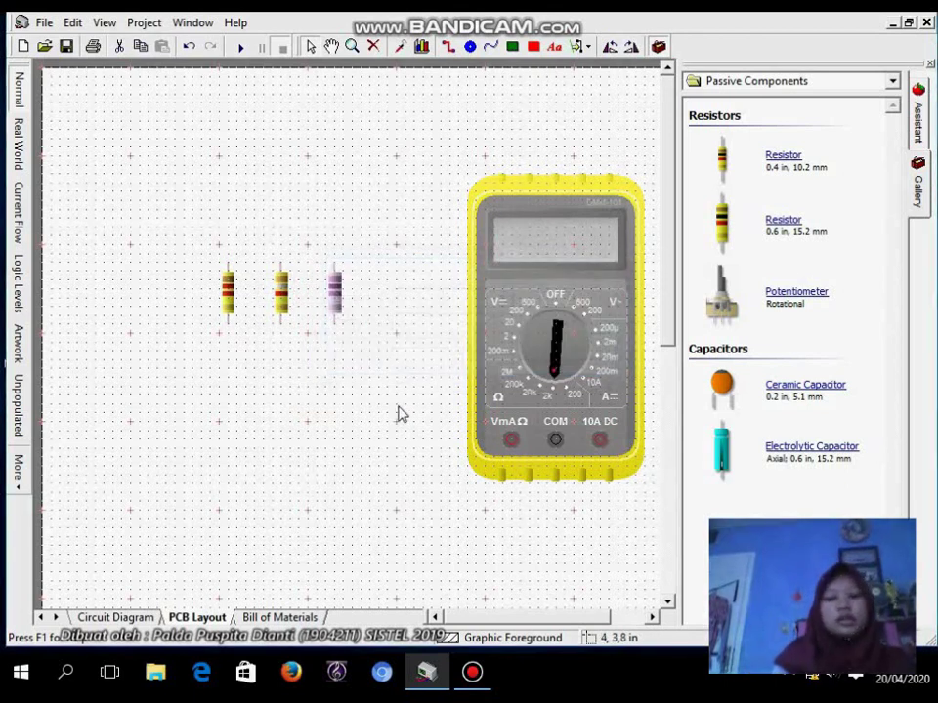
Step: Wire the three resistors in series with copper tracks joining the lower ends of R1 and R2 and the upper ends of R2 and R3
click(445, 47)
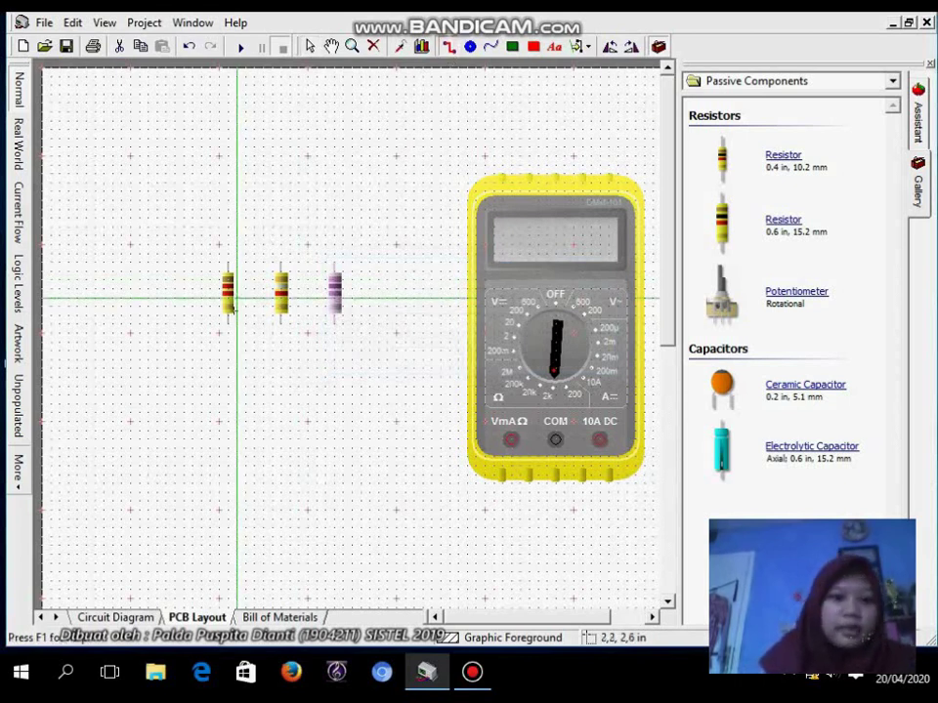
drag(227, 322, 280, 322)
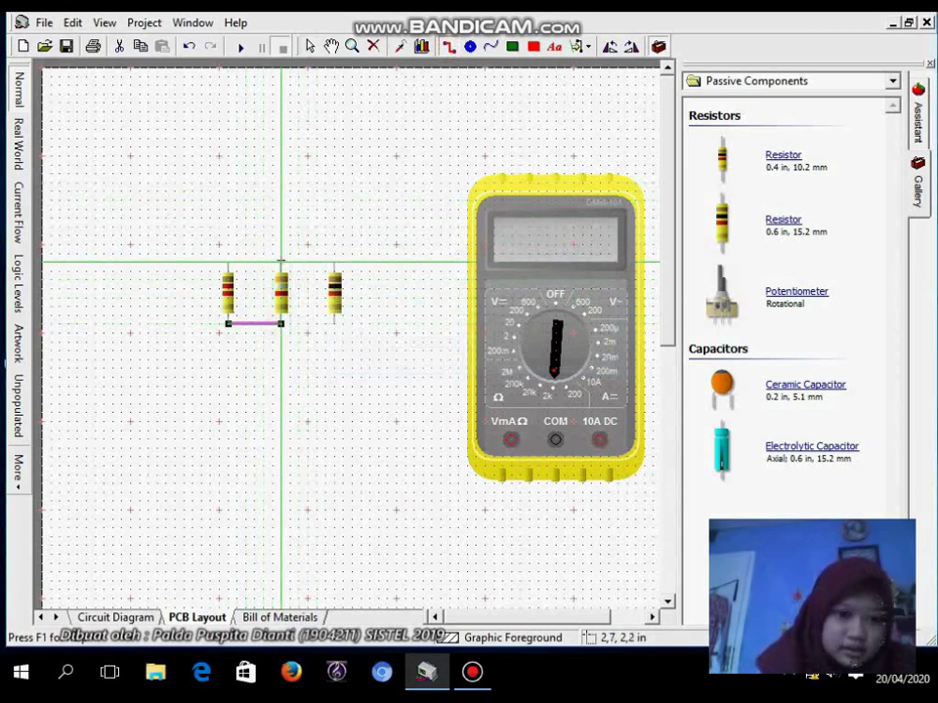
drag(280, 261, 335, 262)
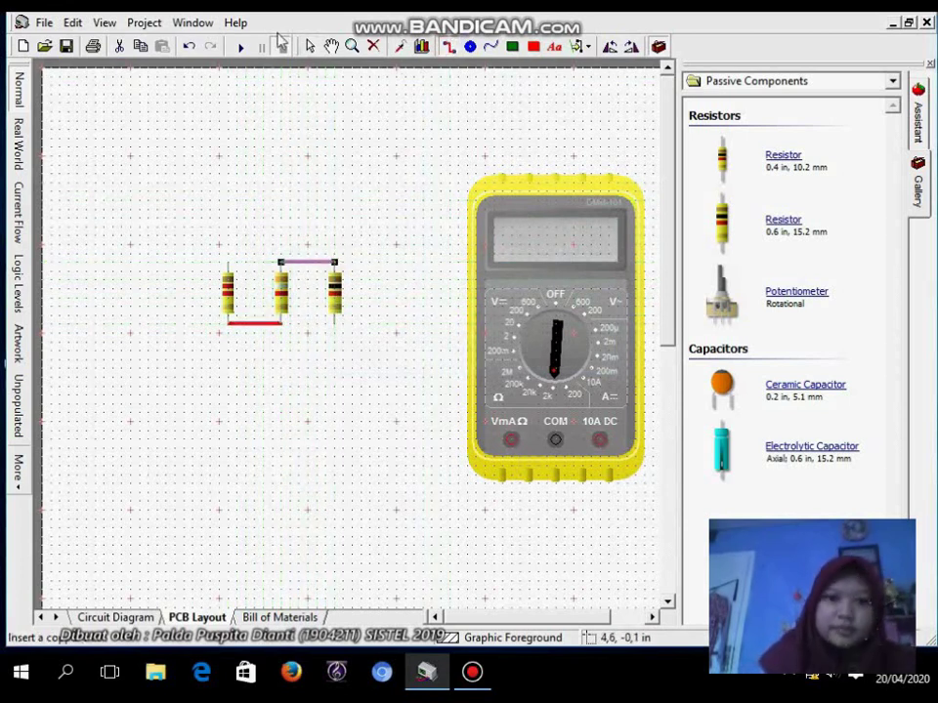
Step: Connect the multimeter's VmAΩ lead to R1's free upper end and its COM lead to R3's free lower end
click(309, 46)
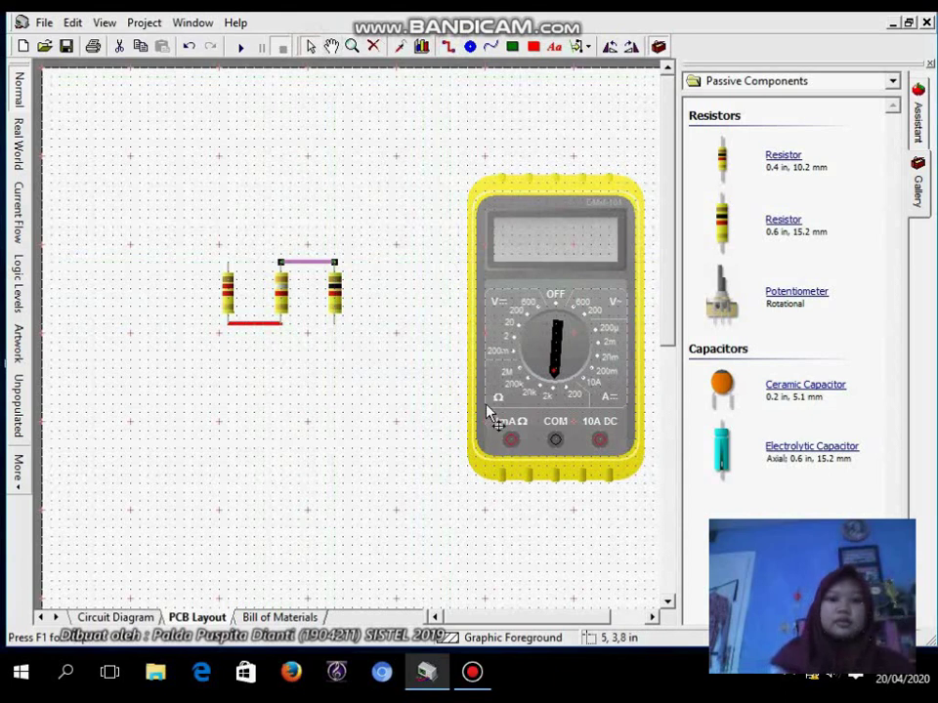
drag(514, 445, 226, 258)
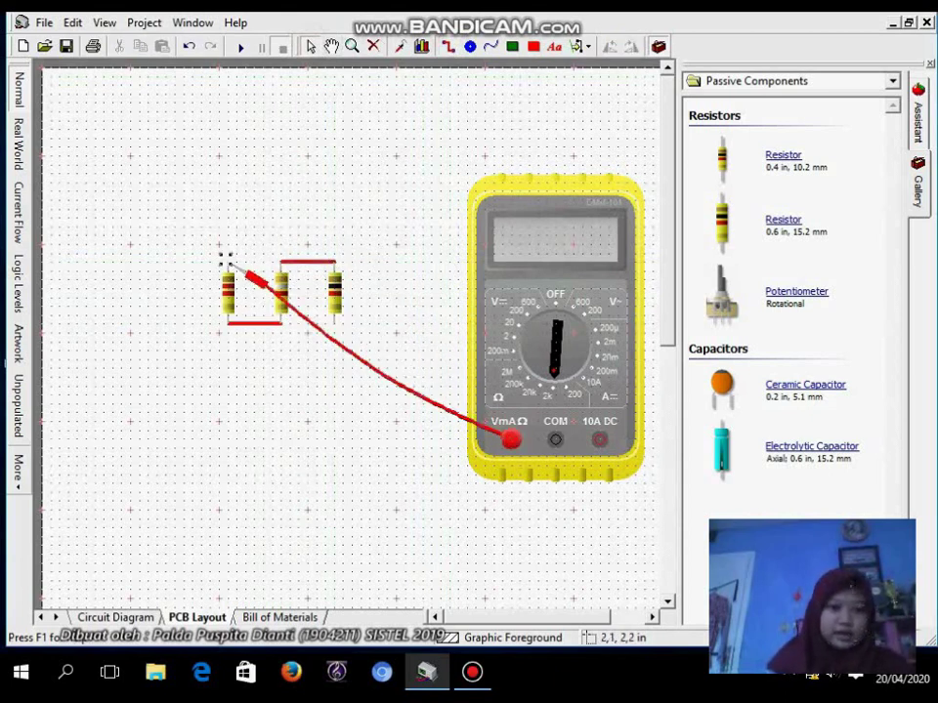
drag(559, 447, 337, 321)
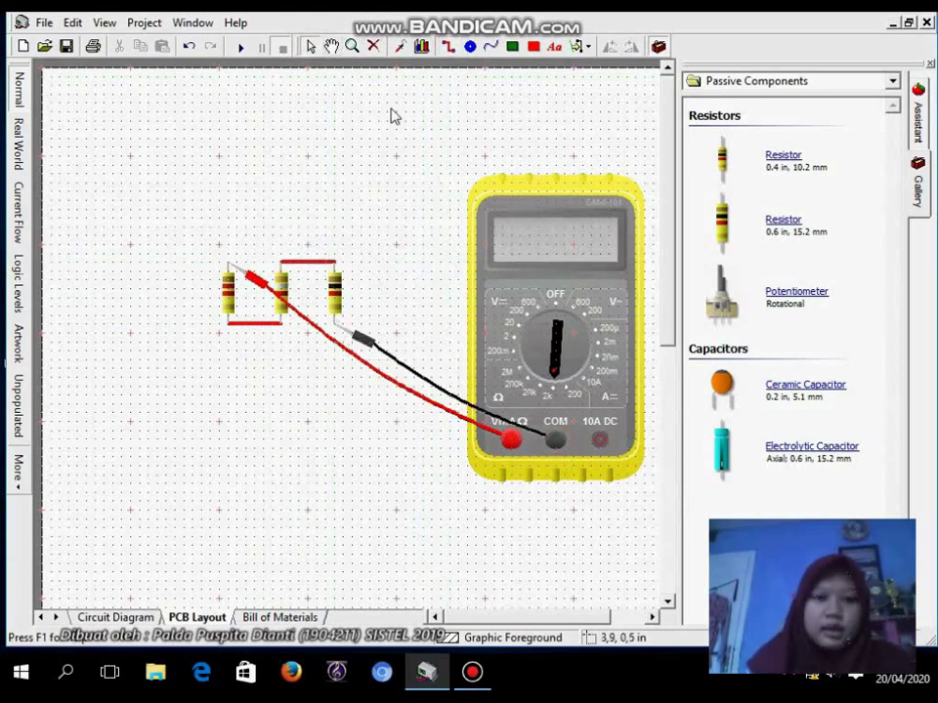
Step: Run the simulation, measure the series resistance on the 20k and 200k Ω ranges, and stop the simulation
click(241, 46)
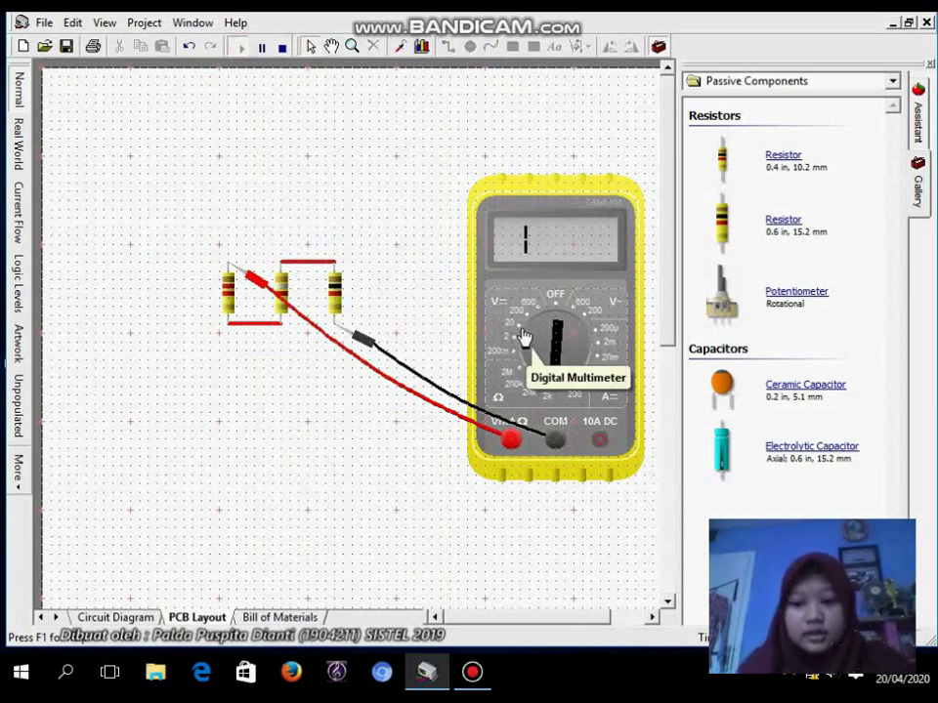
click(553, 395)
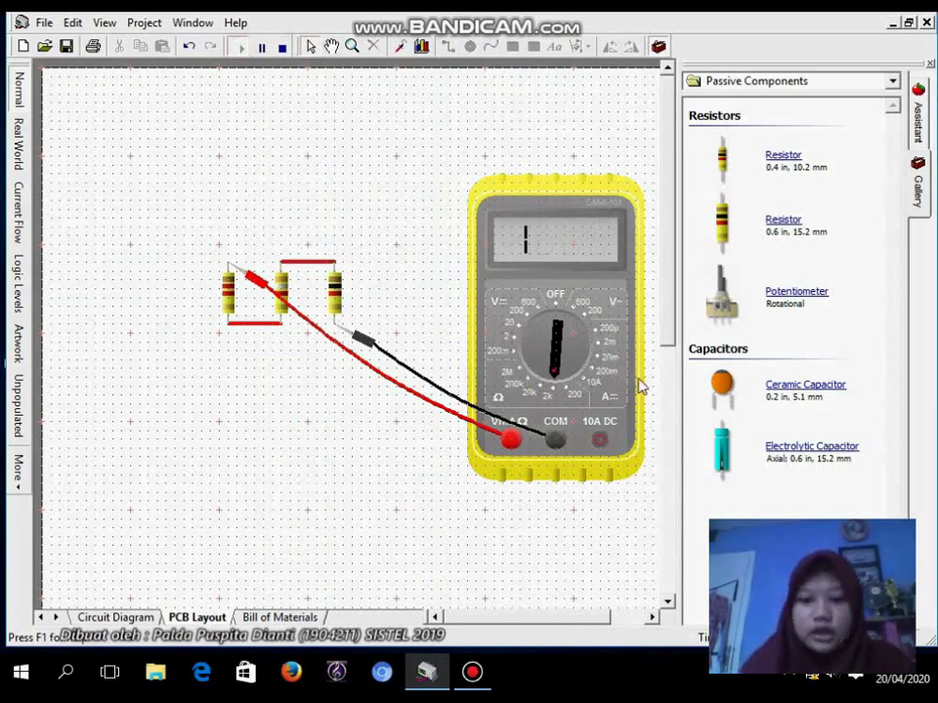
click(545, 390)
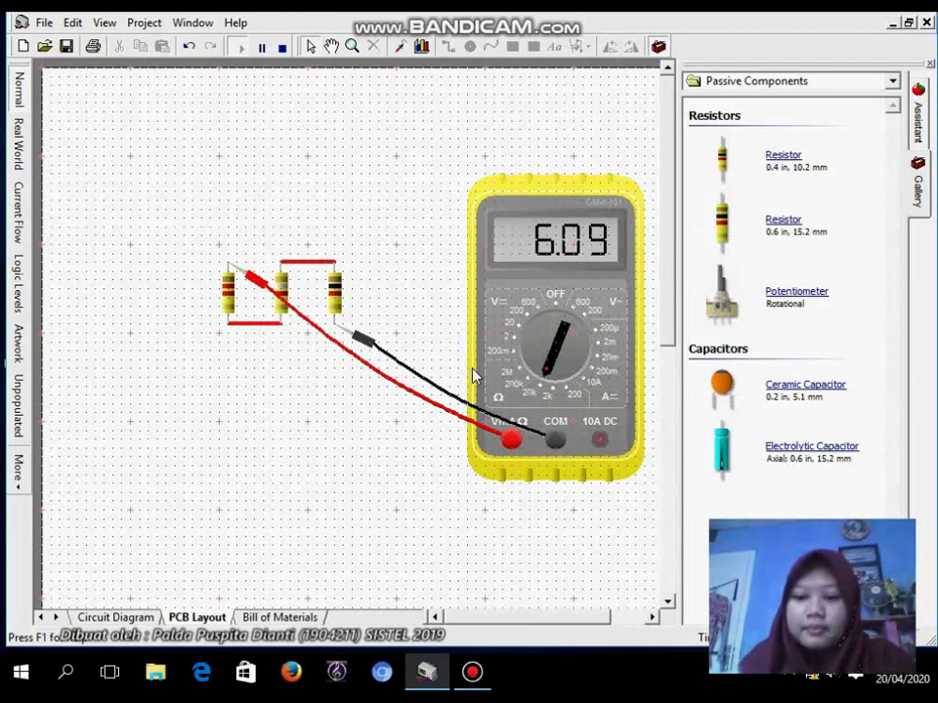
click(531, 384)
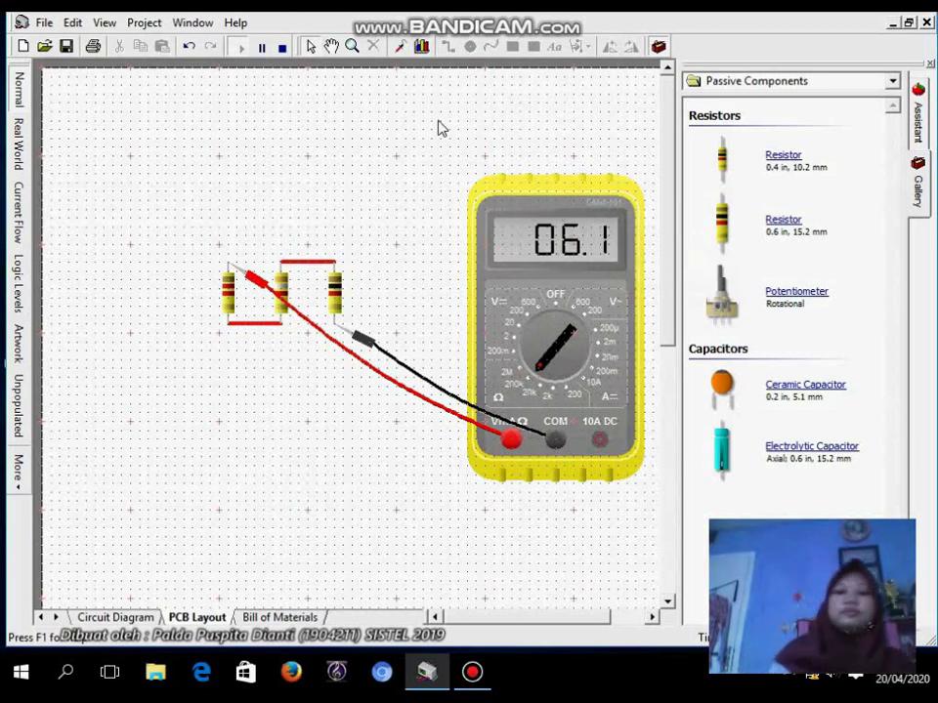
click(281, 47)
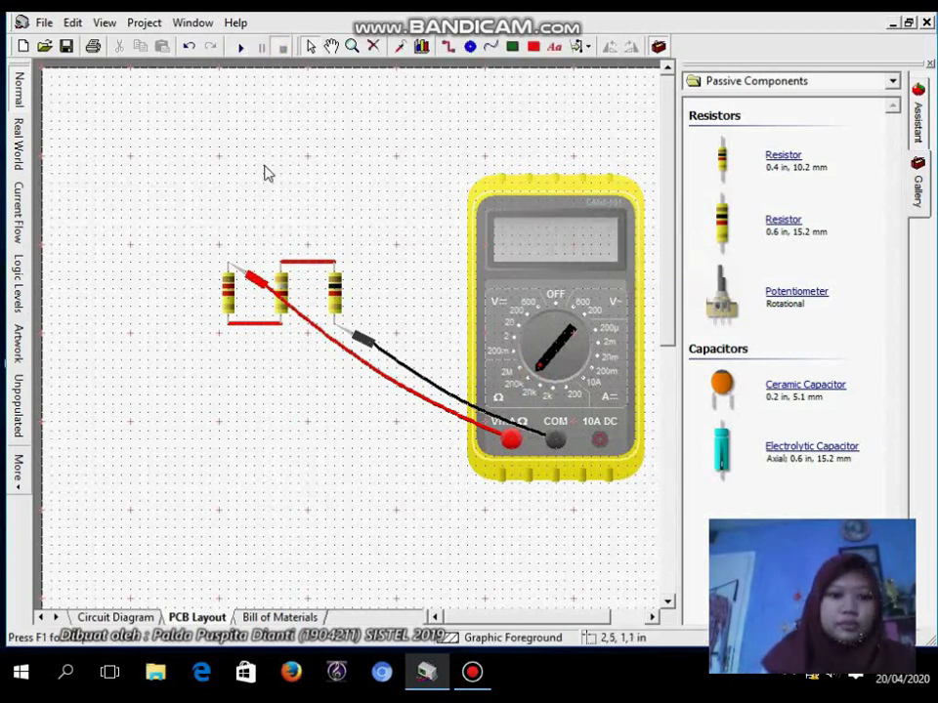
Step: Delete the red and black multimeter leads from the series circuit
click(251, 274)
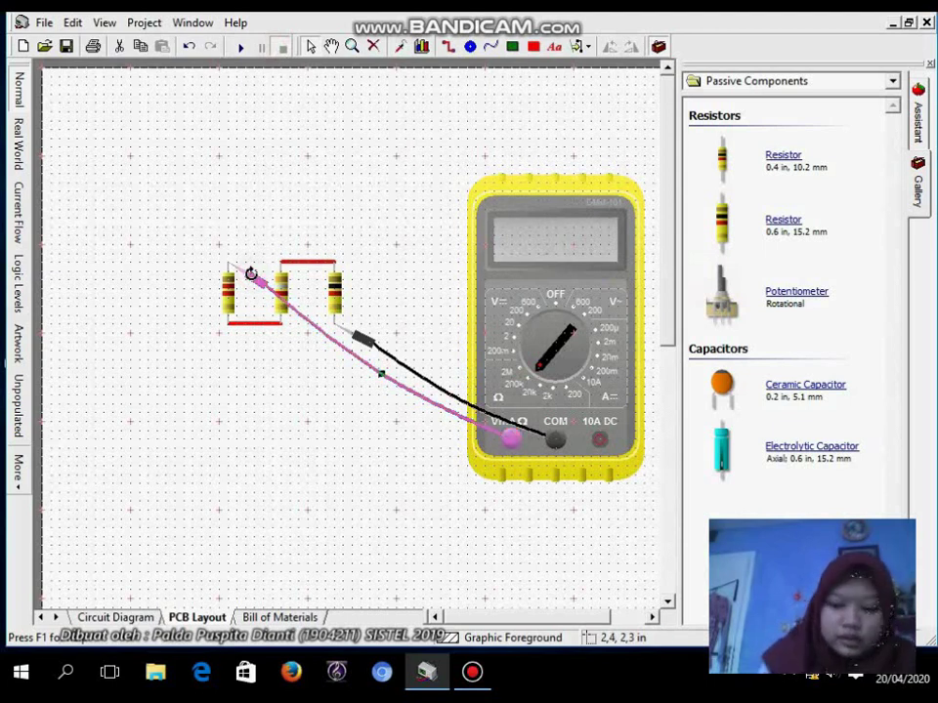
key(Delete)
click(359, 338)
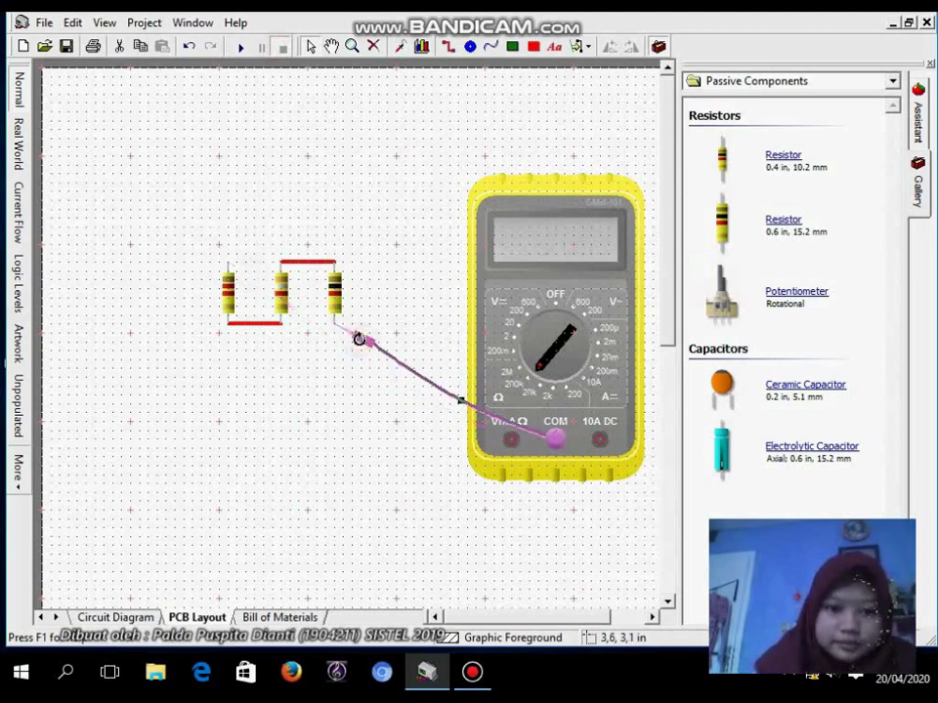
key(Delete)
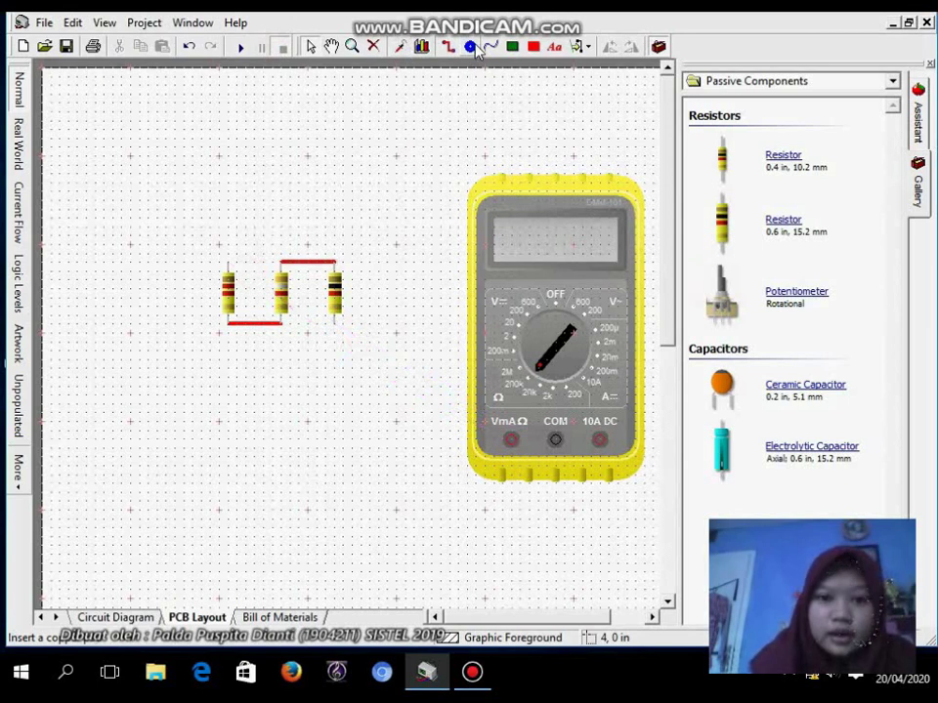
Step: Wire the resistors in parallel by adding copper tracks between the upper ends of R1 and R2 and the lower ends of R2 and R3
click(448, 46)
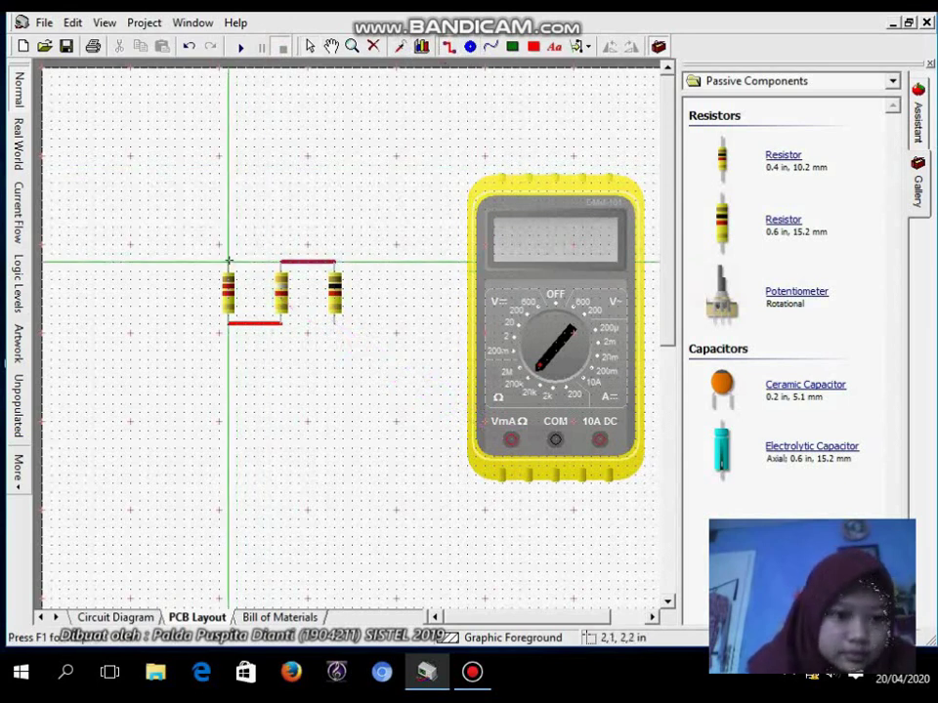
click(228, 261)
click(280, 261)
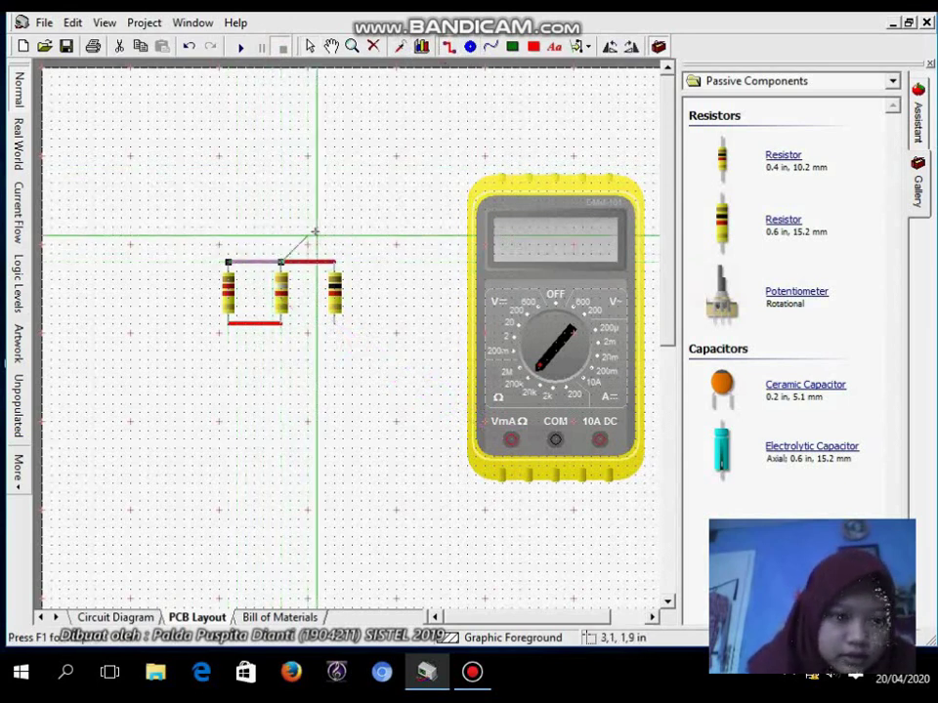
click(280, 262)
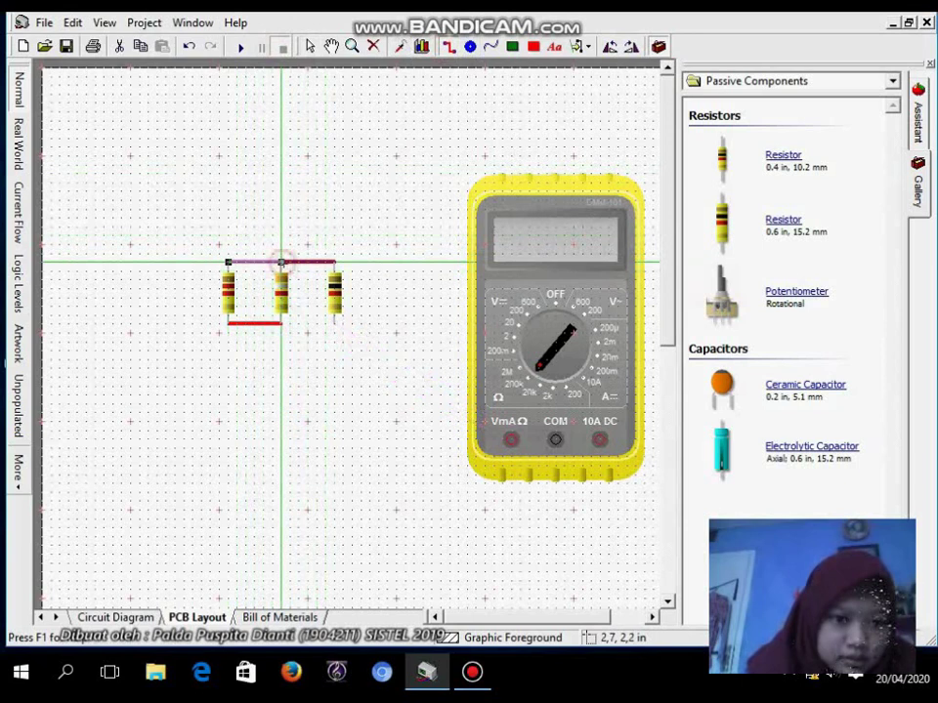
click(282, 322)
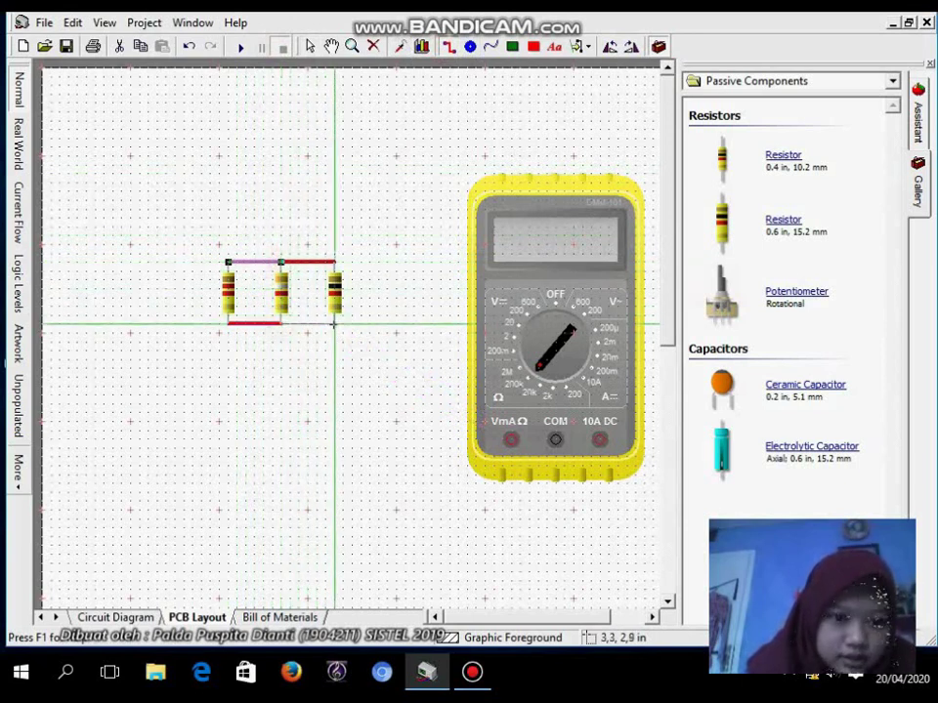
click(335, 323)
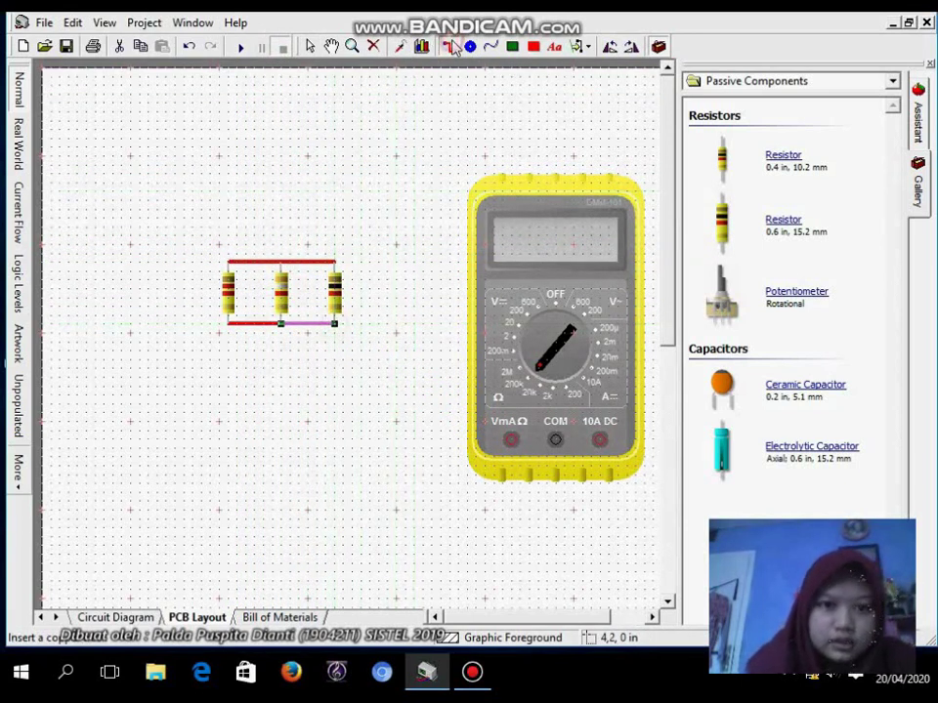
Step: Connect the multimeter's VmAΩ lead to the upper end of R3 and its COM lead to R3's lower end
click(309, 46)
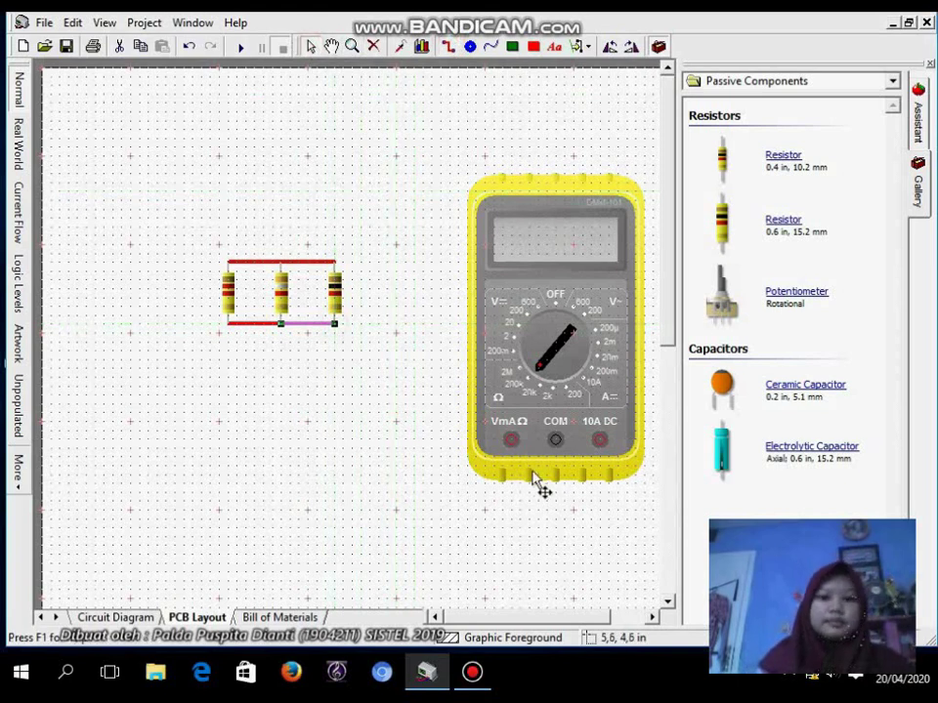
click(389, 481)
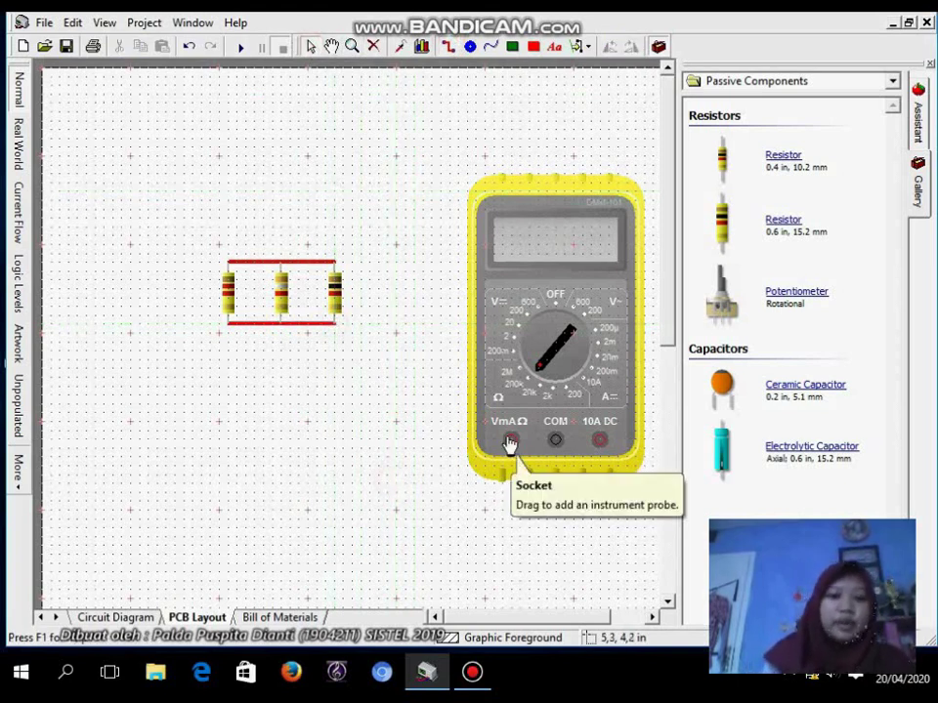
drag(508, 441, 338, 263)
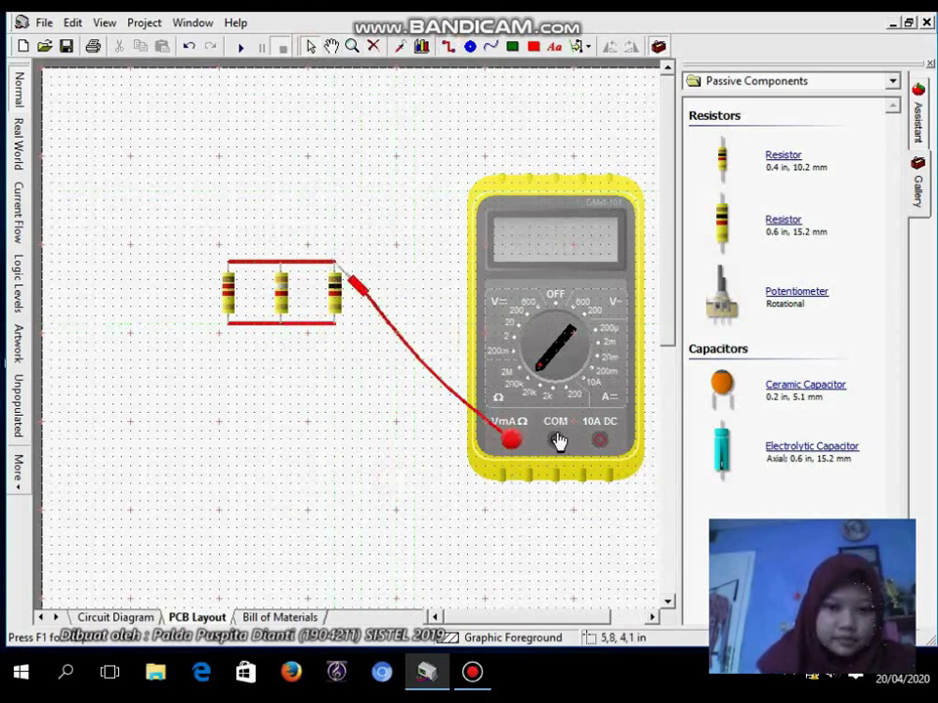
drag(558, 441, 341, 328)
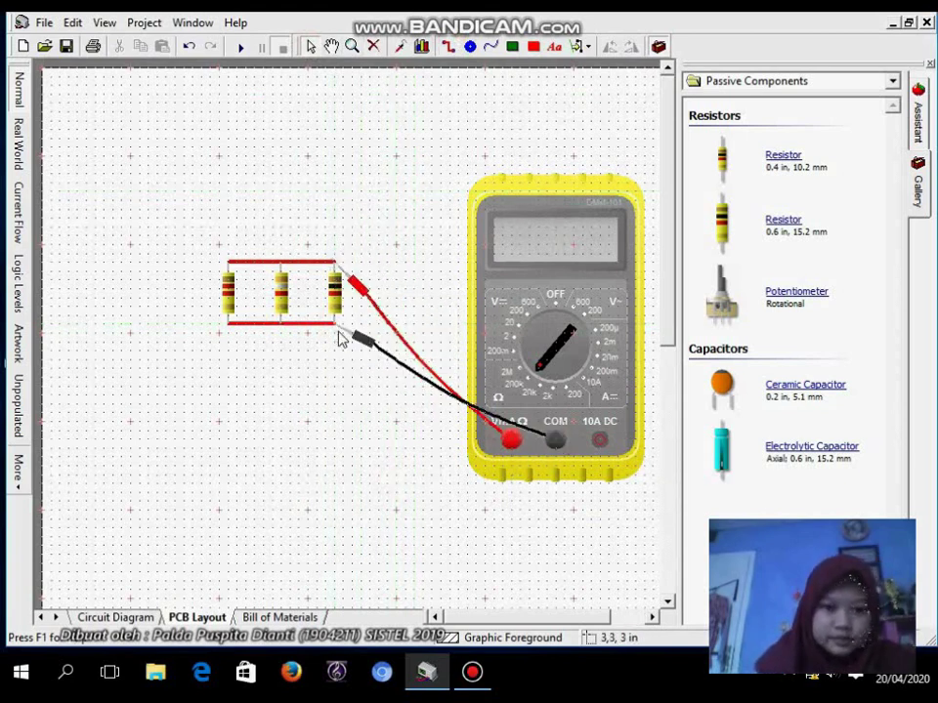
Step: Run the simulation and measure the parallel circuit's resistance with the multimeter dial on the 2k Ω range
click(242, 48)
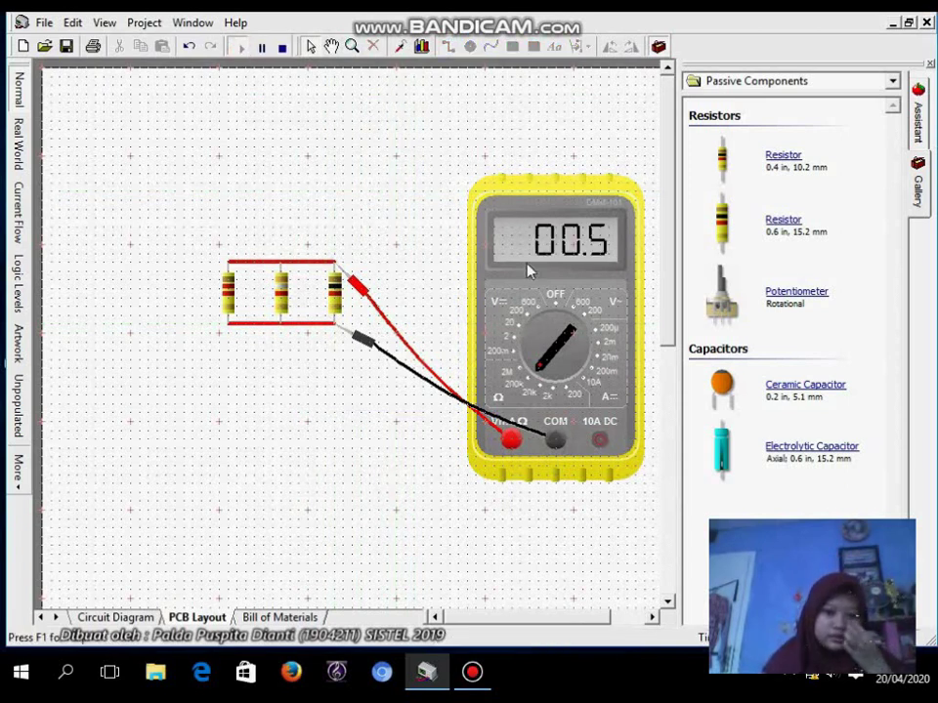
click(552, 396)
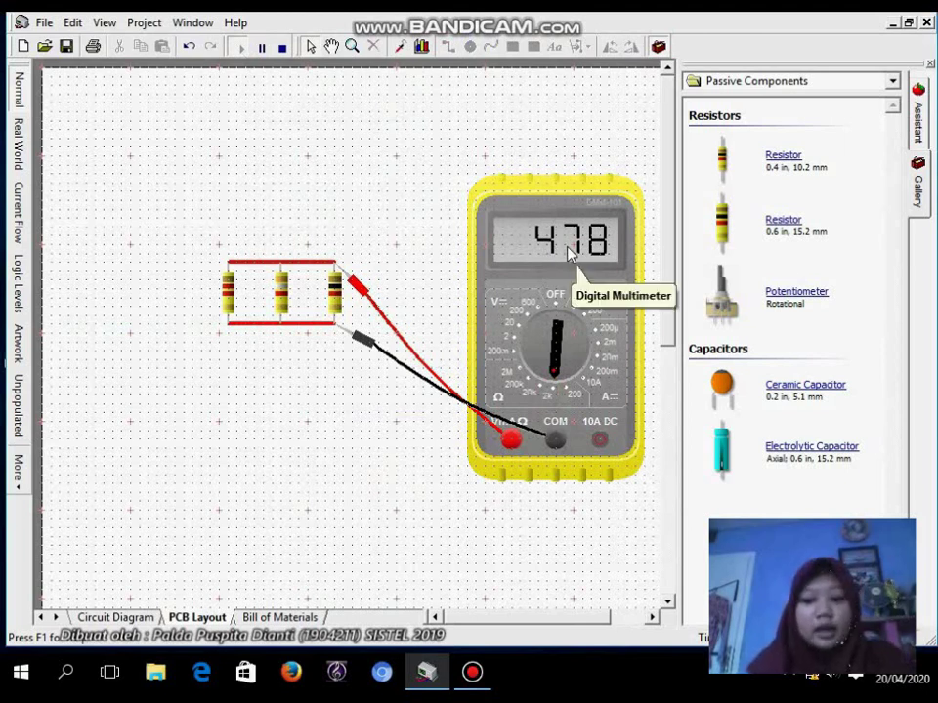
click(559, 367)
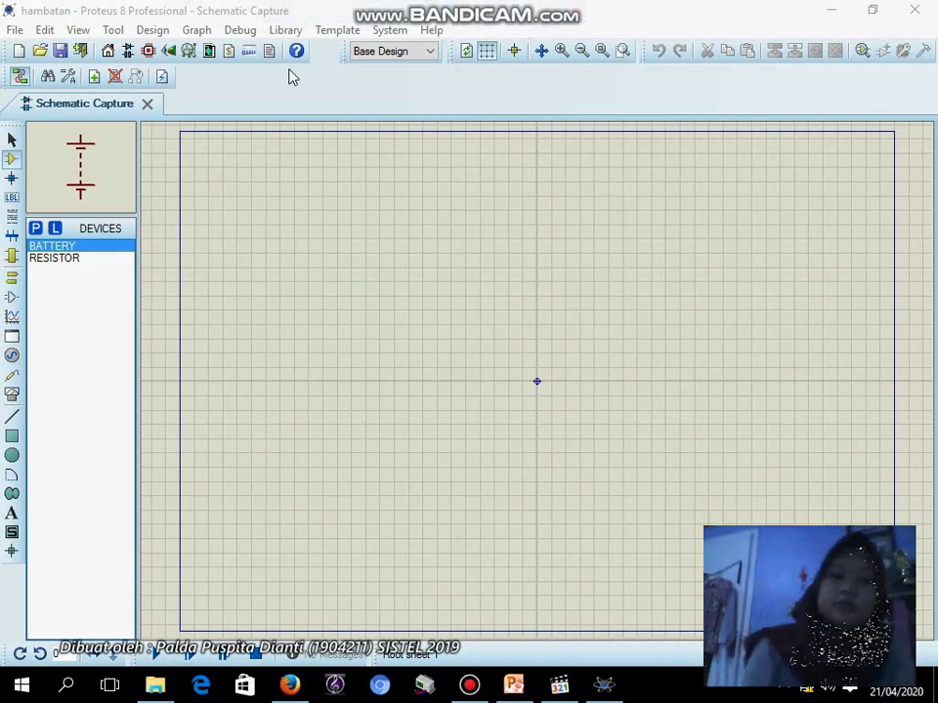
Step: In the Proteus schematic "hambatan", place two batteries side by side in the upper-left part of the sheet
click(109, 248)
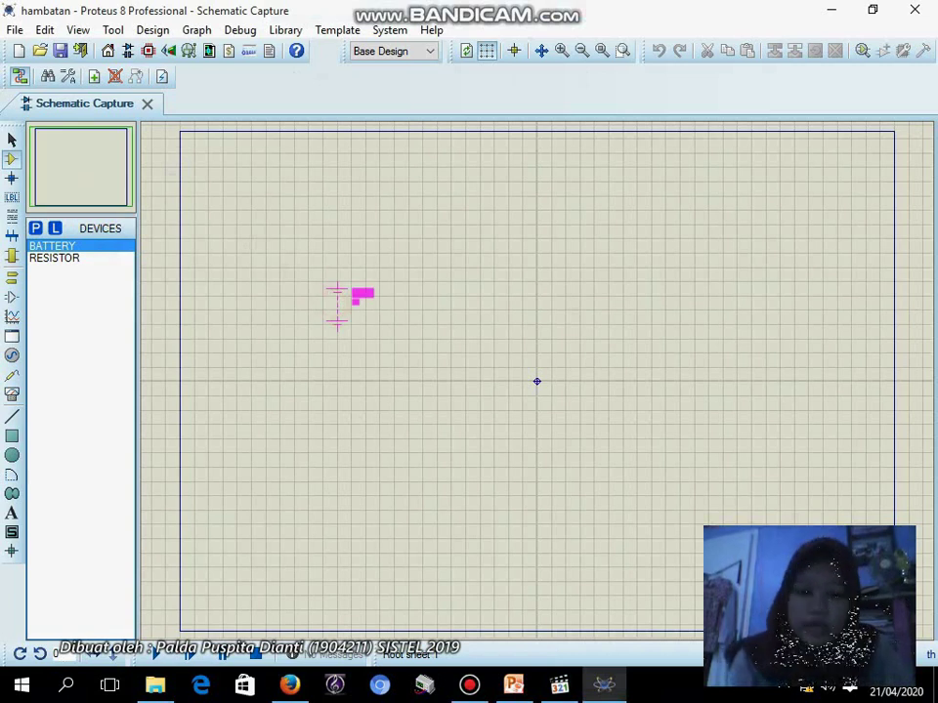
click(343, 305)
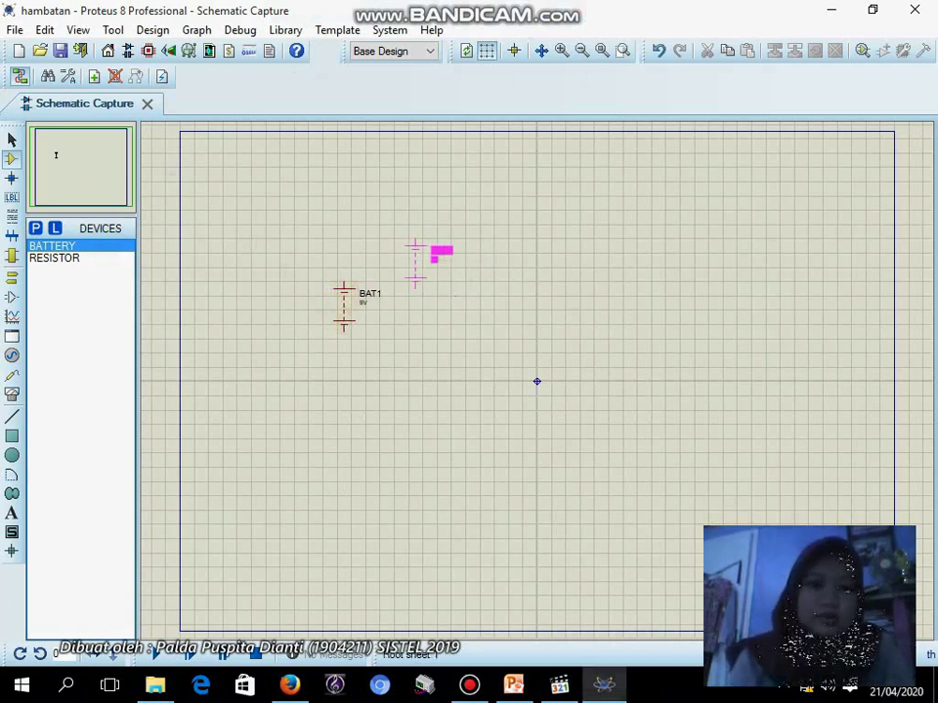
click(451, 306)
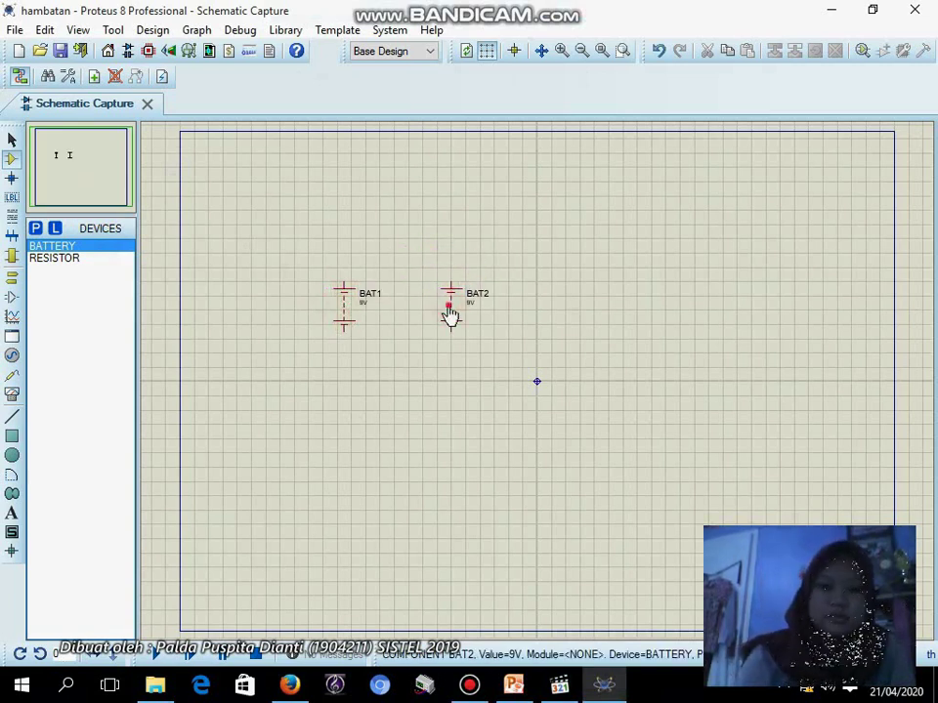
Step: Delete the second battery, BAT2, and place a DC voltmeter beside BAT1 in its place
click(450, 307)
key(Delete)
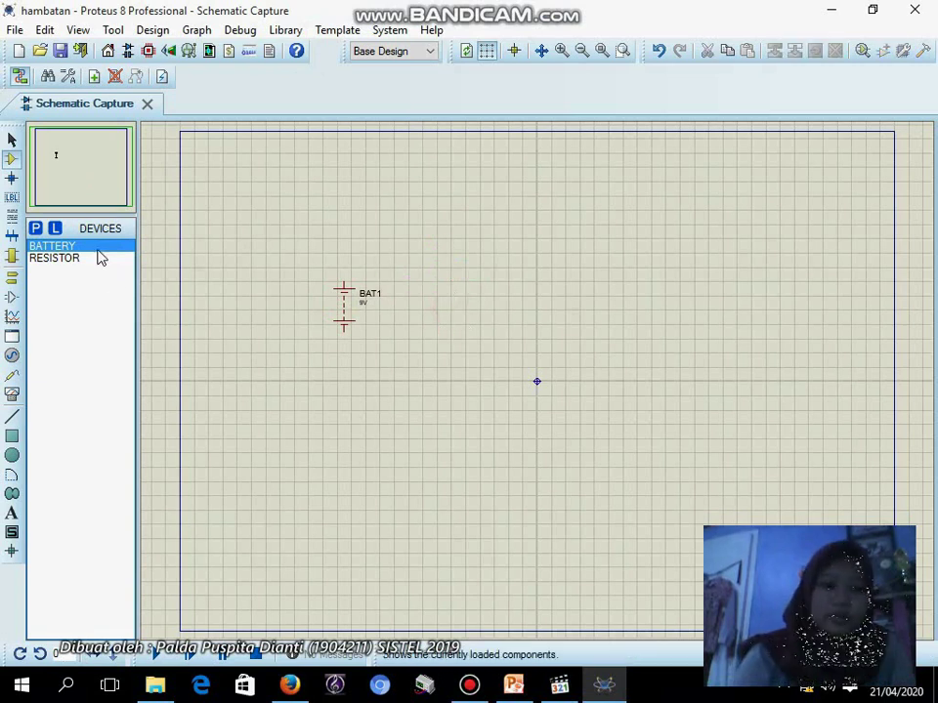
click(12, 394)
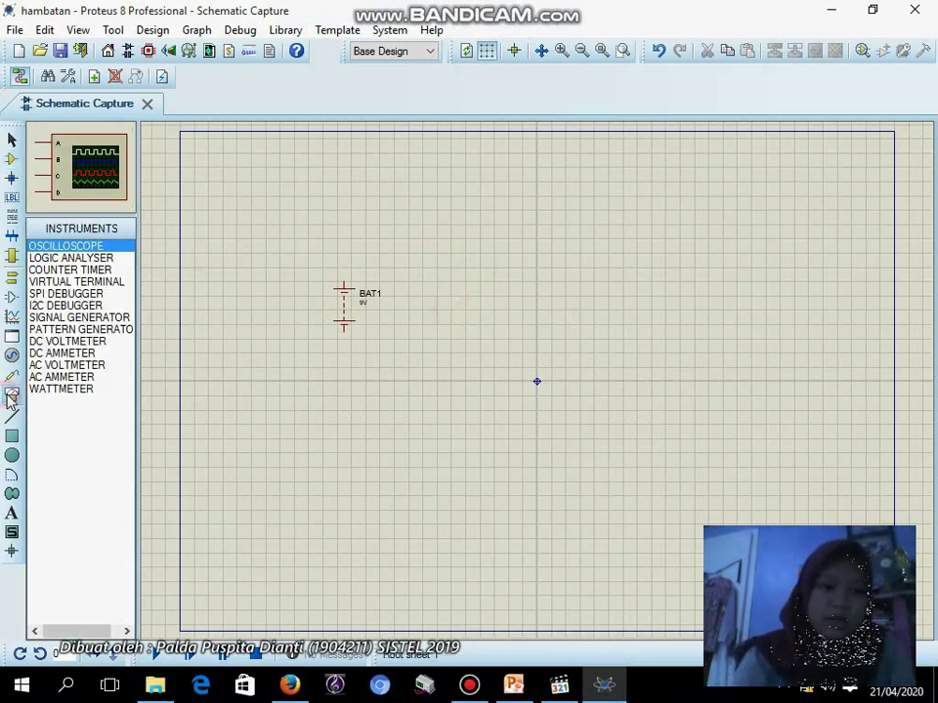
click(69, 341)
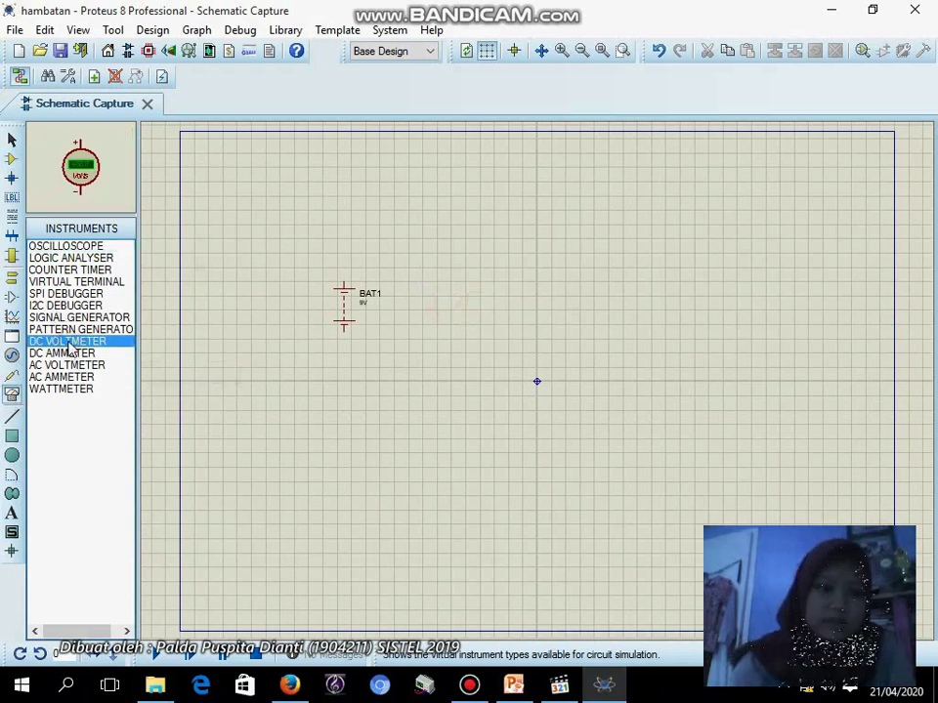
click(524, 314)
click(436, 309)
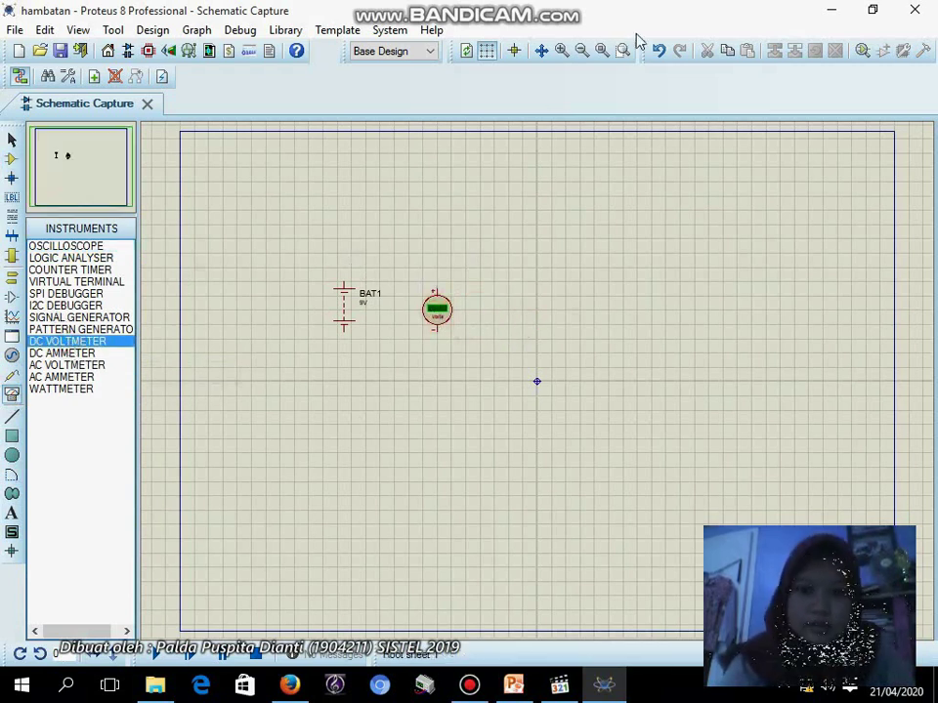
Step: Wire BAT1's upper end to the voltmeter's positive terminal and its lower end to the negative terminal
click(562, 51)
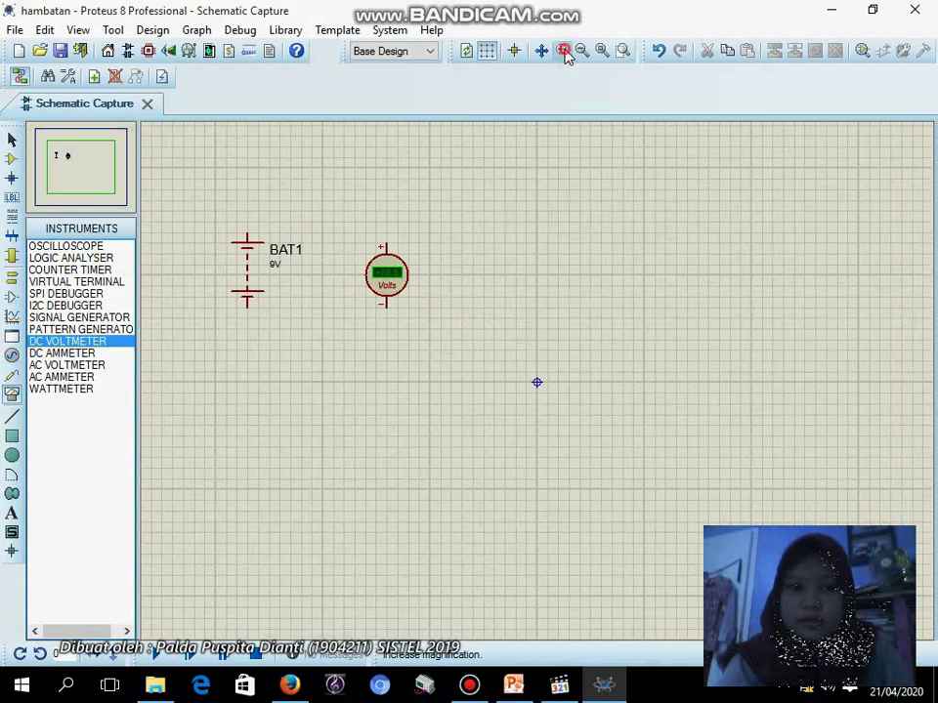
click(564, 51)
click(541, 52)
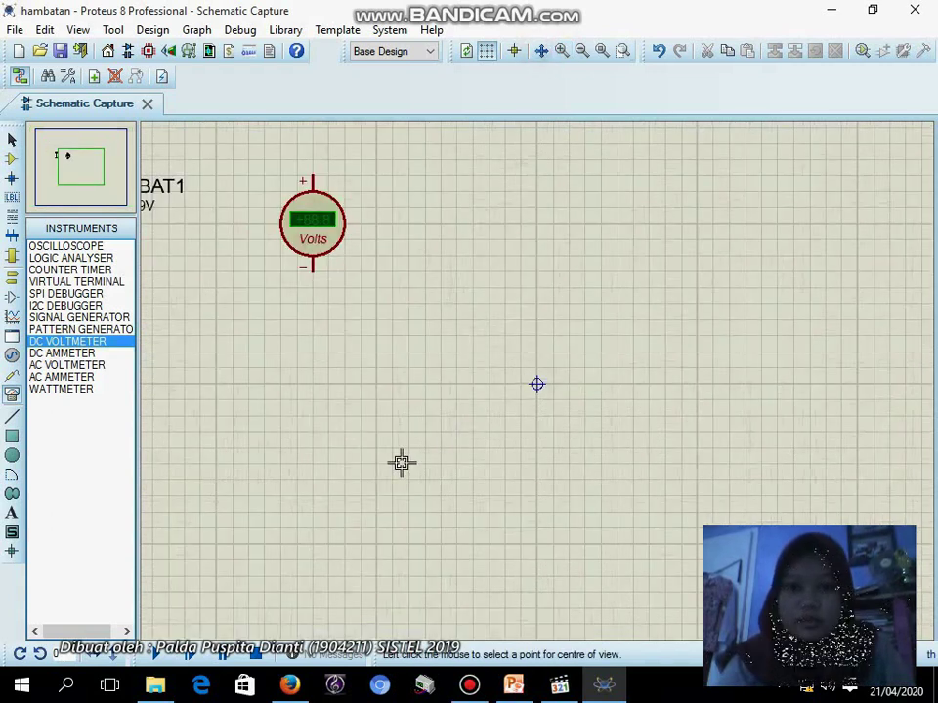
mouse_move(150, 426)
mouse_move(246, 124)
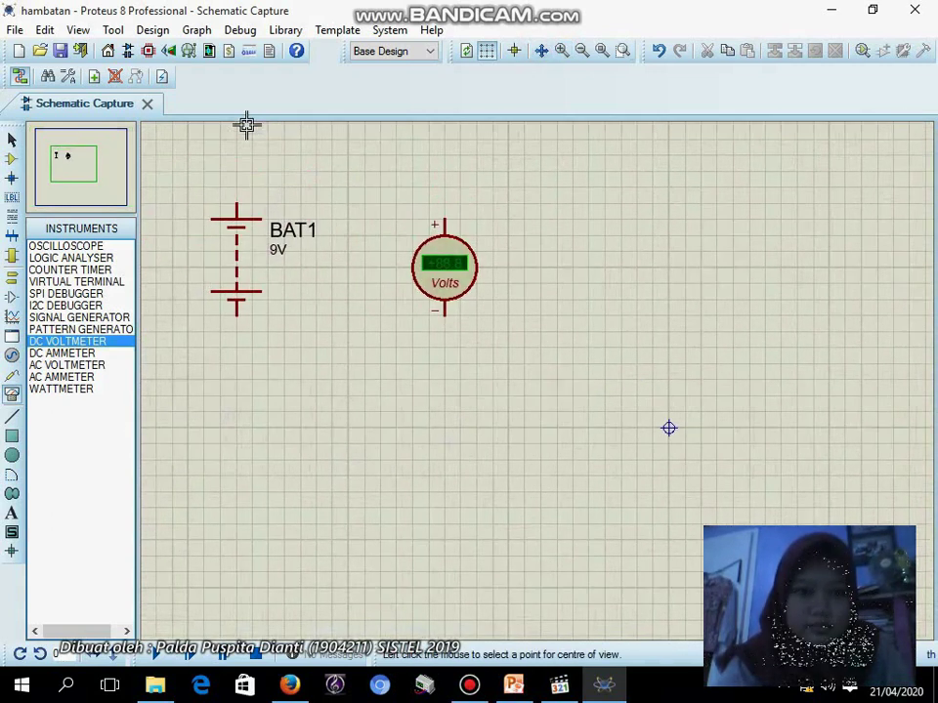
click(537, 380)
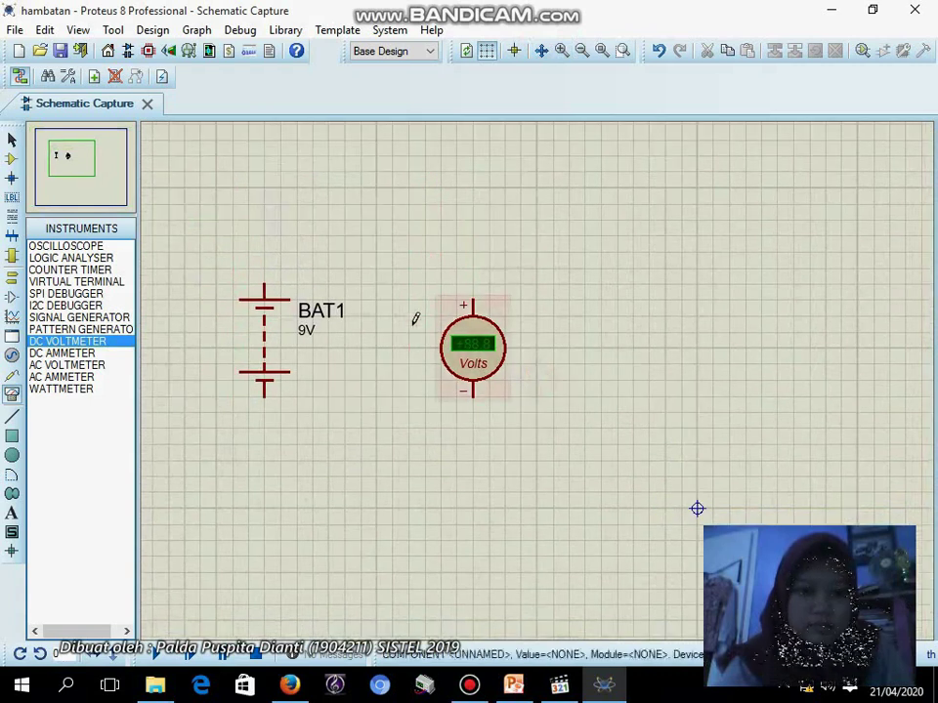
click(264, 284)
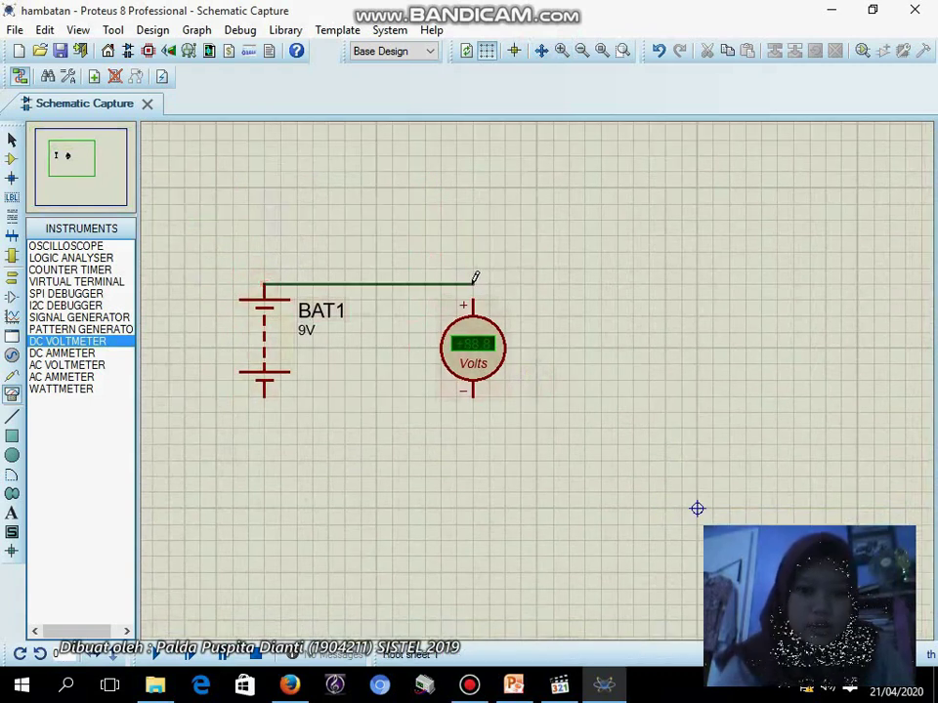
click(474, 292)
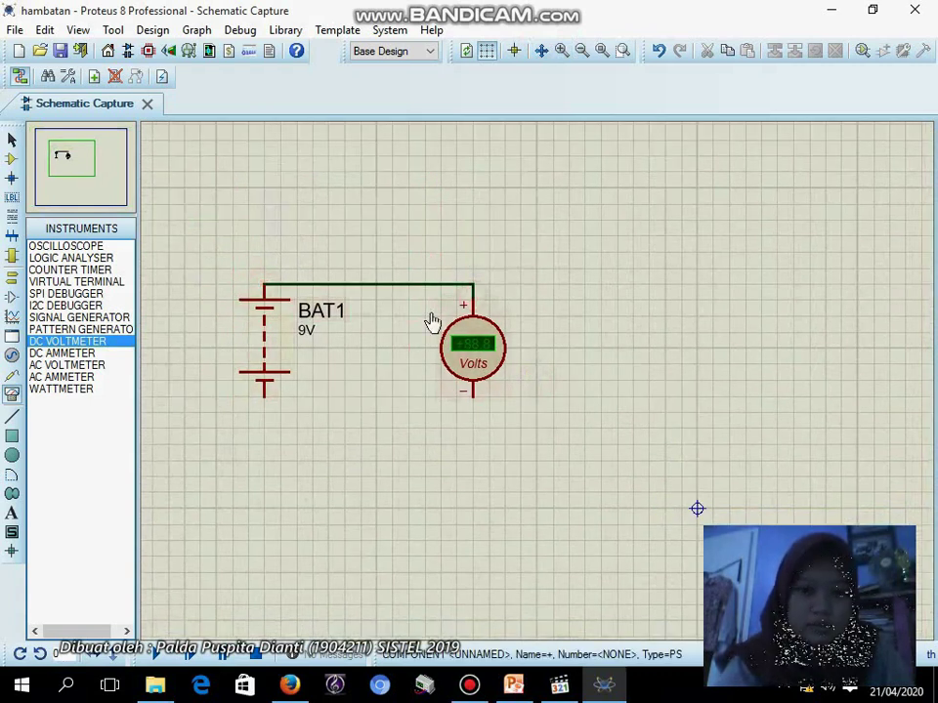
click(264, 396)
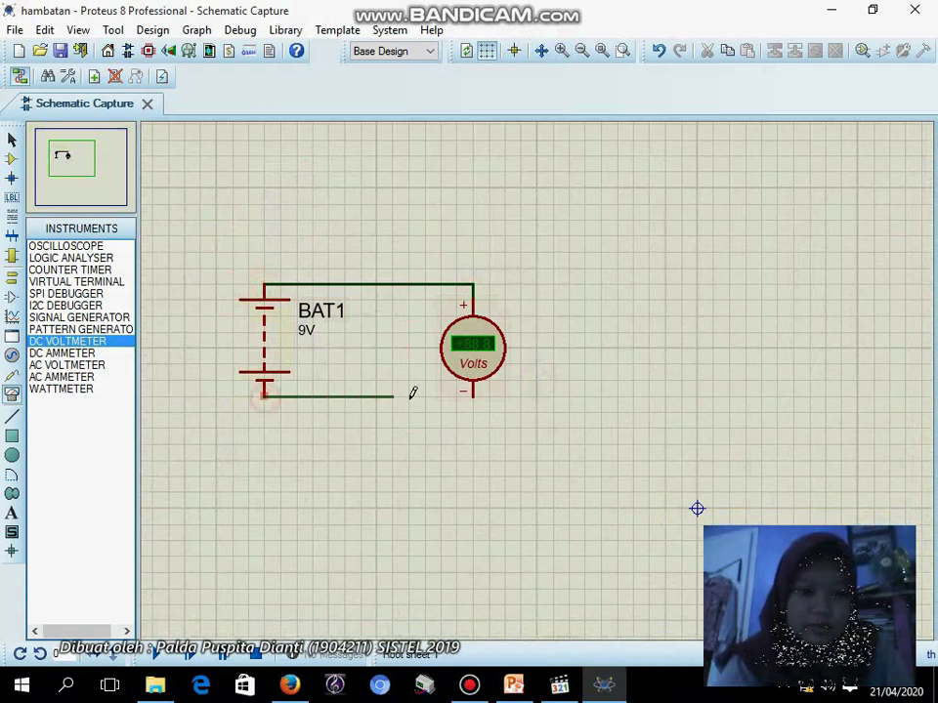
click(472, 391)
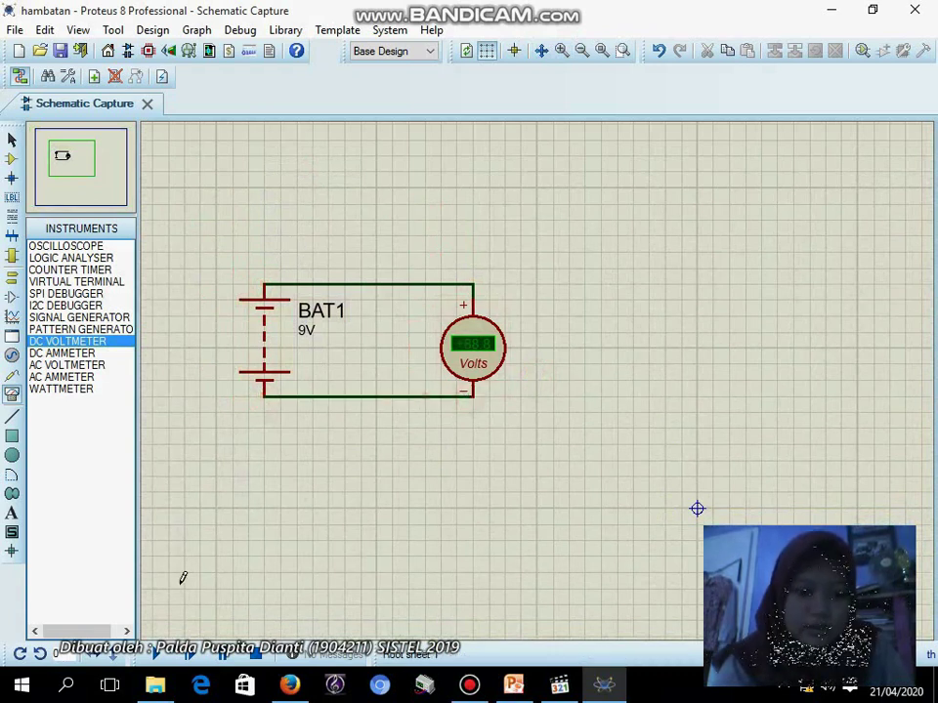
Step: Run the simulation to measure BAT1's voltage, stop it, and delete the whole battery and voltmeter circuit
click(156, 655)
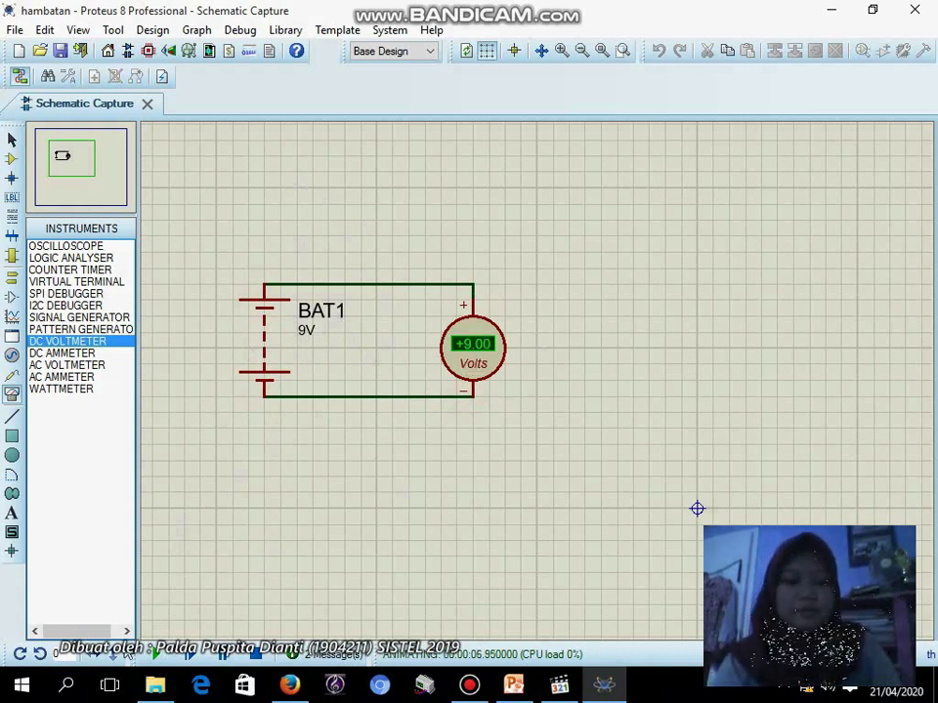
click(258, 655)
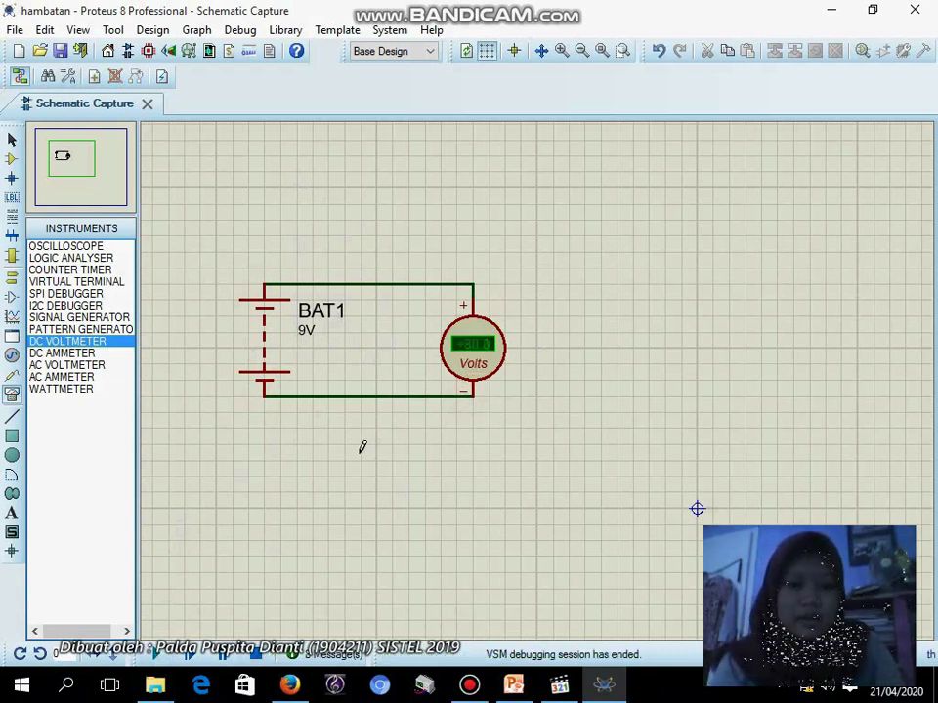
drag(168, 235, 584, 476)
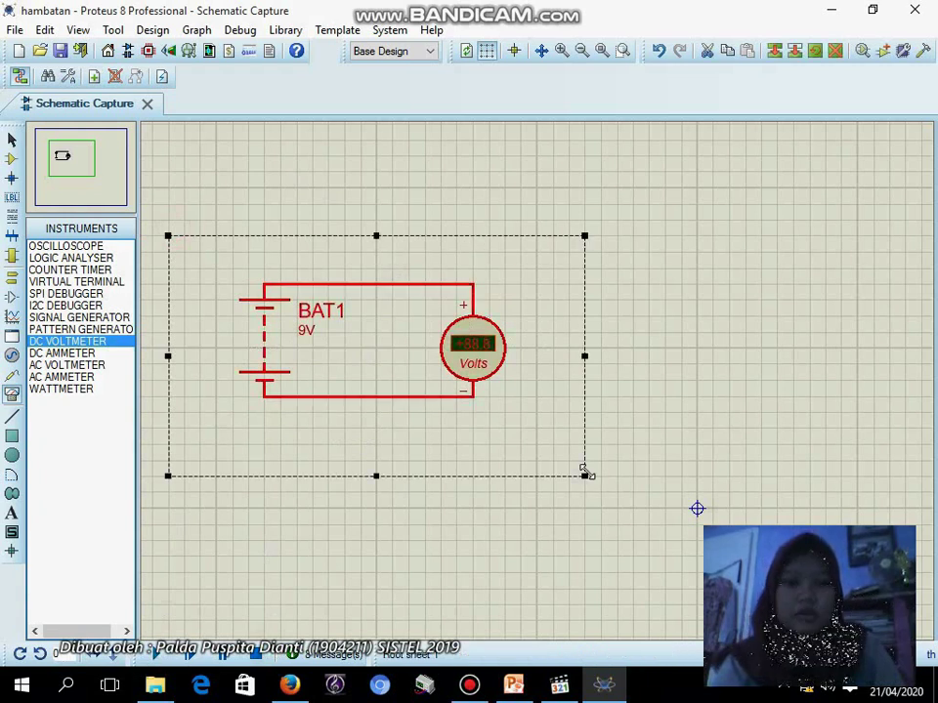
key(Delete)
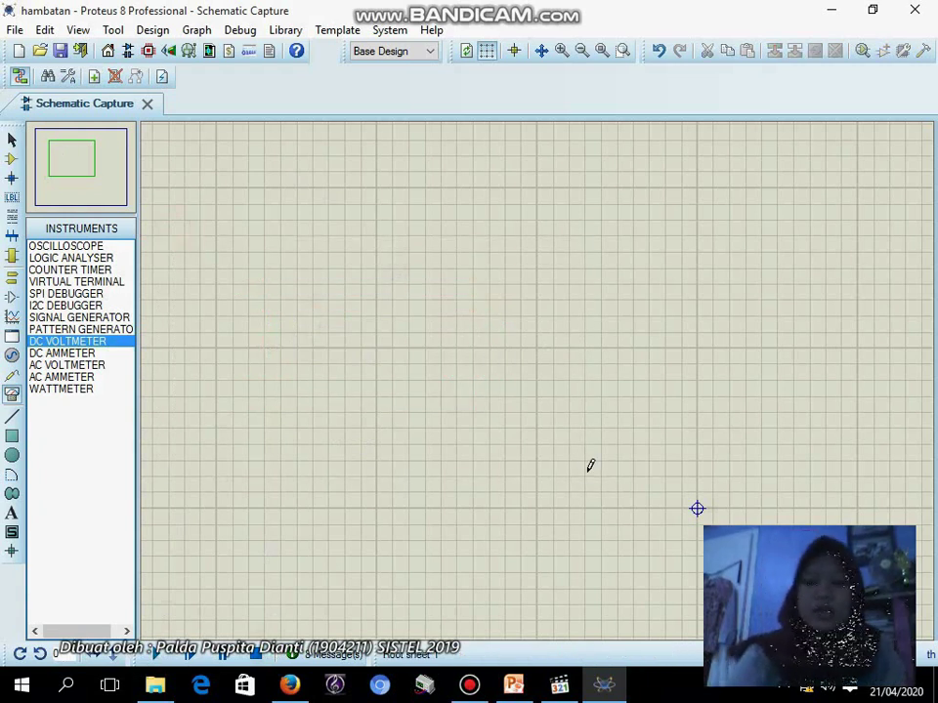
Step: Place three resistors side by side in a horizontal row on the empty sheet
click(10, 160)
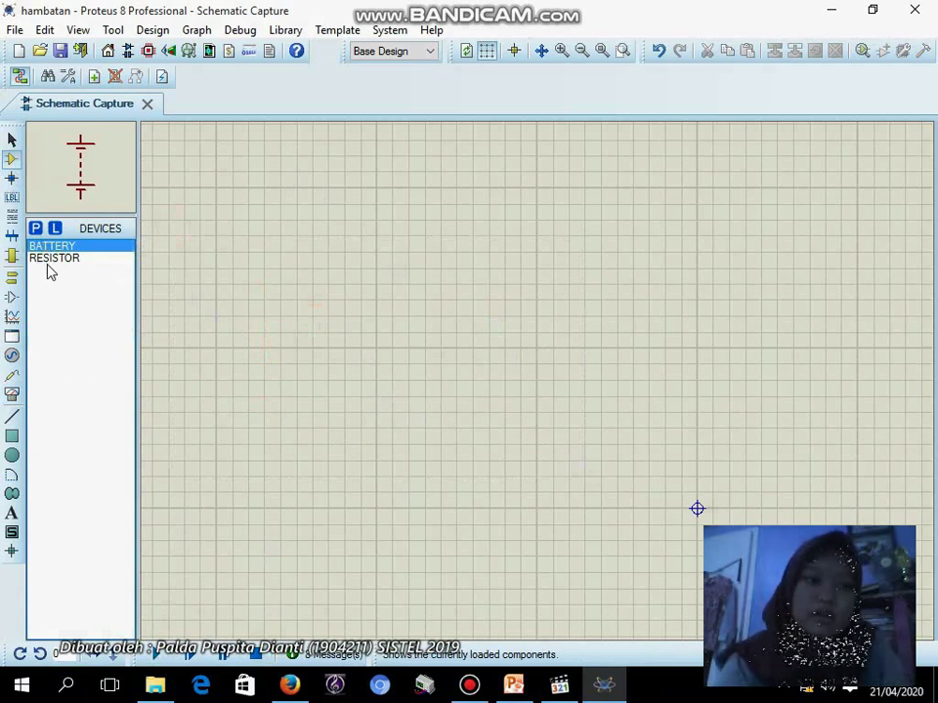
click(54, 258)
click(313, 310)
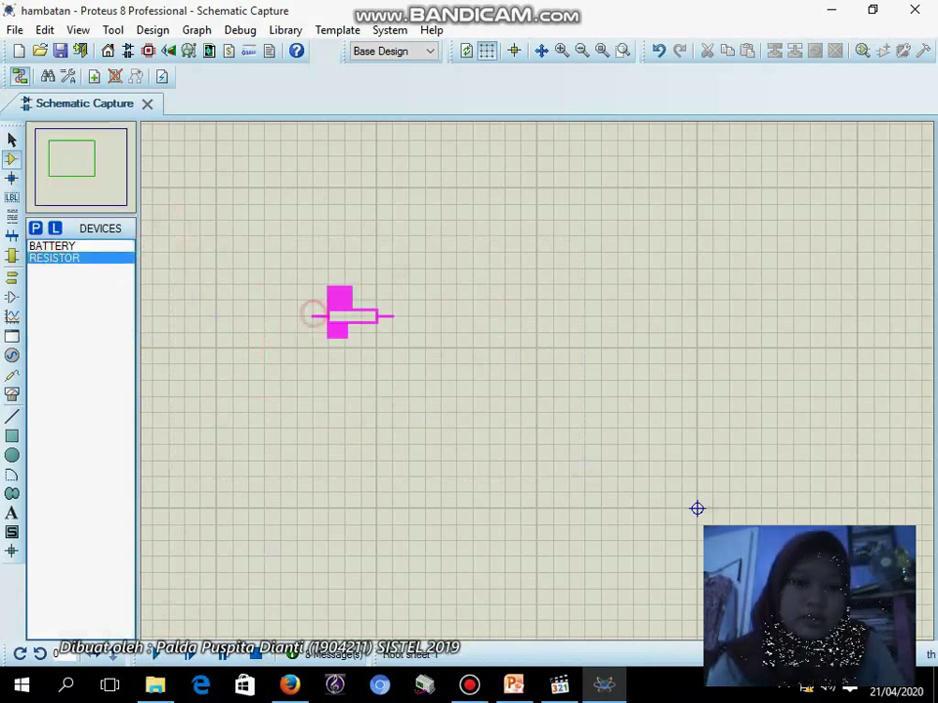
click(396, 313)
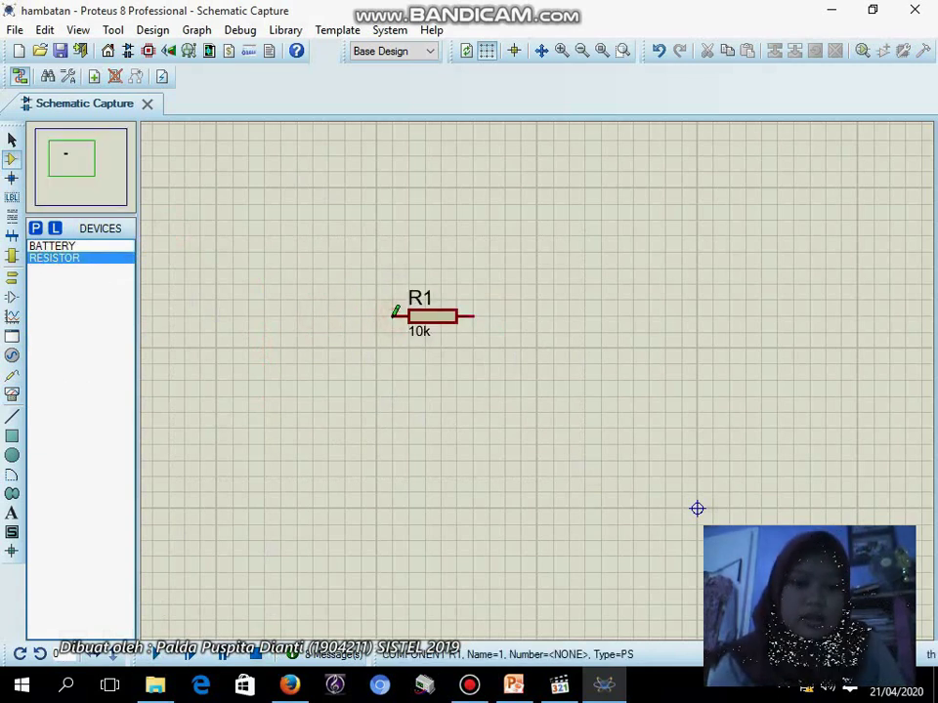
click(543, 317)
click(543, 316)
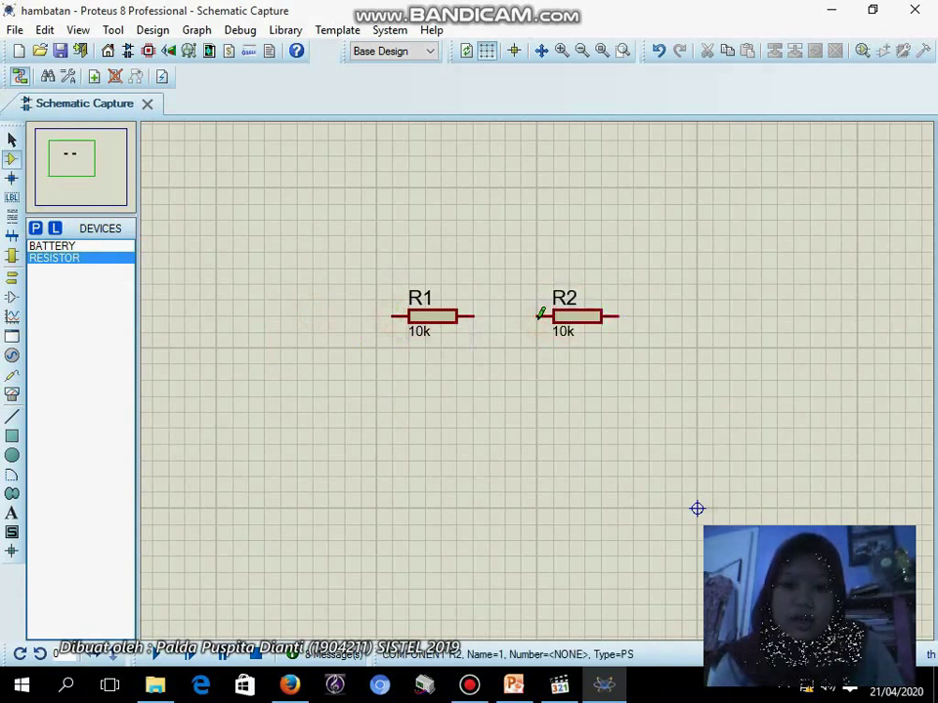
click(690, 313)
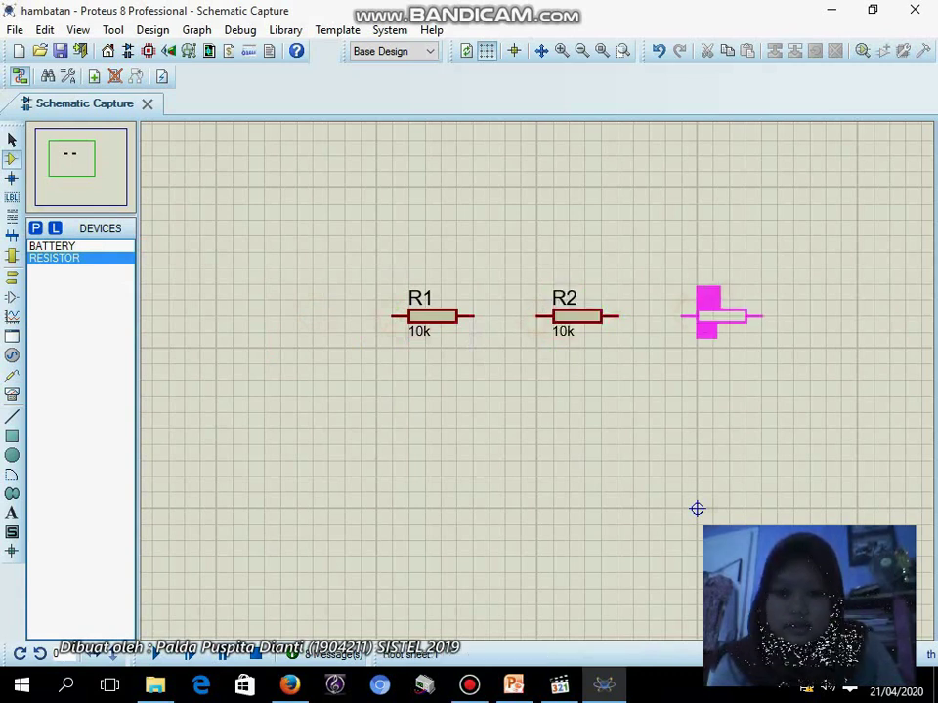
click(693, 313)
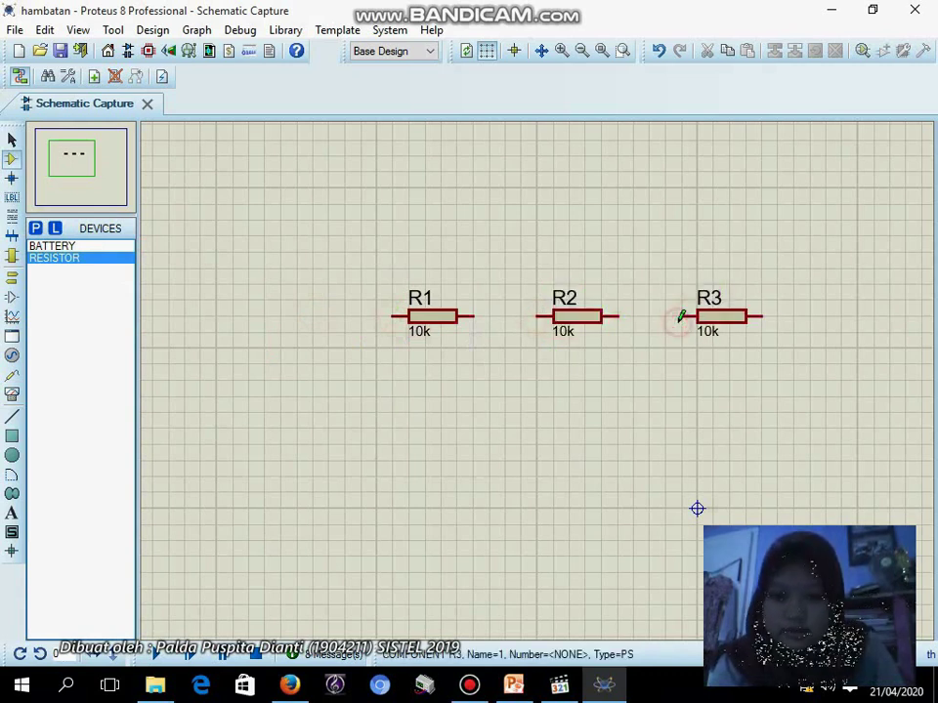
Step: Set the resistor values to 1k2 for R1, 3k9 for R2 and 1k for R3
double_click(416, 340)
text(1k2)
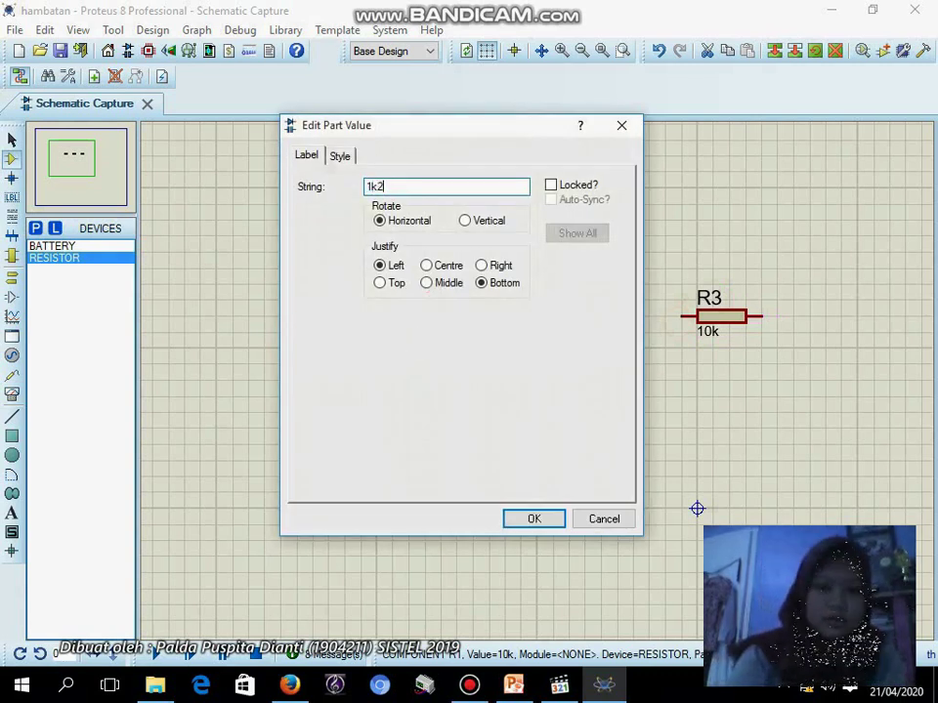
click(527, 520)
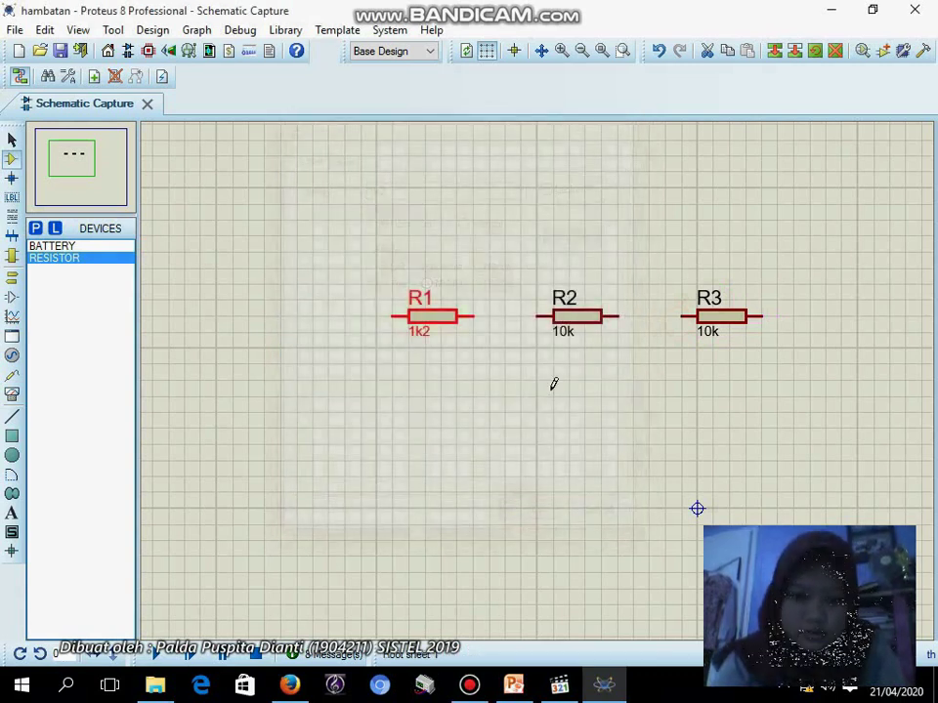
double_click(560, 342)
text(3k9)
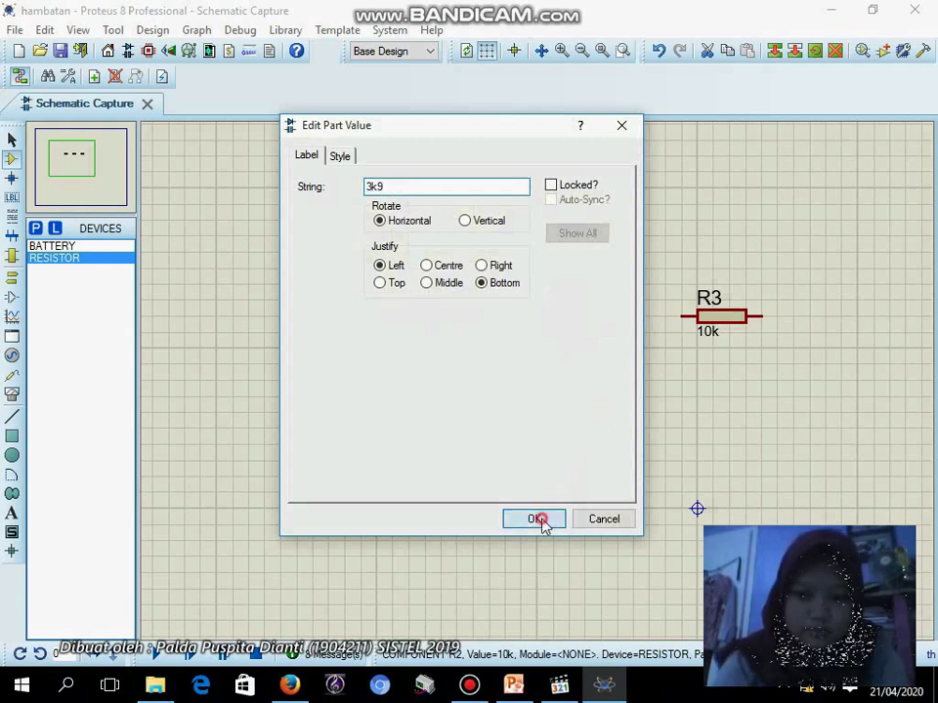
click(545, 519)
double_click(719, 336)
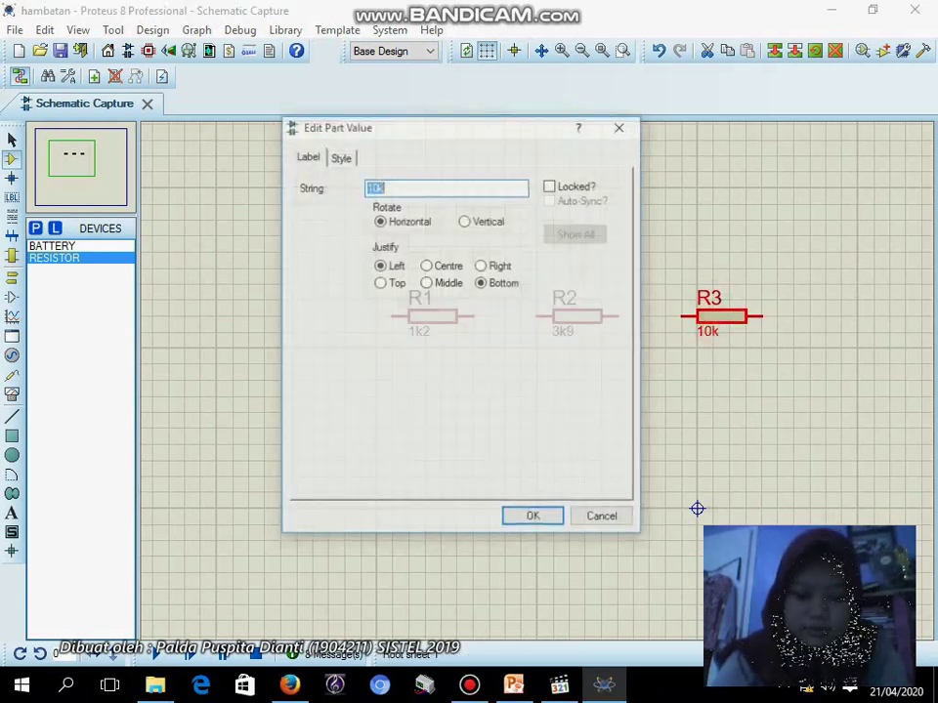
text(1k)
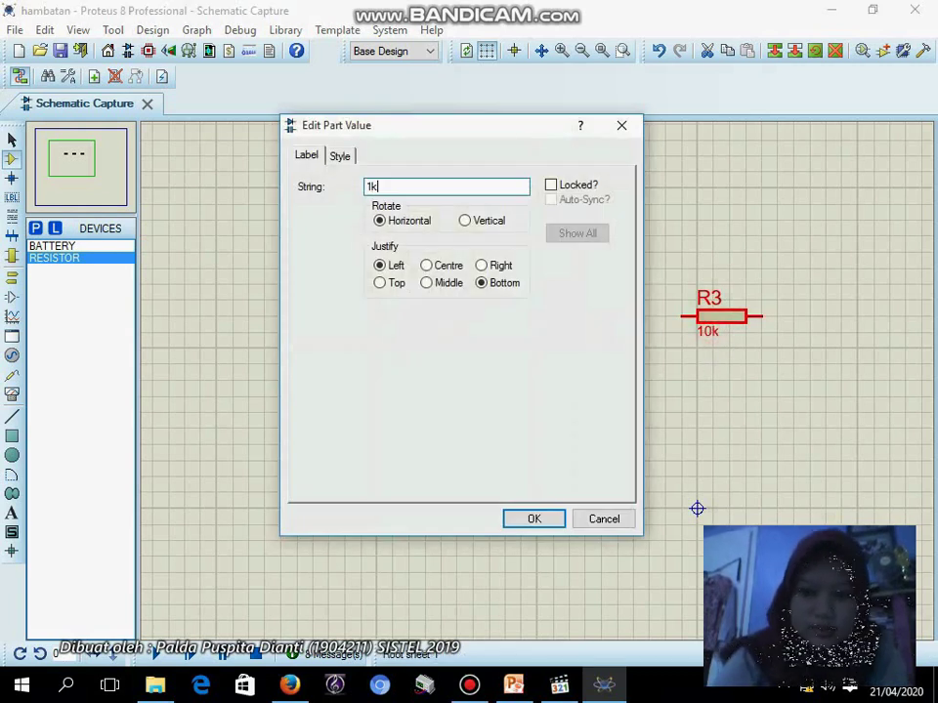
click(539, 519)
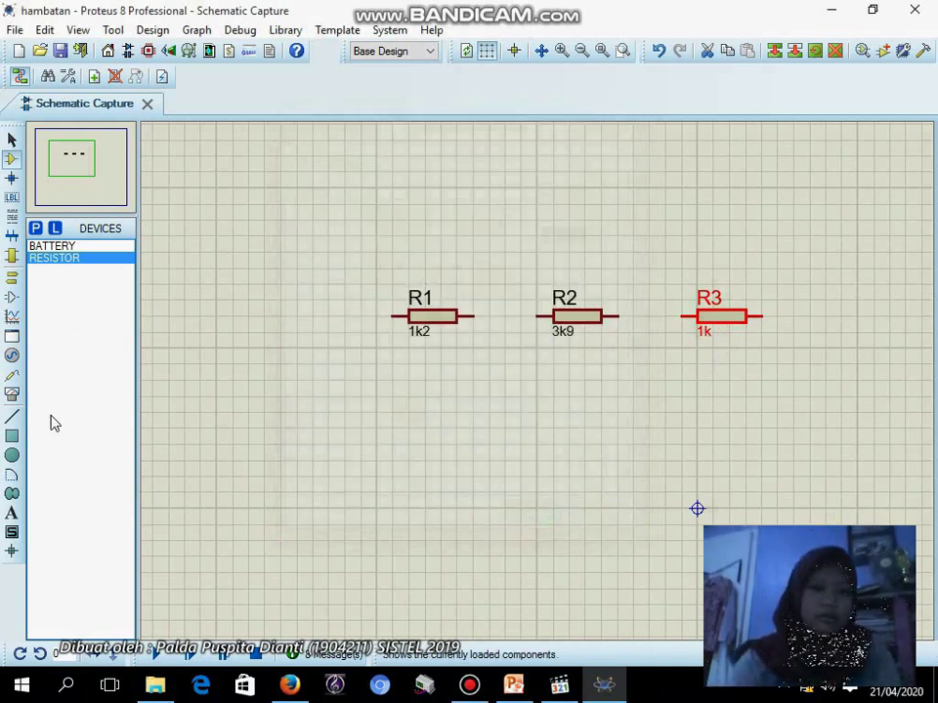
Step: Place three DC voltmeters in a row, one below each of the resistors R1, R2 and R3
click(9, 396)
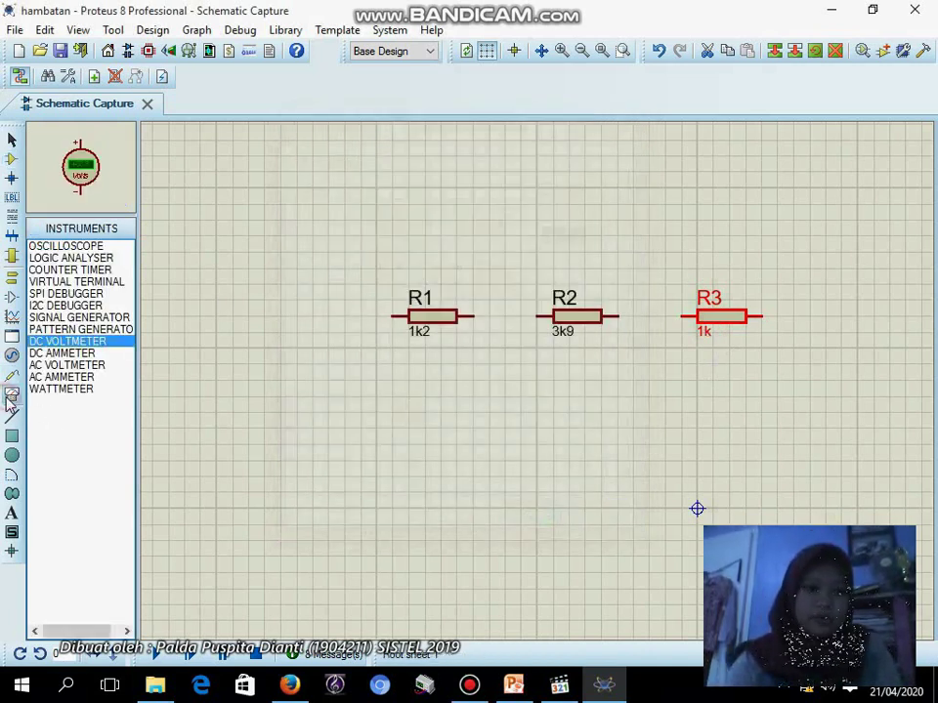
click(87, 341)
click(425, 410)
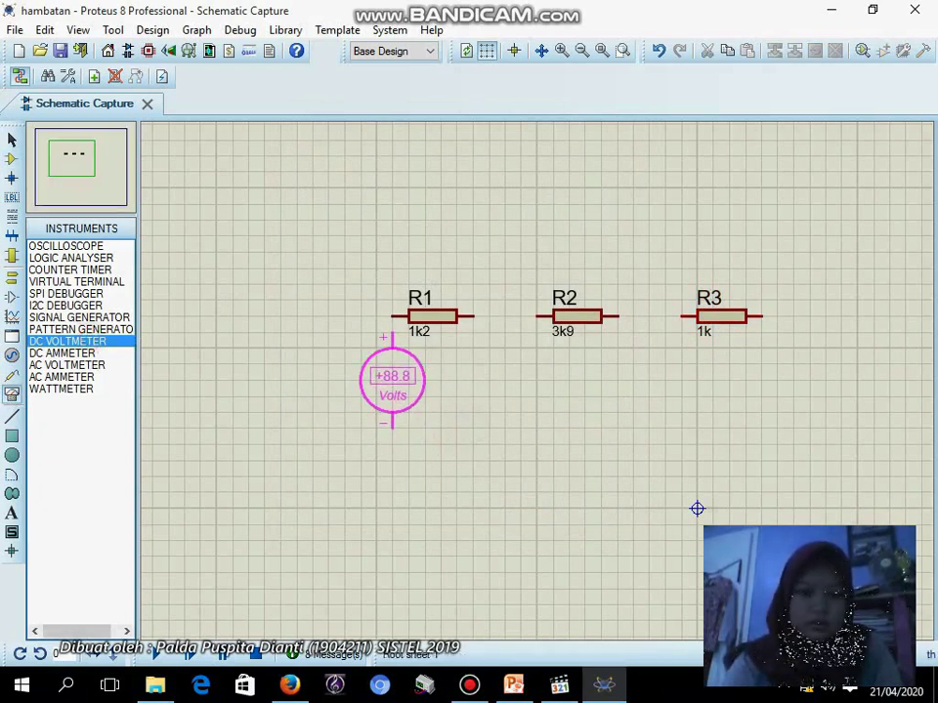
click(392, 395)
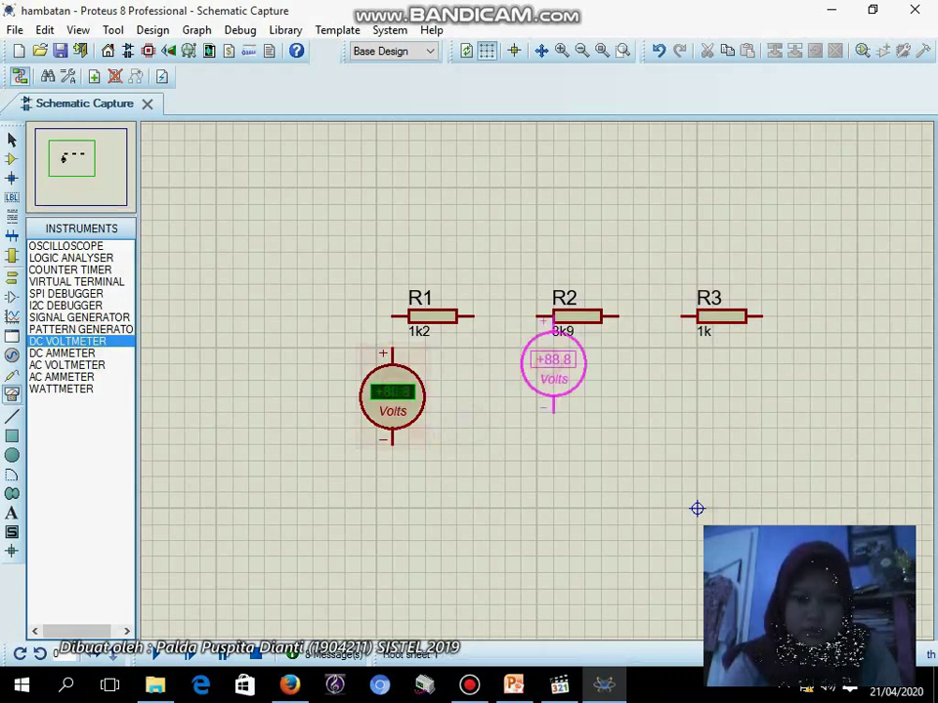
click(537, 396)
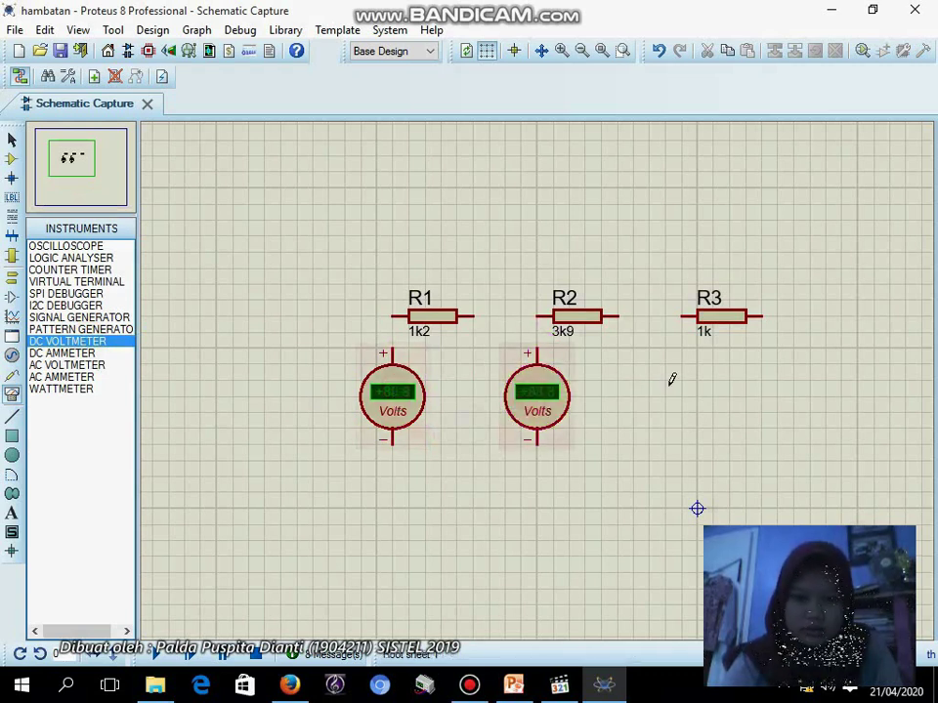
click(682, 396)
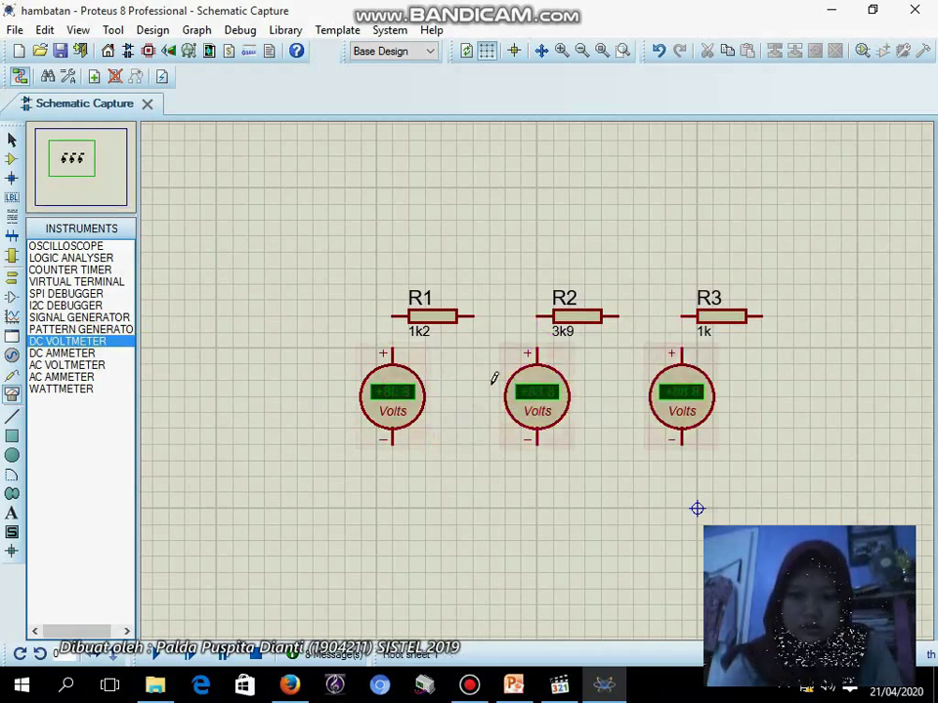
Step: Wire each DC voltmeter across the resistor above it, positive terminal to the resistor's left end and negative terminal to its right end
click(393, 316)
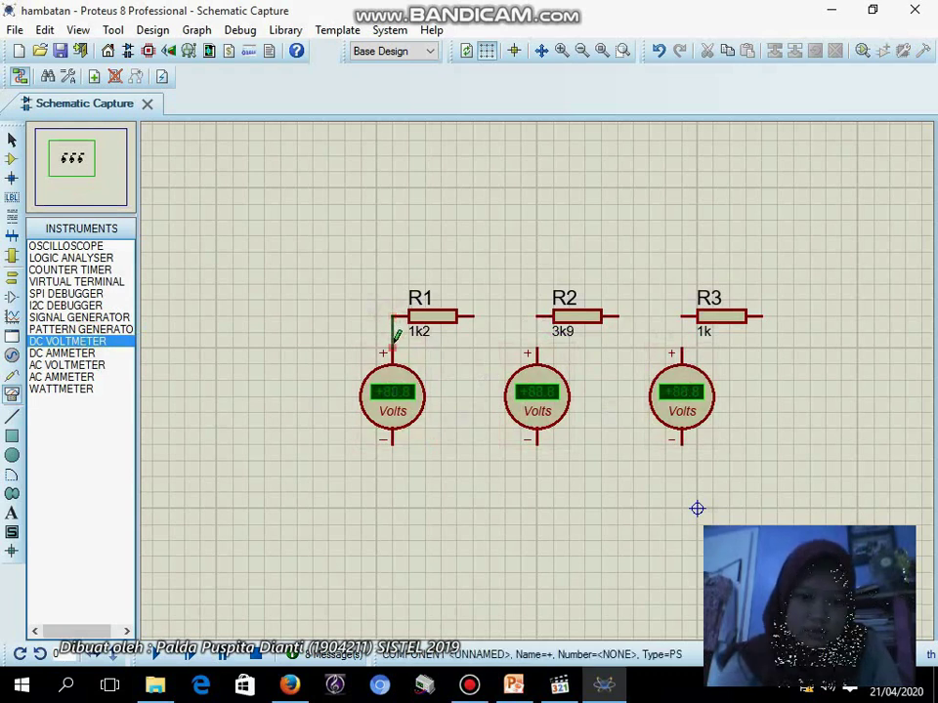
click(392, 349)
click(474, 315)
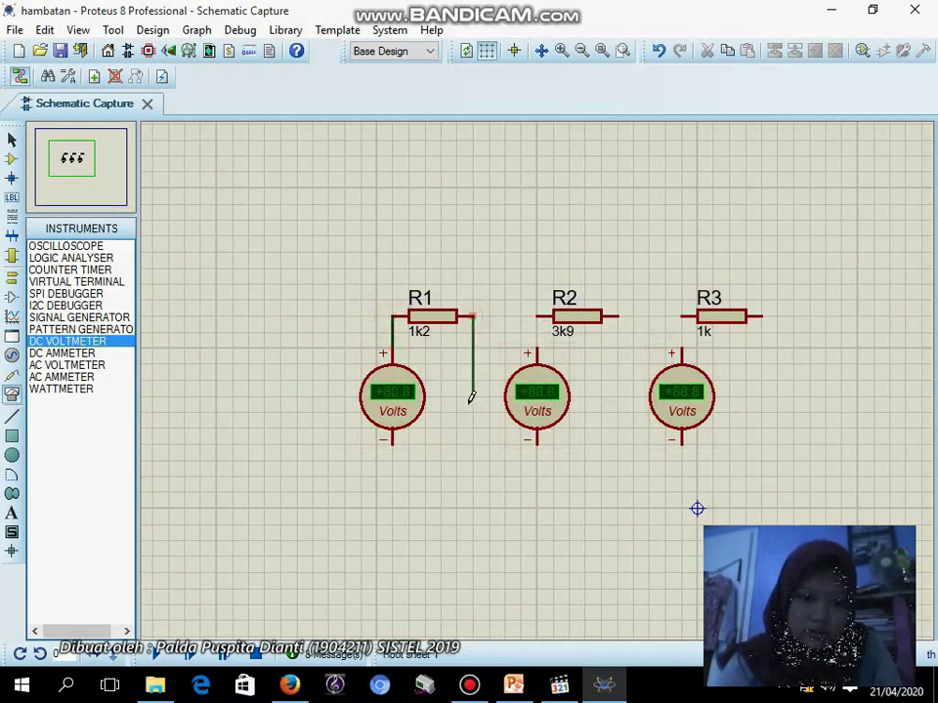
click(397, 440)
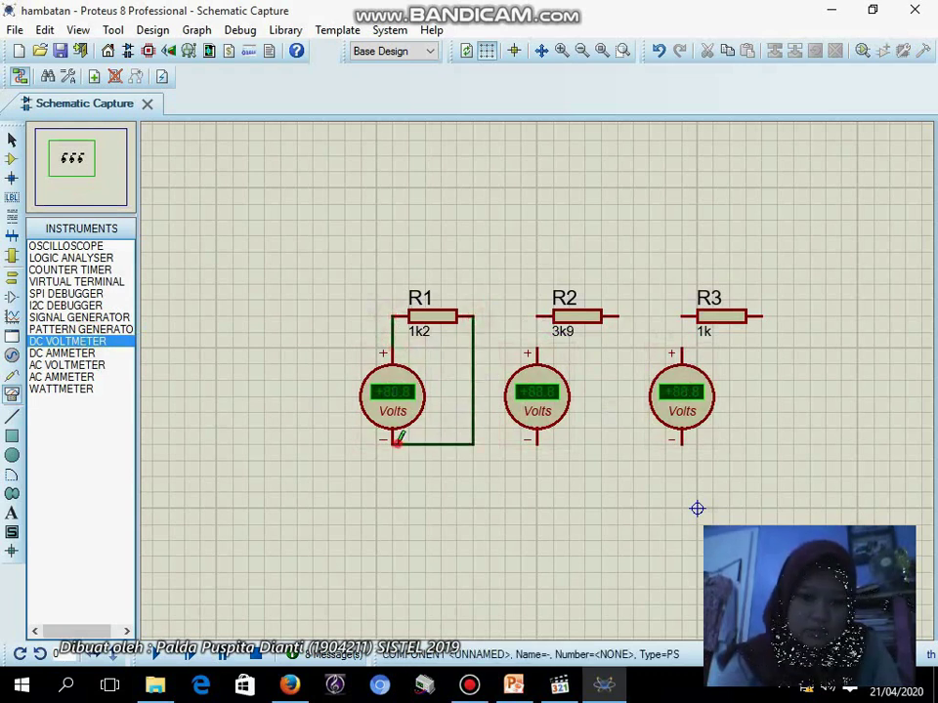
click(538, 315)
click(538, 344)
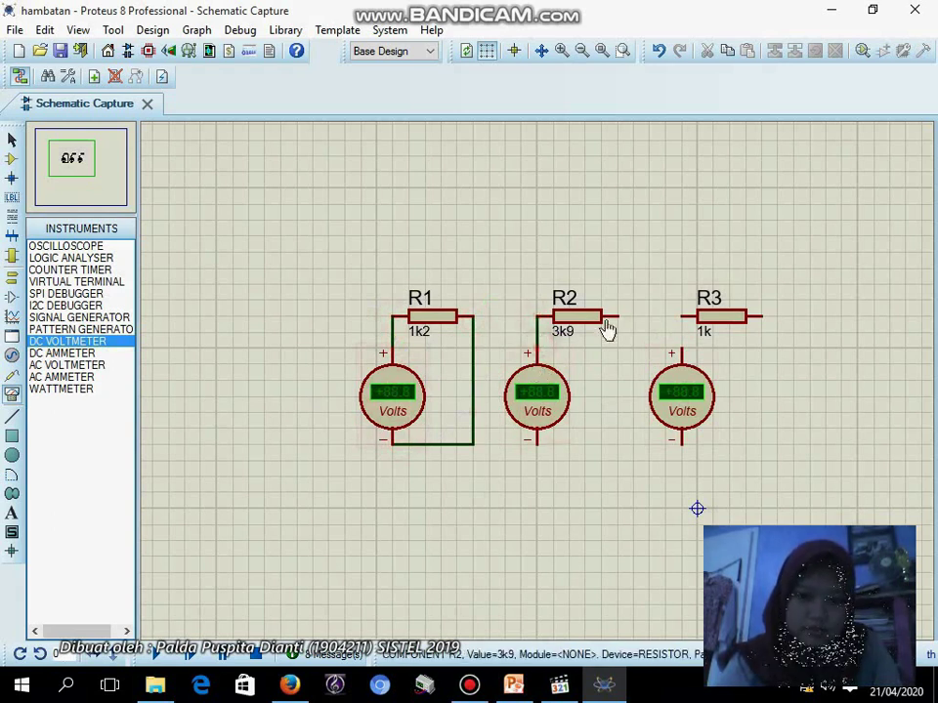
click(617, 316)
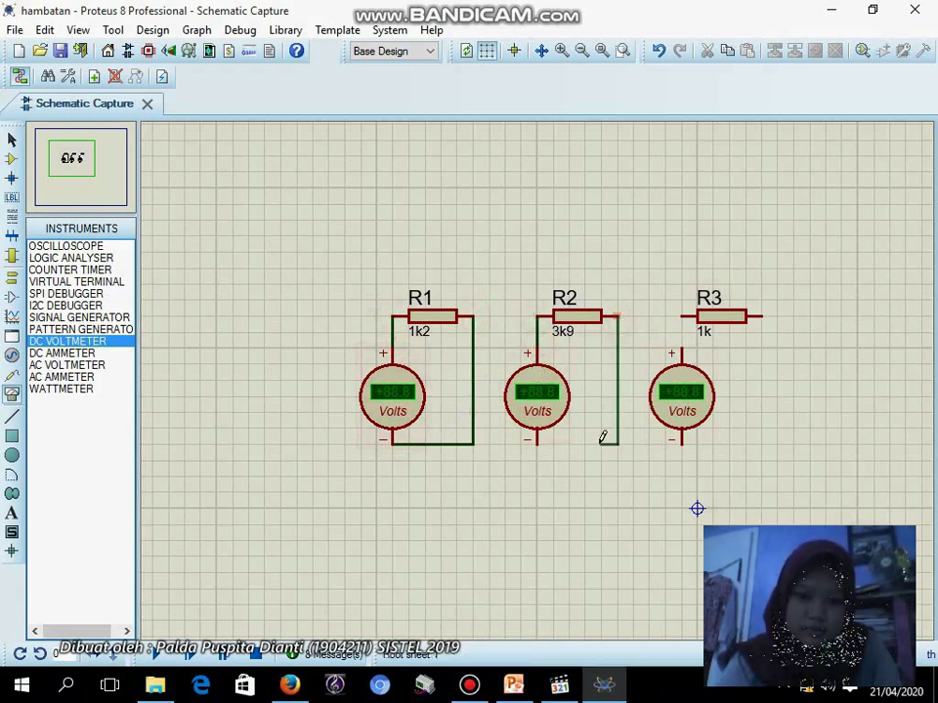
click(538, 445)
click(680, 316)
click(681, 349)
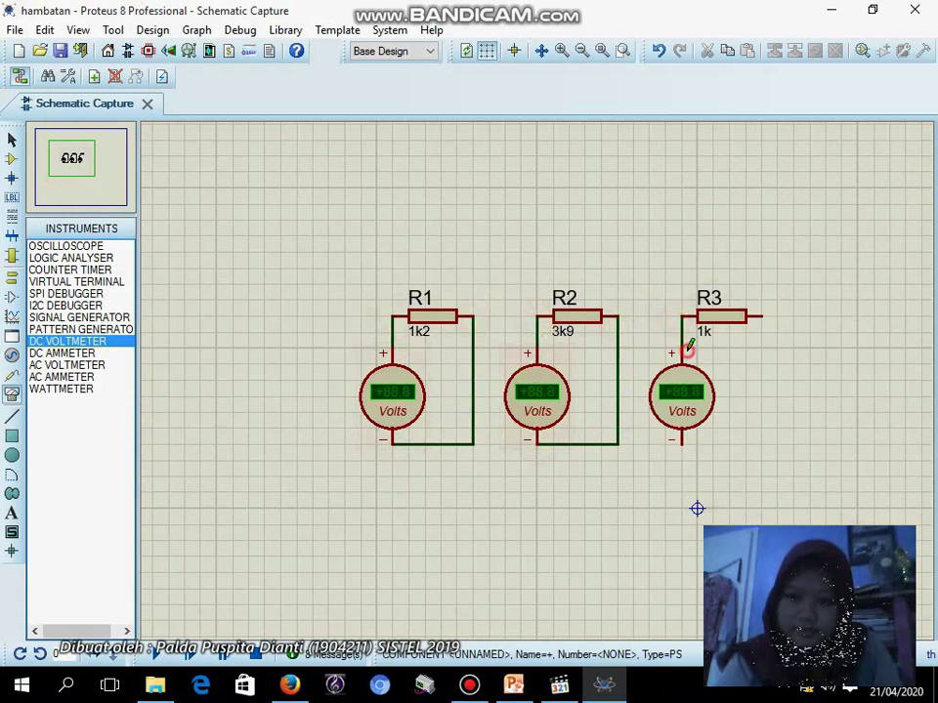
click(761, 315)
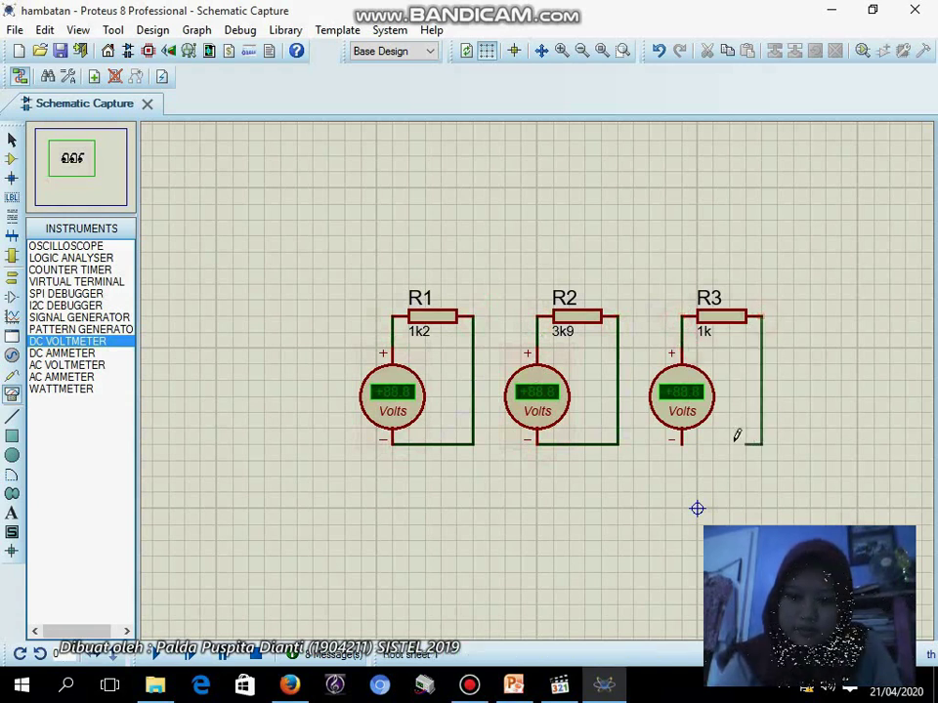
click(682, 445)
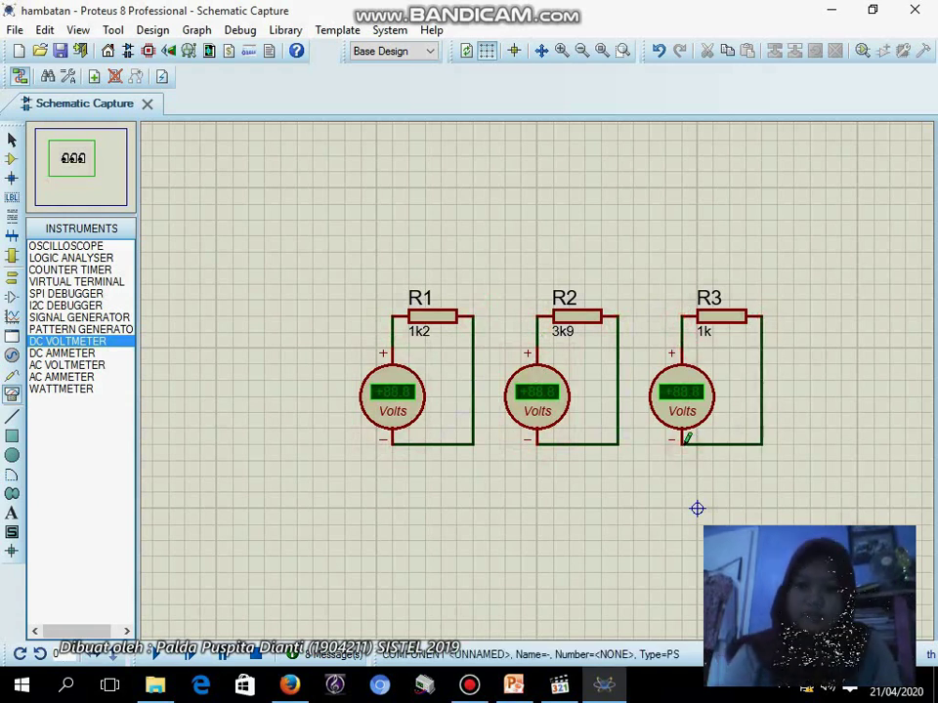
Step: Wire the three resistors in series, connecting R1's right end to R2 and R2's right end to R3
click(474, 318)
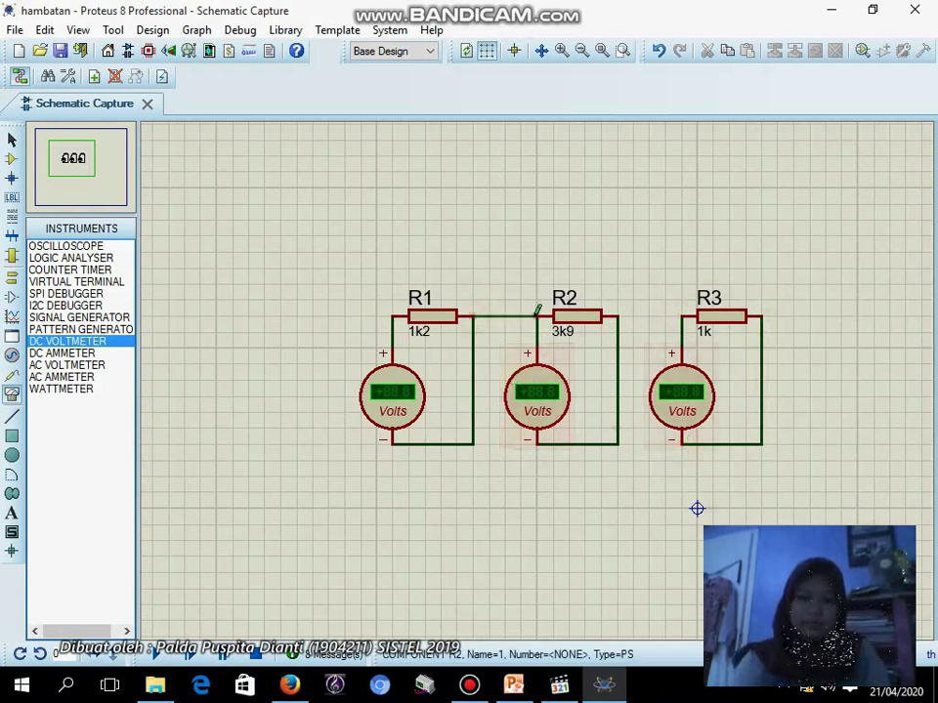
click(536, 316)
click(619, 316)
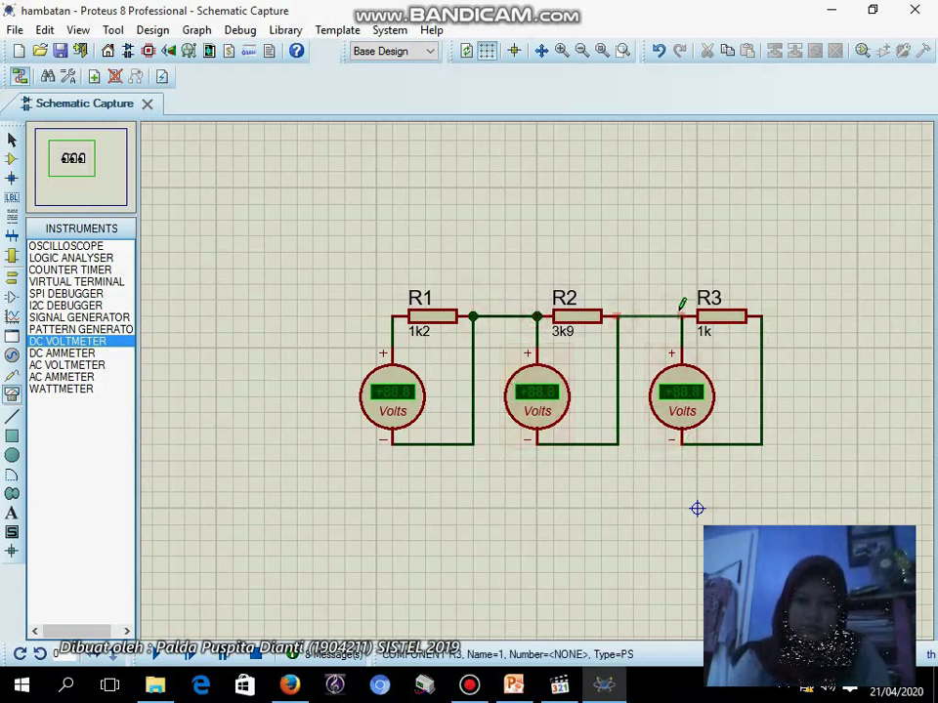
click(681, 317)
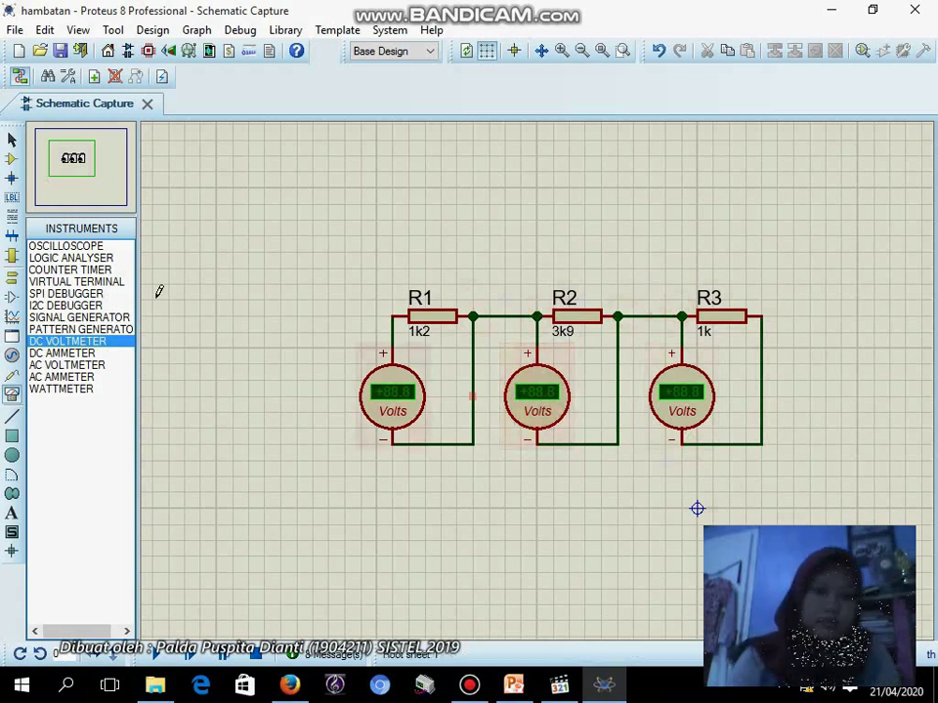
Step: Place a battery on the sheet to the left of R1 and its voltmeter
click(12, 159)
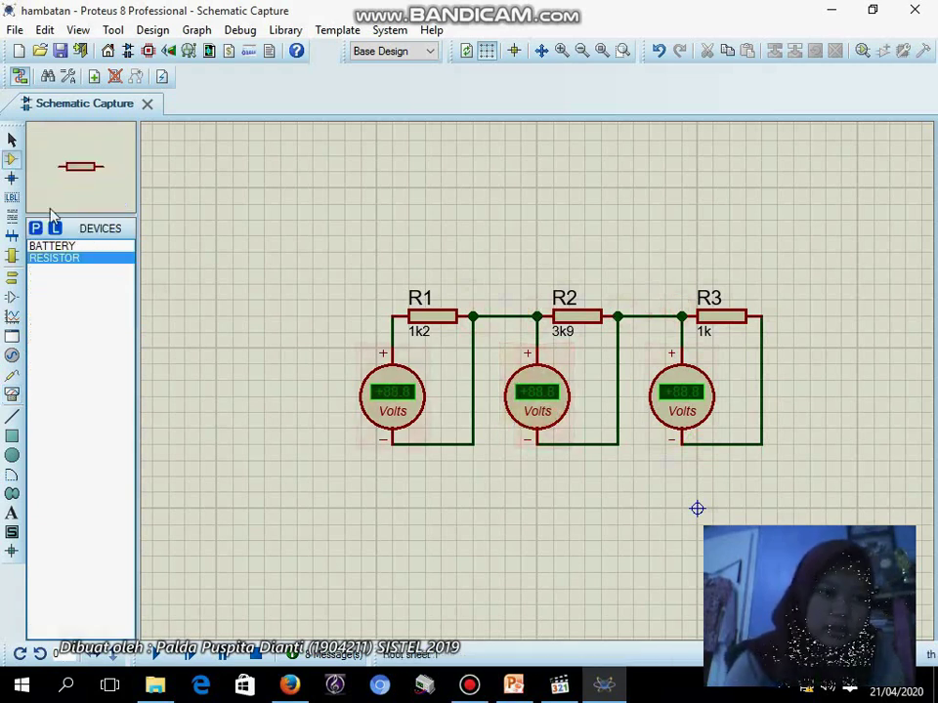
click(54, 246)
click(310, 265)
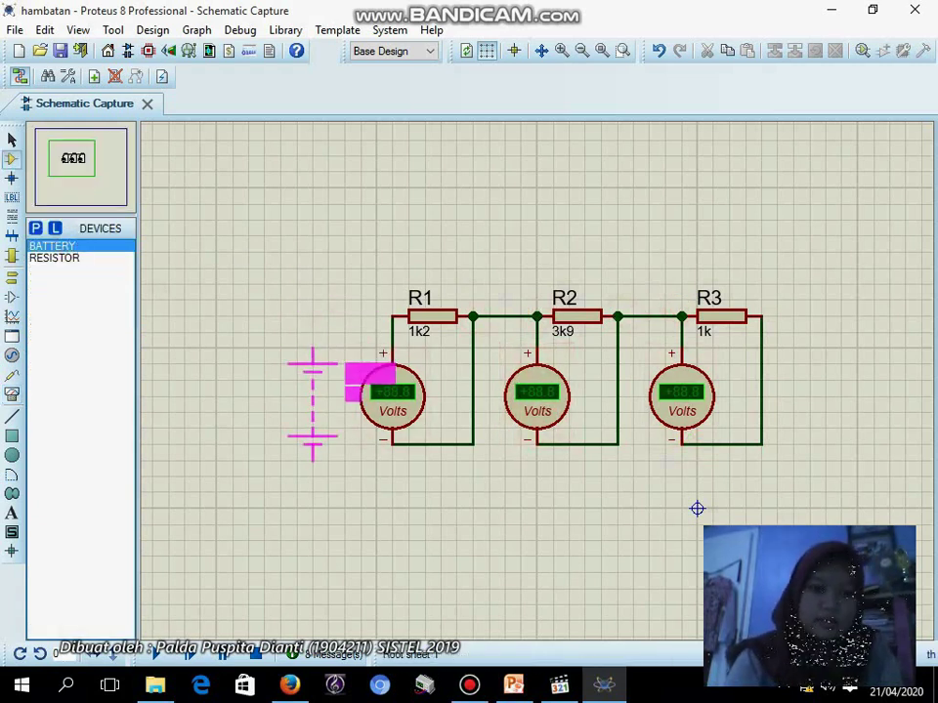
click(314, 369)
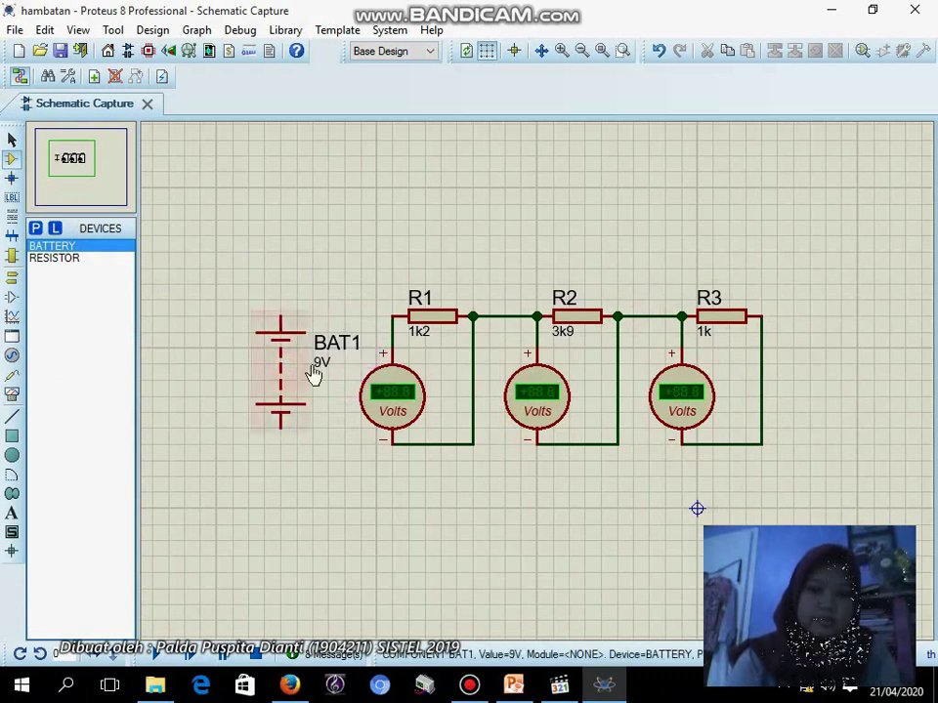
Step: Wire the battery's positive terminal to R1's left end and its negative terminal to the lower right corner of R3's voltmeter loop
click(285, 312)
click(391, 311)
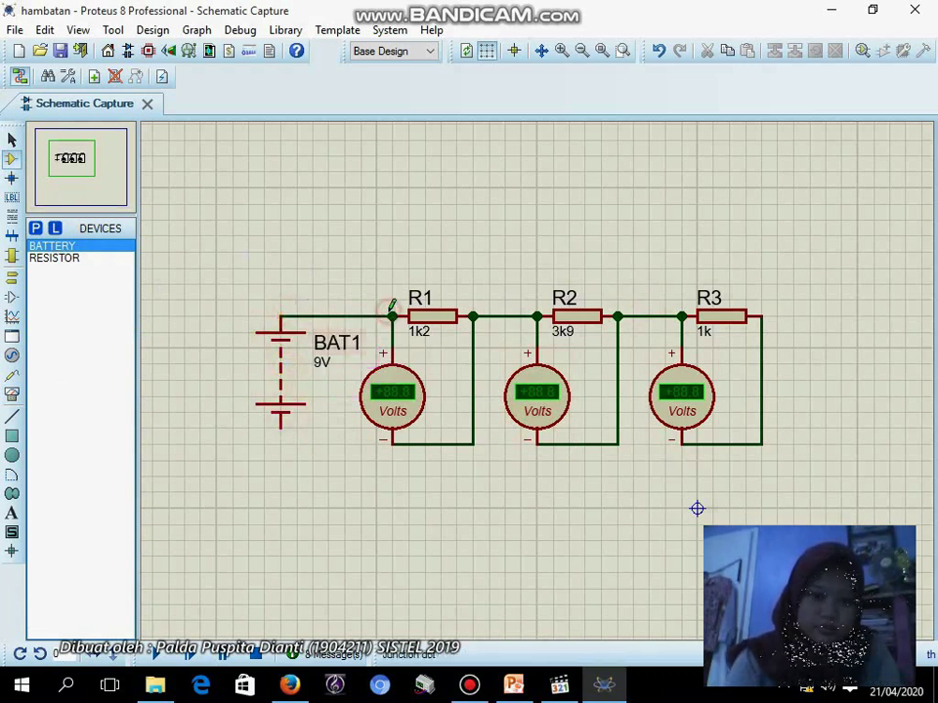
click(280, 428)
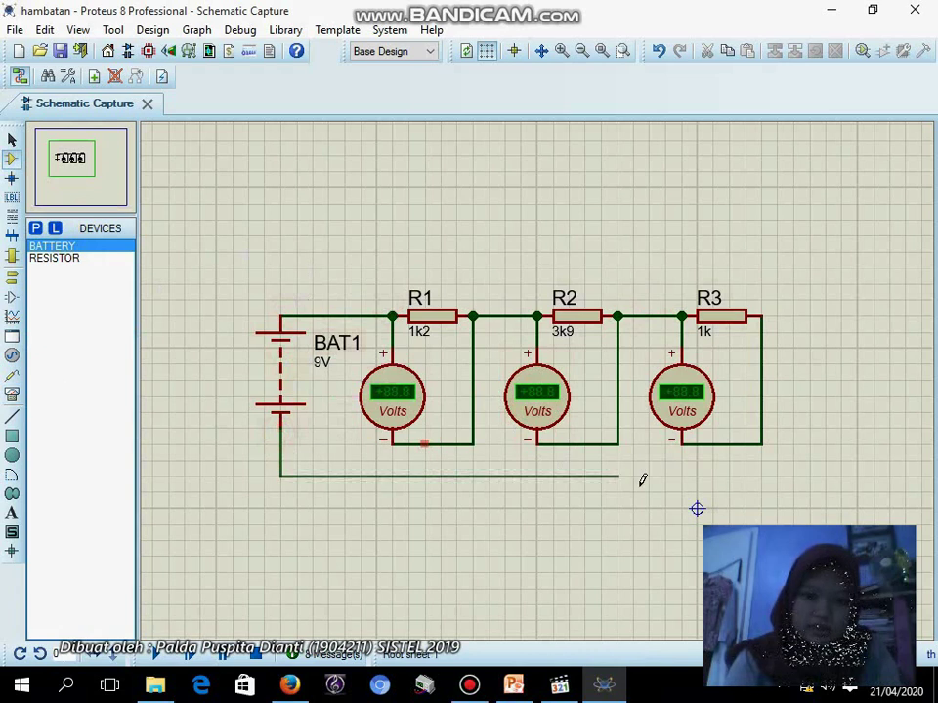
click(763, 458)
click(763, 445)
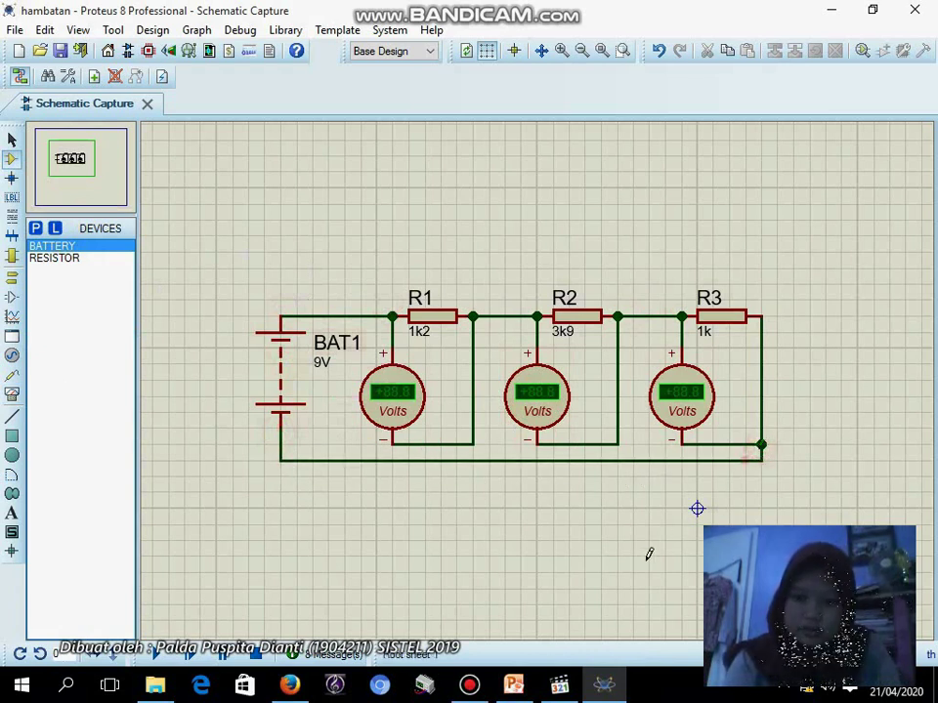
Step: Run the simulation to measure the voltages across R1, R2 and R3, and stop it
click(159, 651)
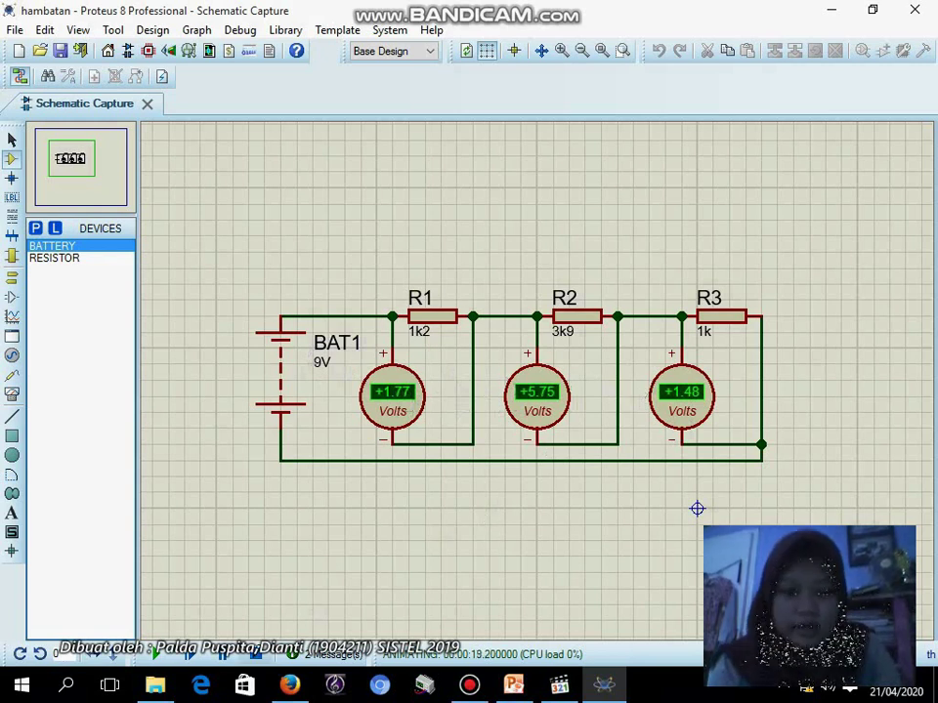
key(shift+Pause)
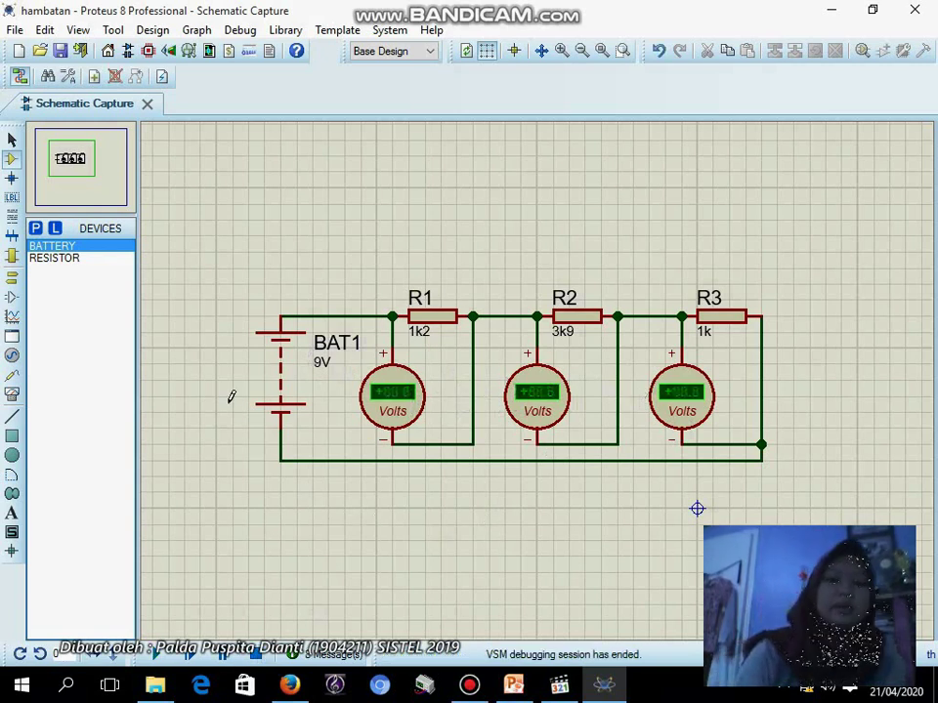
Step: Delete the whole battery, resistor and voltmeter circuit and close Proteus, declining to save changes at the final prompt
drag(200, 252, 823, 538)
key(Delete)
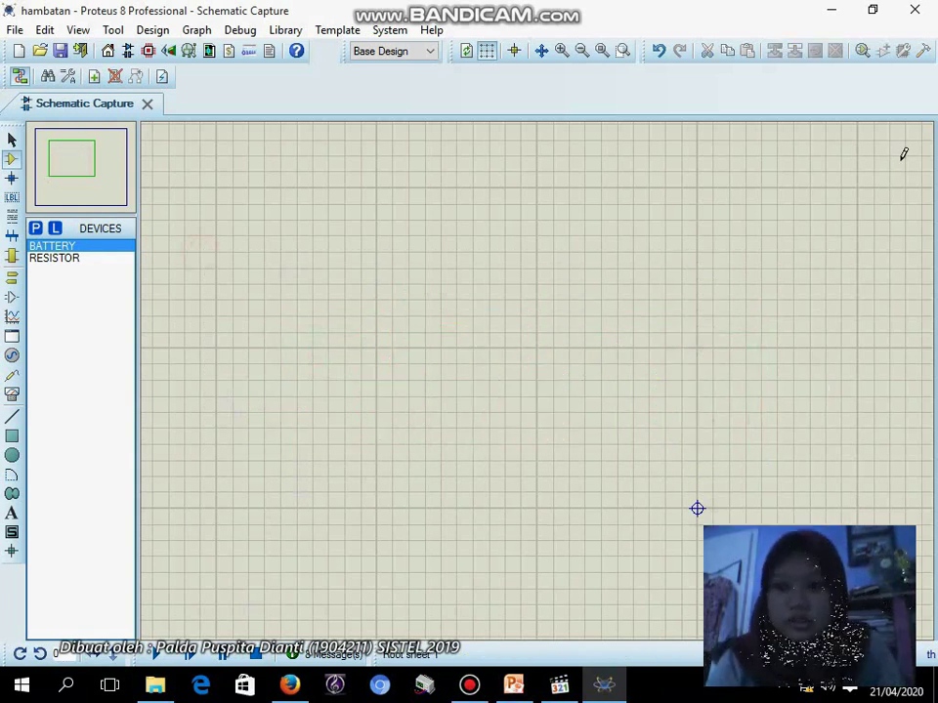
click(914, 10)
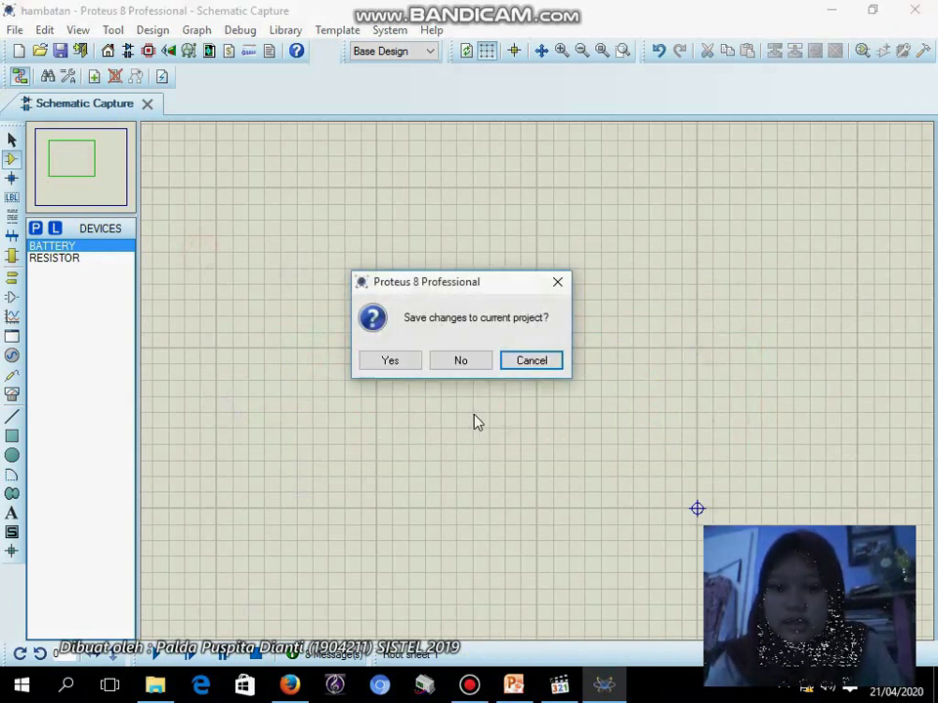
click(386, 360)
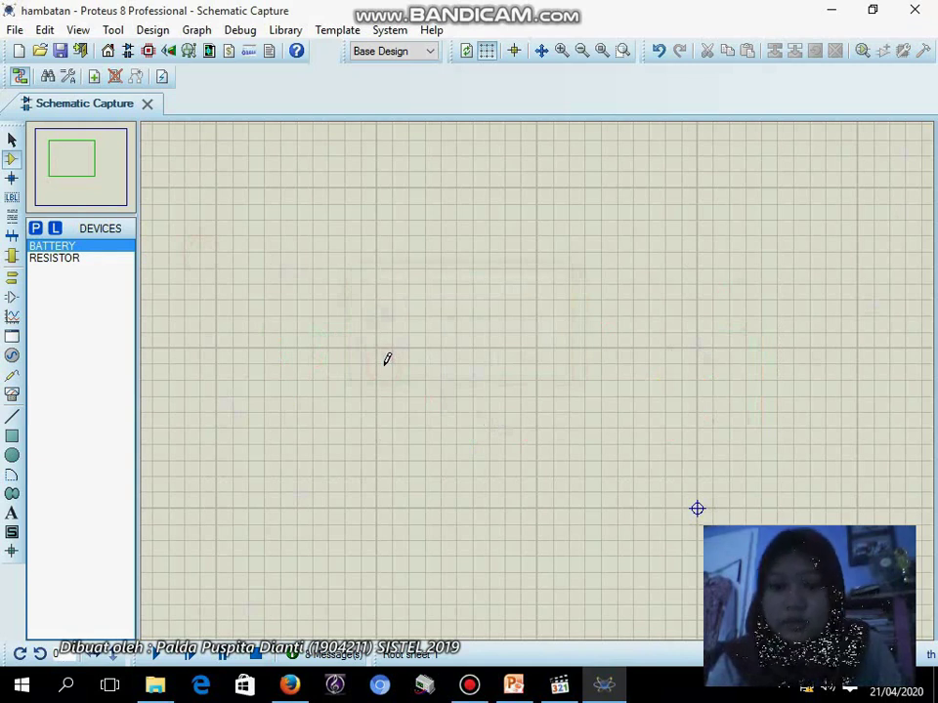
click(929, 8)
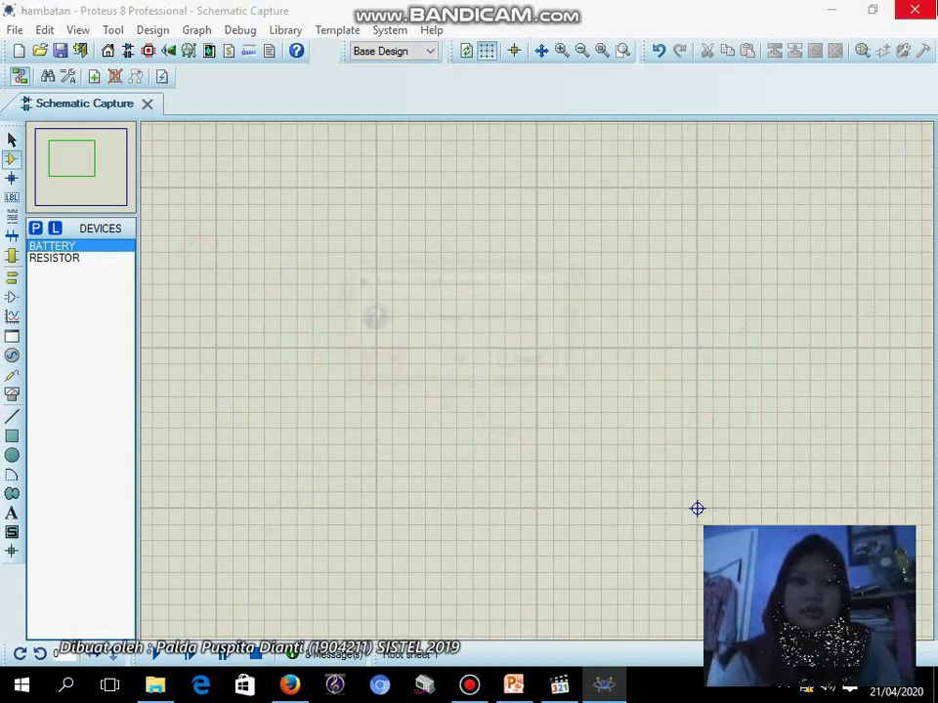
click(465, 361)
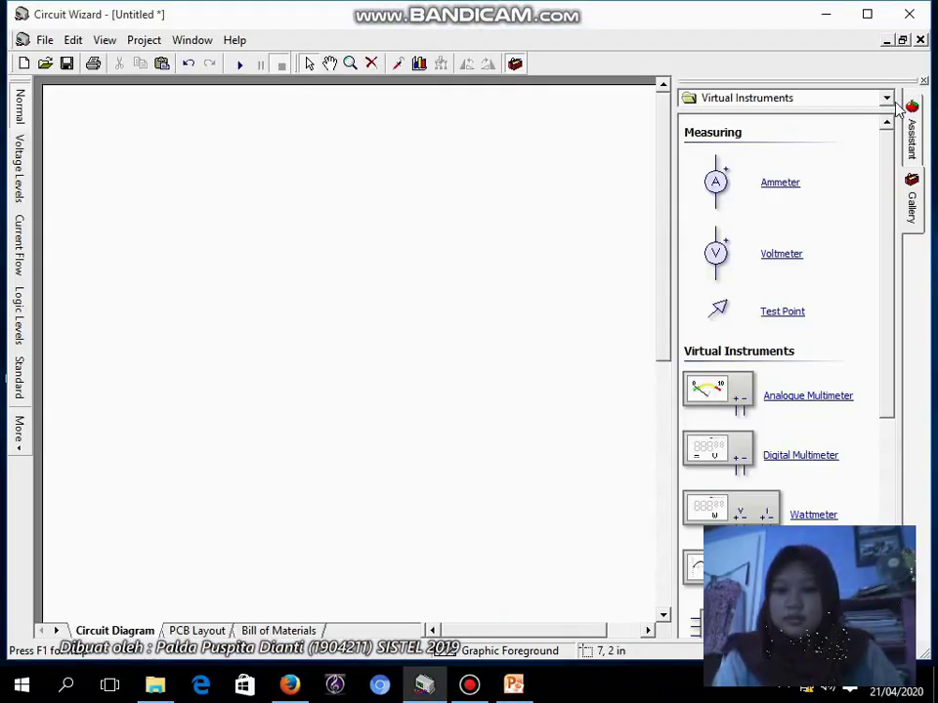
Step: In Circuit Wizard, place a resistor from the Resistors gallery near the middle of the blank sheet and rotate it left
click(887, 97)
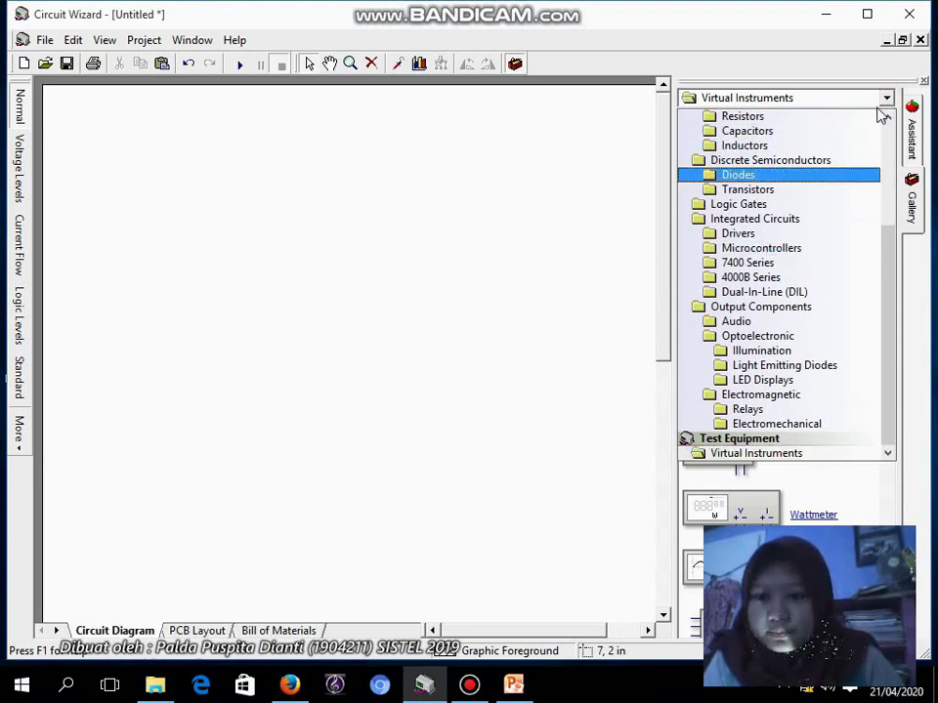
click(875, 117)
drag(716, 200, 363, 302)
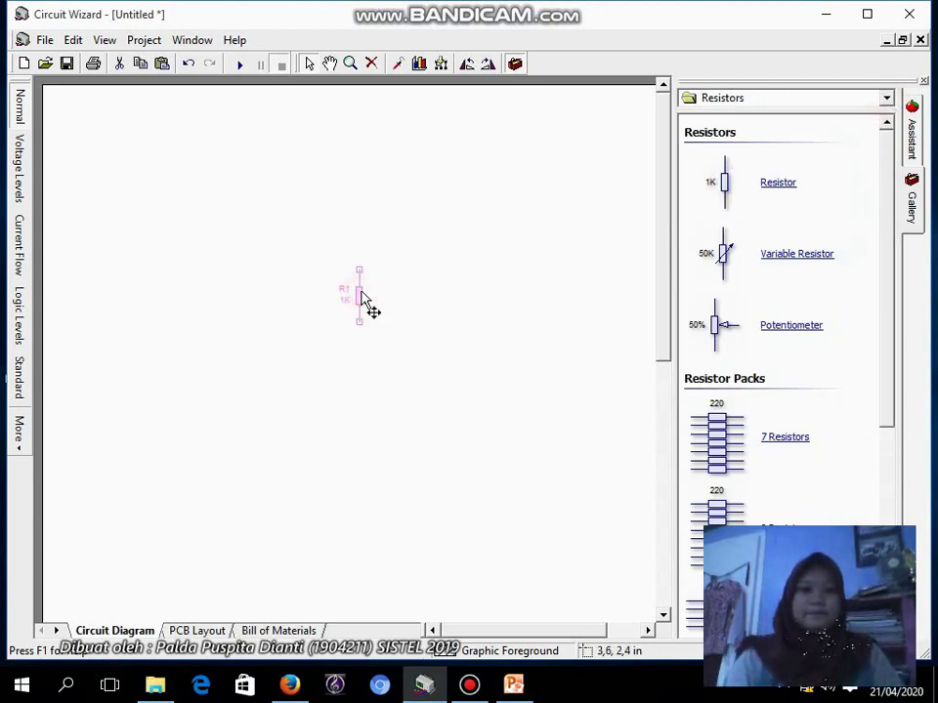
right_click(363, 301)
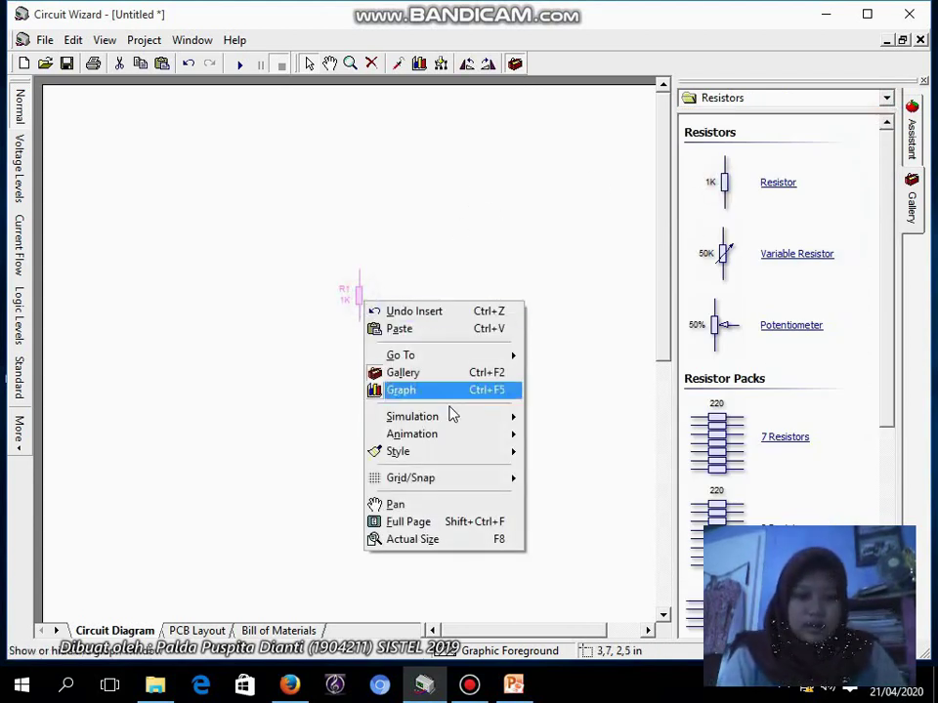
click(343, 260)
right_click(359, 294)
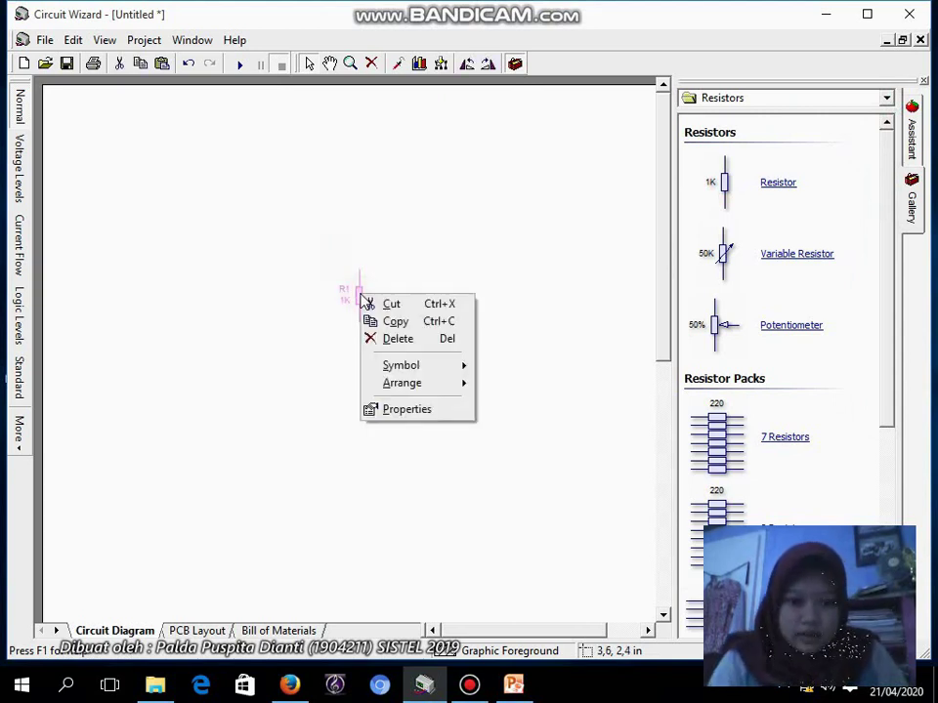
mouse_move(448, 385)
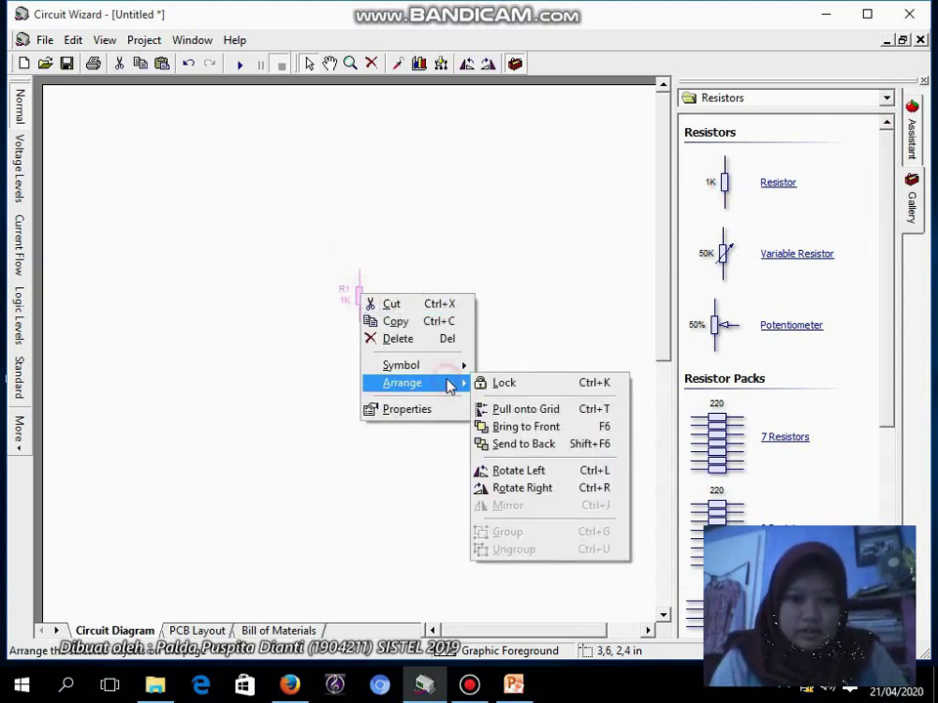
click(526, 471)
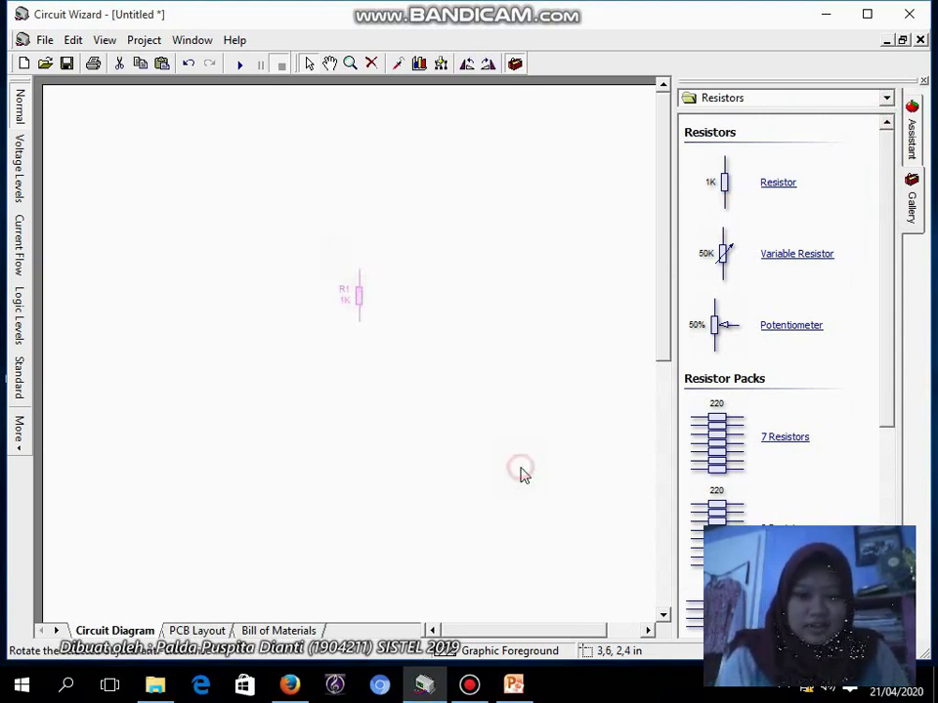
Step: Copy resistor R1 and paste two duplicates, one below and to its right, the other farther right on R1's level
right_click(363, 303)
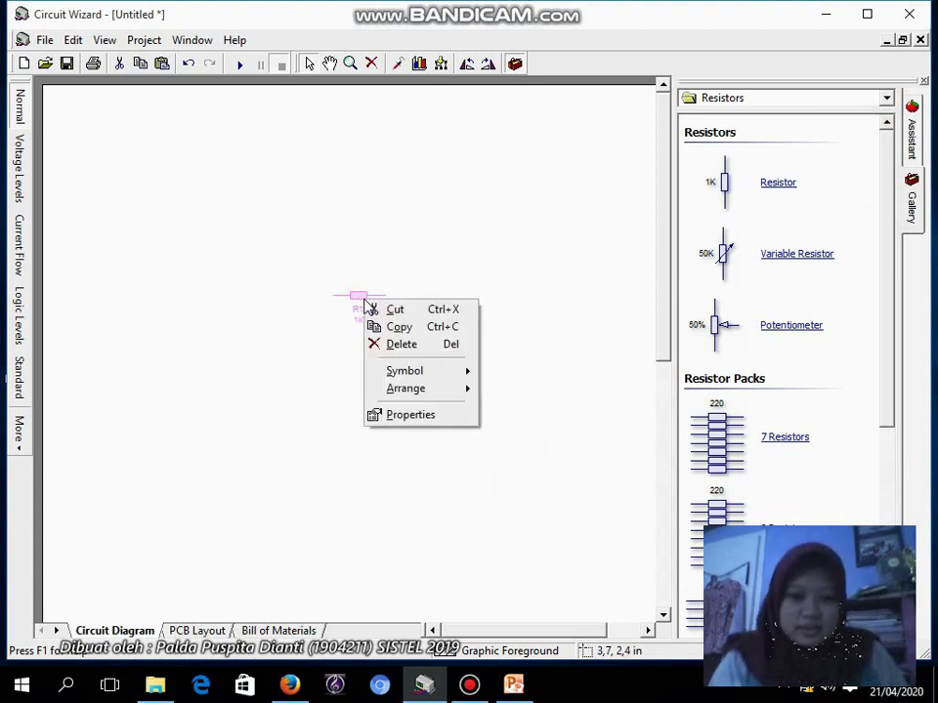
click(425, 327)
right_click(422, 327)
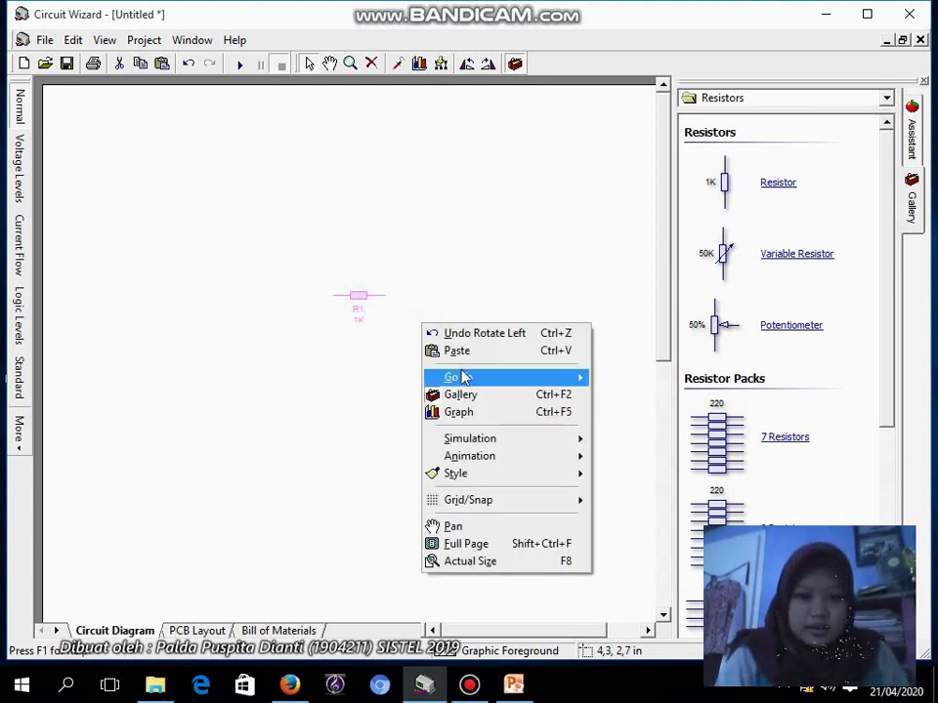
click(458, 351)
click(462, 357)
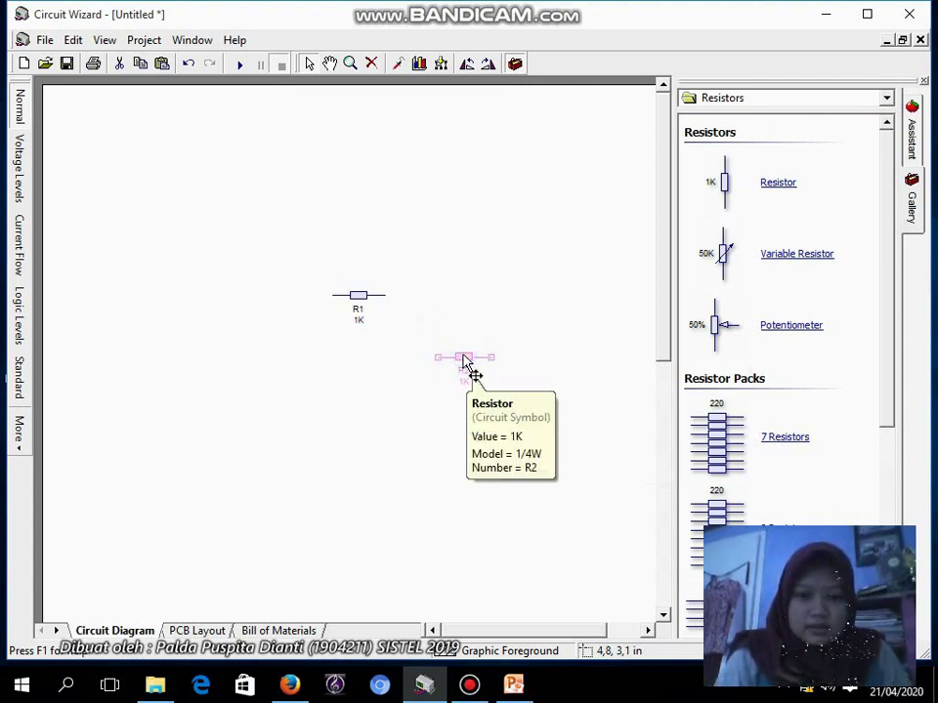
click(460, 274)
right_click(461, 275)
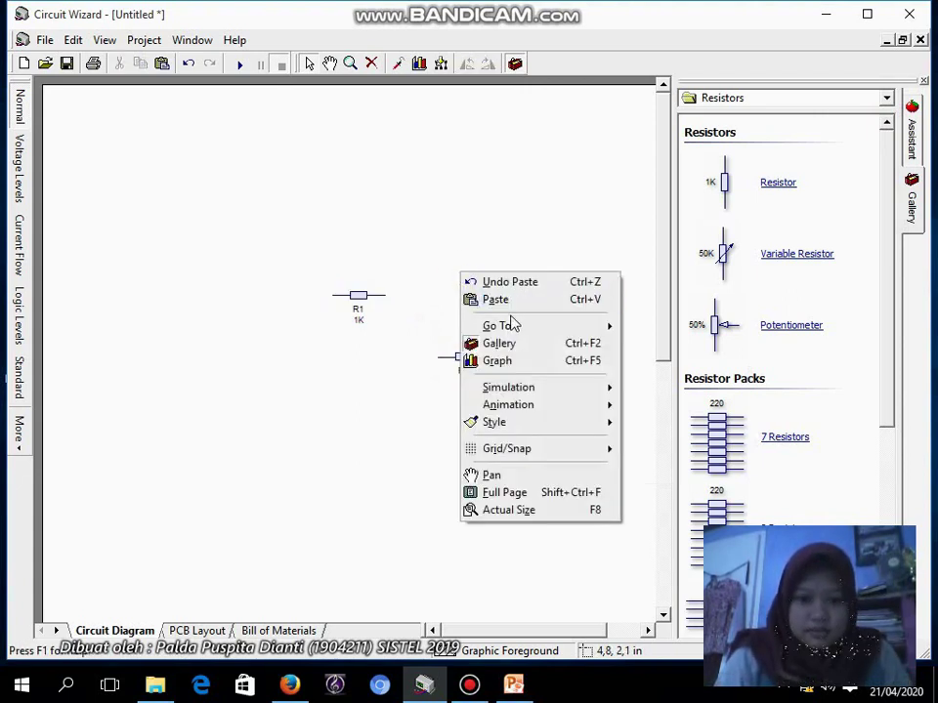
click(498, 300)
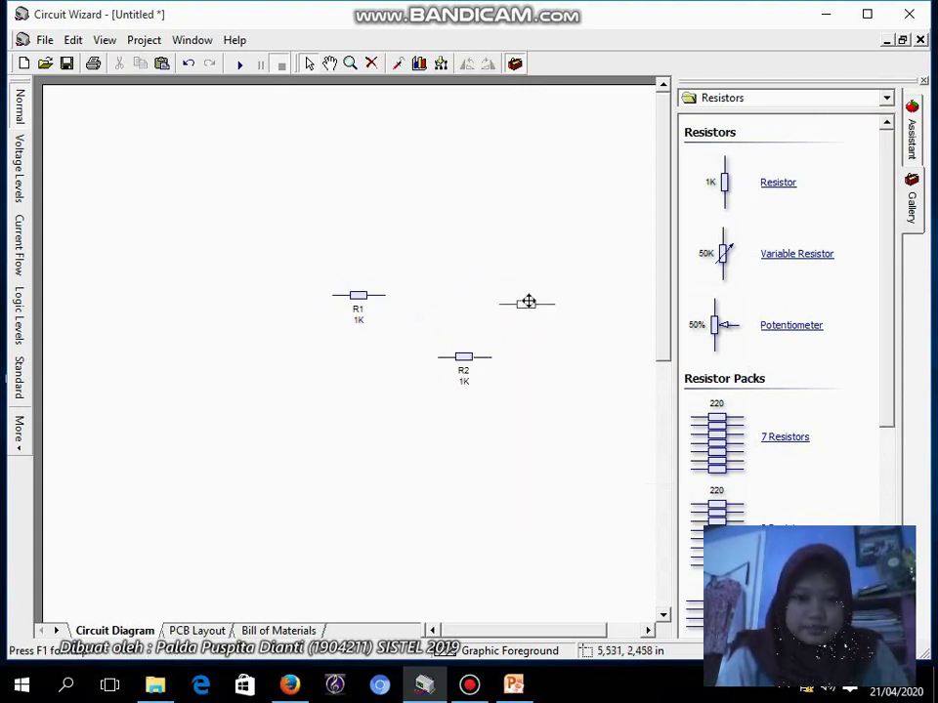
click(527, 302)
Step: Move R2 up between R1 and R3, and shift R3 slightly left so the three resistors sit evenly in one row
double_click(467, 360)
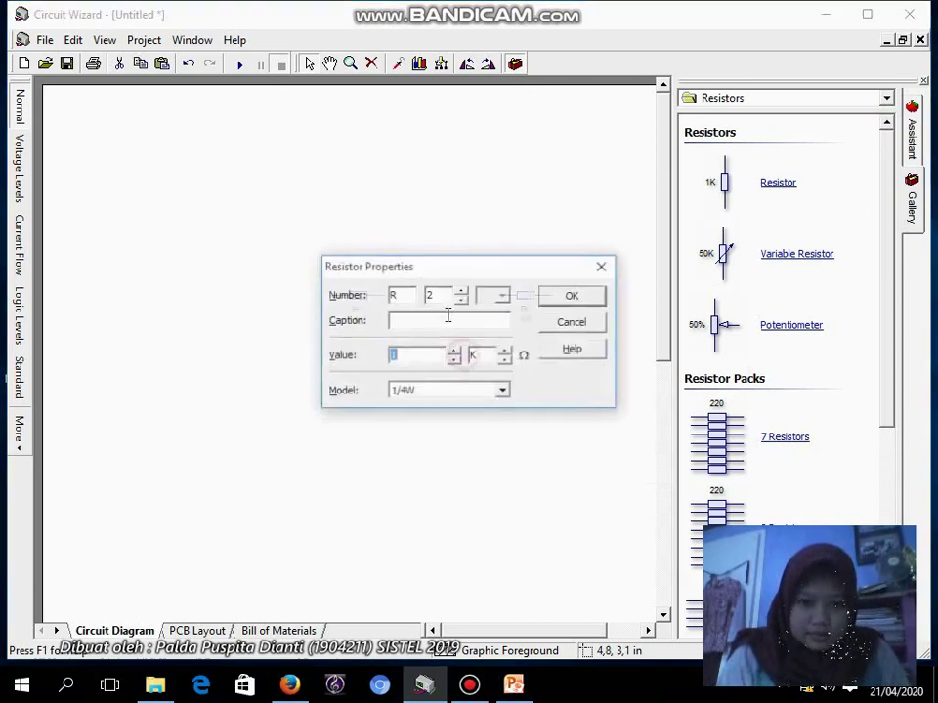
click(555, 299)
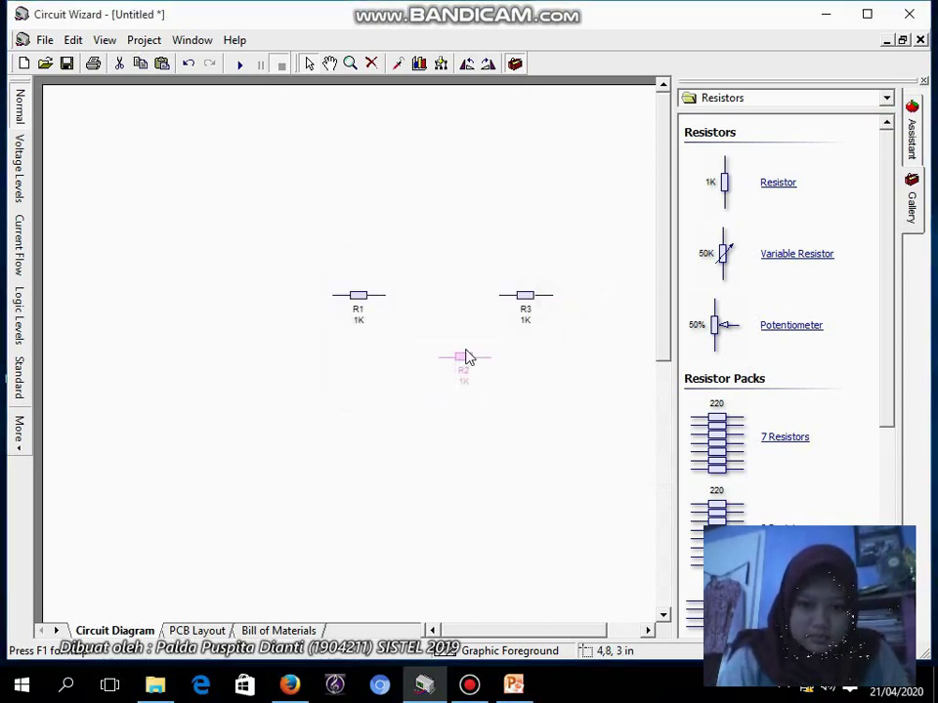
drag(466, 358, 455, 315)
drag(443, 297, 438, 295)
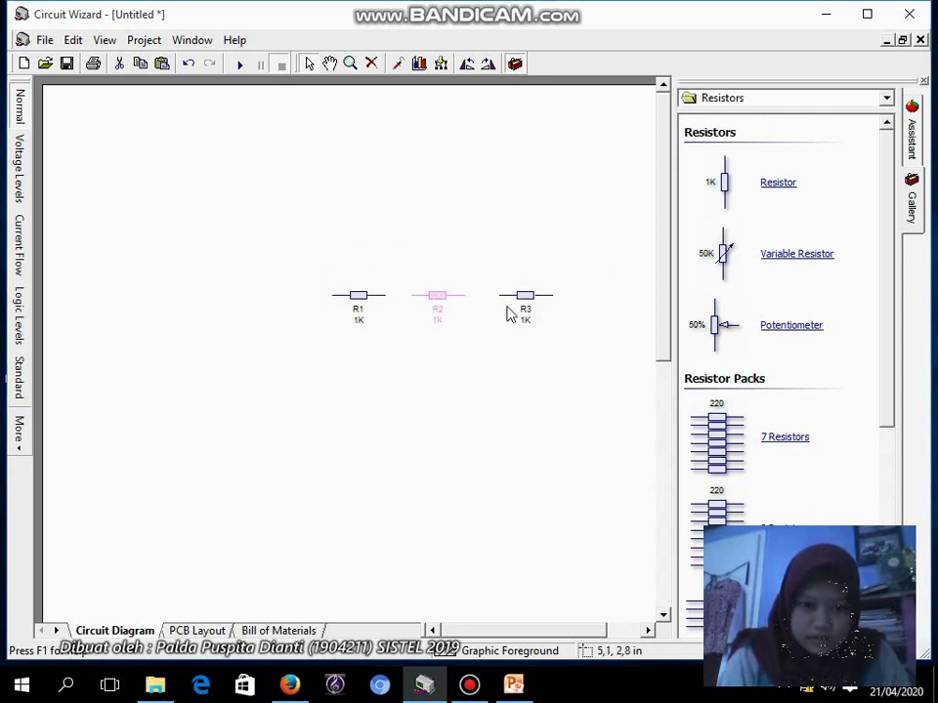
drag(524, 293, 515, 295)
click(454, 370)
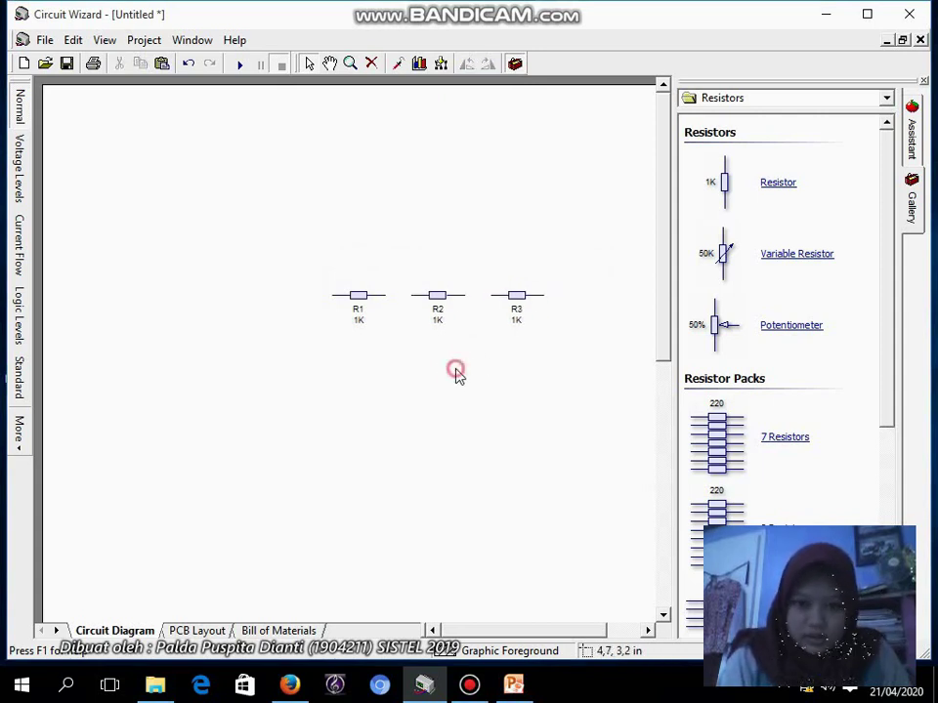
Step: Set R1's value to 1.2K and R2's value to 3.9K
click(357, 324)
double_click(357, 325)
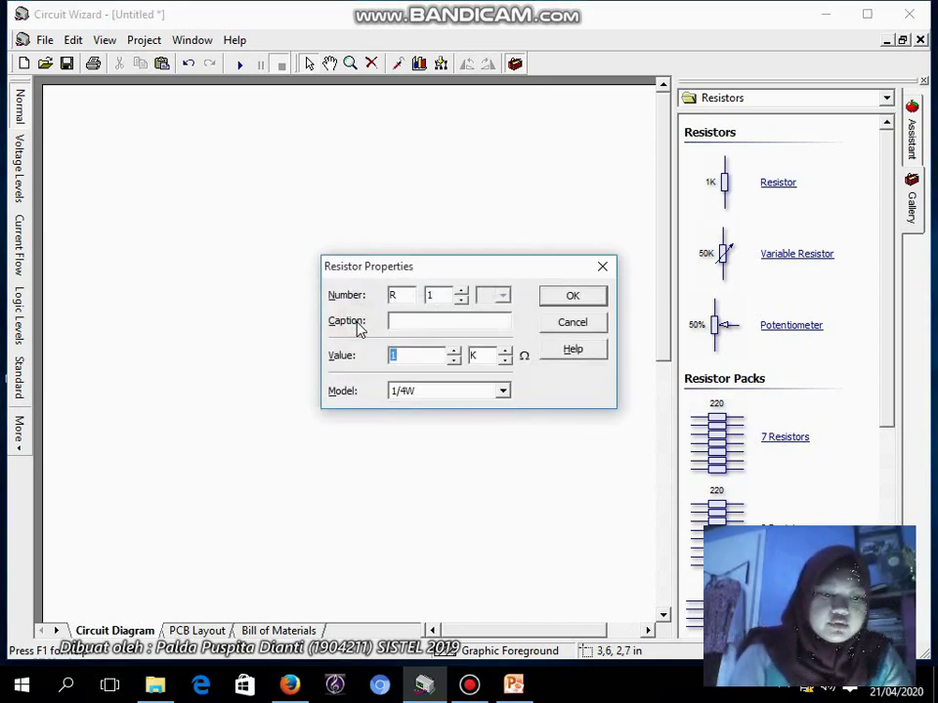
text(1)
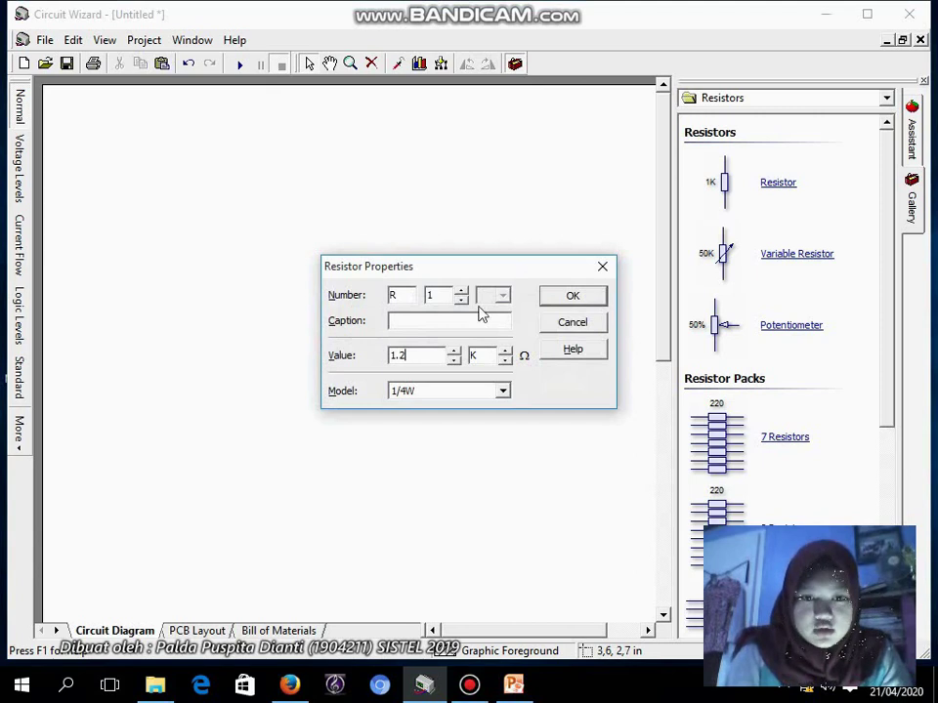
click(574, 297)
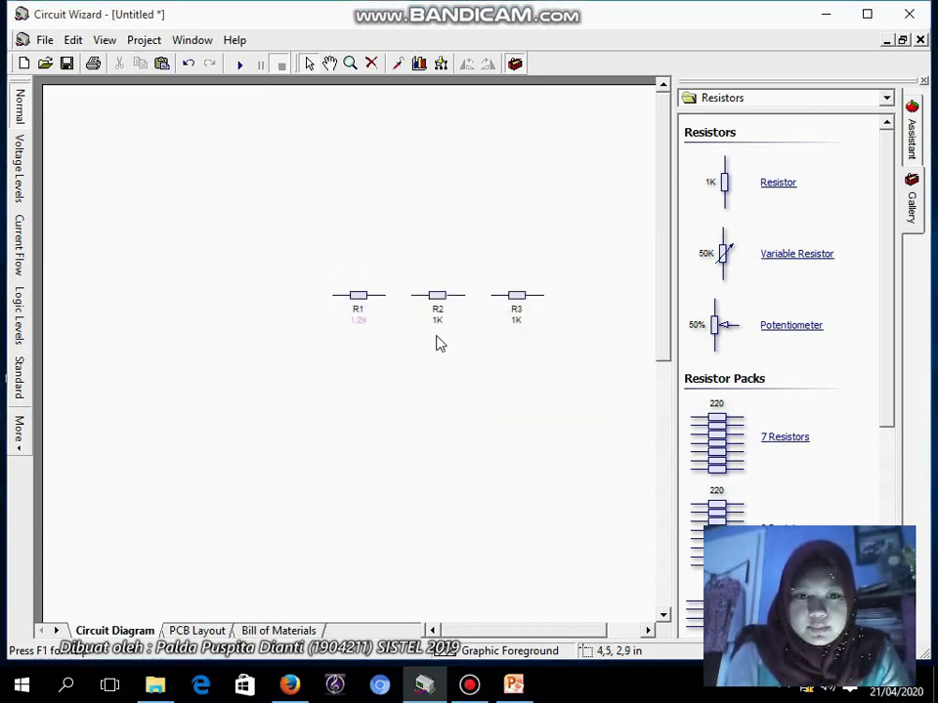
double_click(442, 324)
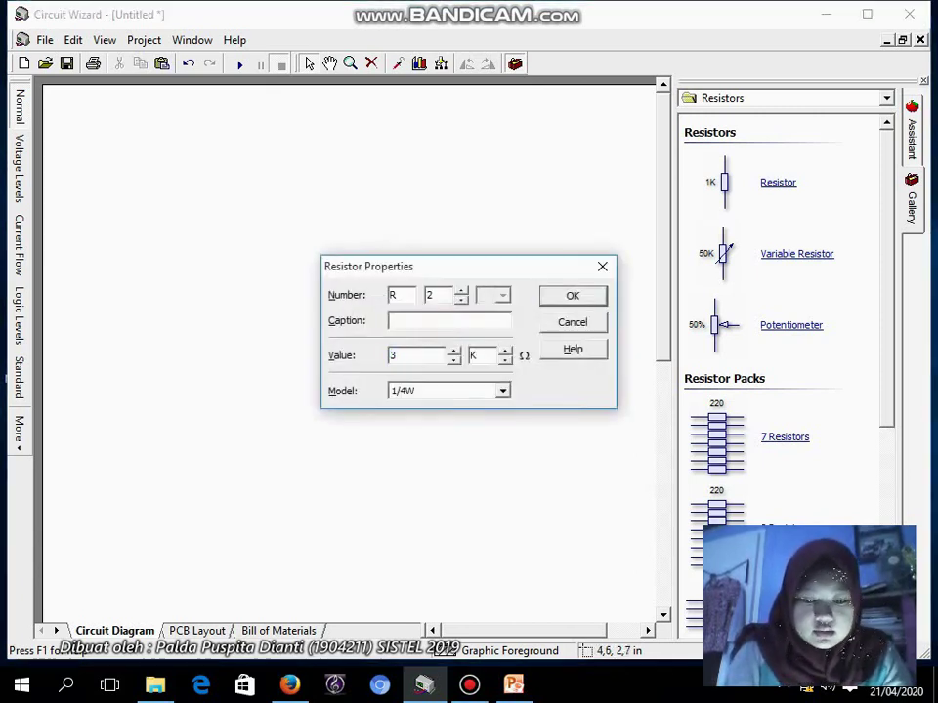
click(553, 300)
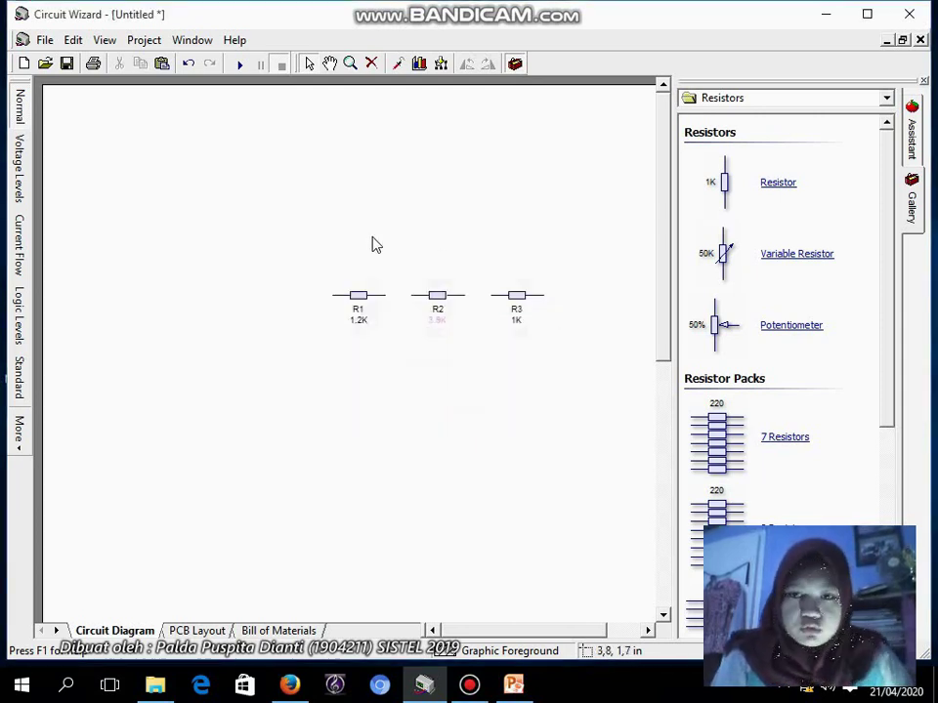
Step: Place three voltmeters from the Virtual Instruments gallery, one below the left end of each of R1, R2 and R3
click(886, 98)
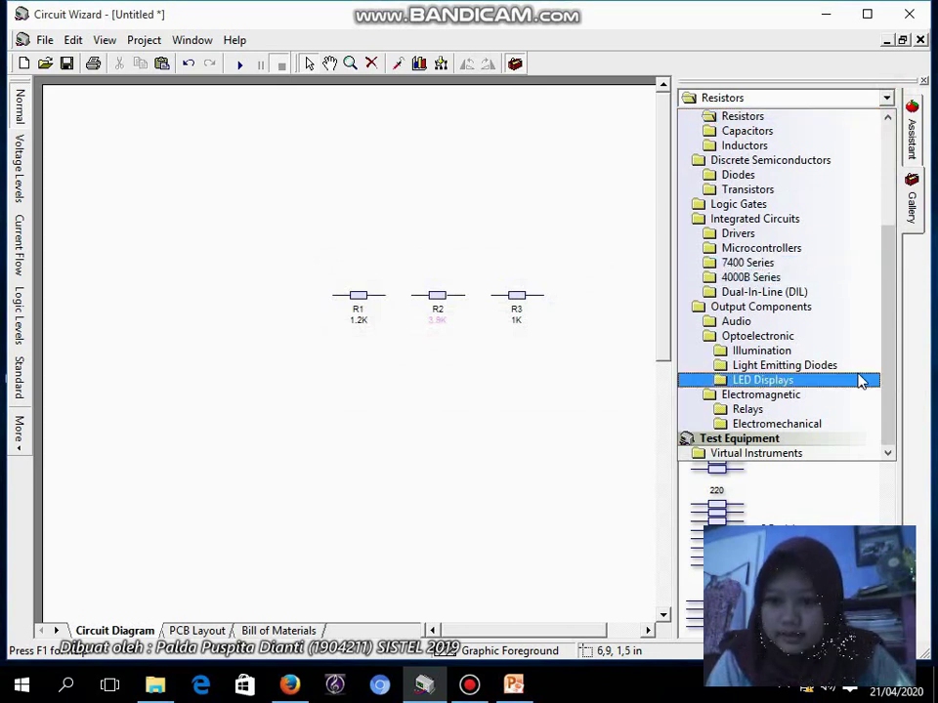
click(807, 453)
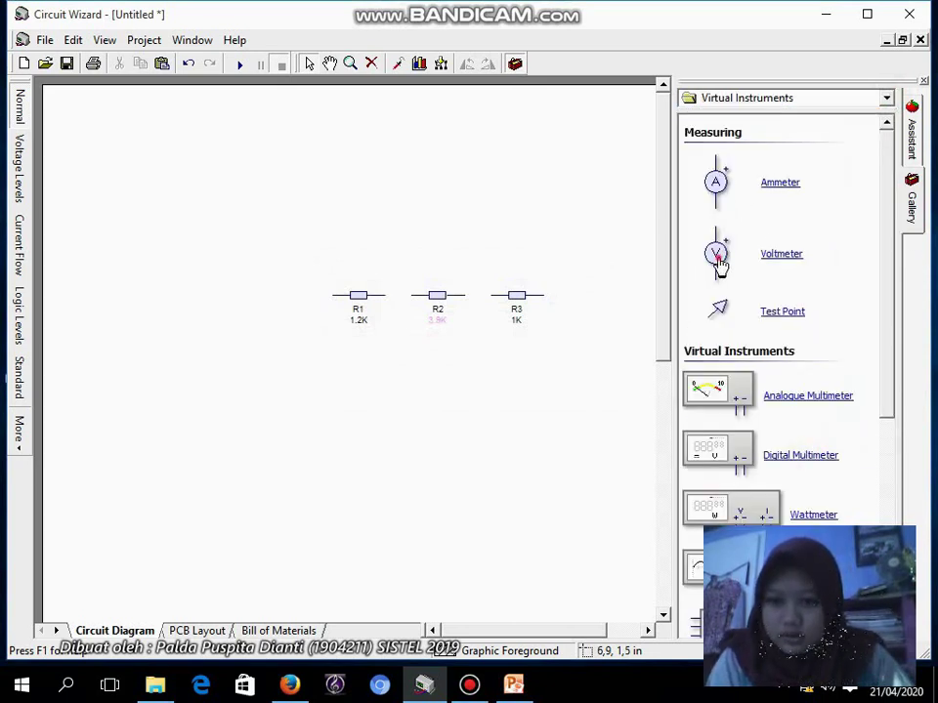
drag(716, 253, 333, 350)
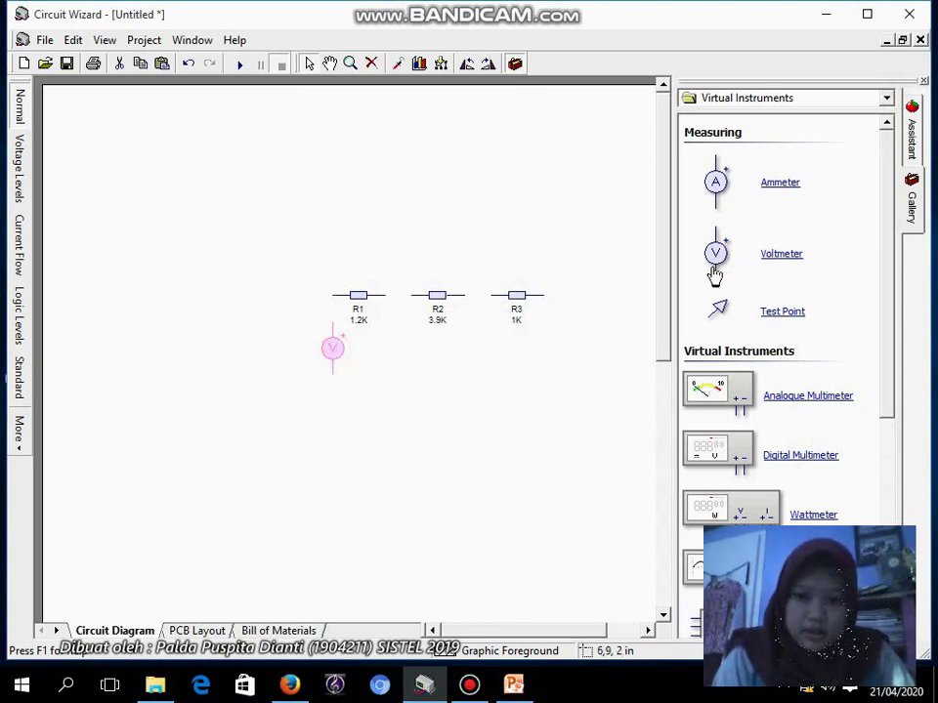
drag(714, 253, 414, 360)
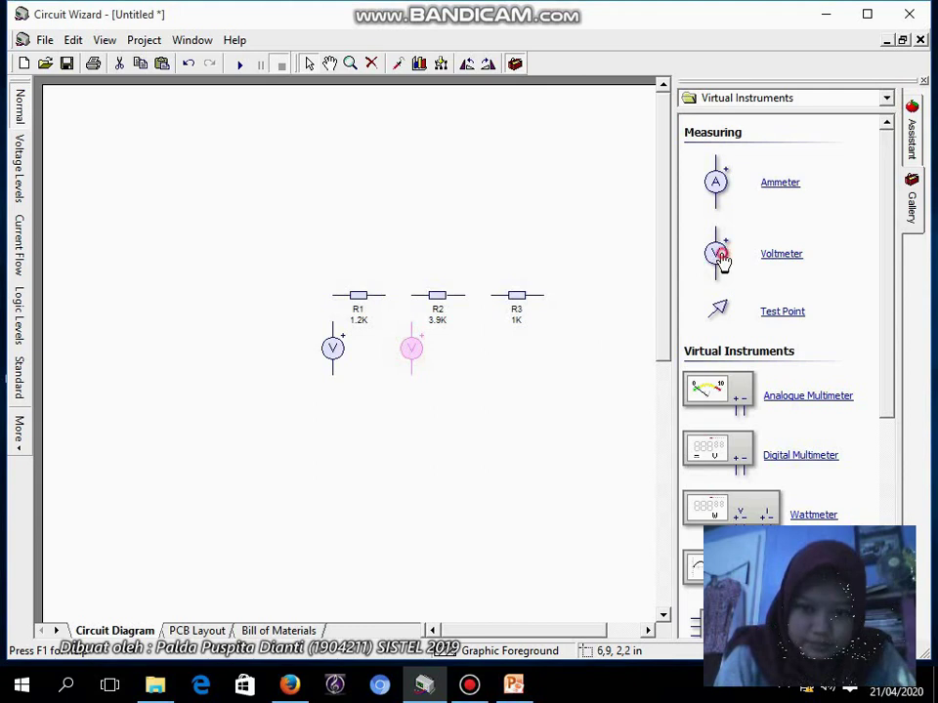
click(528, 339)
drag(718, 253, 495, 363)
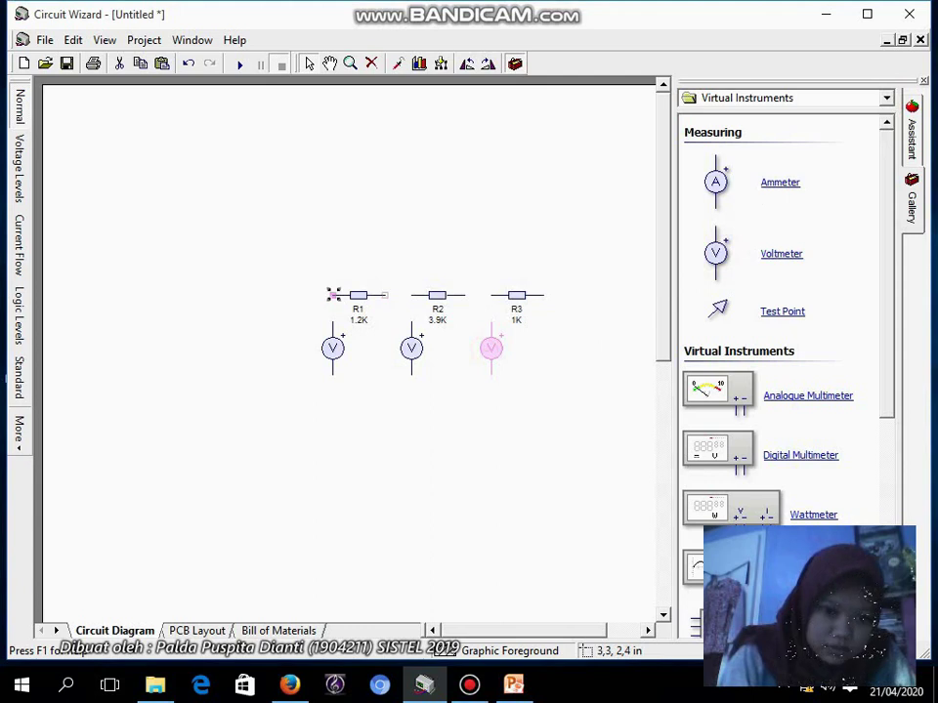
Step: Wire each voltmeter in parallel with the resistor above it, and connect R1, R2 and R3 in series
drag(333, 294, 334, 336)
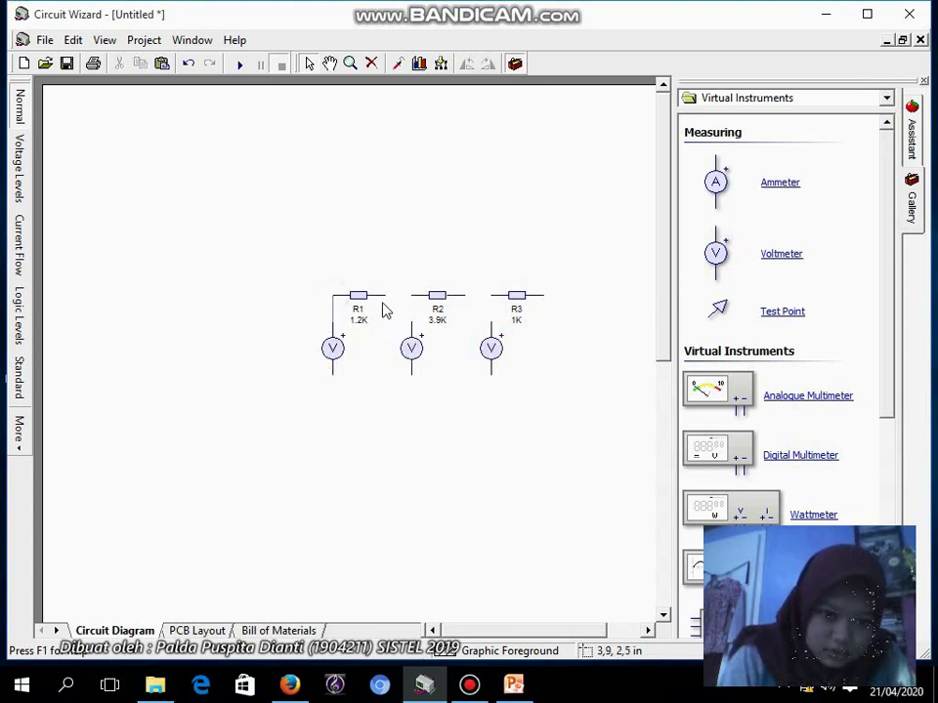
drag(383, 295, 333, 377)
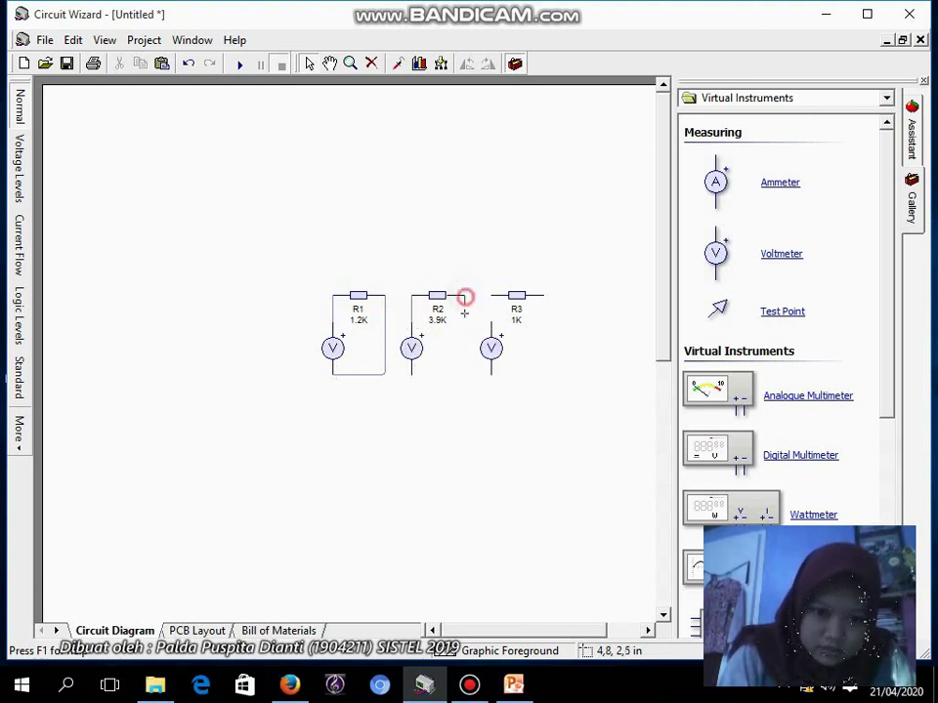
drag(465, 296, 412, 374)
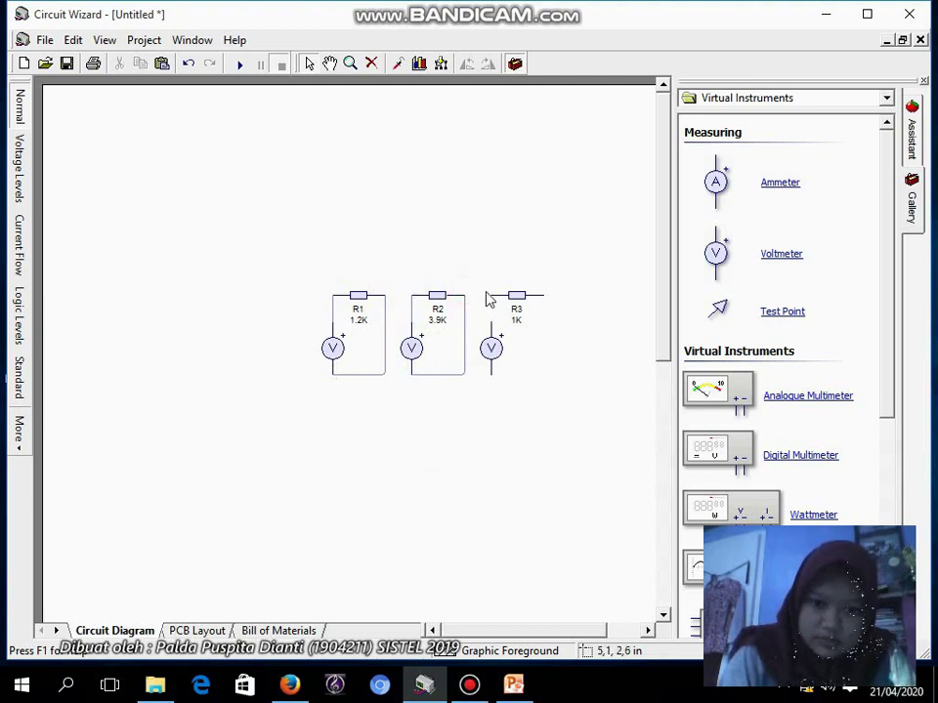
drag(490, 295, 492, 330)
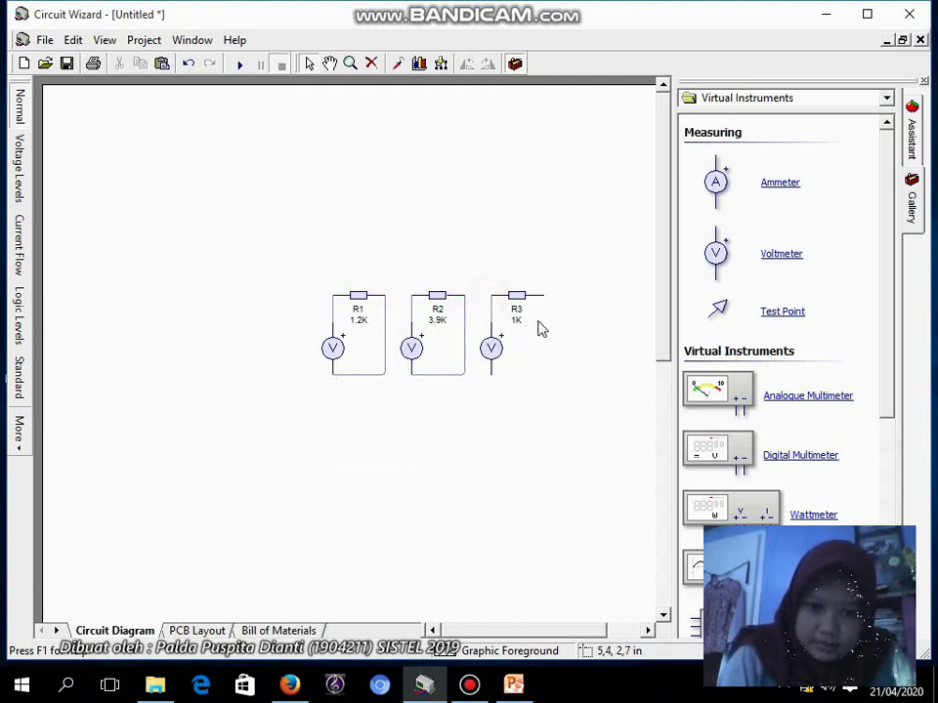
drag(543, 295, 493, 375)
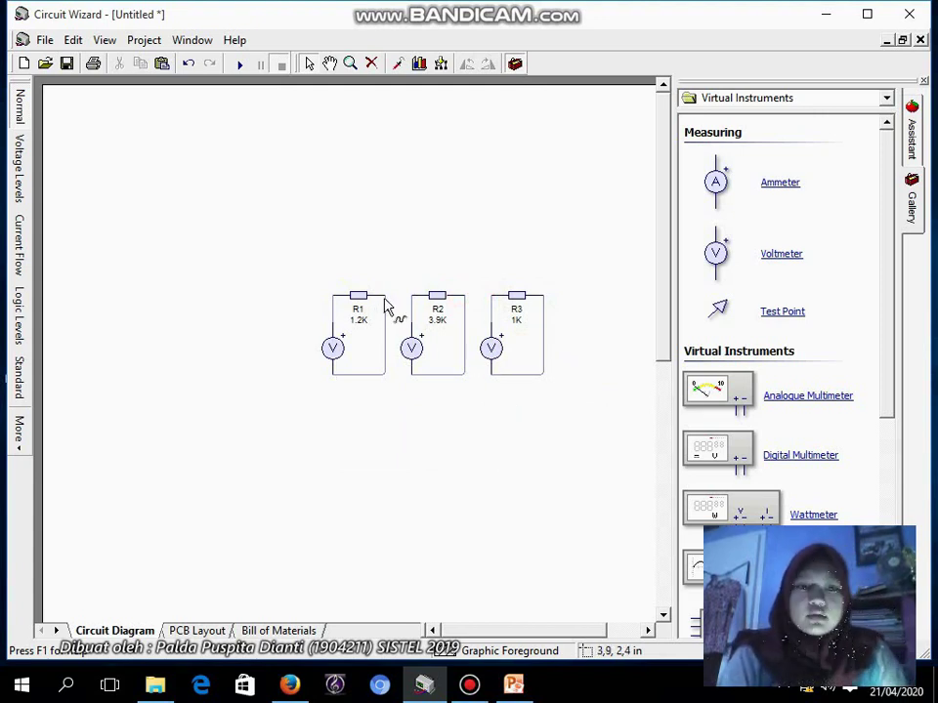
drag(385, 295, 492, 296)
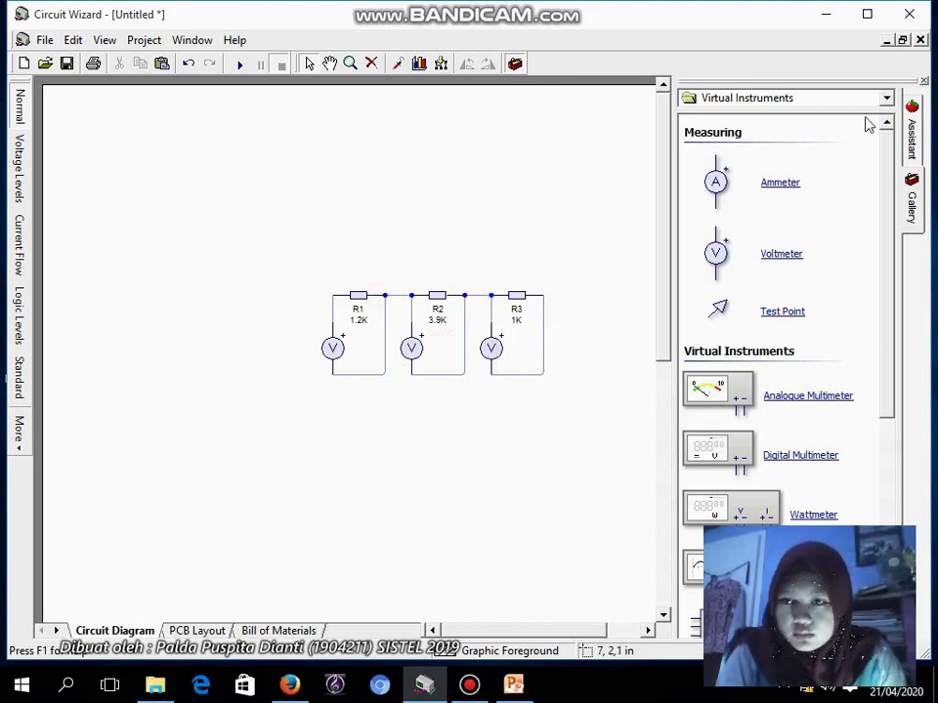
Step: Place a 9V battery from Power Supplies left of the circuit and wire it to R1's left end and the lower right corner of R3's voltmeter loop
click(889, 101)
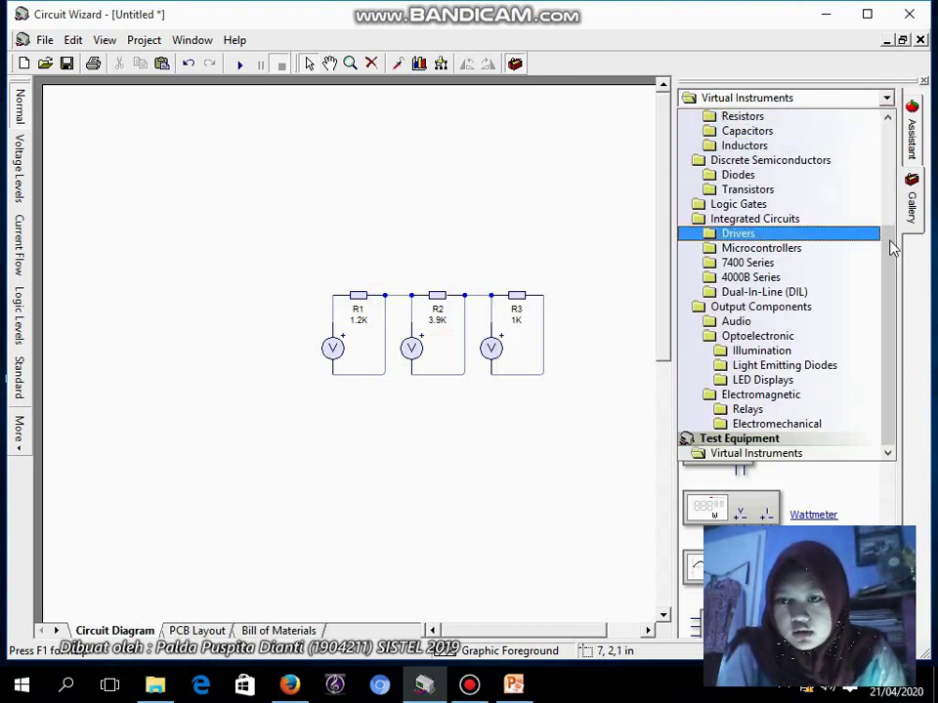
scroll(889, 223, up, 4)
click(840, 116)
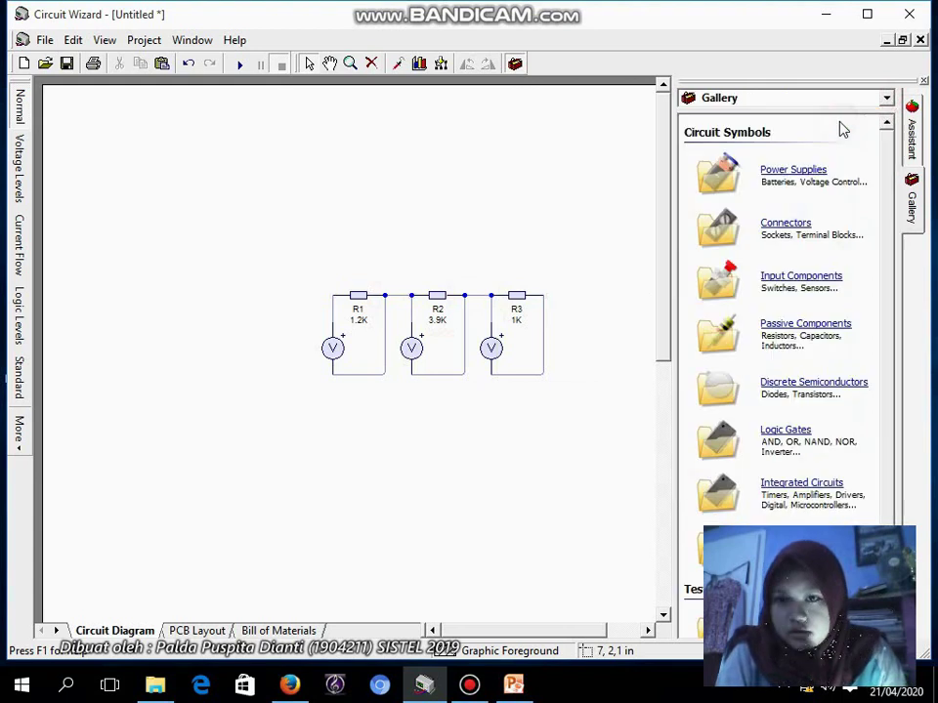
click(886, 101)
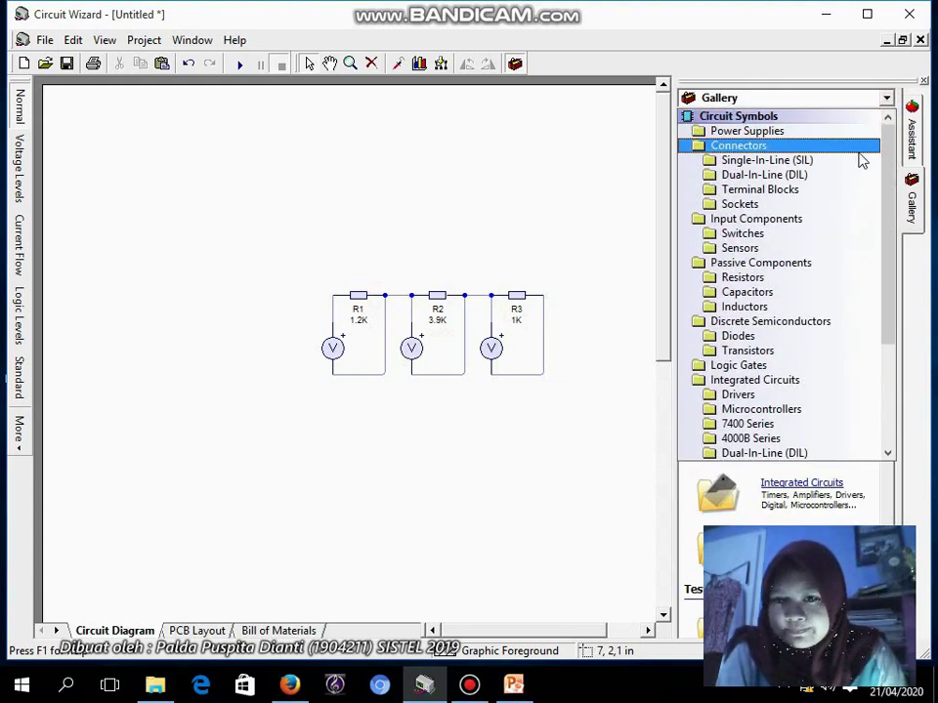
click(856, 132)
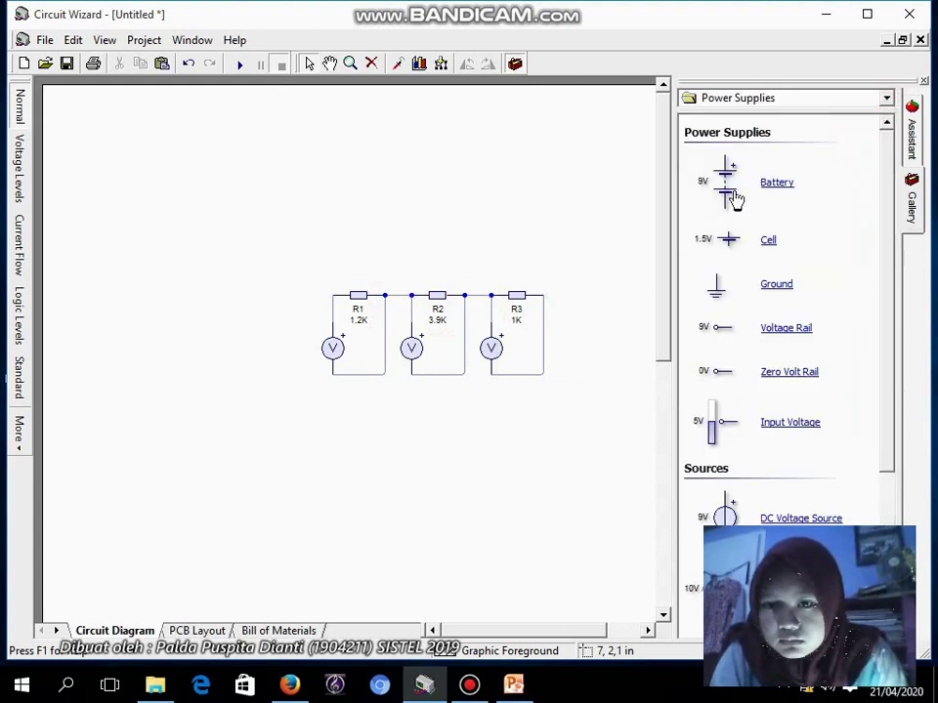
drag(732, 198, 272, 337)
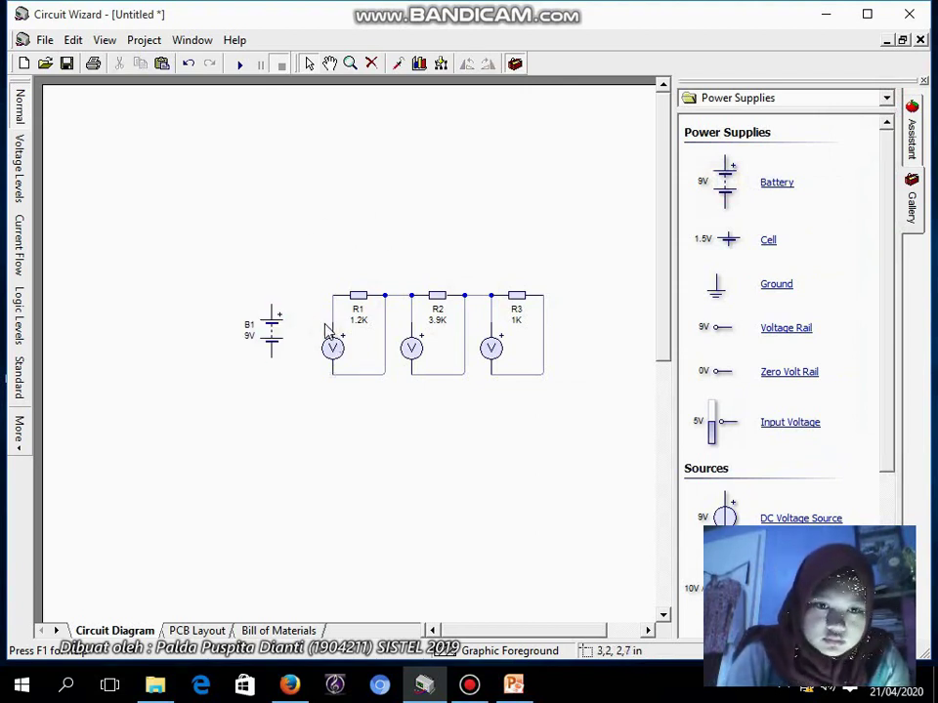
drag(333, 294, 272, 297)
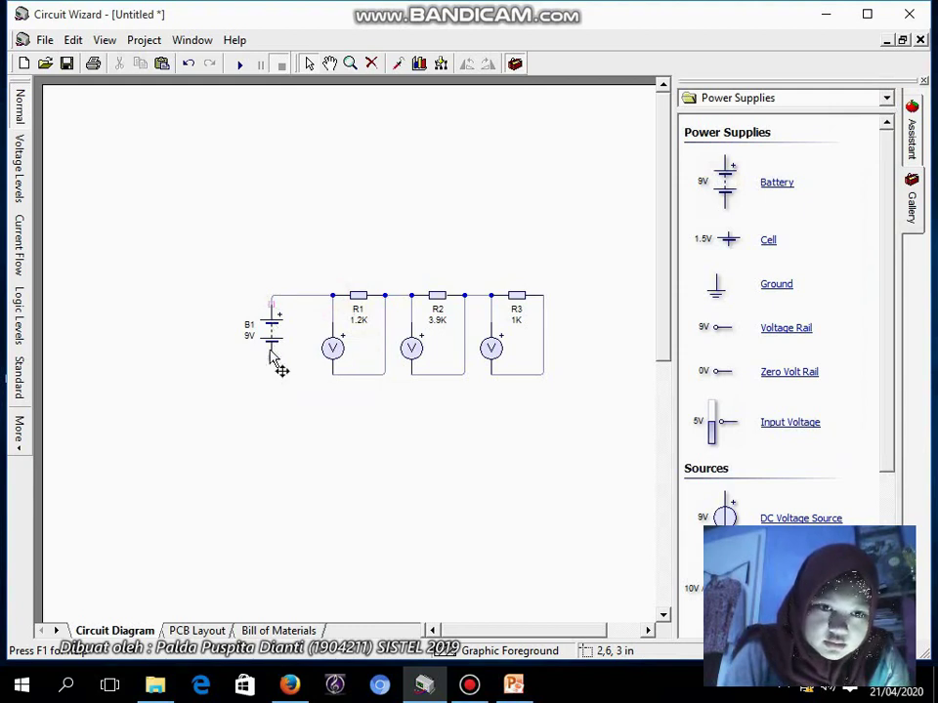
drag(271, 359, 542, 410)
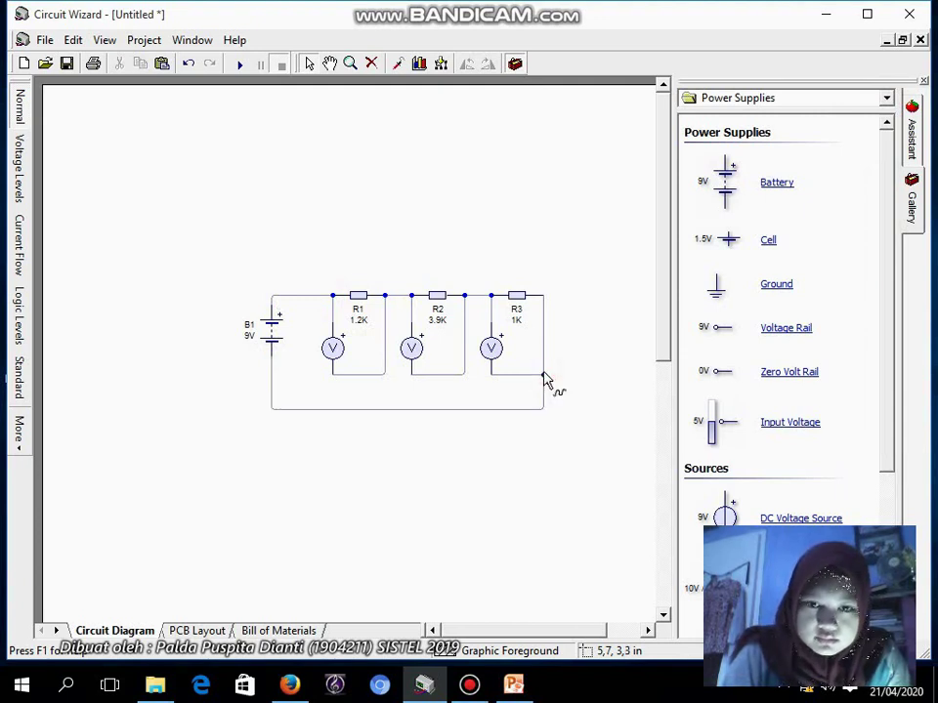
Step: Run the simulation to measure the voltages across R1, R2 and R3, and stop it
click(239, 66)
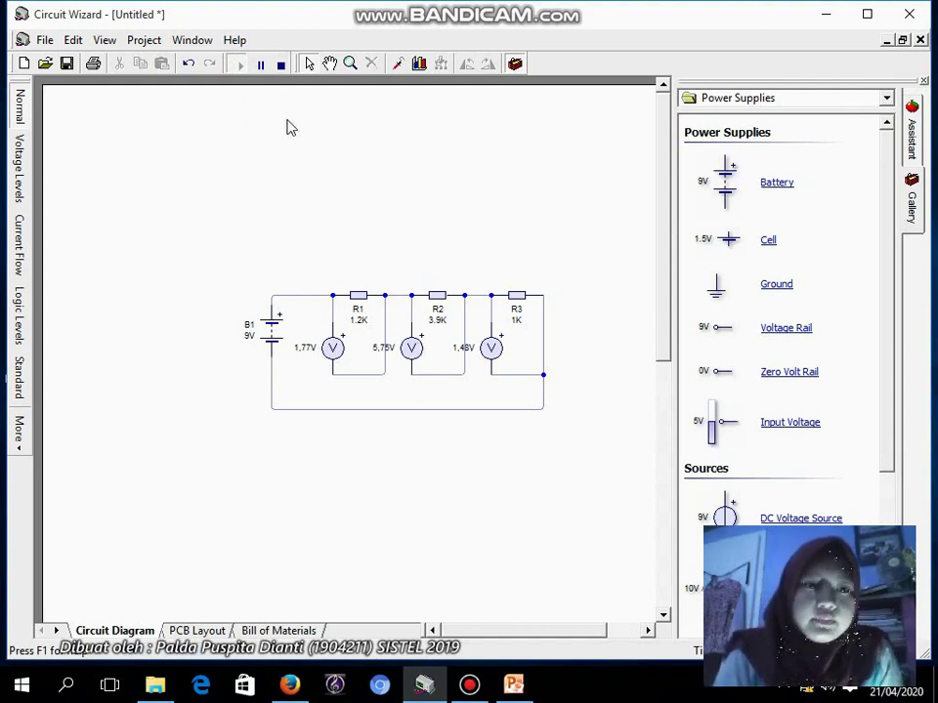
click(280, 64)
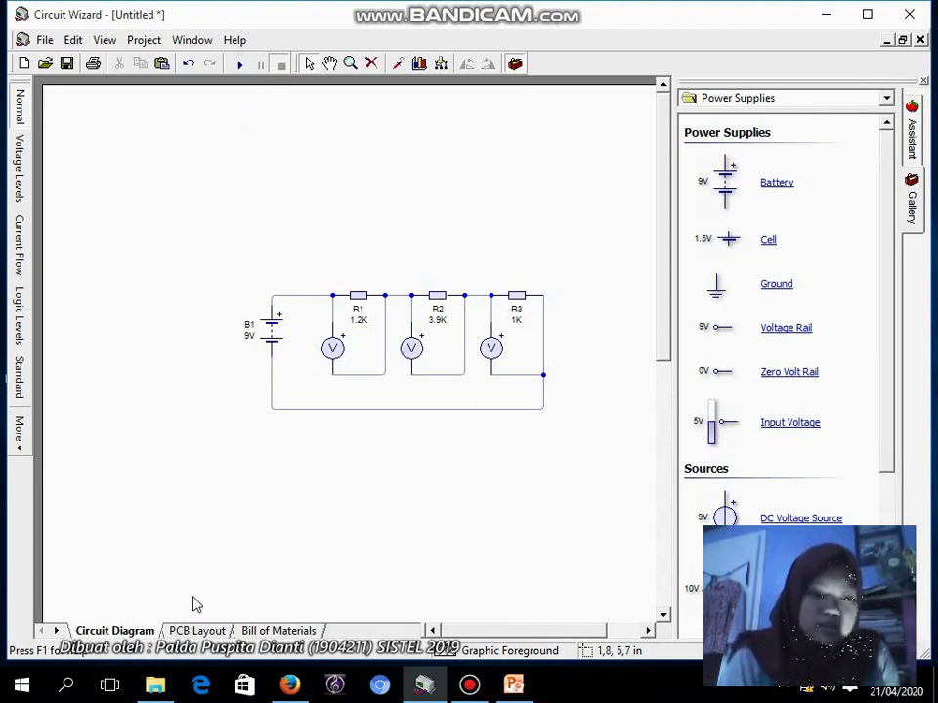
Step: In the PCB layout, place a 2 x AA Battery with Clip from the off-board Power Supplies gallery on the left part of the sheet
click(190, 631)
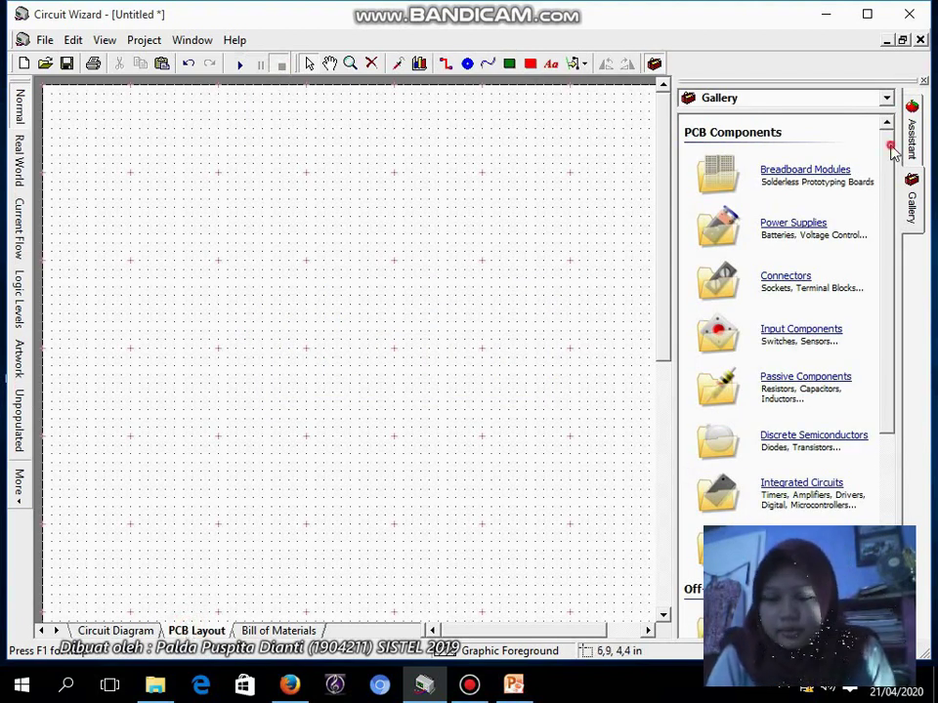
scroll(889, 146, down, 1)
click(790, 214)
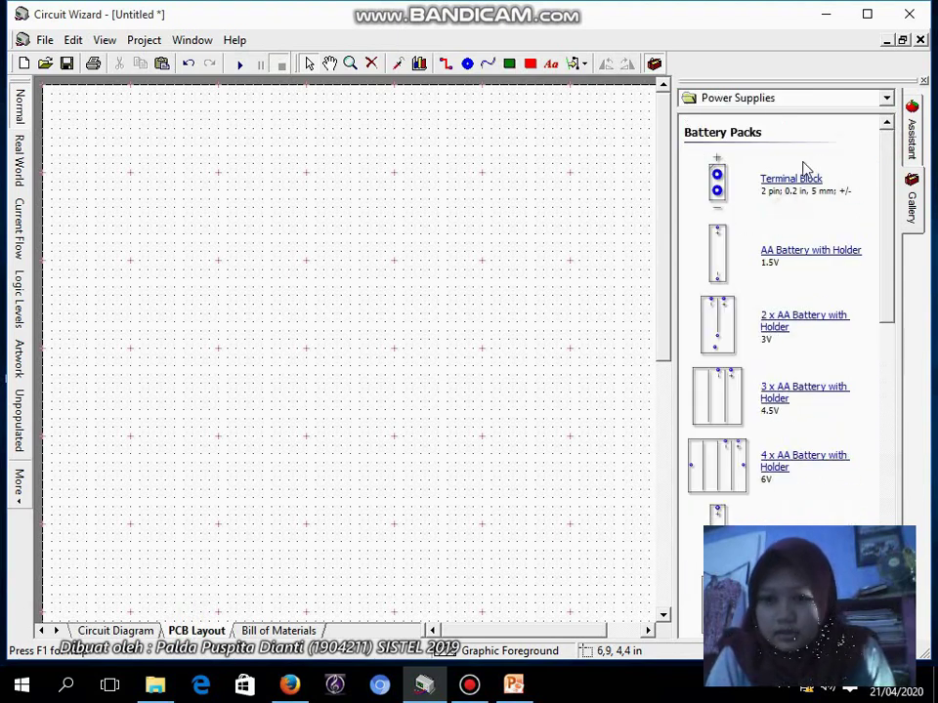
click(885, 98)
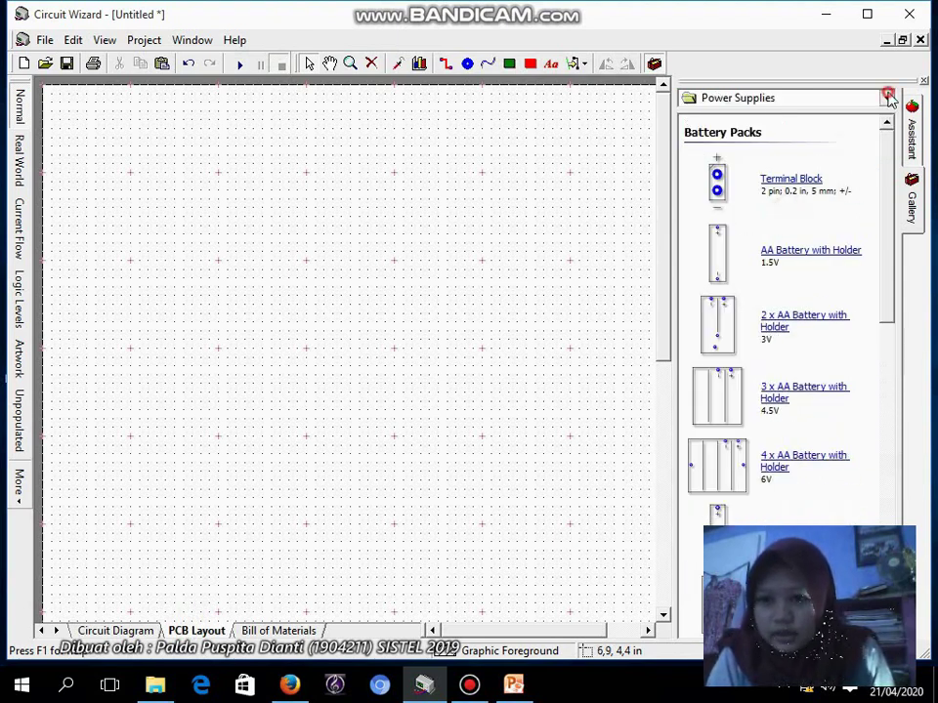
drag(892, 183, 894, 335)
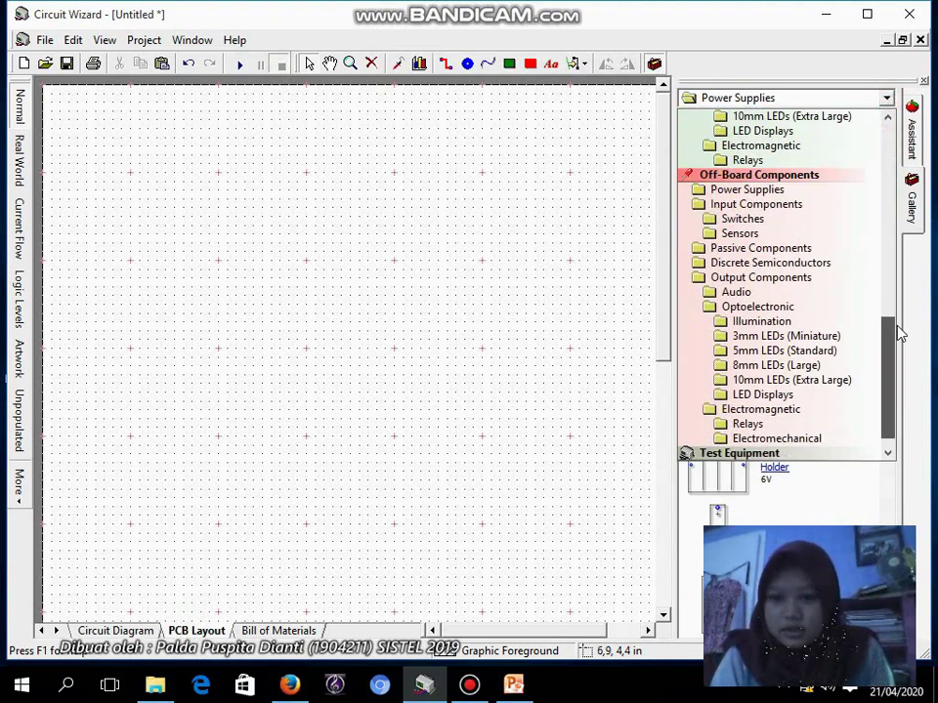
click(730, 194)
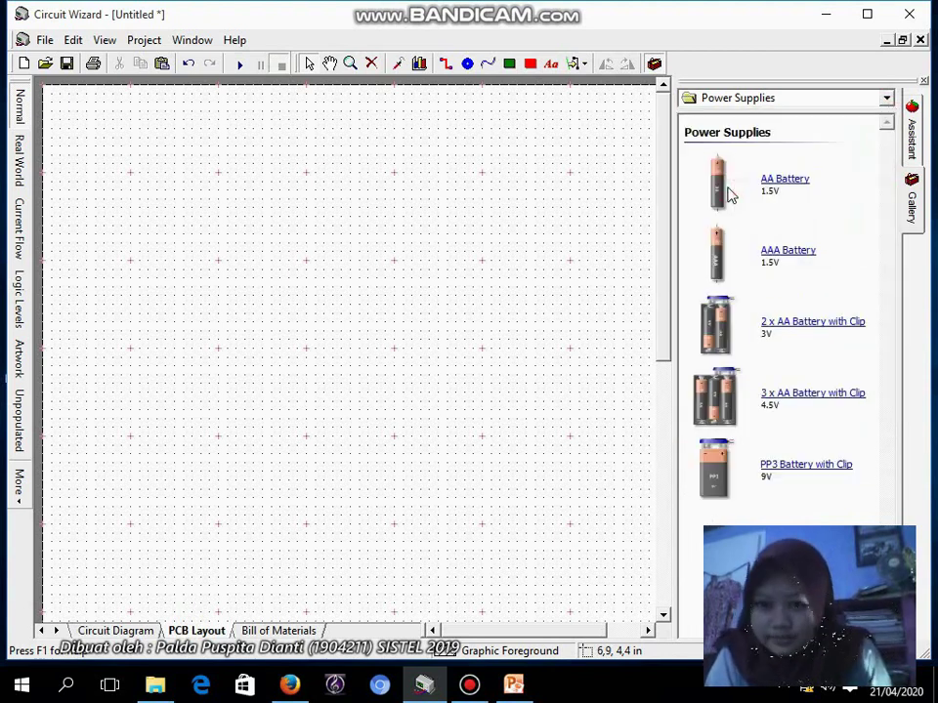
drag(725, 311, 224, 335)
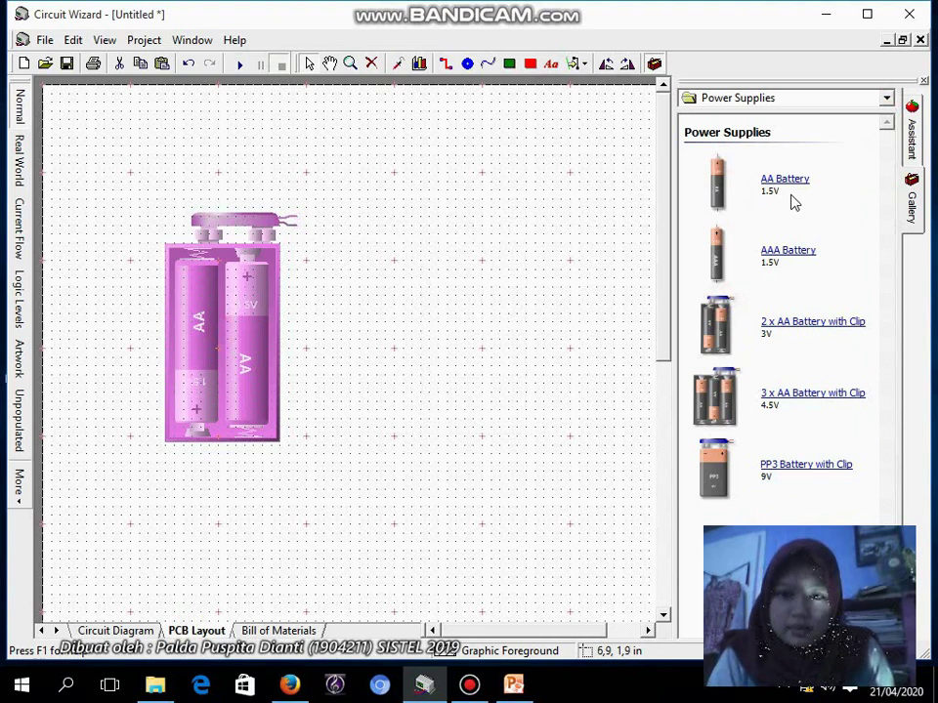
Step: Place a Digital Multimeter from Virtual Instruments right of the battery and connect its VmAΩ and COM probes to the battery clip's red and black wires
click(886, 98)
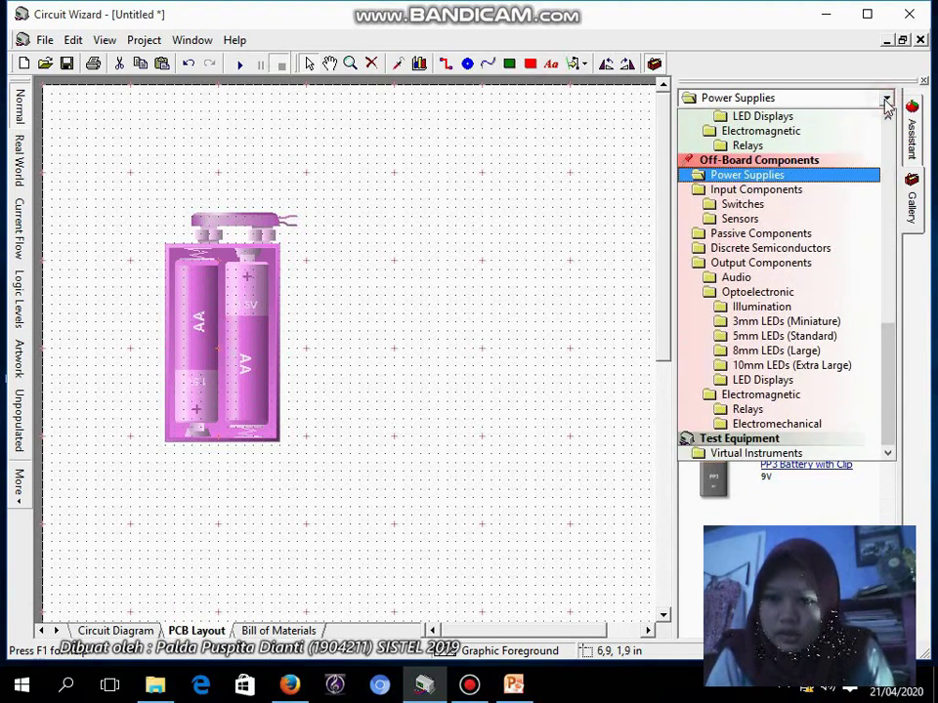
click(836, 454)
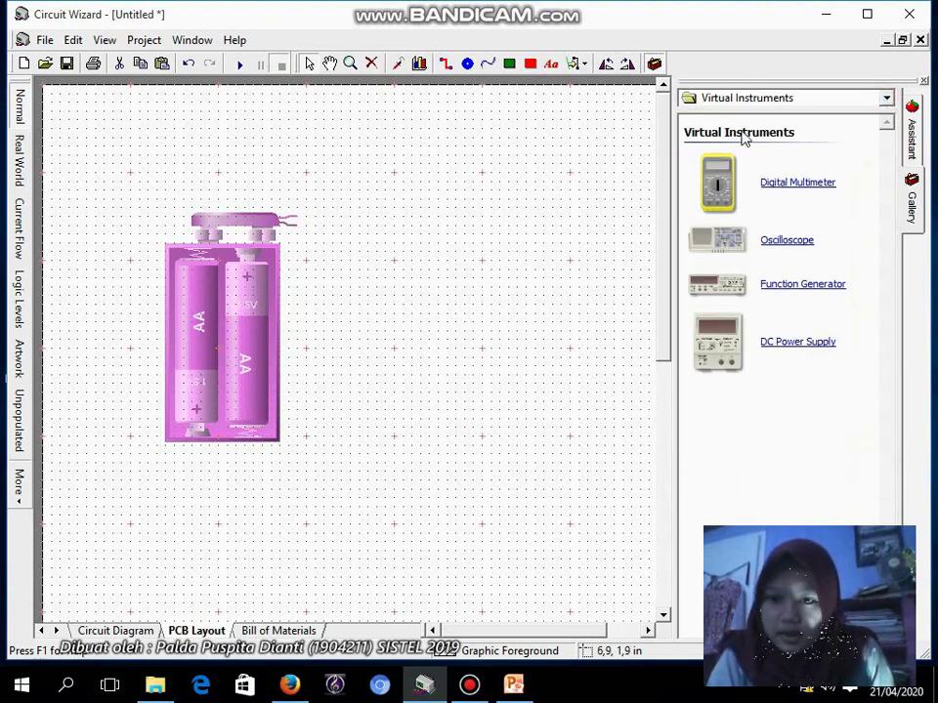
drag(721, 179, 467, 335)
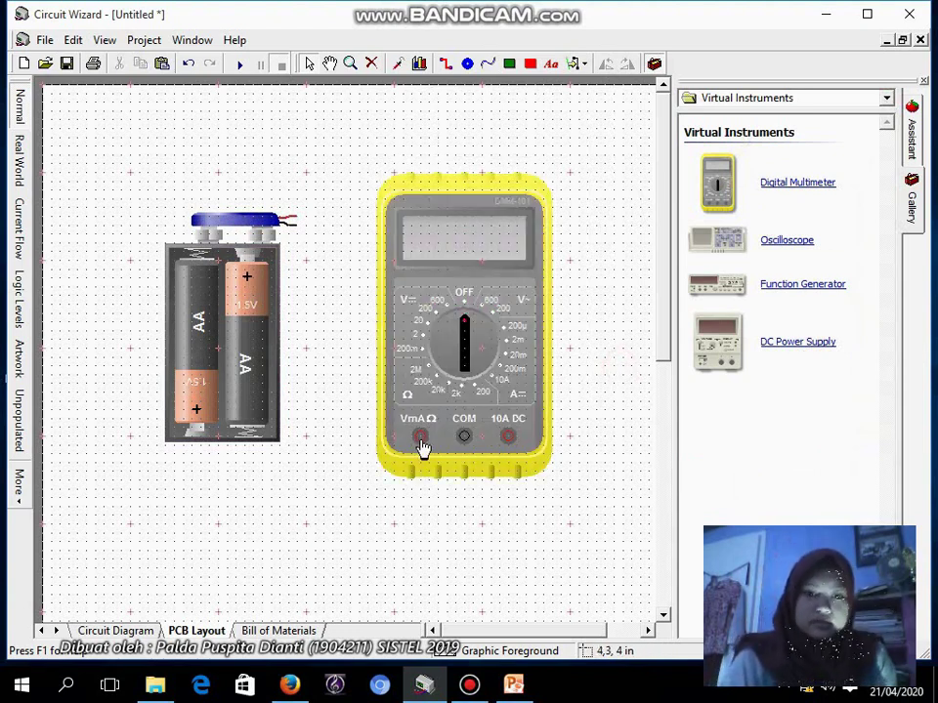
drag(420, 435, 290, 220)
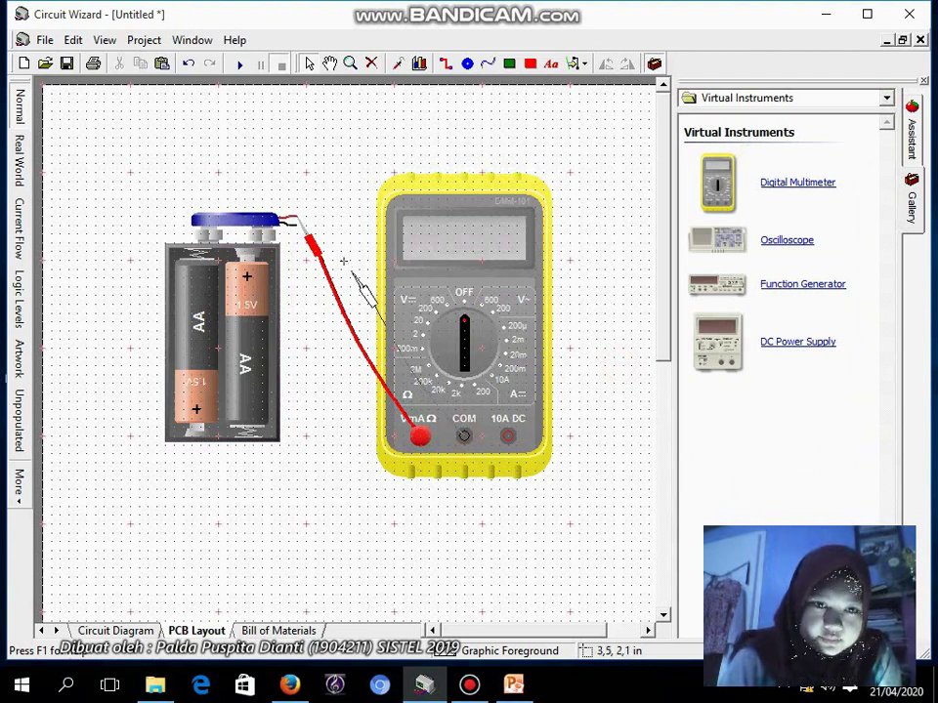
drag(344, 261, 293, 234)
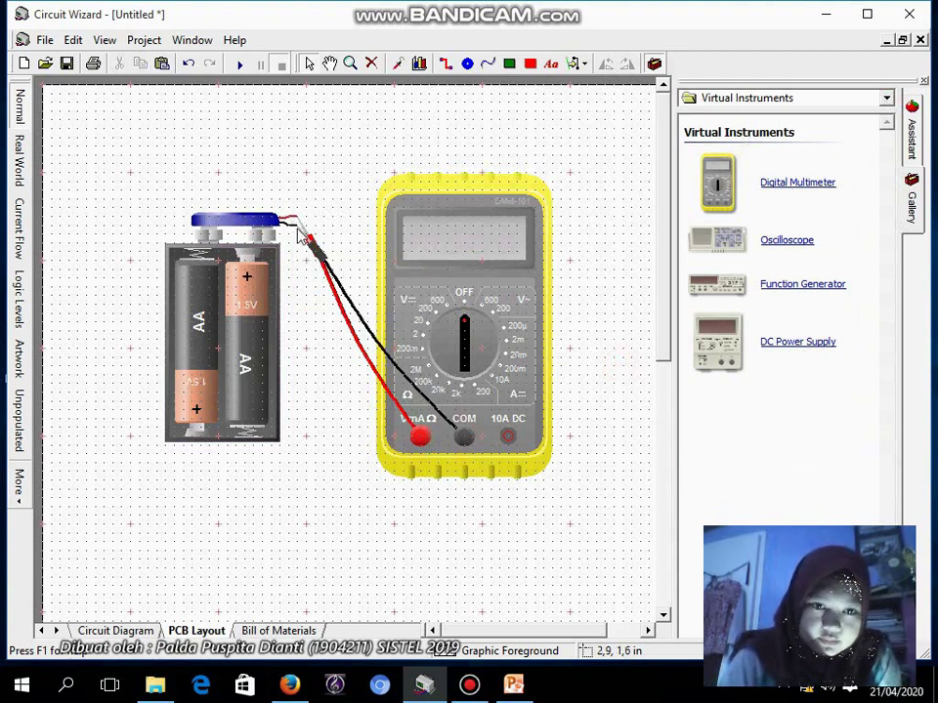
Step: Set the multimeter to the 20 V DC range and run the simulation to measure the battery pack's voltage
click(450, 337)
click(449, 337)
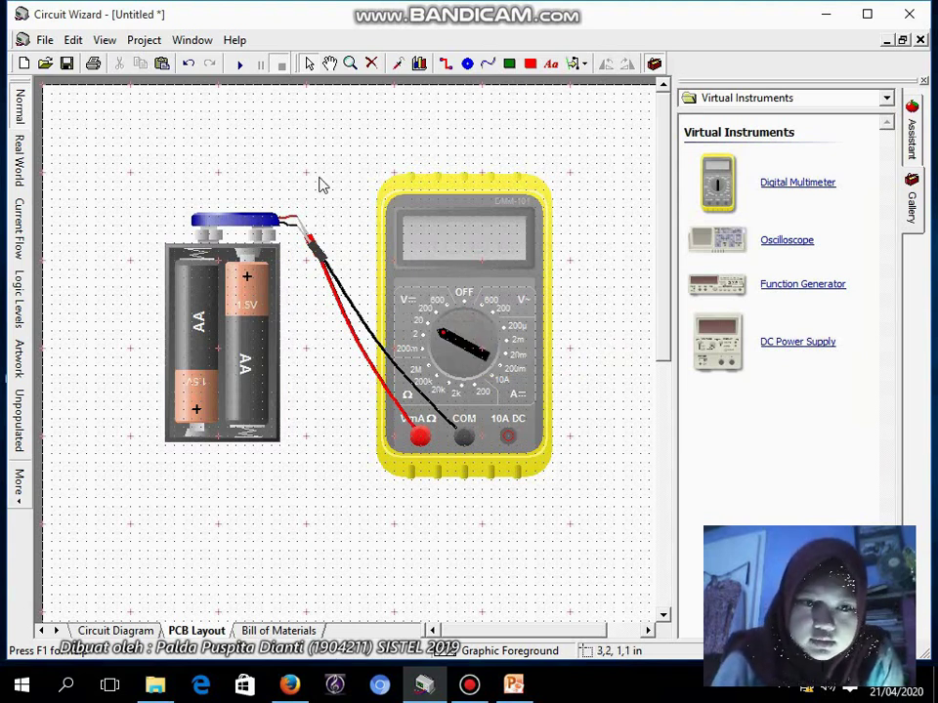
click(238, 65)
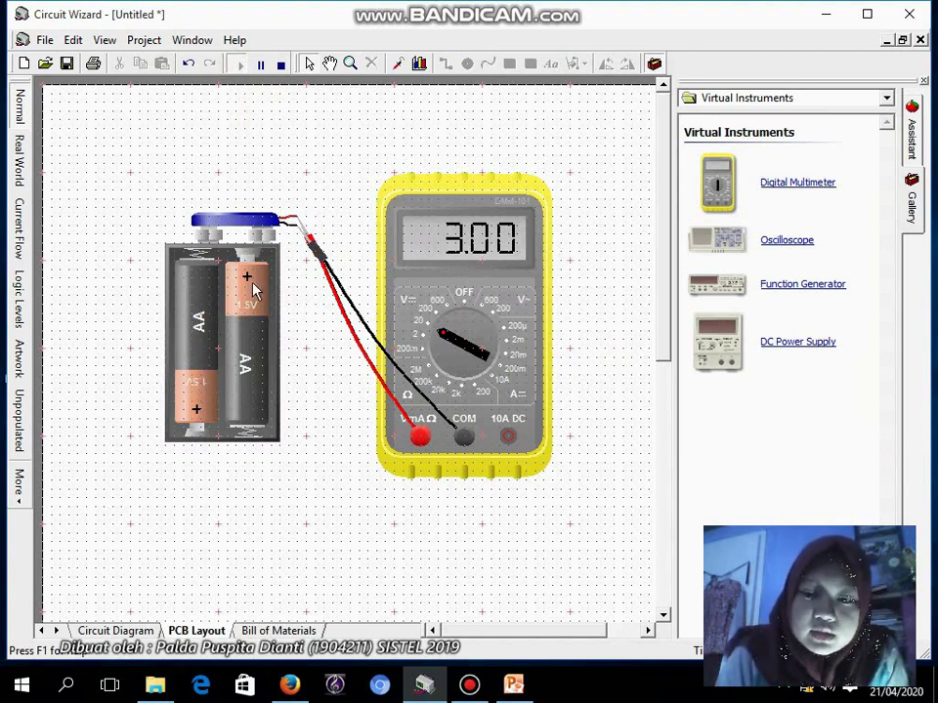
mouse_move(250, 285)
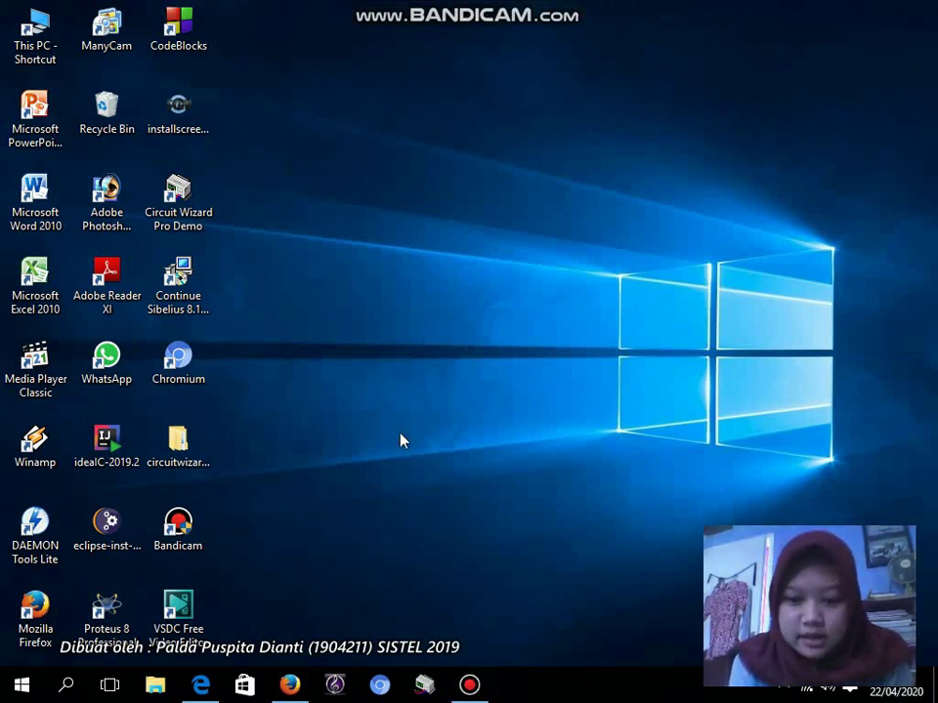
Step: Switch to DCACLab in Edge, move the resistor next to the multimeter's probes and shift the 1.5V battery farther right
click(209, 681)
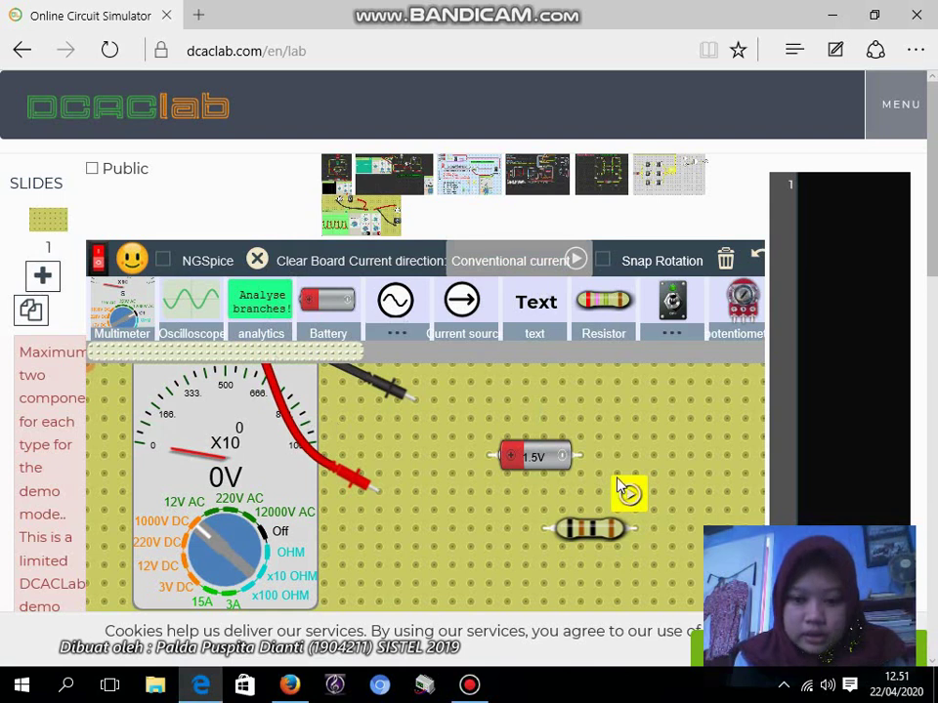
drag(557, 532, 443, 476)
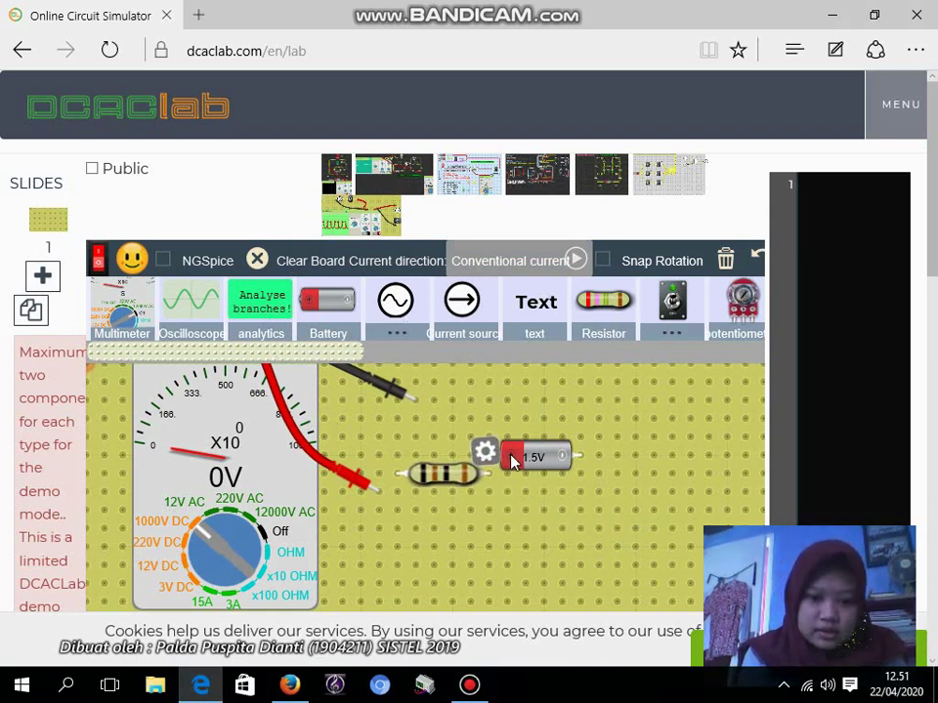
drag(507, 458, 601, 462)
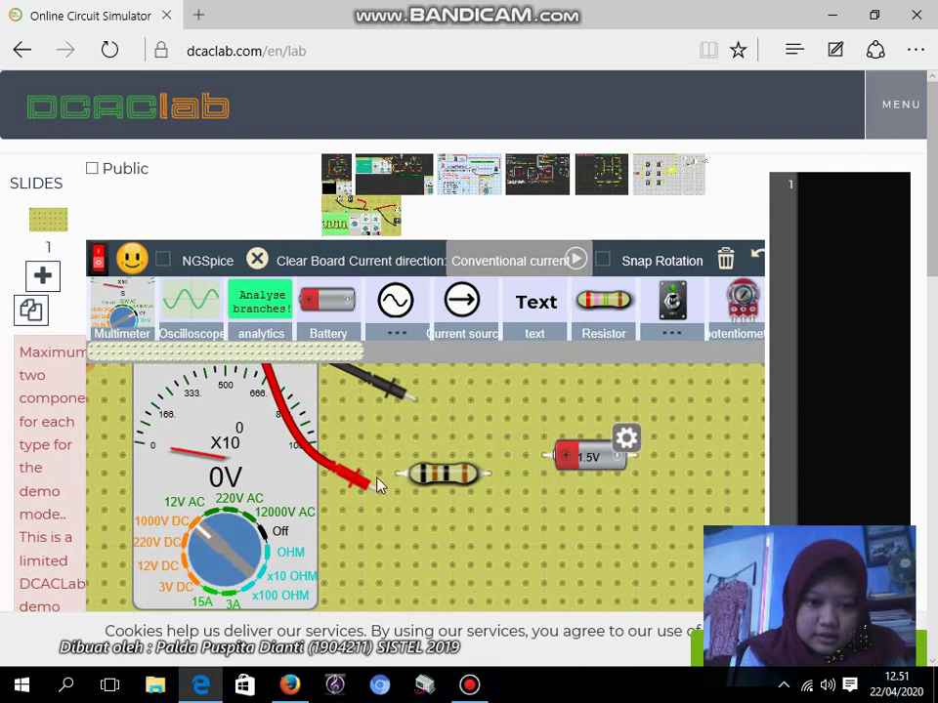
Step: Connect the red and black probes to the resistor's left and right ends and set the multimeter to x10 OHM to measure its resistance
mouse_move(379, 483)
mouse_down()
mouse_move(366, 489)
mouse_move(387, 481)
mouse_up()
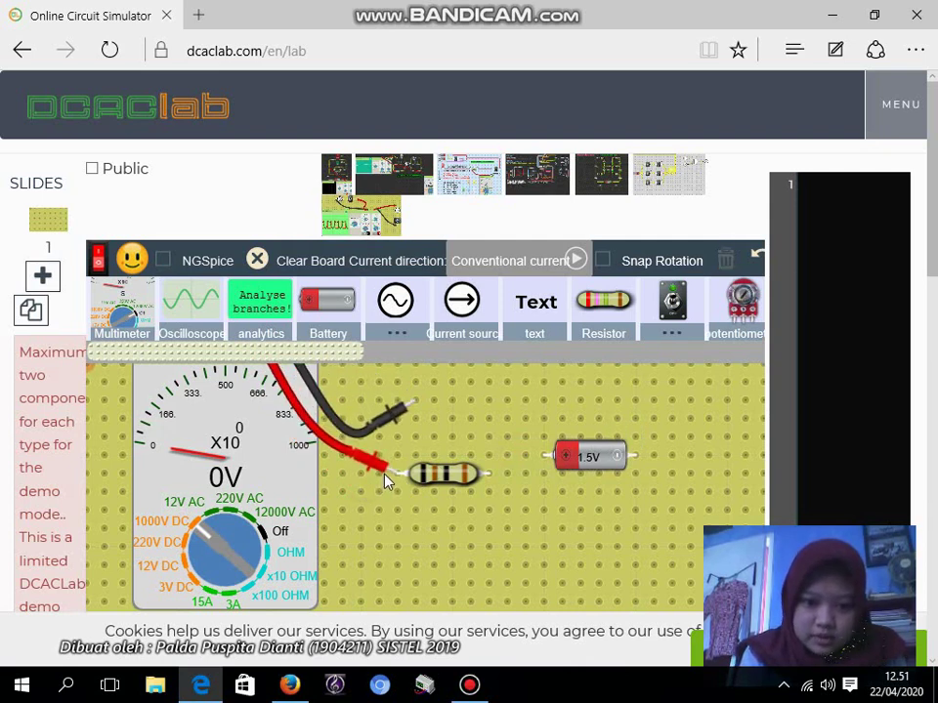
drag(395, 410, 489, 476)
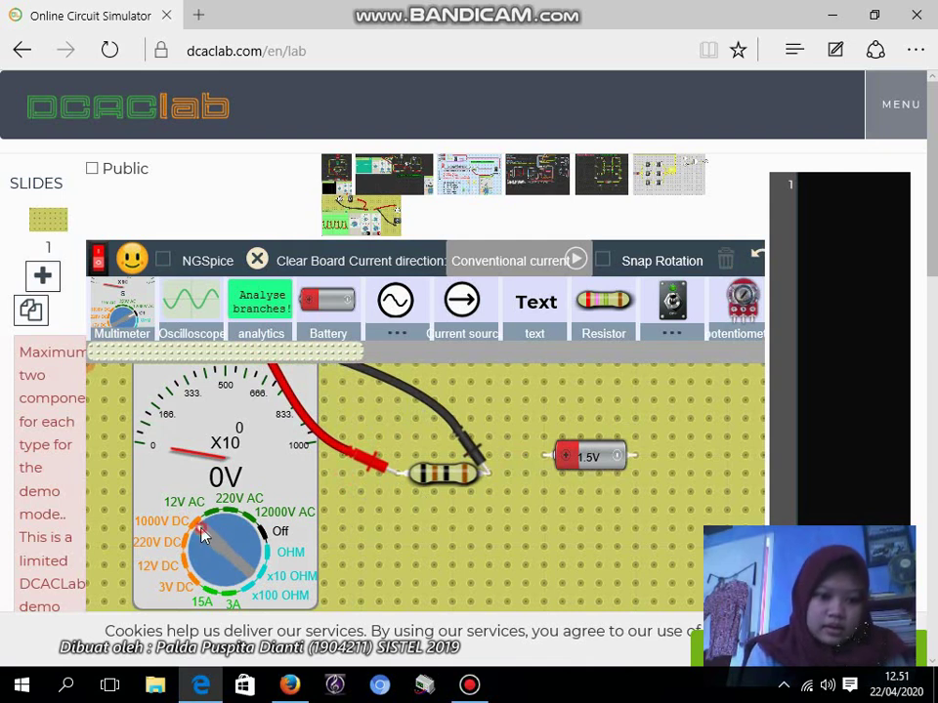
drag(202, 535, 262, 579)
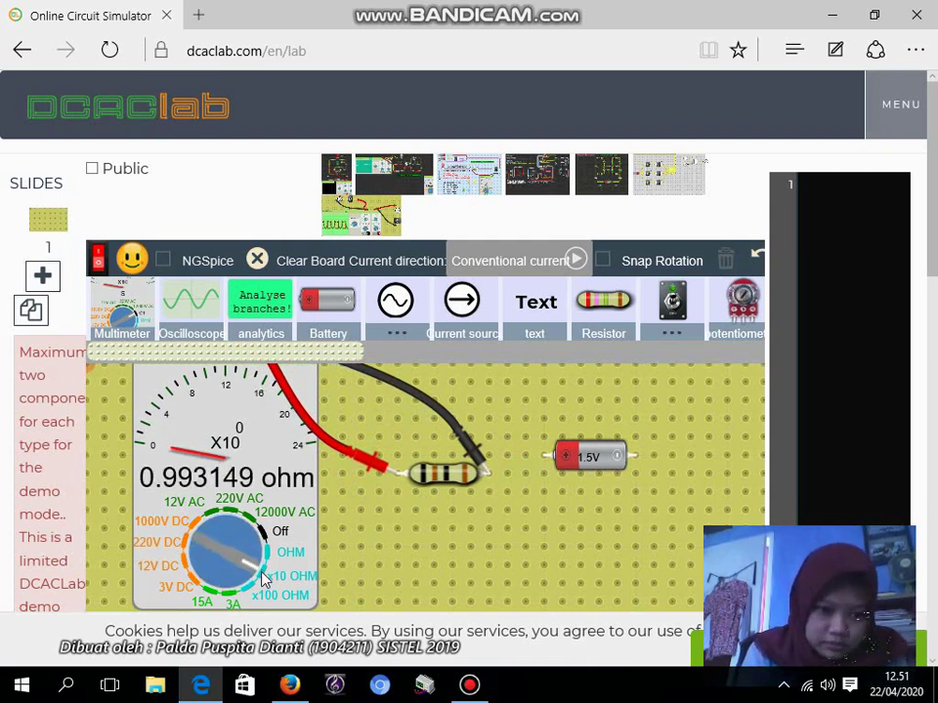
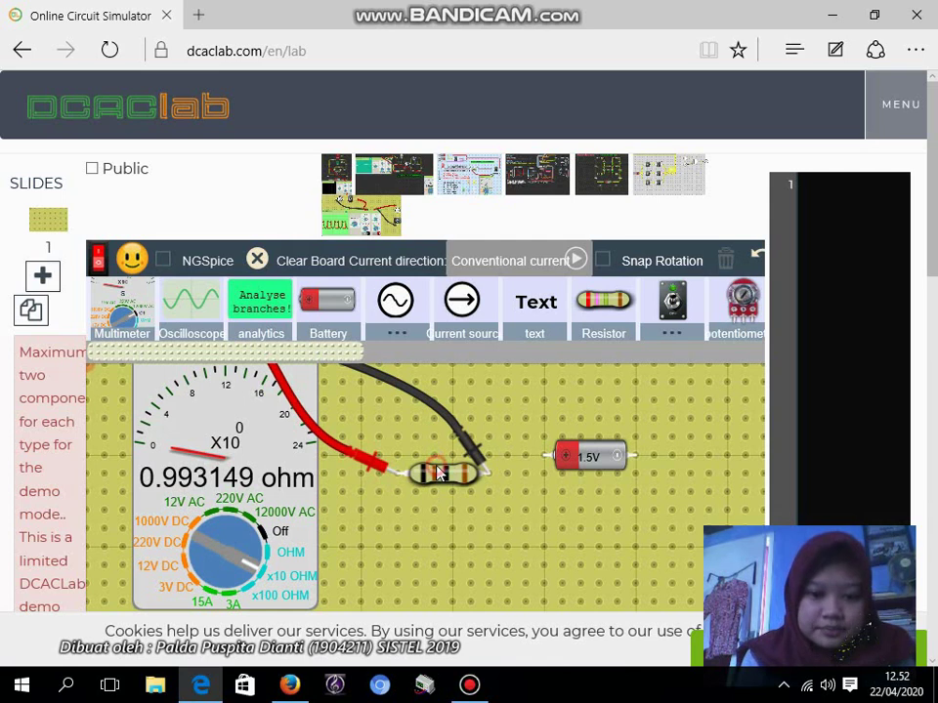
Step: Replace the resistor between the probes with the 1.5V battery and set the multimeter to 12V DC to measure its voltage
drag(439, 473, 609, 548)
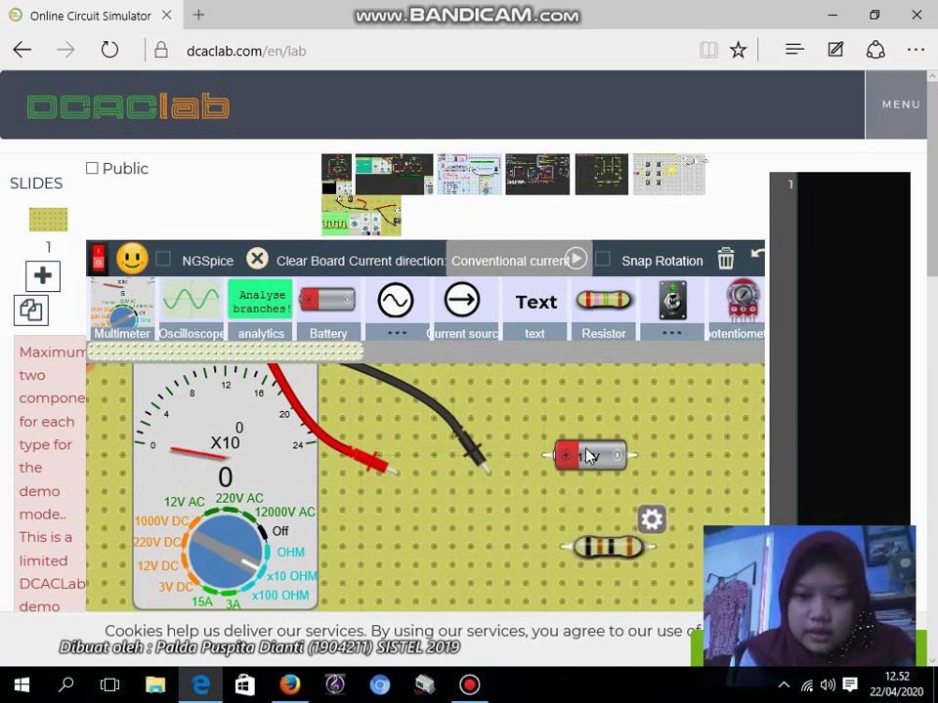
drag(590, 455, 445, 477)
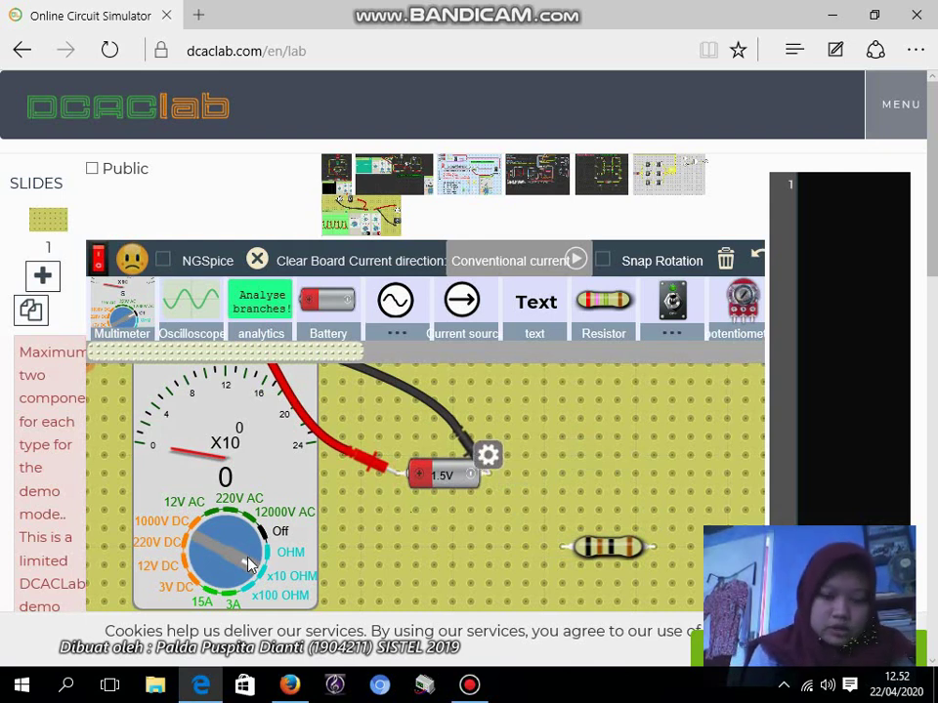
click(218, 571)
click(195, 566)
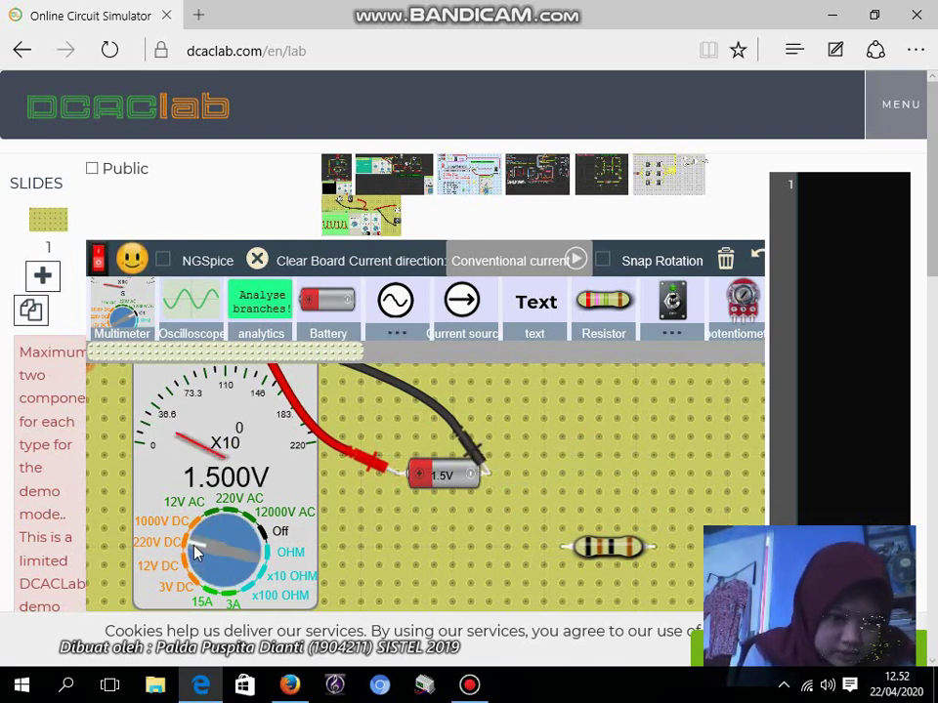
click(195, 565)
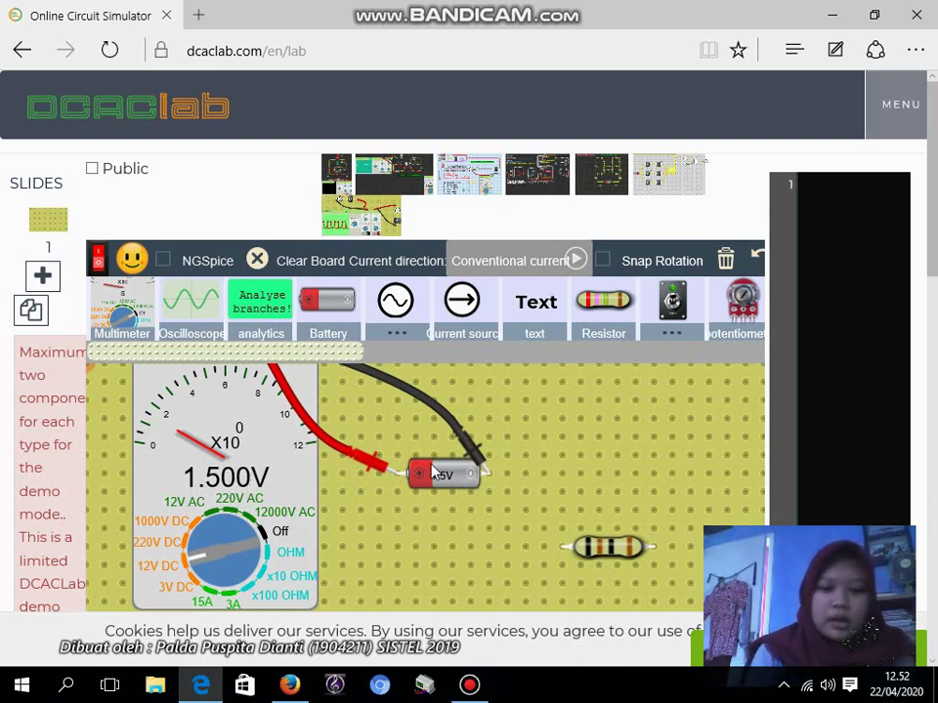
Step: Move the 1.5V battery away from the multimeter probes and place it back between their tips
drag(436, 473, 466, 510)
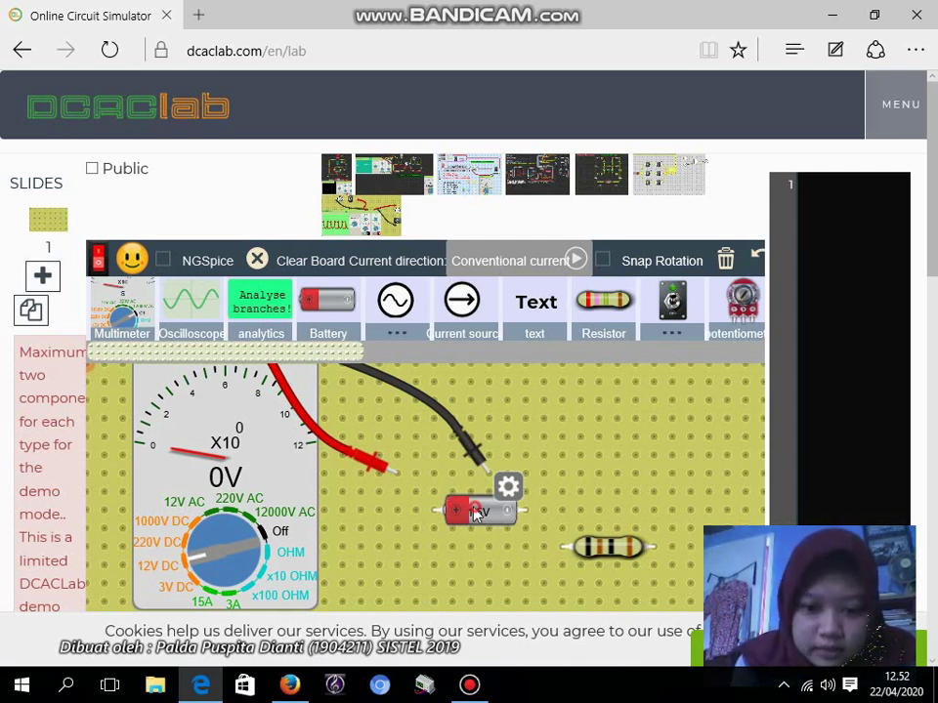
drag(476, 515, 443, 474)
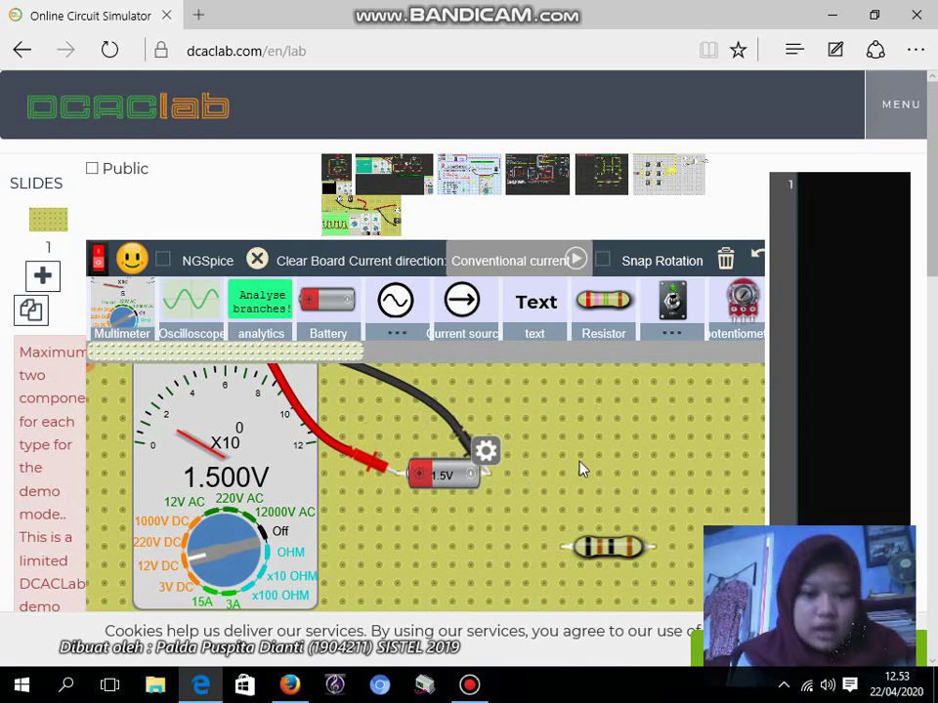
drag(473, 447, 494, 469)
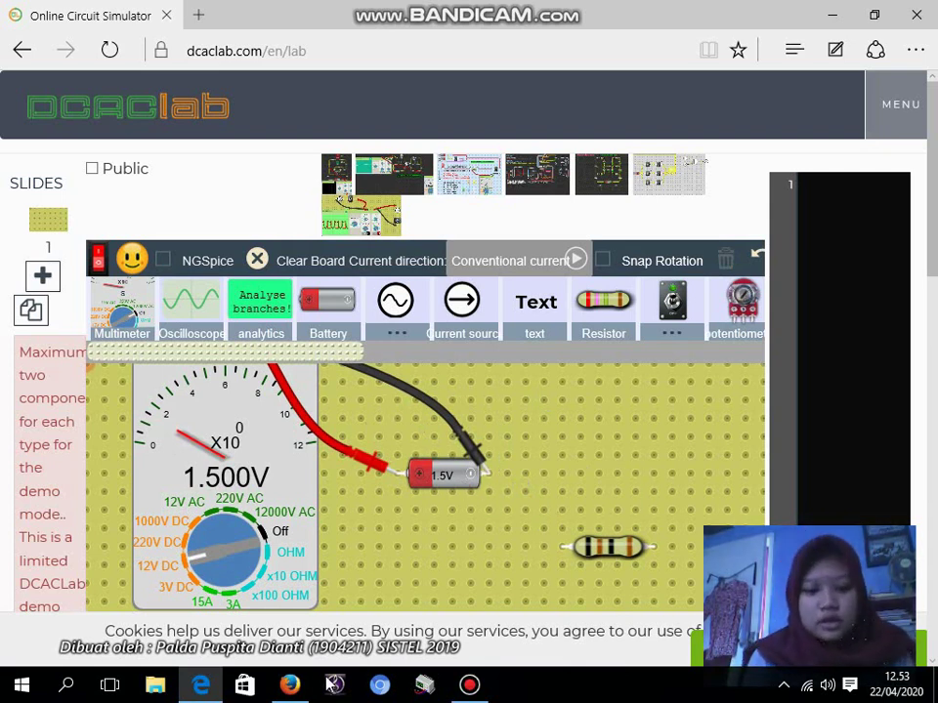
Step: Switch to Firefox to examine how the DCACLab lab page loads there, and return to the lab in Edge
click(291, 688)
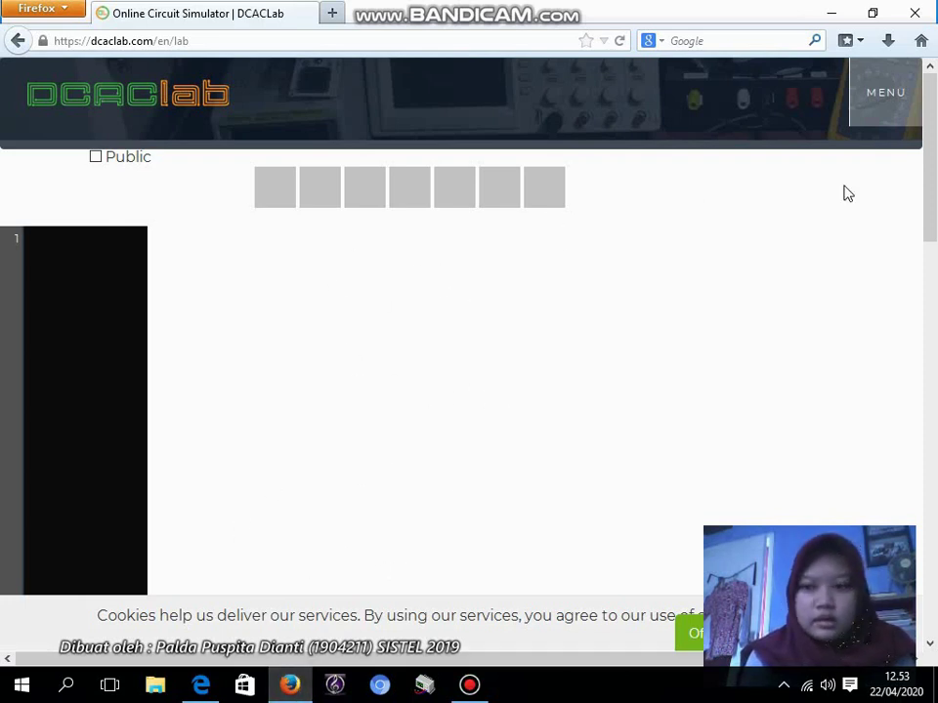
drag(933, 145, 934, 385)
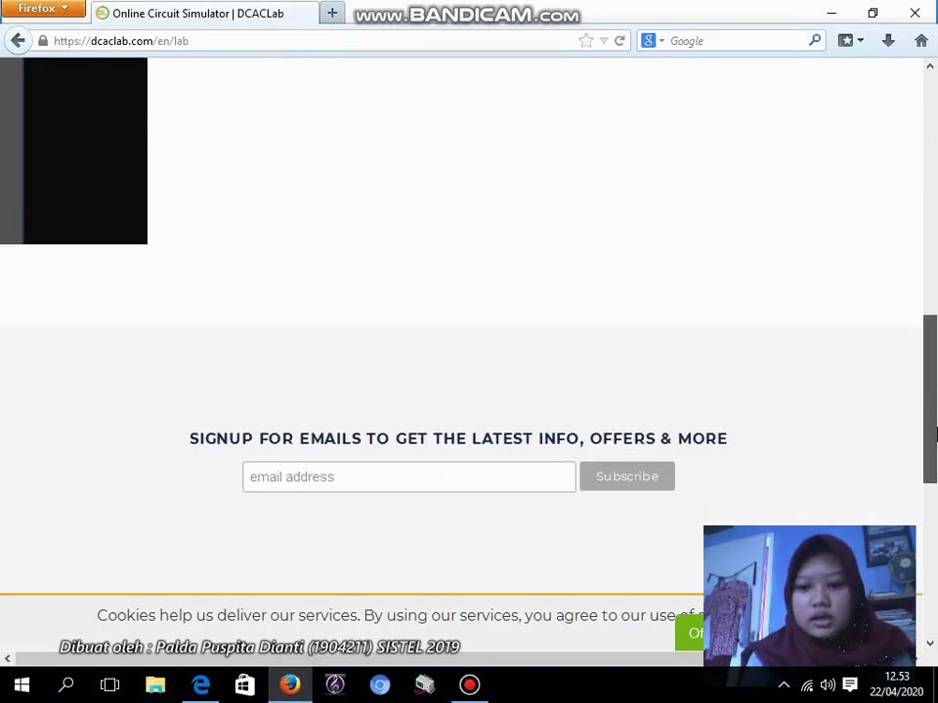
drag(935, 435, 934, 166)
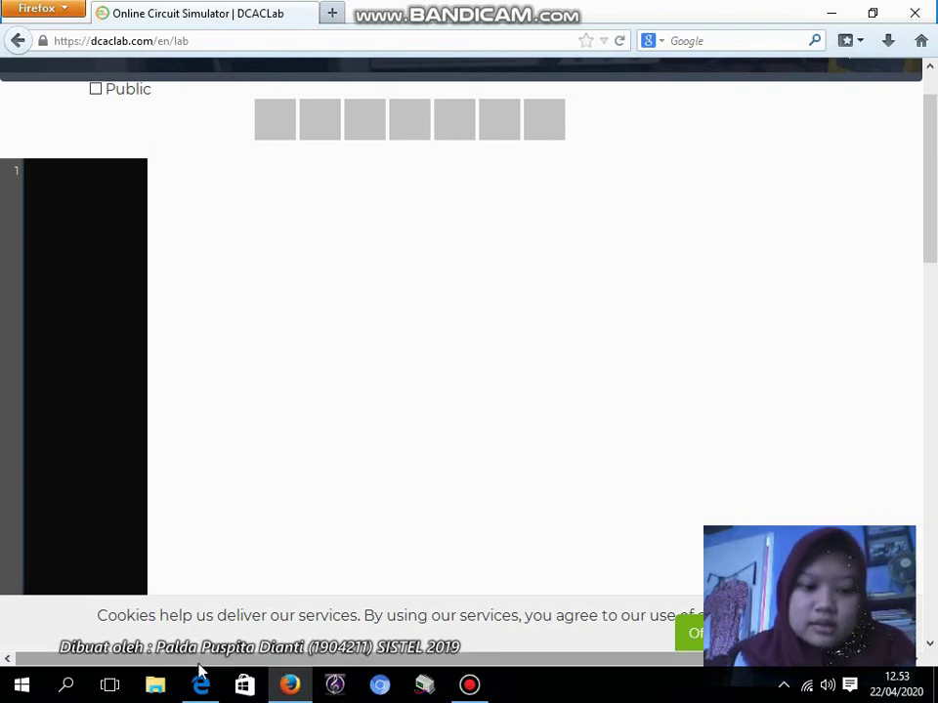
mouse_move(208, 695)
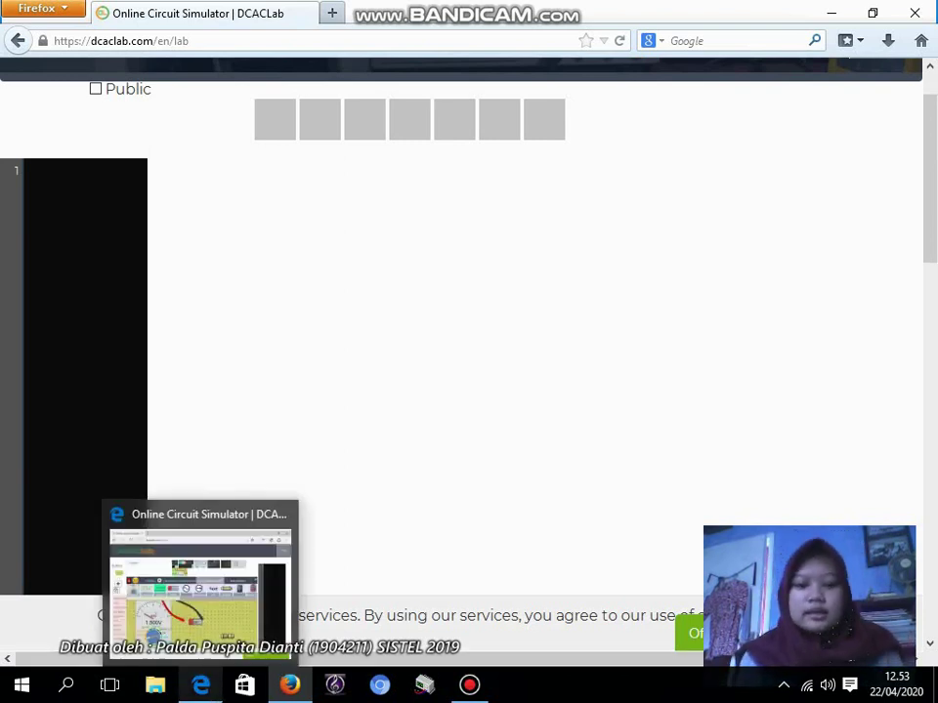
click(151, 516)
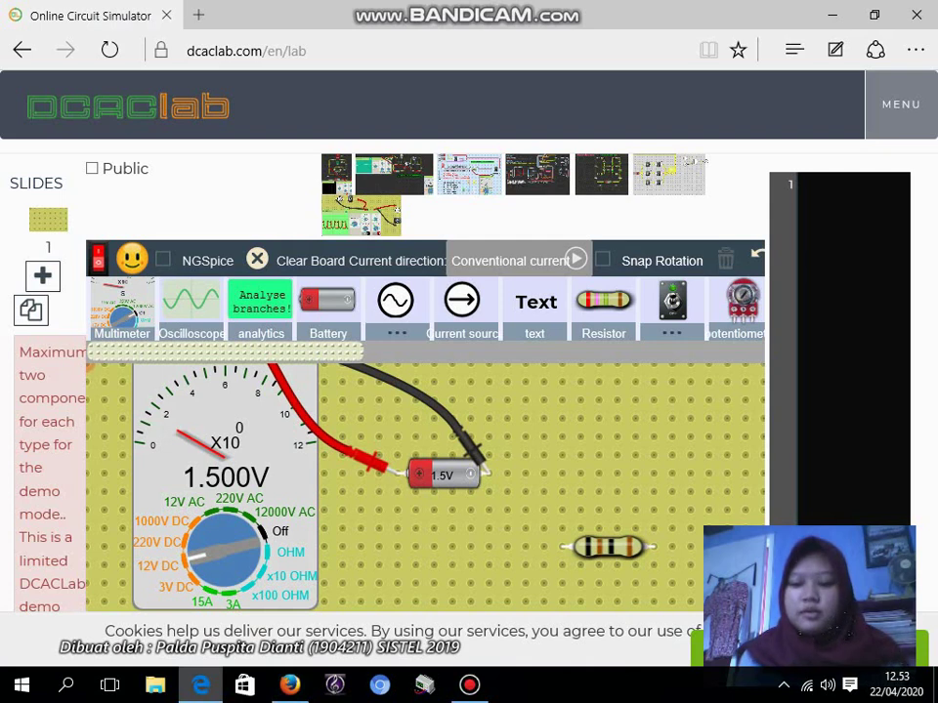